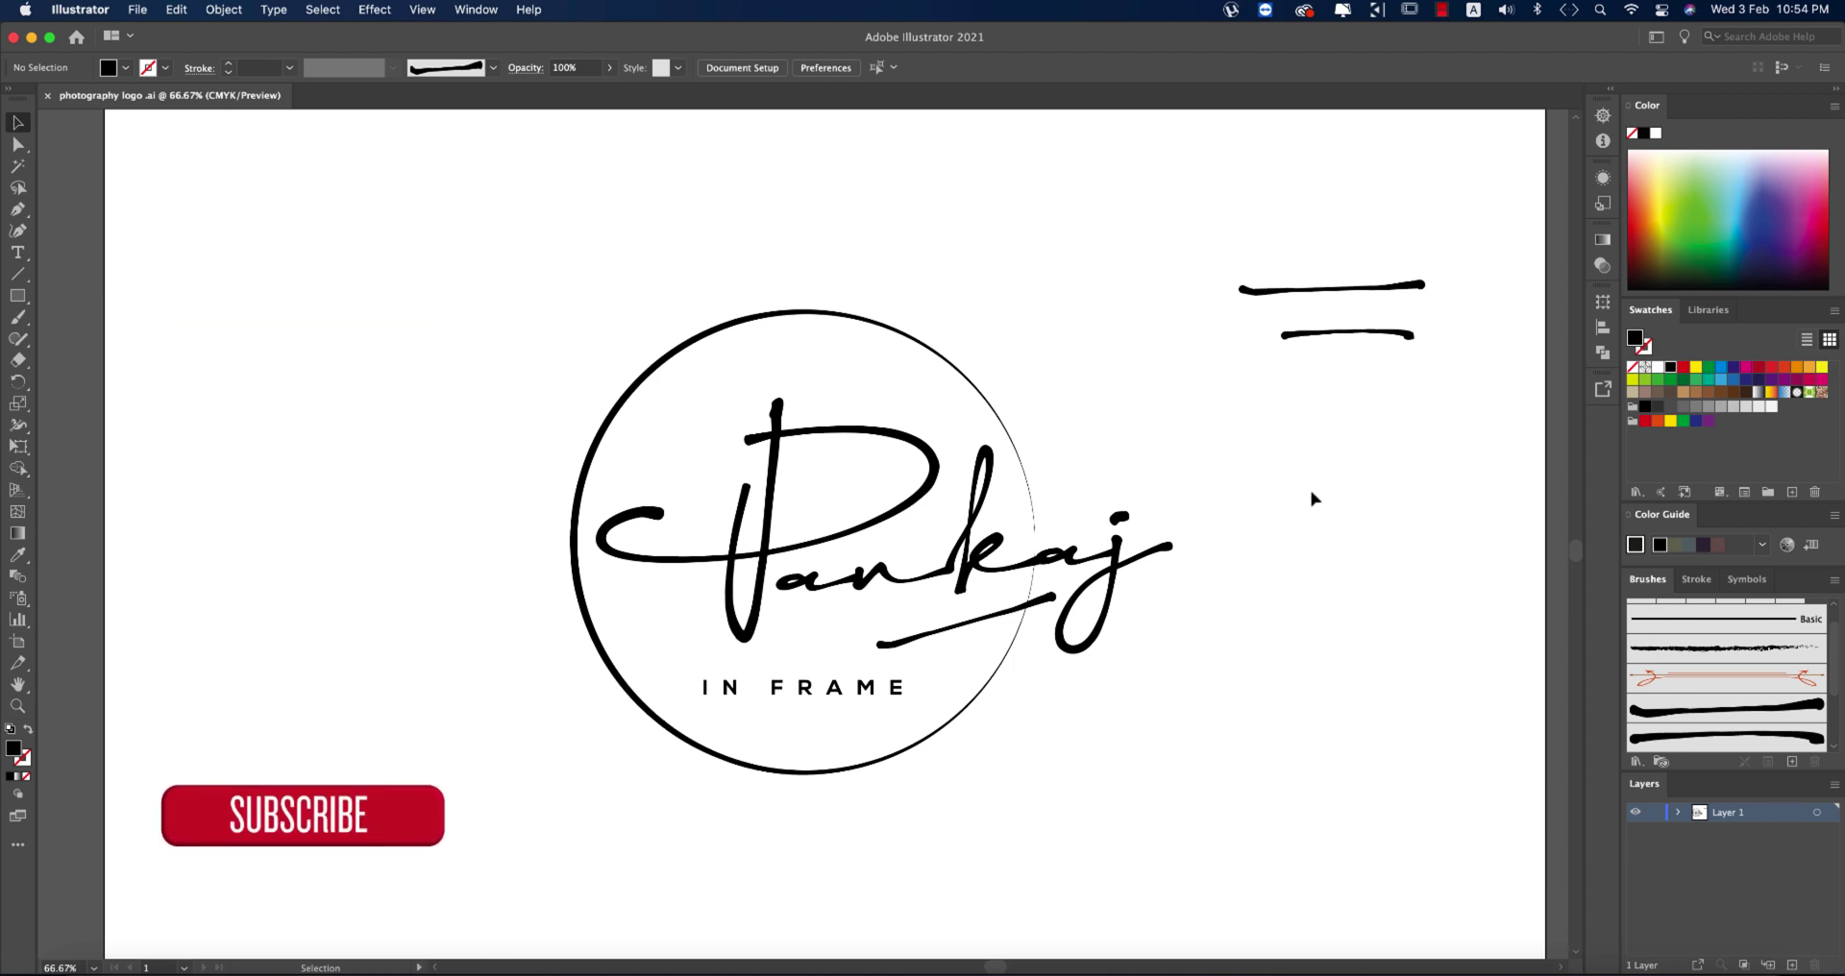
# Start a new 2000 × 2000 px document in CMYK Color mode.
pyautogui.click(1145, 562)
pyautogui.click(1312, 556)
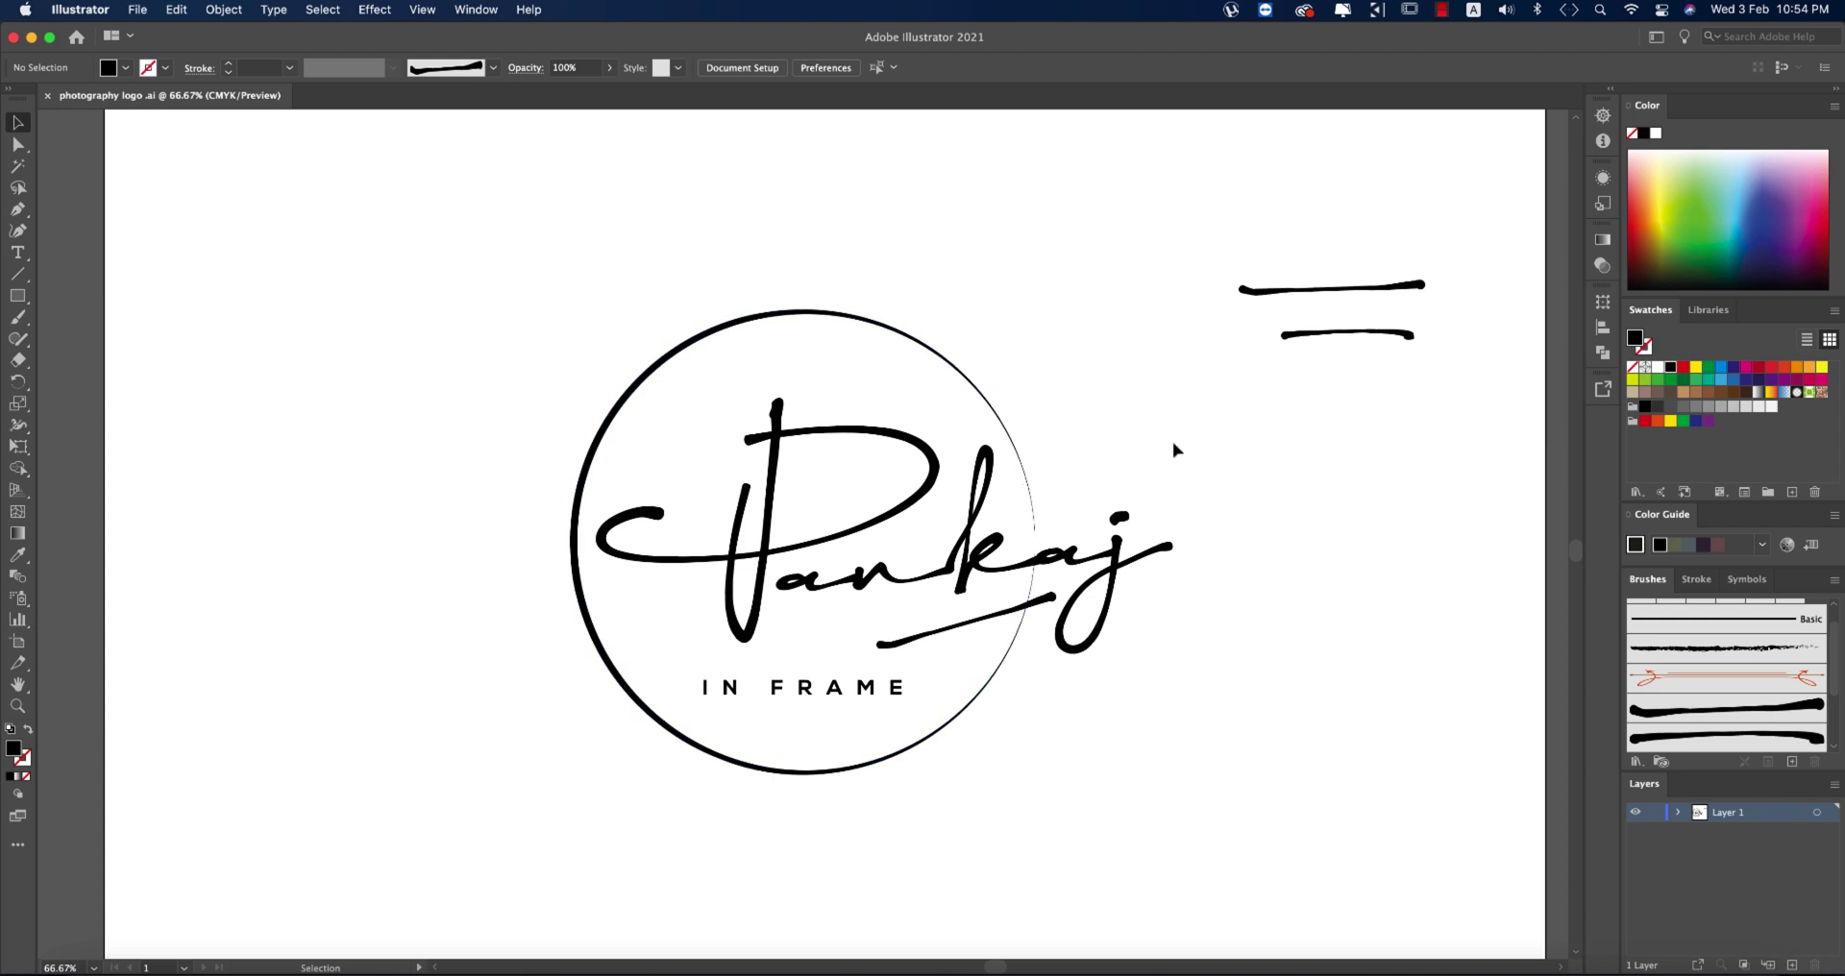
pyautogui.click(137, 10)
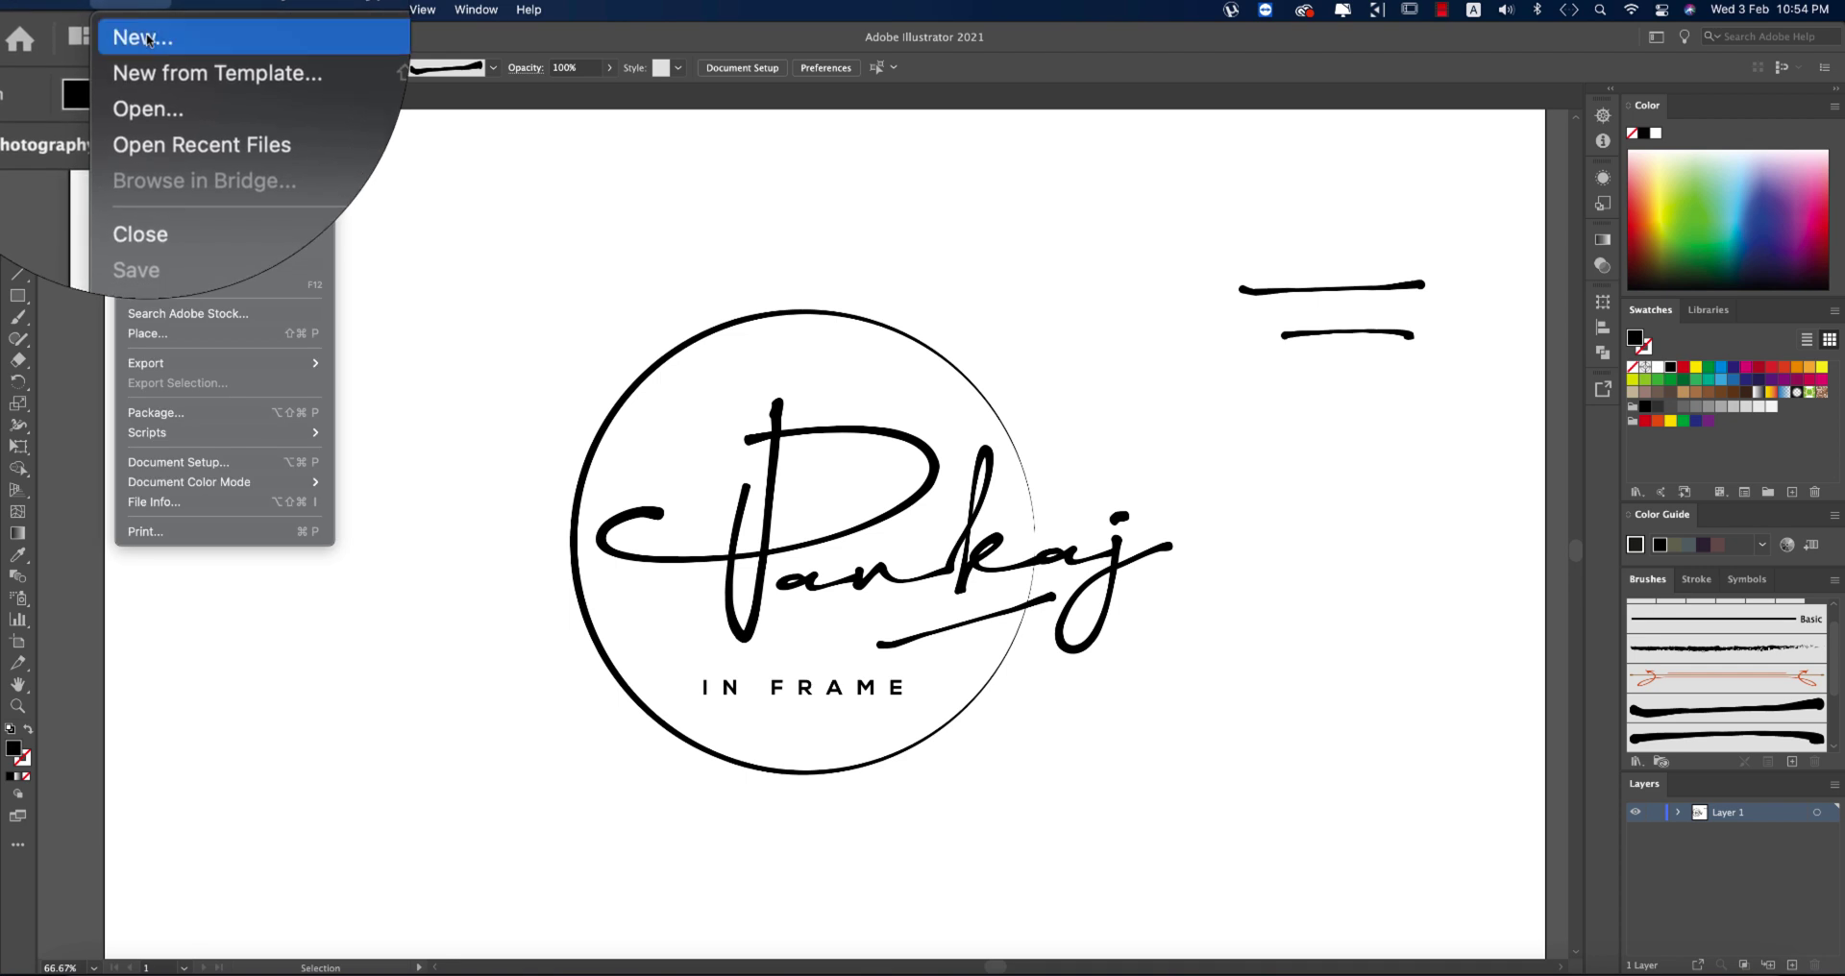
pyautogui.click(145, 37)
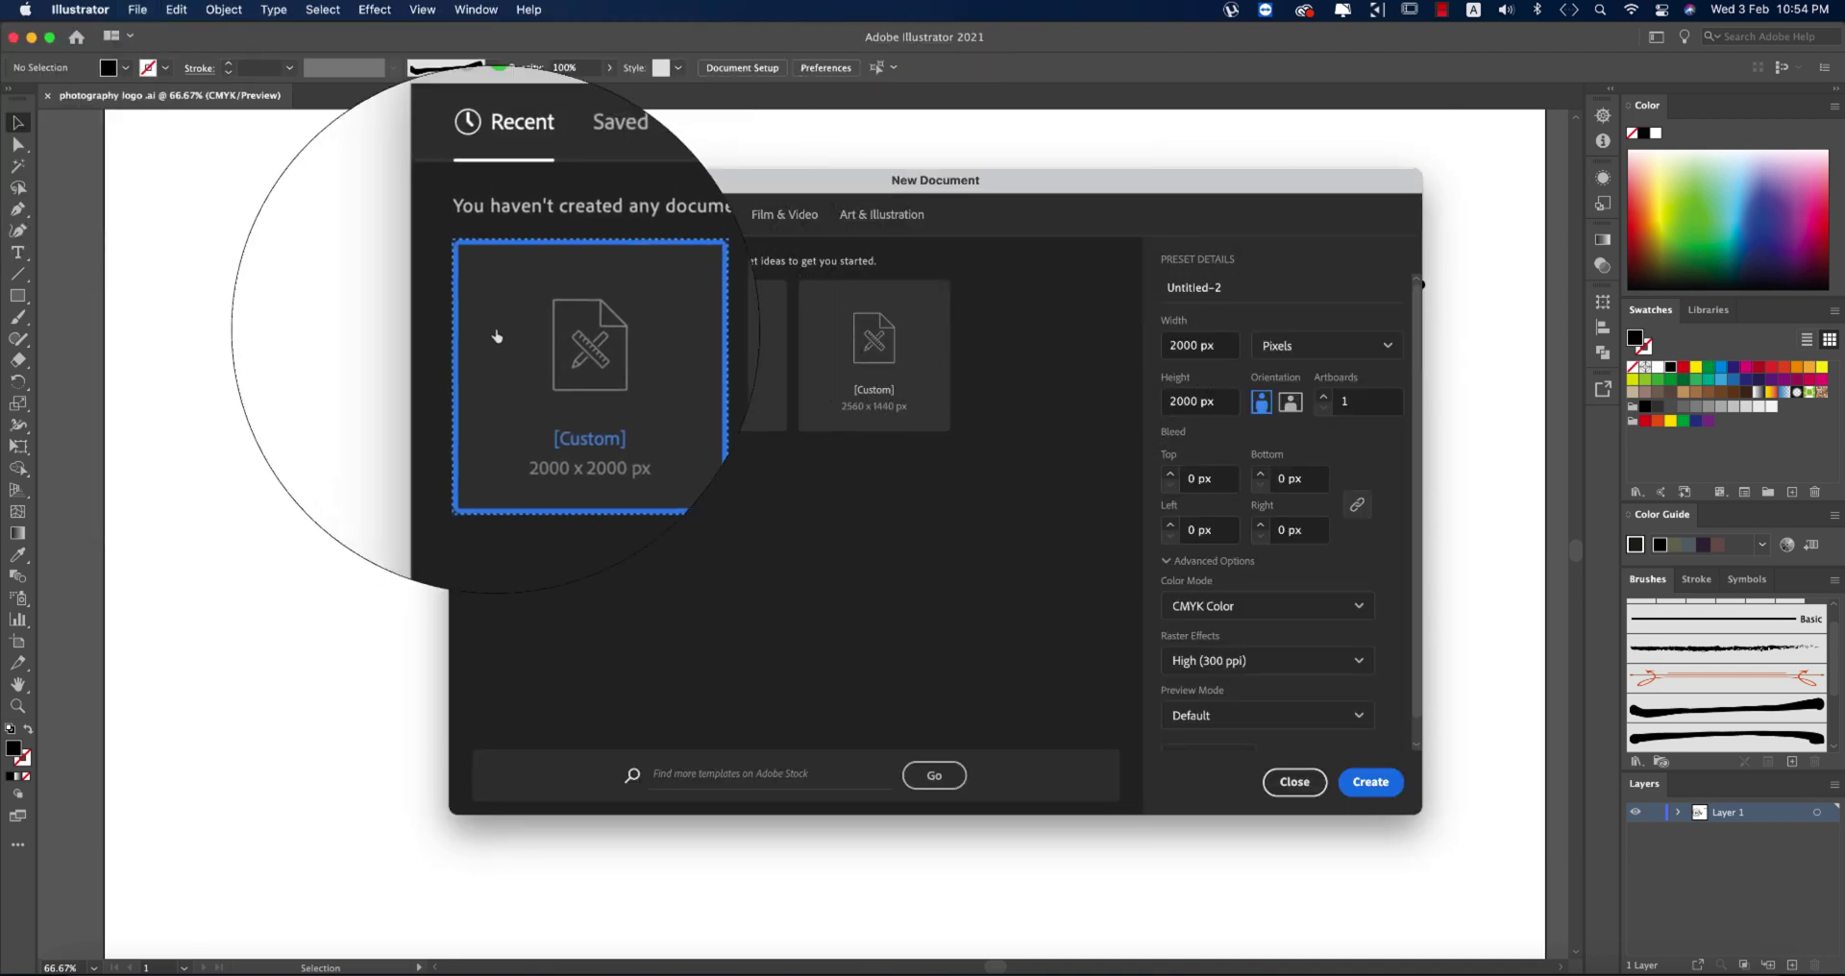
pyautogui.click(1196, 345)
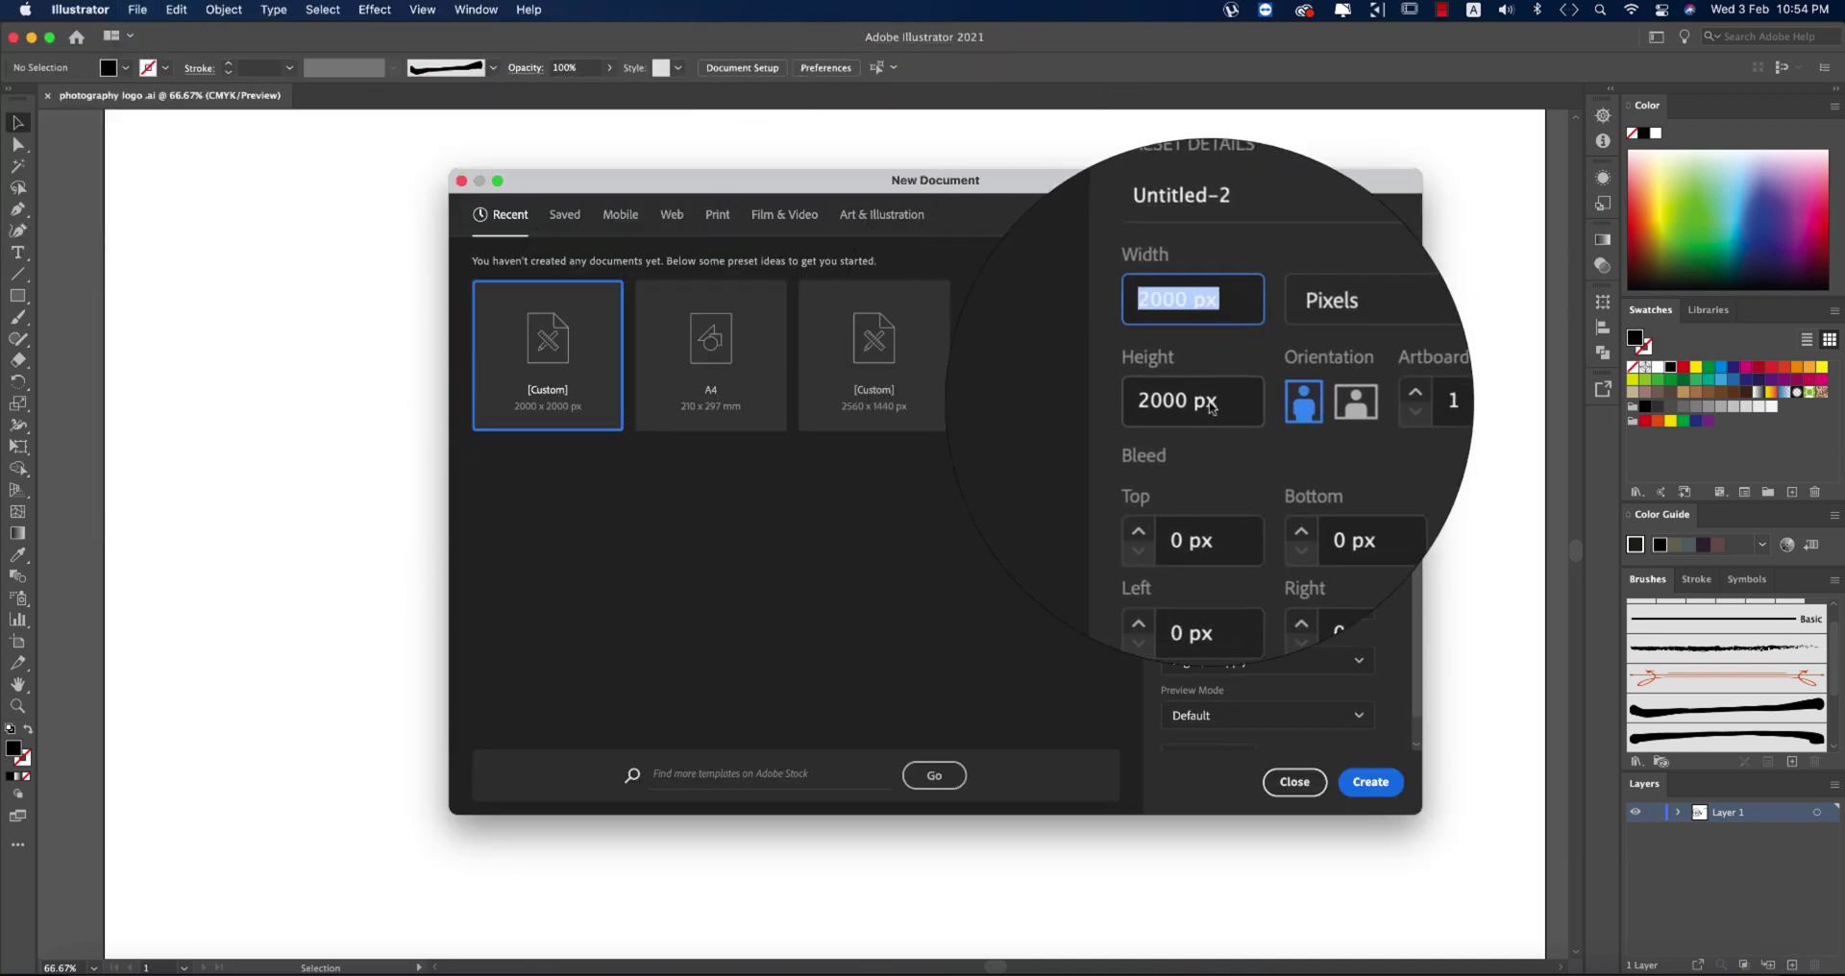
pyautogui.press('Tab')
pyautogui.click(1221, 610)
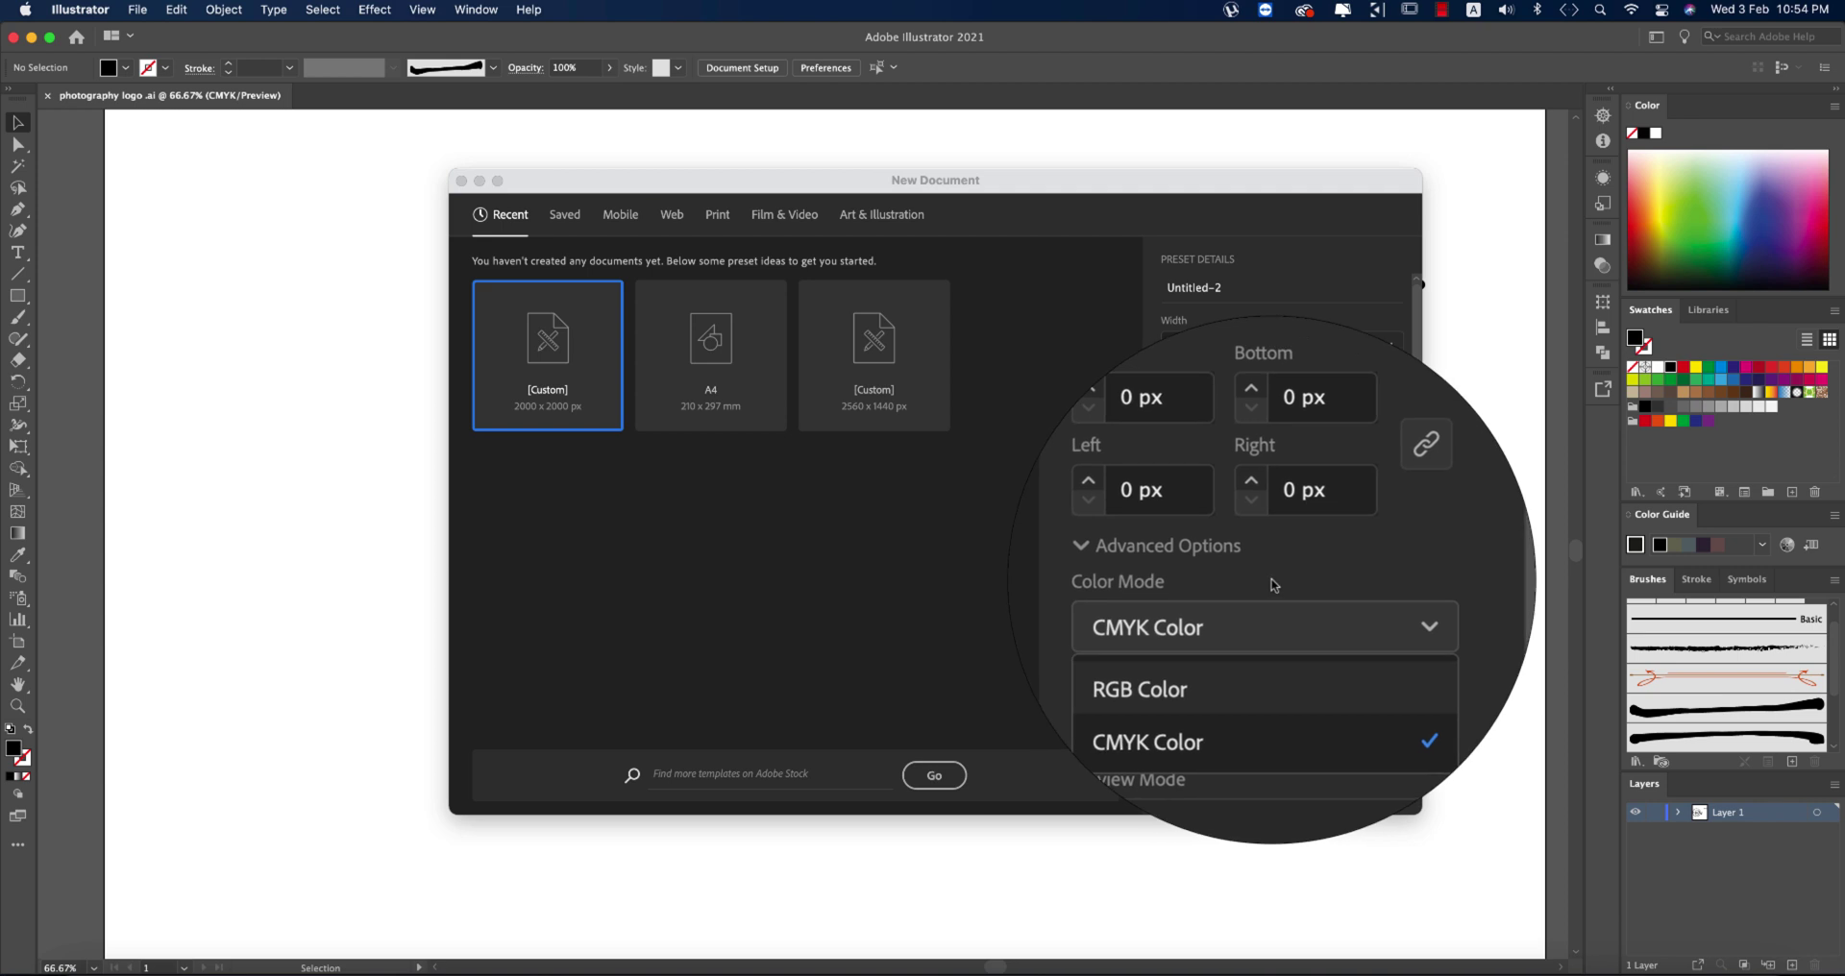
pyautogui.click(1258, 586)
# Name the document 'photo logo', keep High (300 ppi) resolution, and create it.
pyautogui.click(1230, 296)
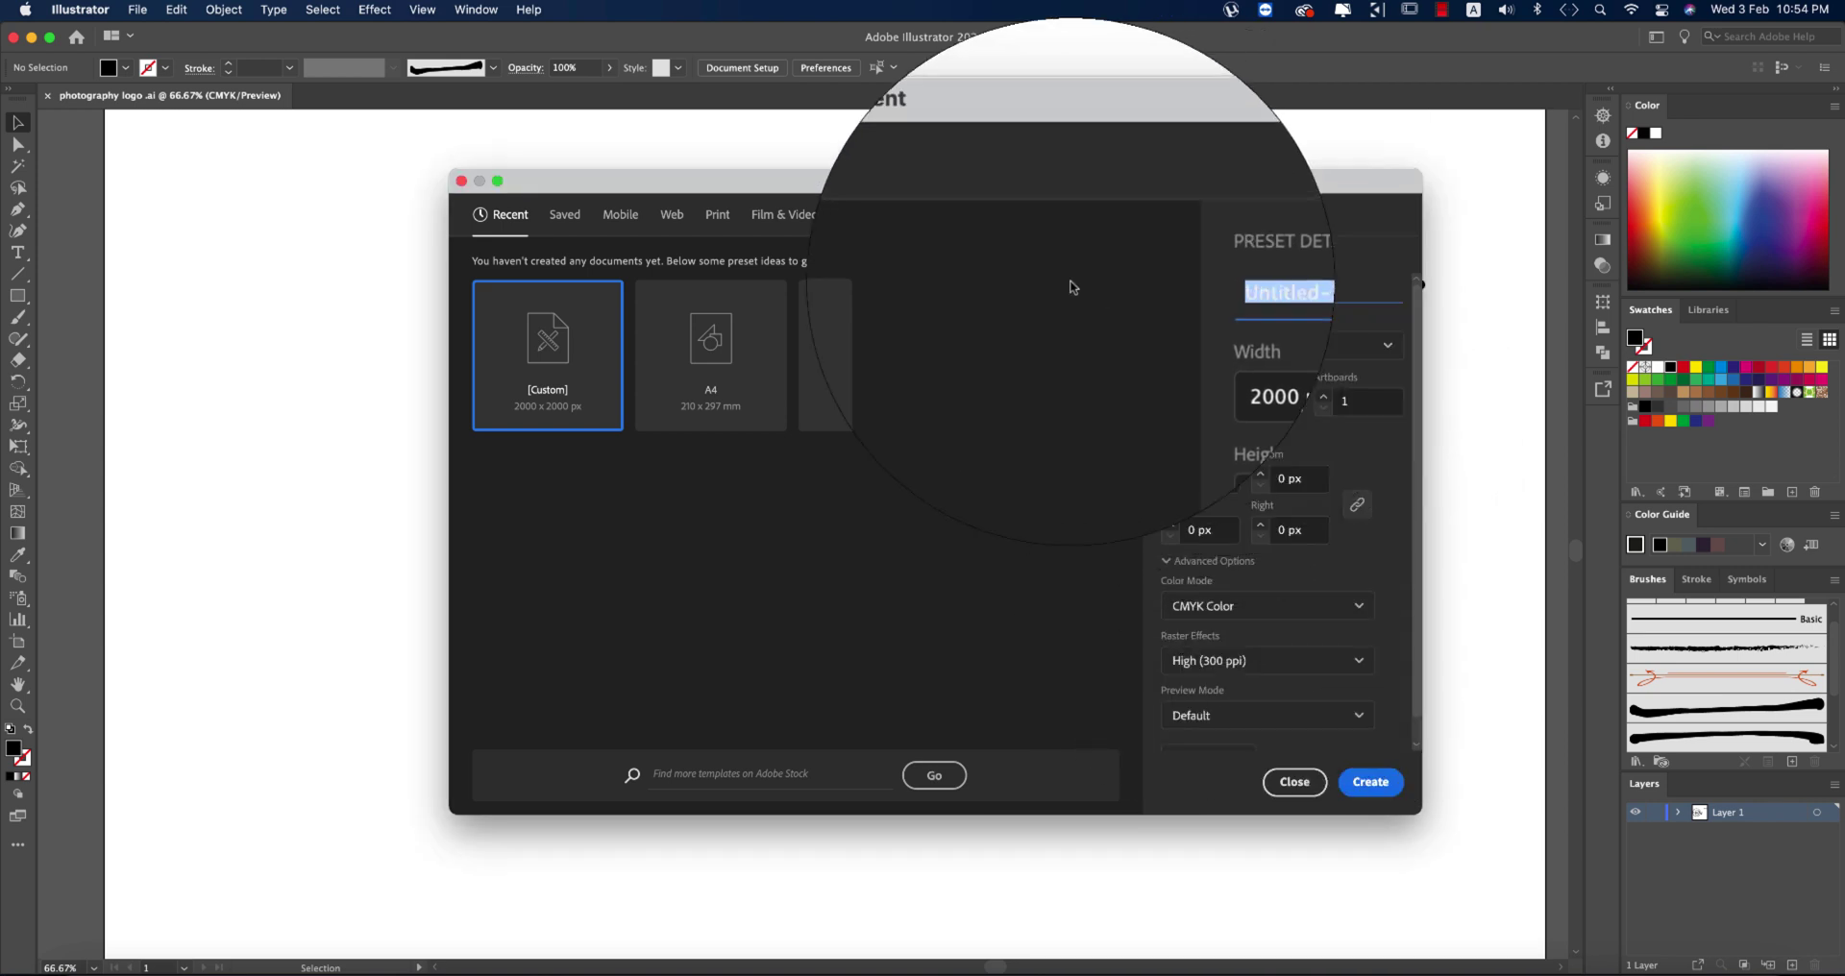
pyautogui.write('photo logo')
pyautogui.click(1328, 662)
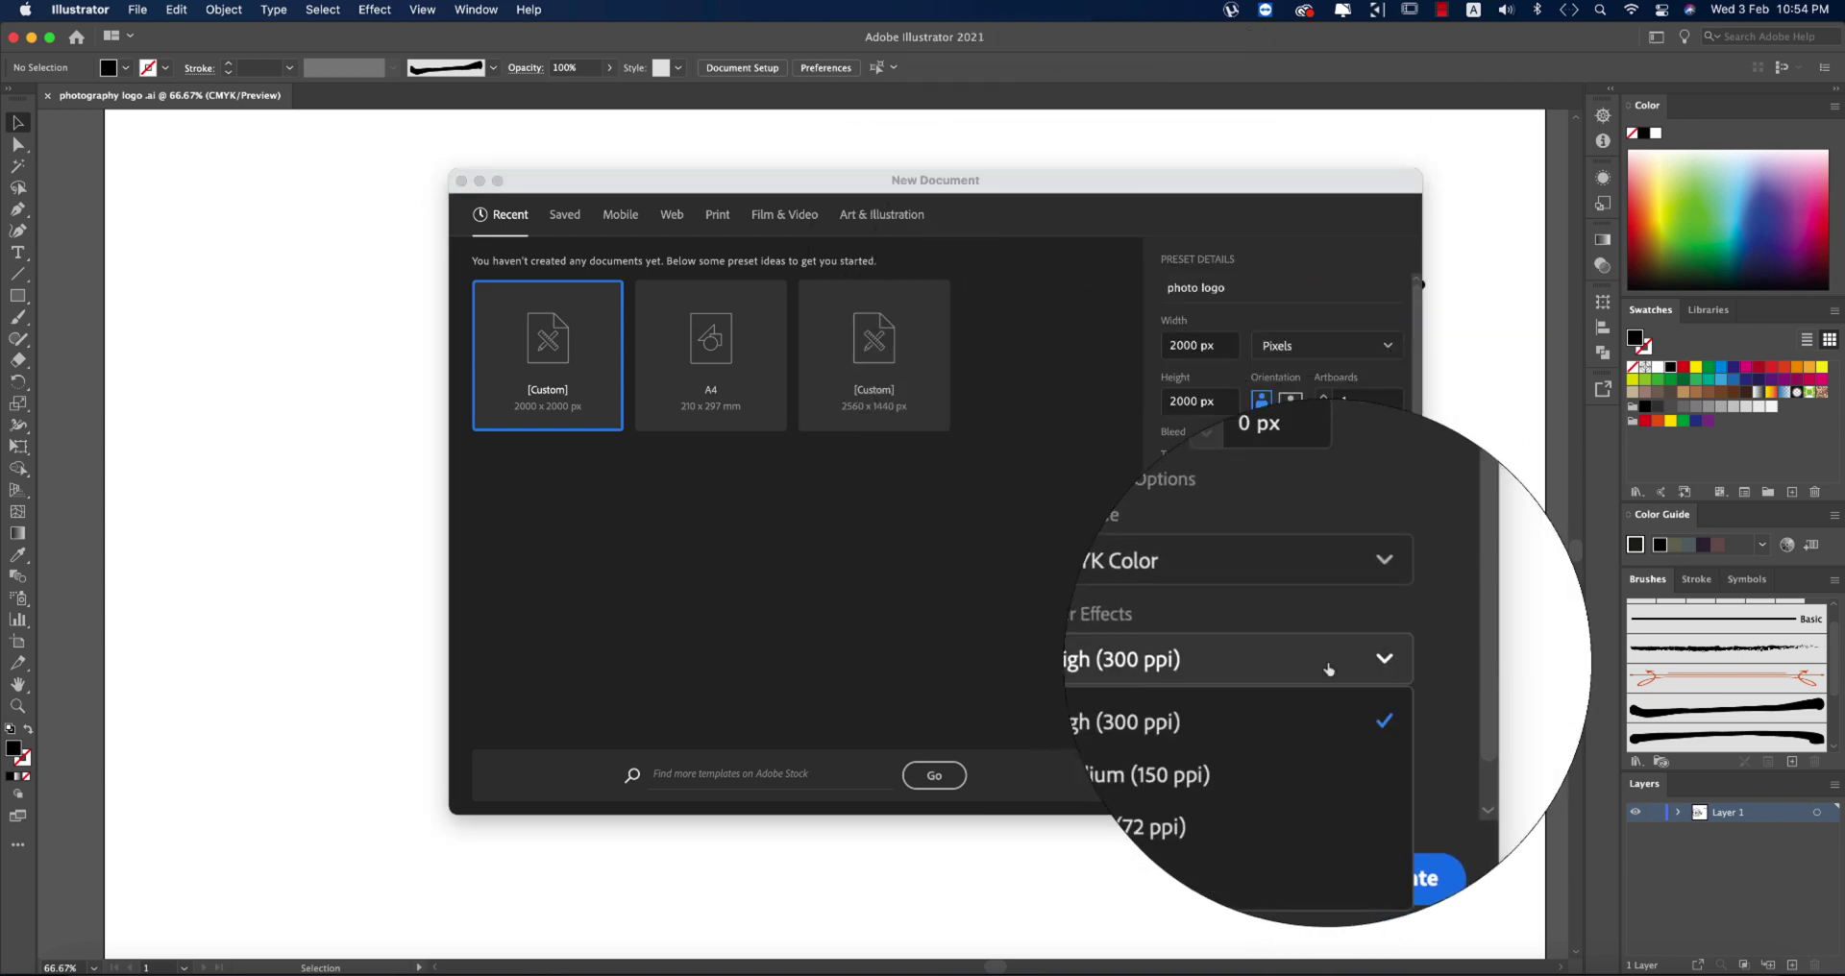
pyautogui.click(1223, 702)
pyautogui.scroll(-1, 1344, 664)
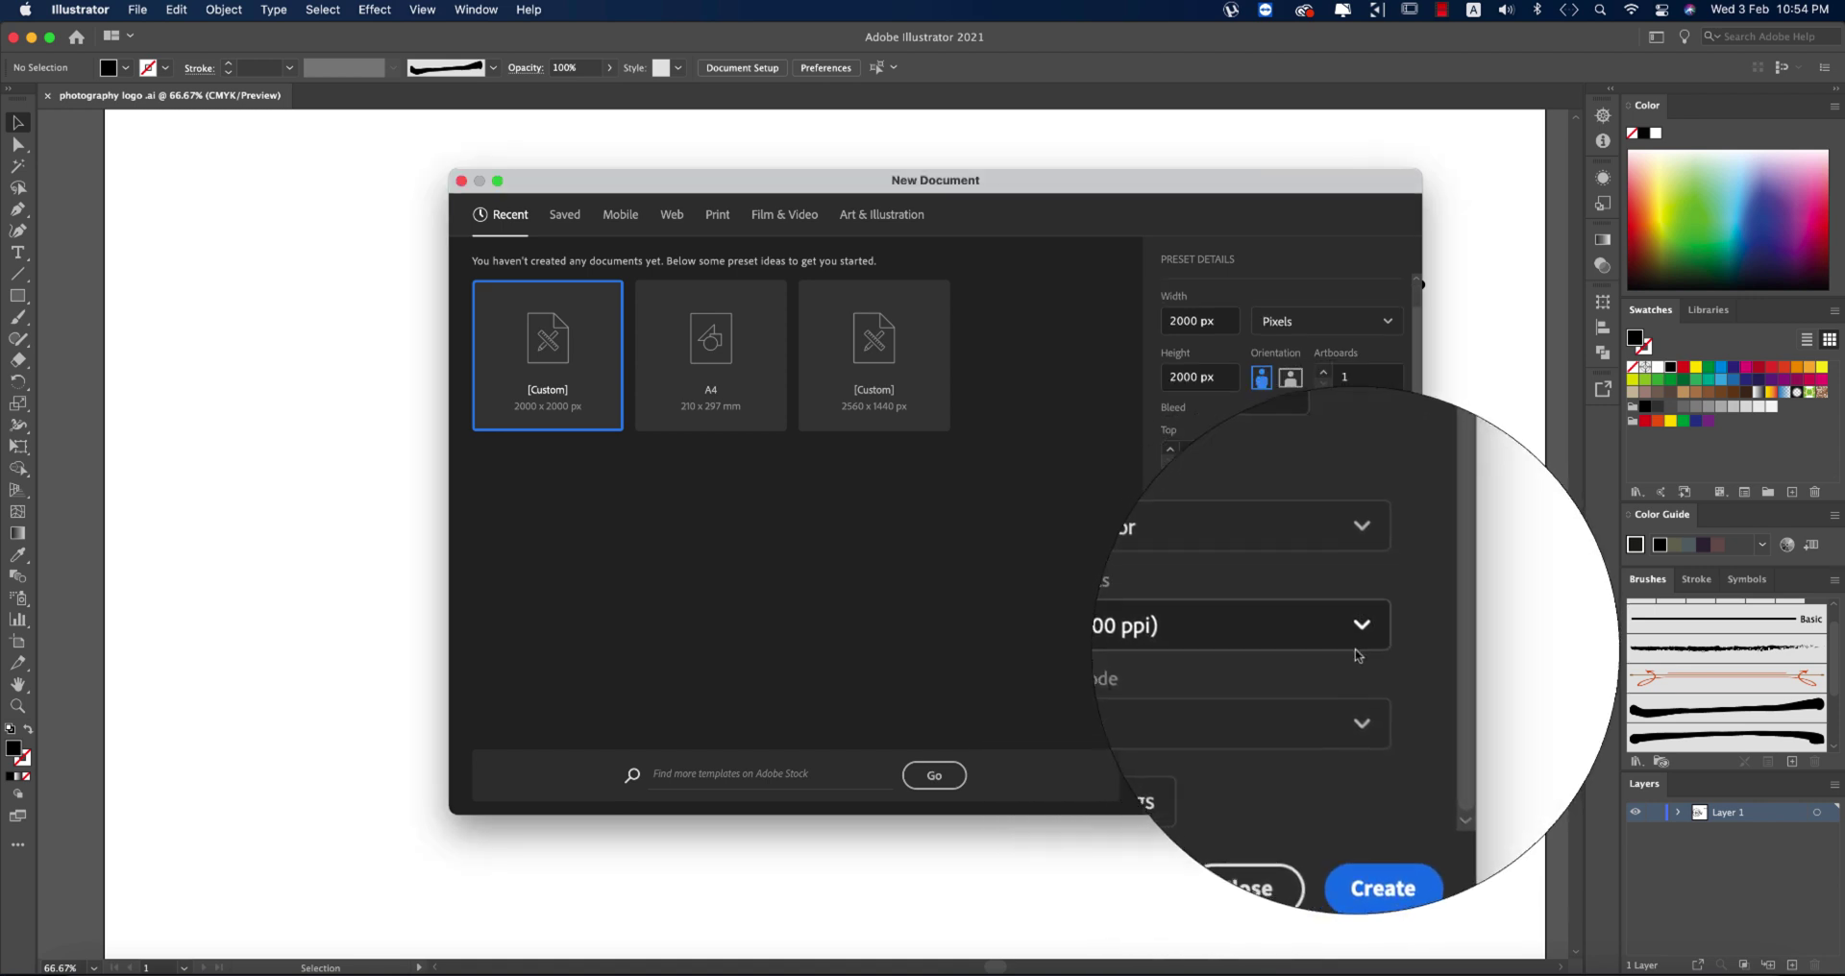
pyautogui.scroll(1, 1344, 664)
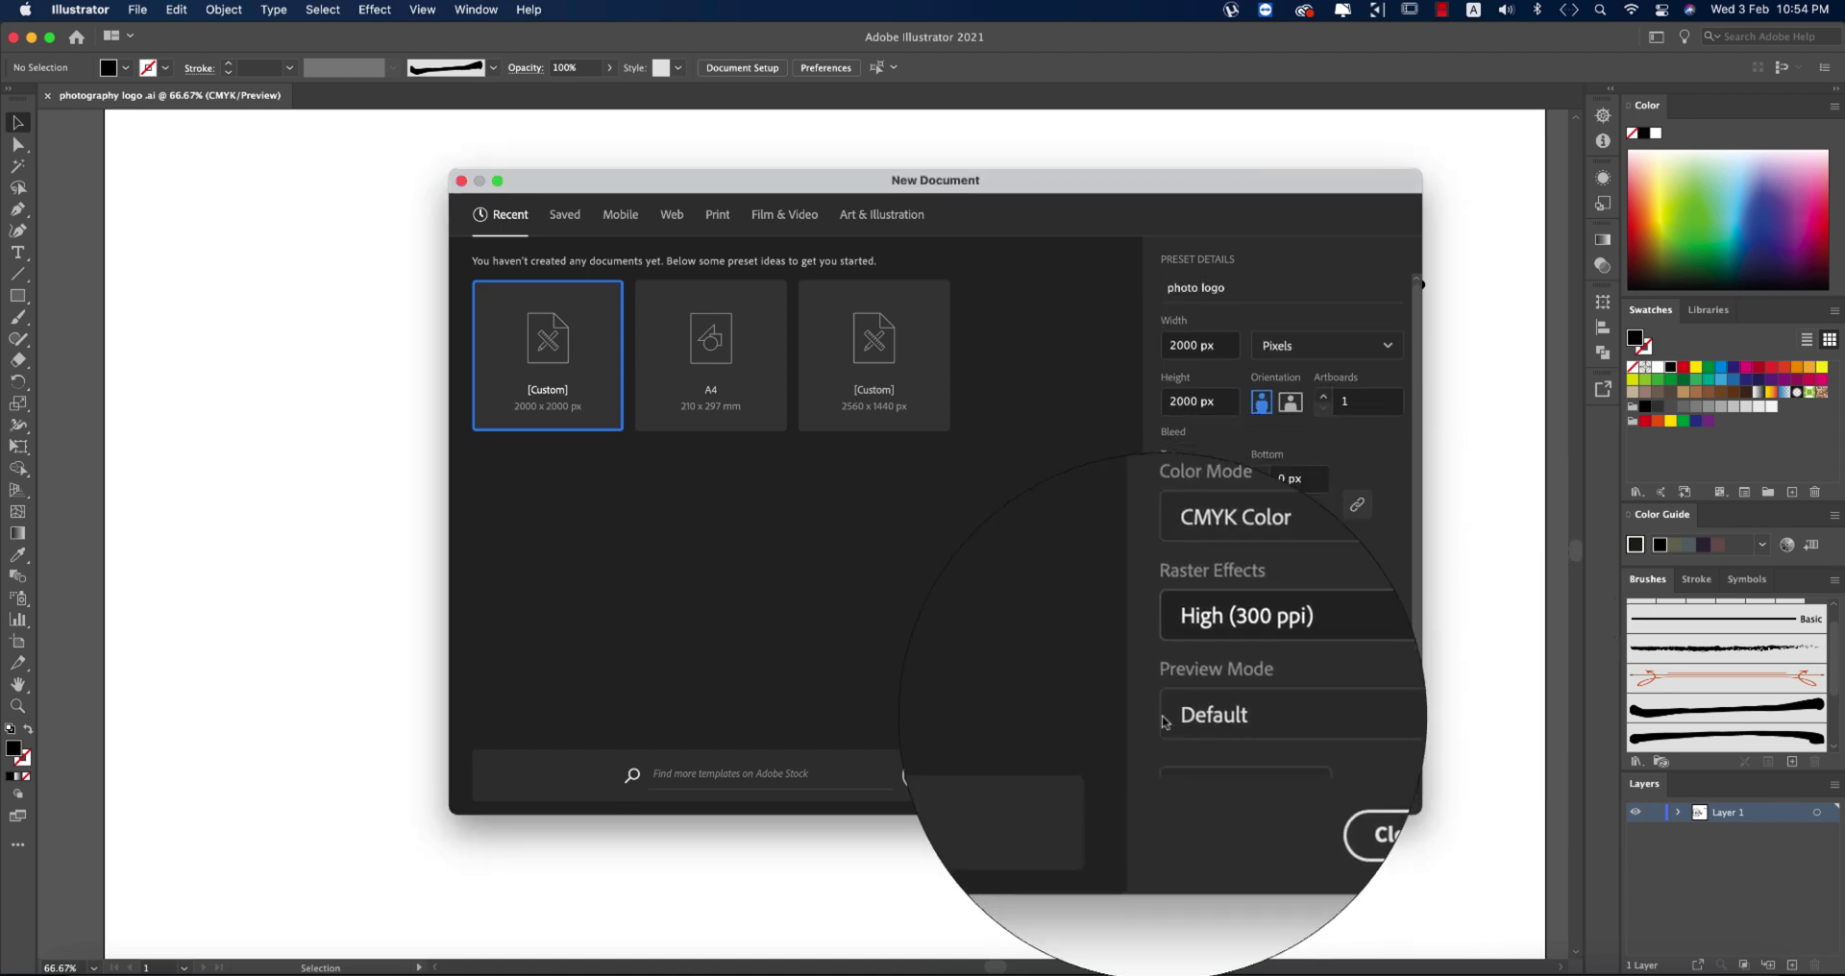
pyautogui.scroll(-1, 1249, 706)
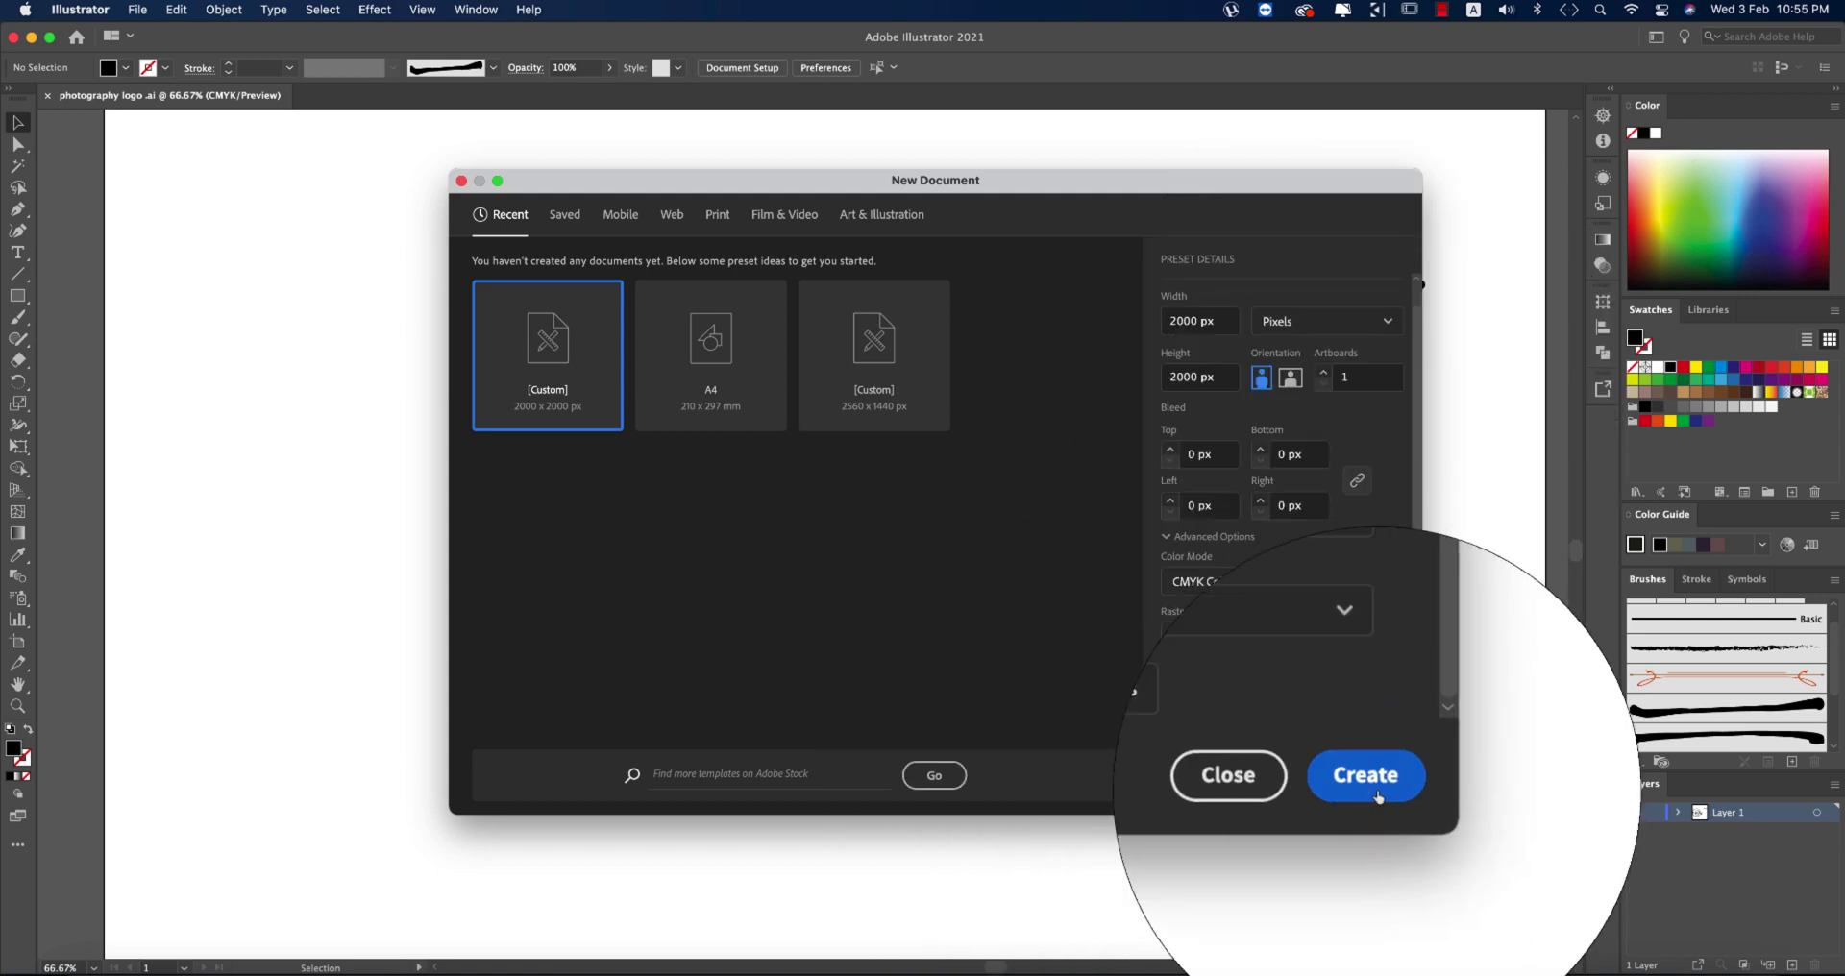
pyautogui.click(1374, 778)
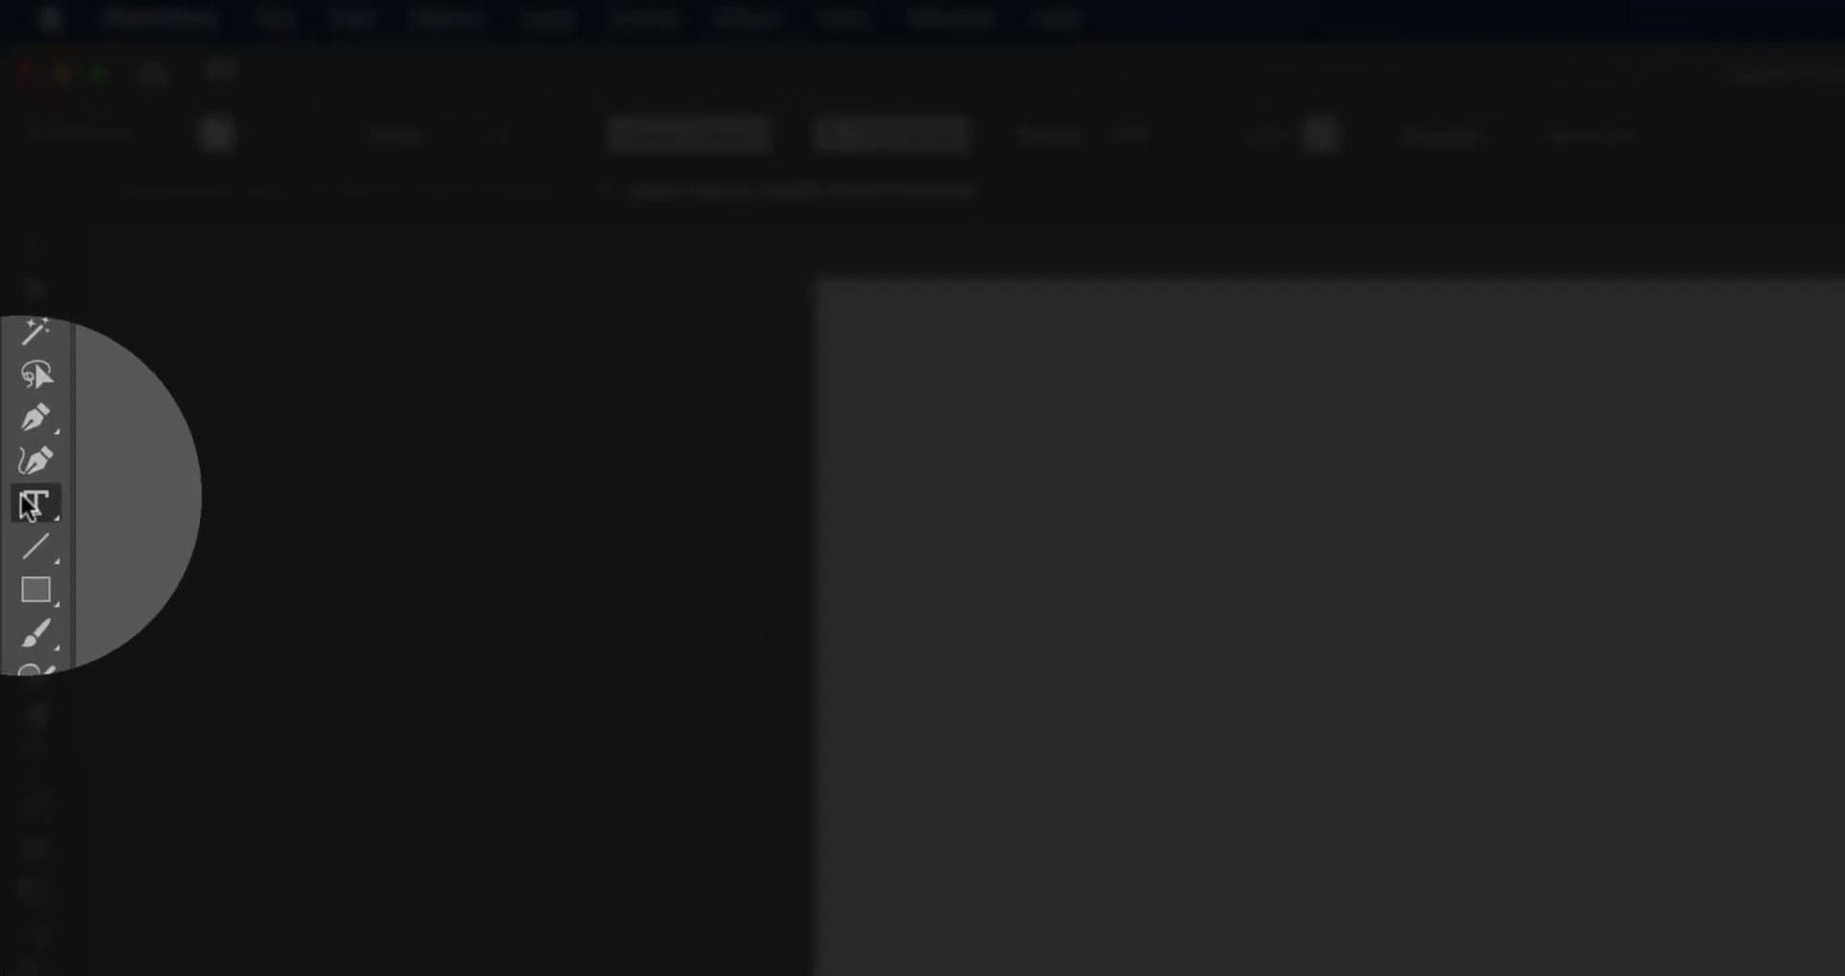
# Add Lorem ipsum placeholder text at 100 pt and scale it up further.
pyautogui.press('t')
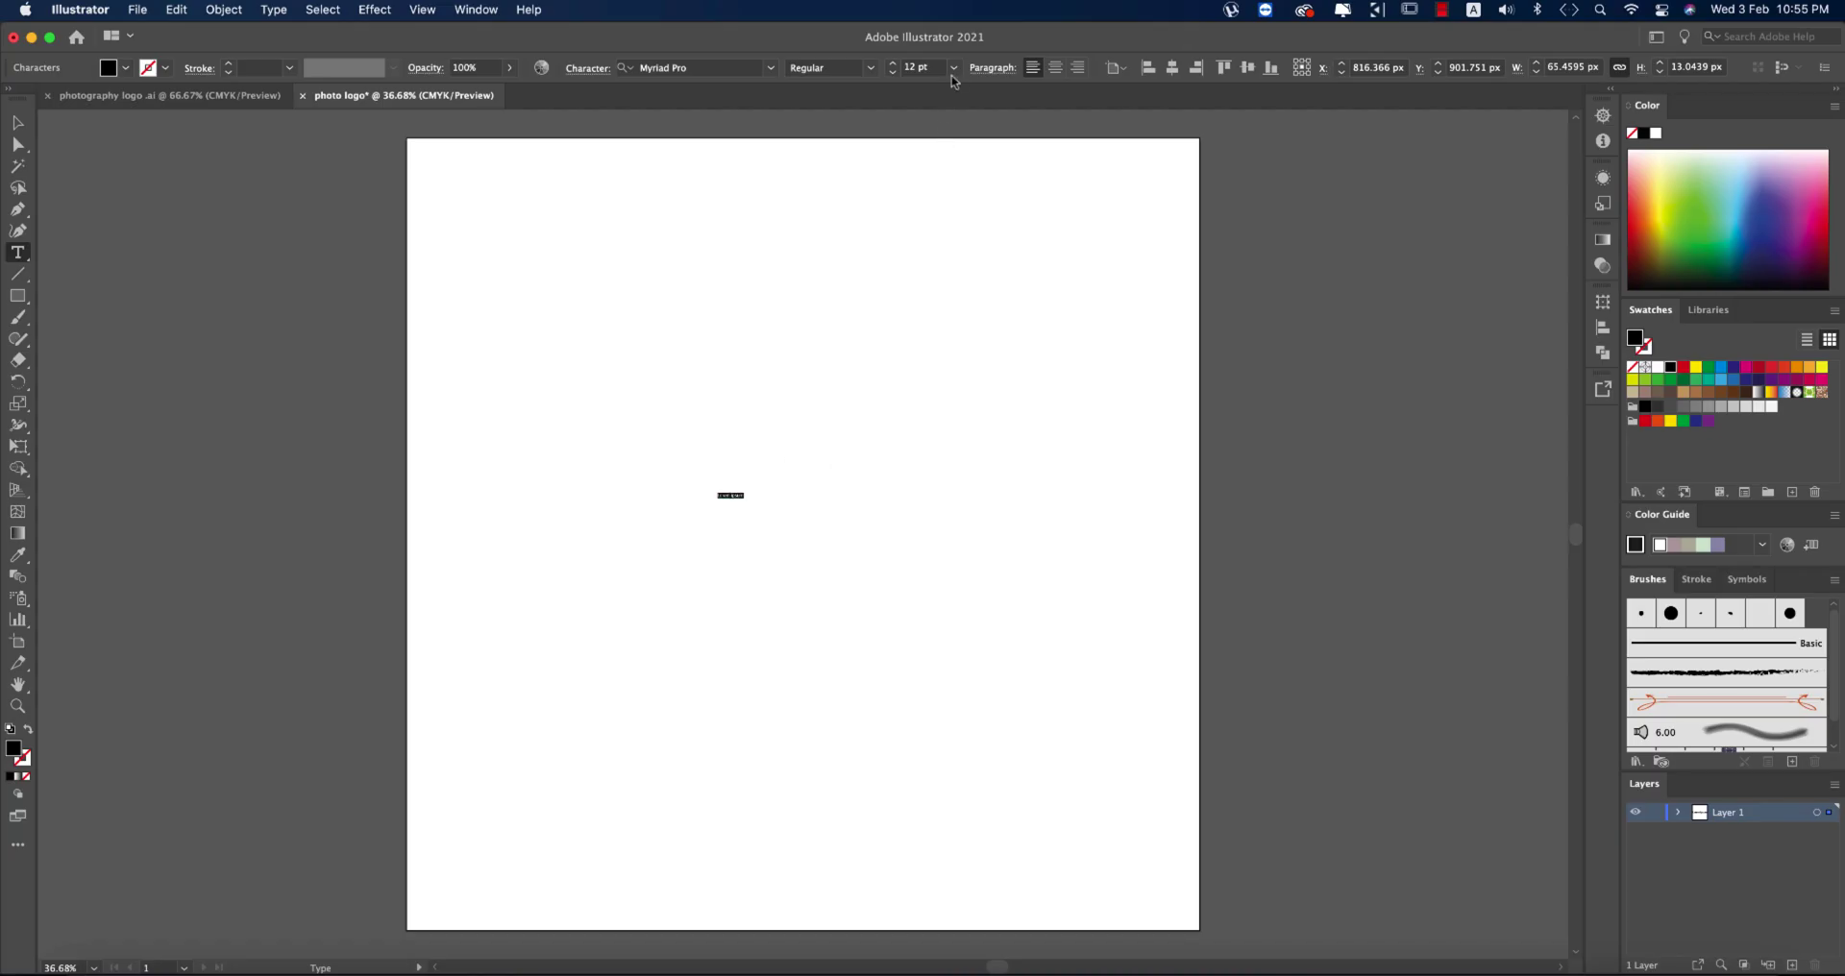
pyautogui.click(954, 69)
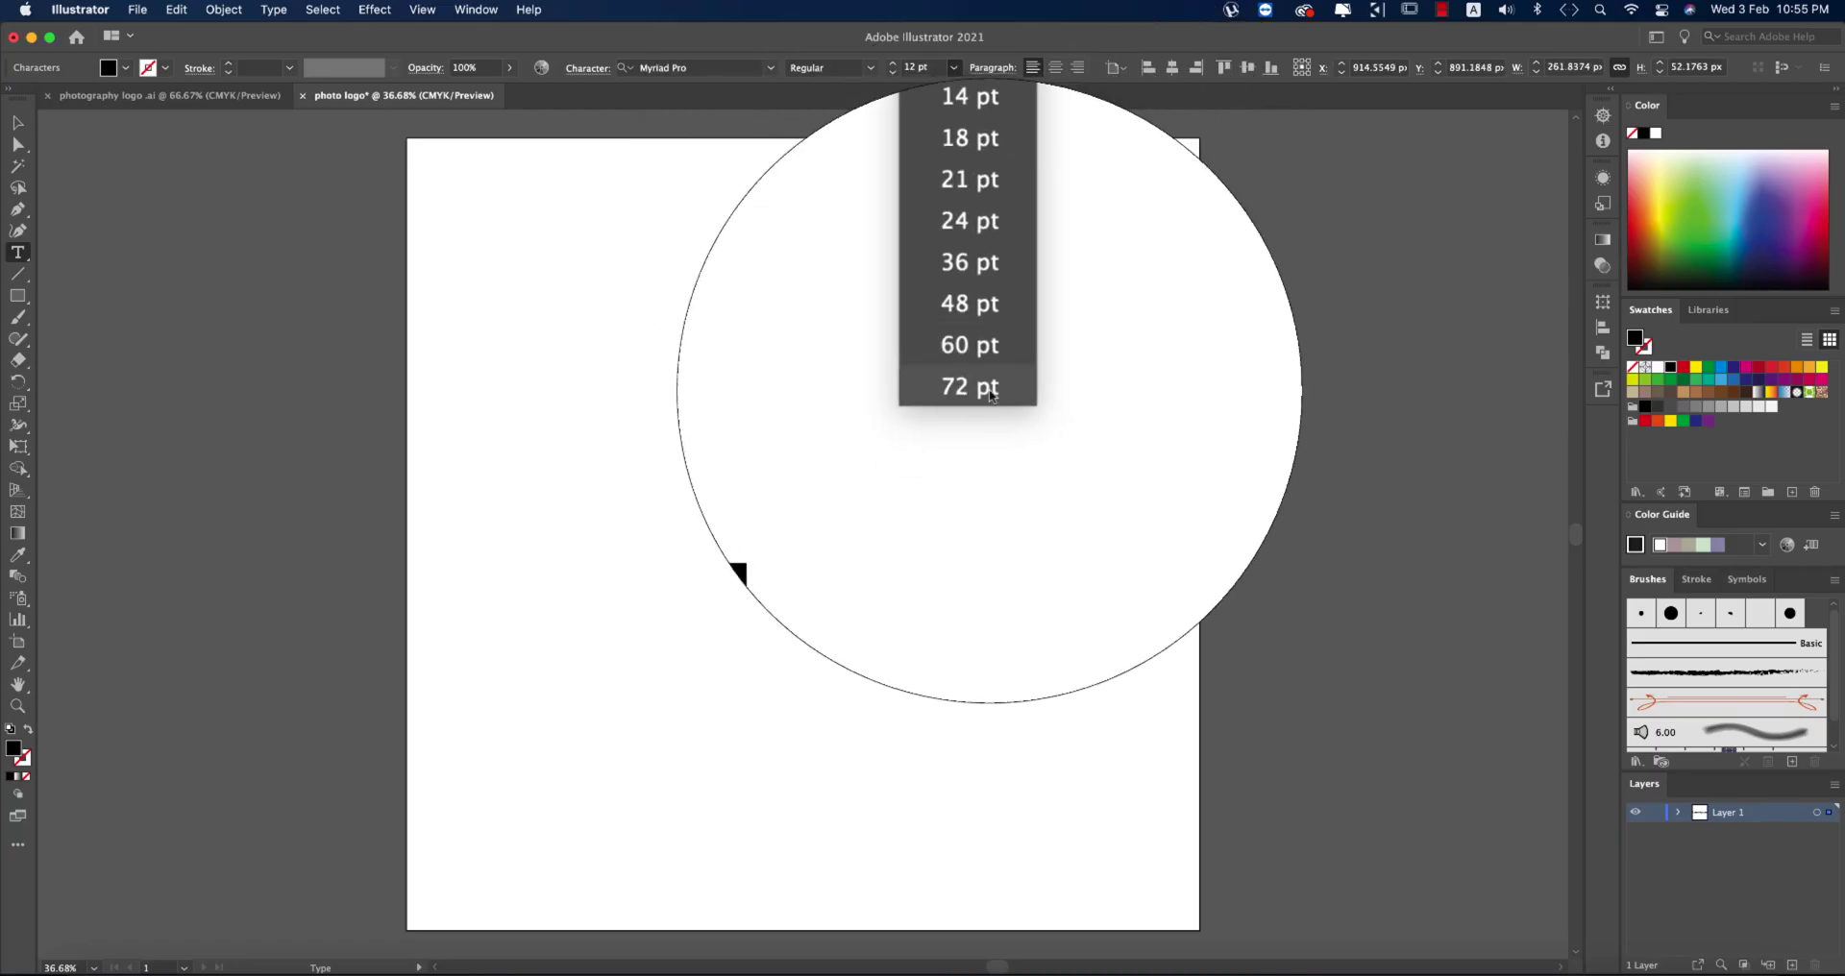
pyautogui.click(991, 388)
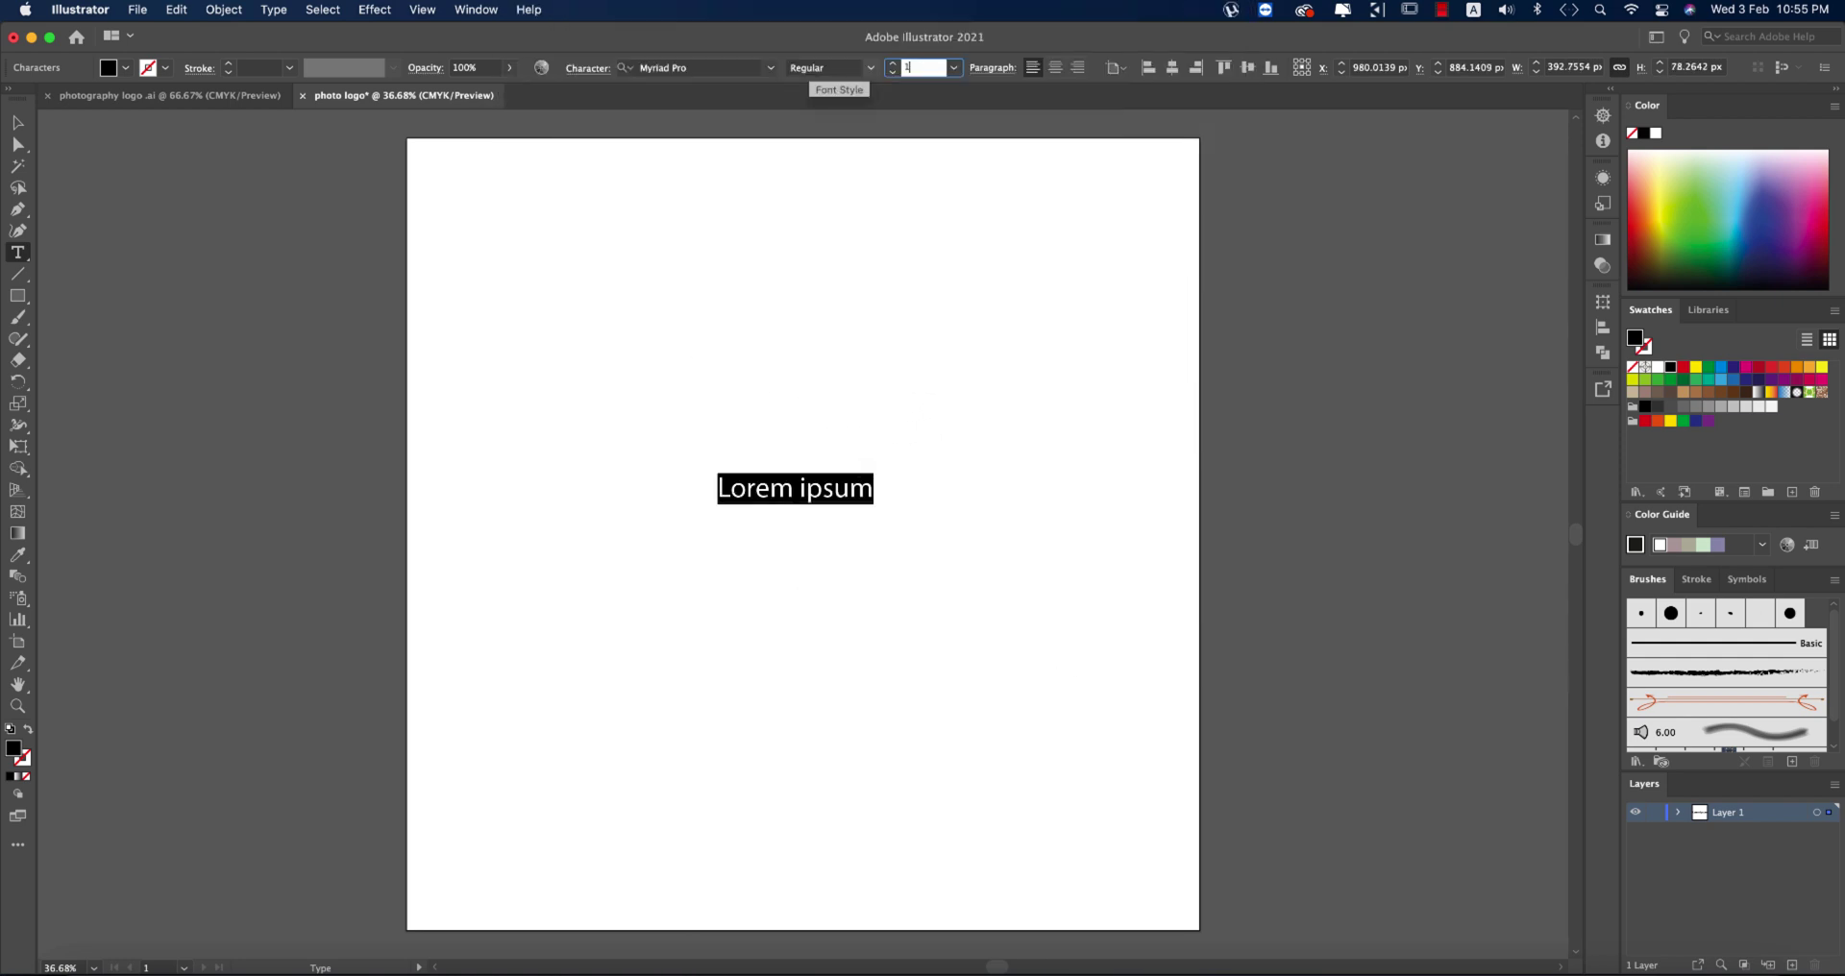
pyautogui.write('100')
pyautogui.press('Return')
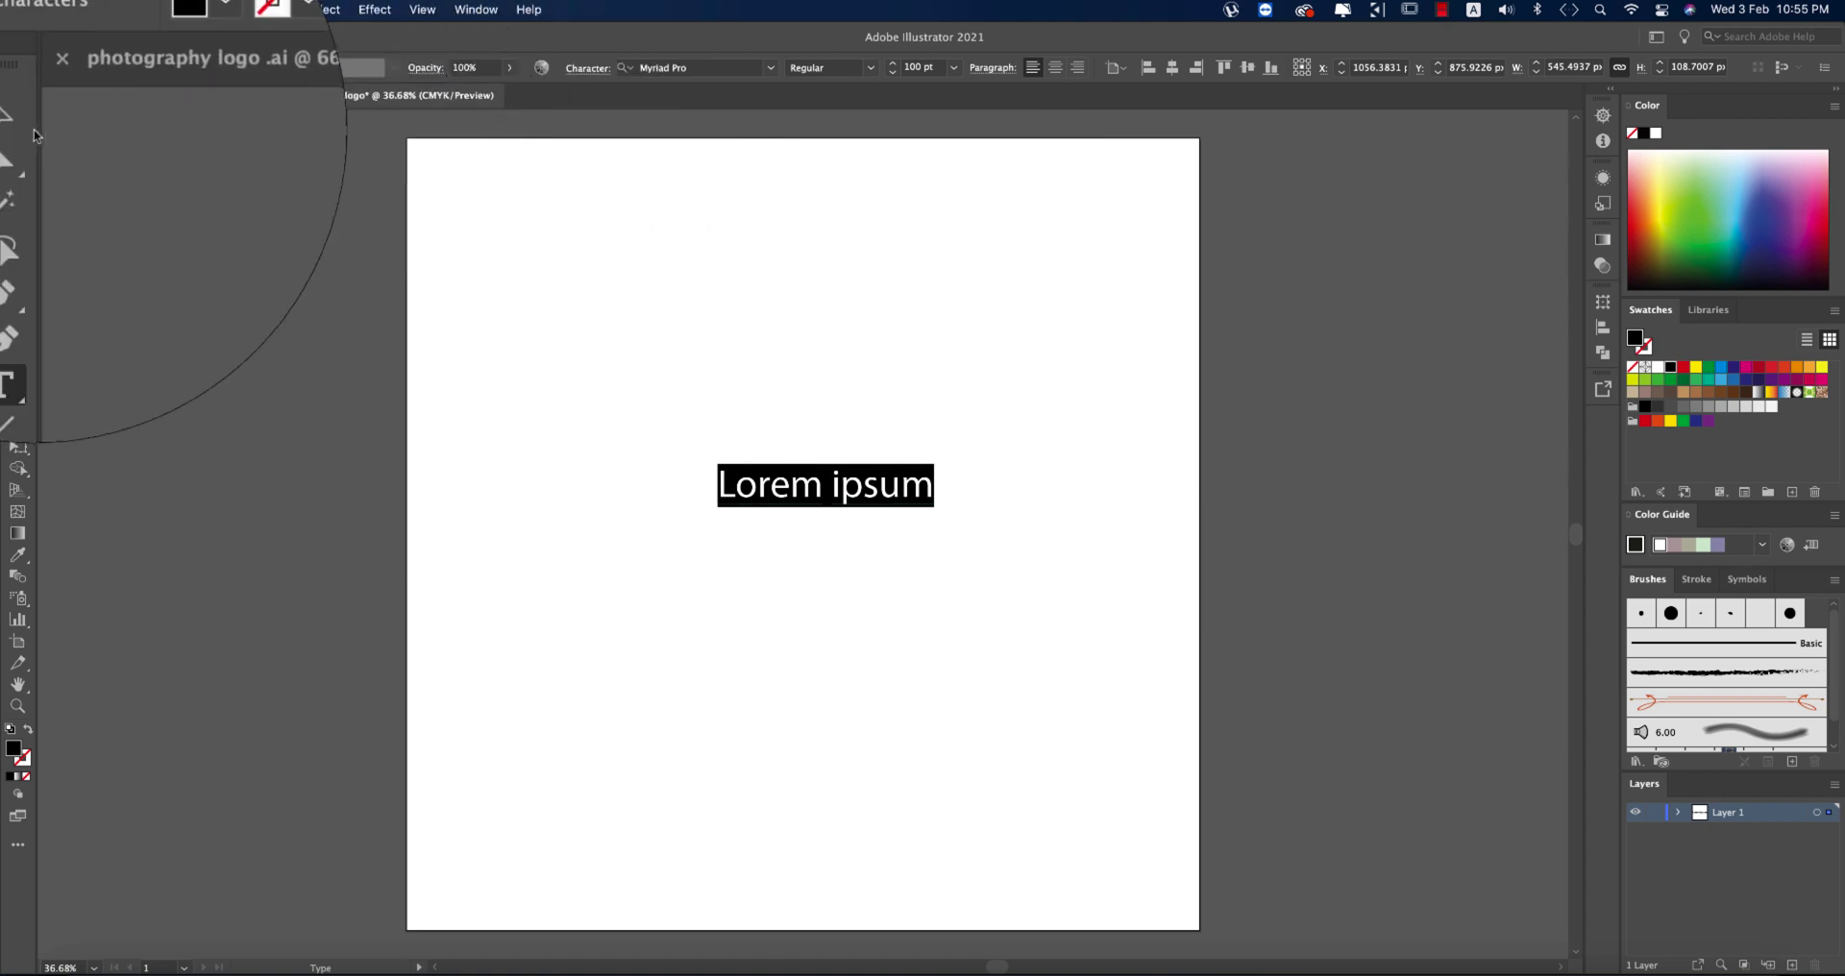
pyautogui.click(17, 122)
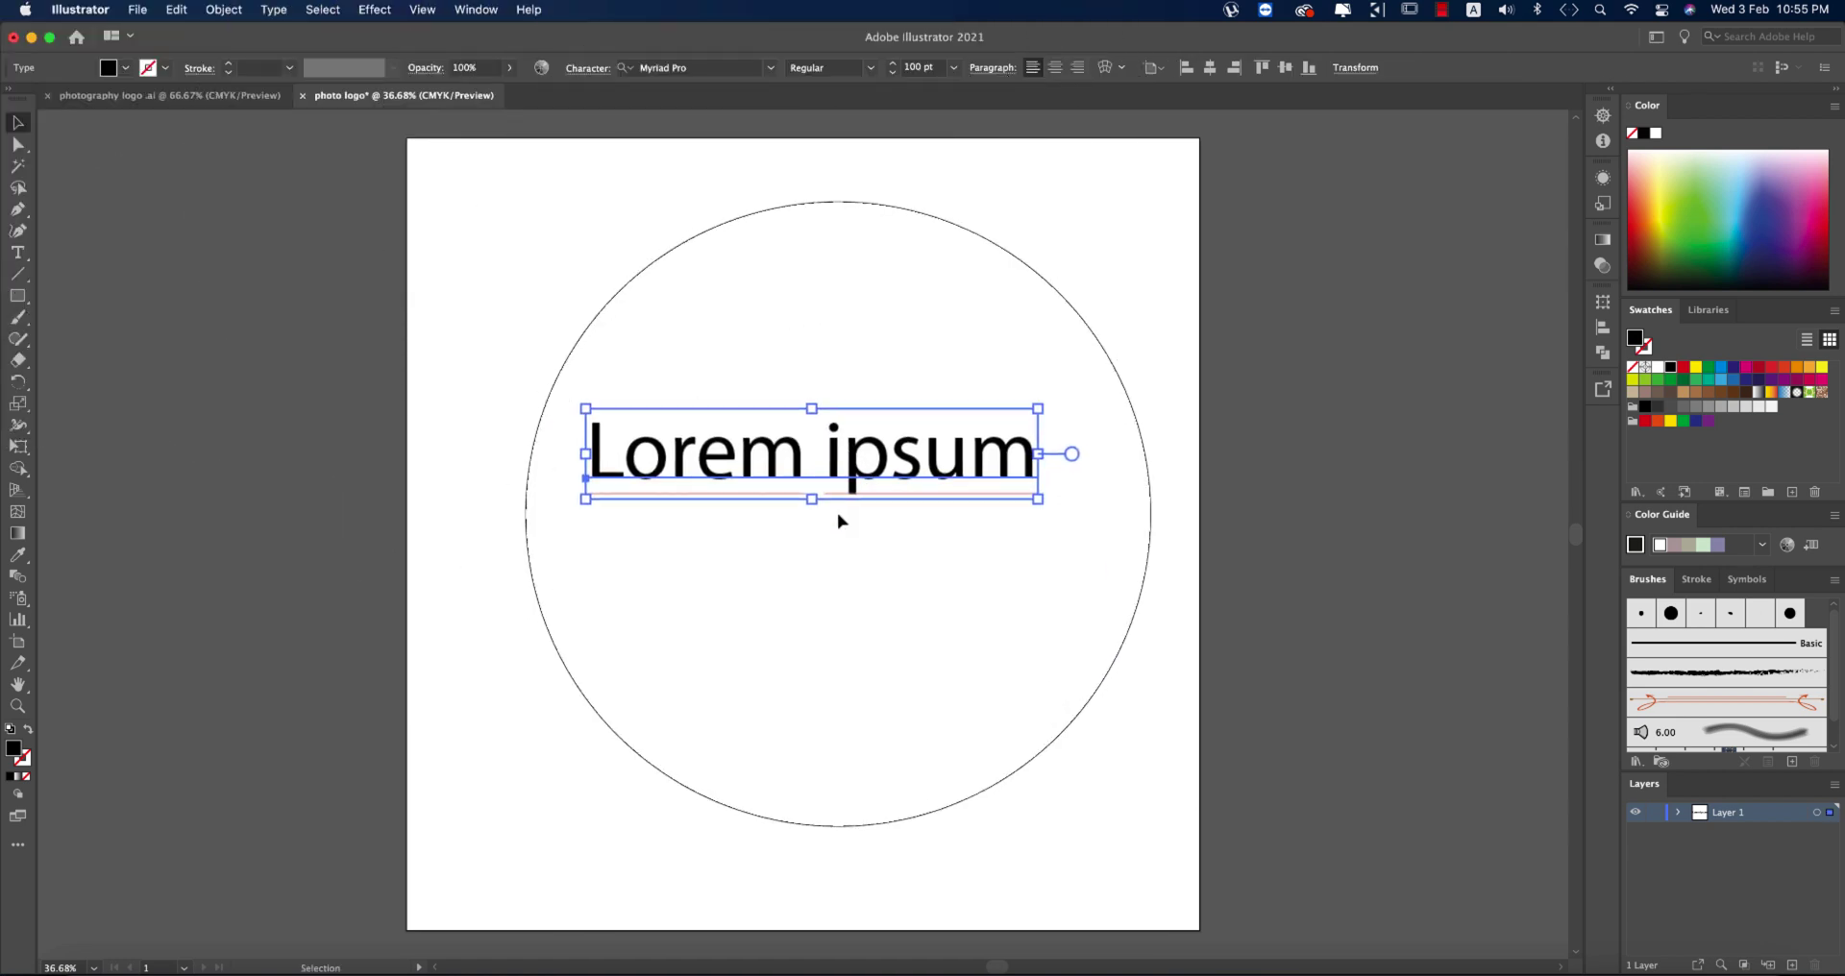
pyautogui.moveTo(825, 506); pyautogui.dragTo(827, 545)
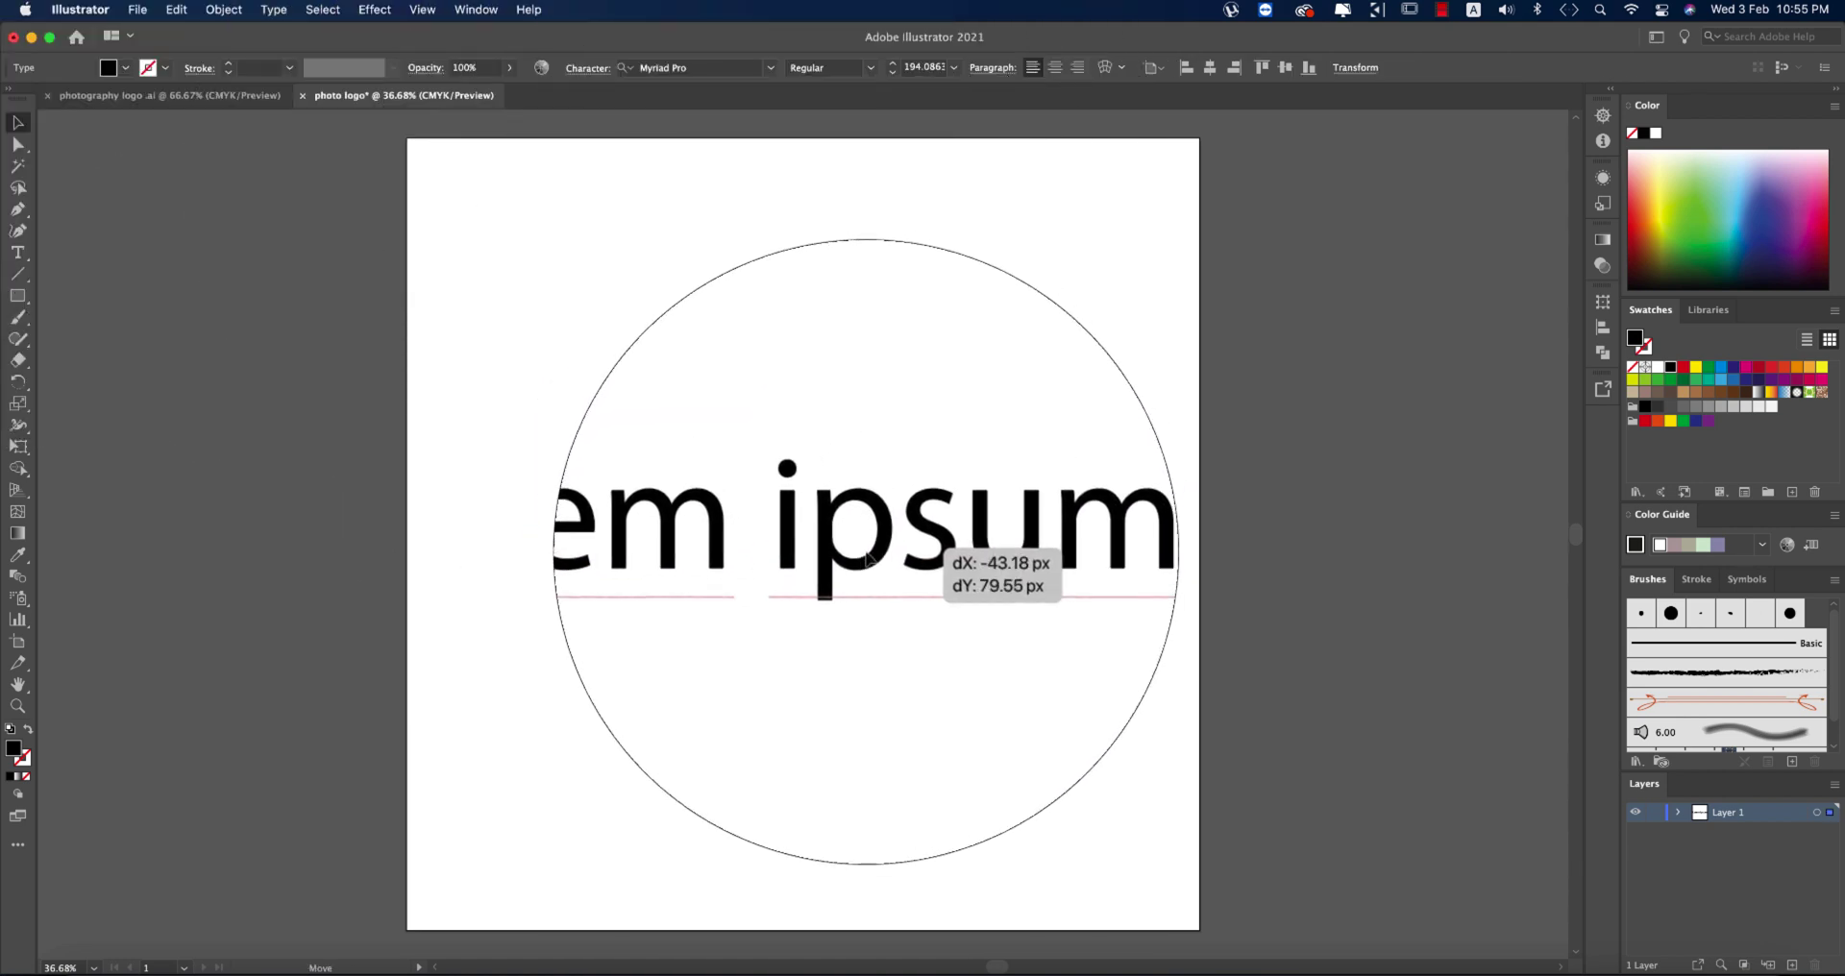
pyautogui.click(771, 67)
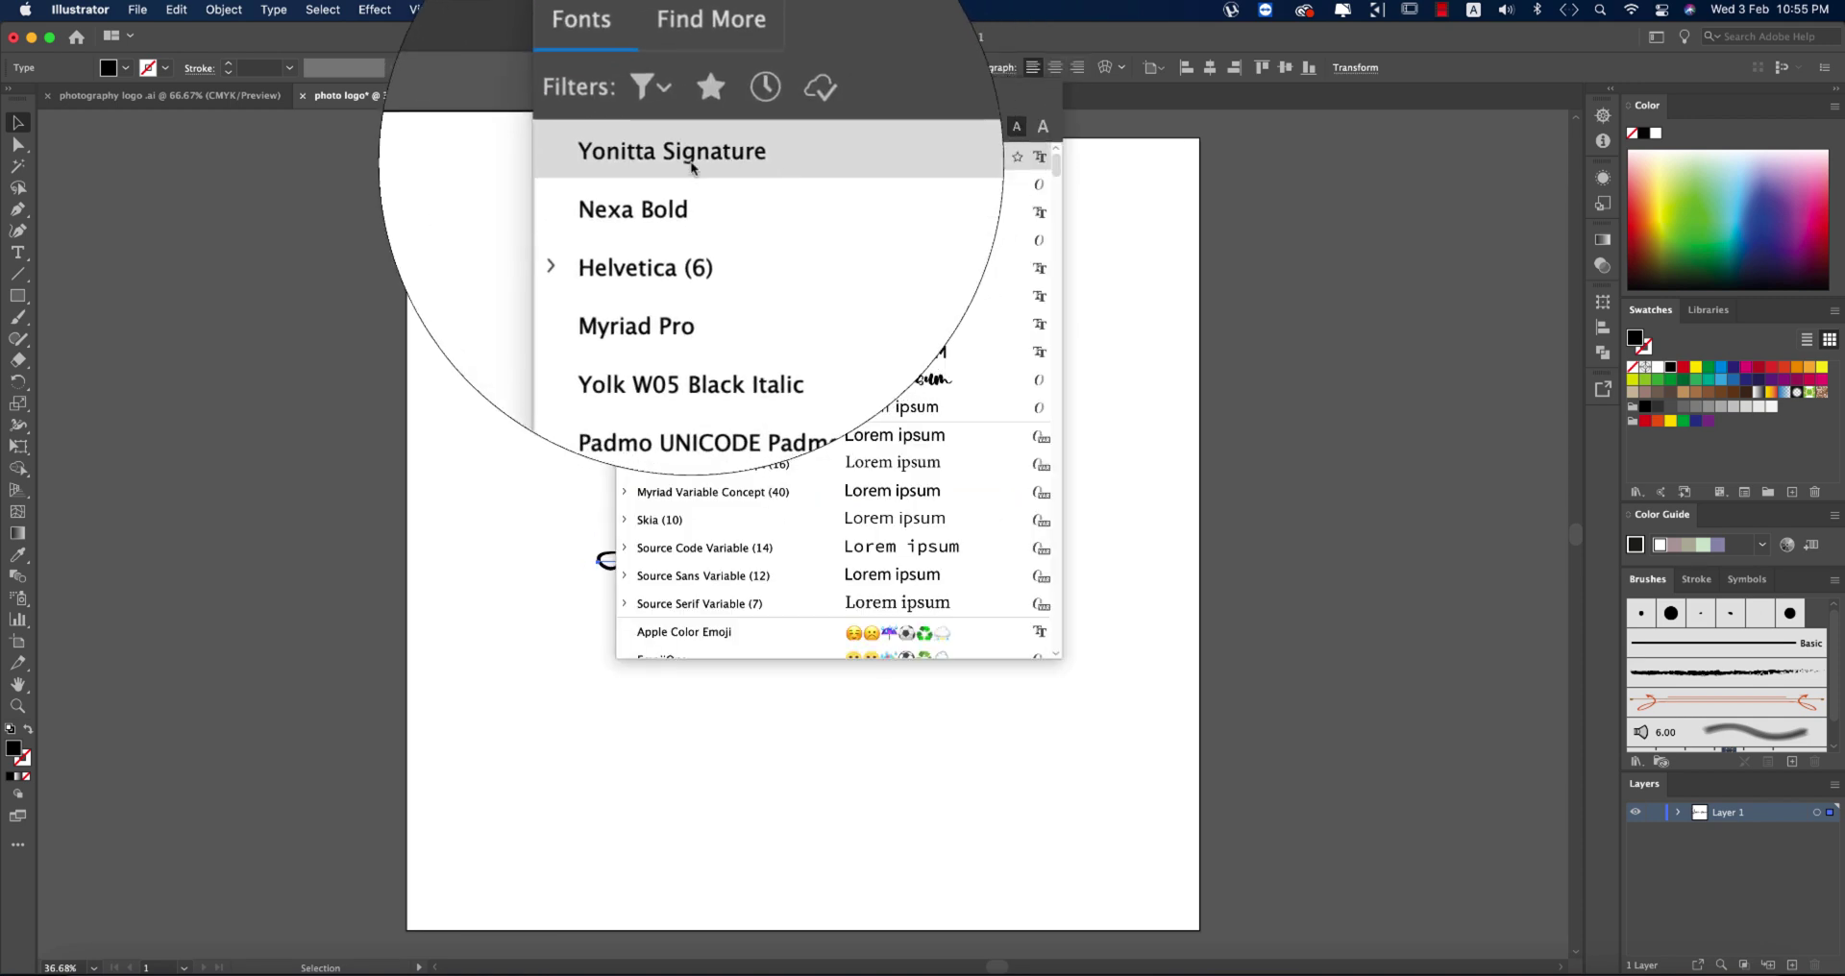
# Apply the Yonitta Signature font to the text and move it toward the artboard centre.
pyautogui.click(692, 168)
pyautogui.click(1000, 468)
pyautogui.moveTo(924, 544); pyautogui.dragTo(959, 543)
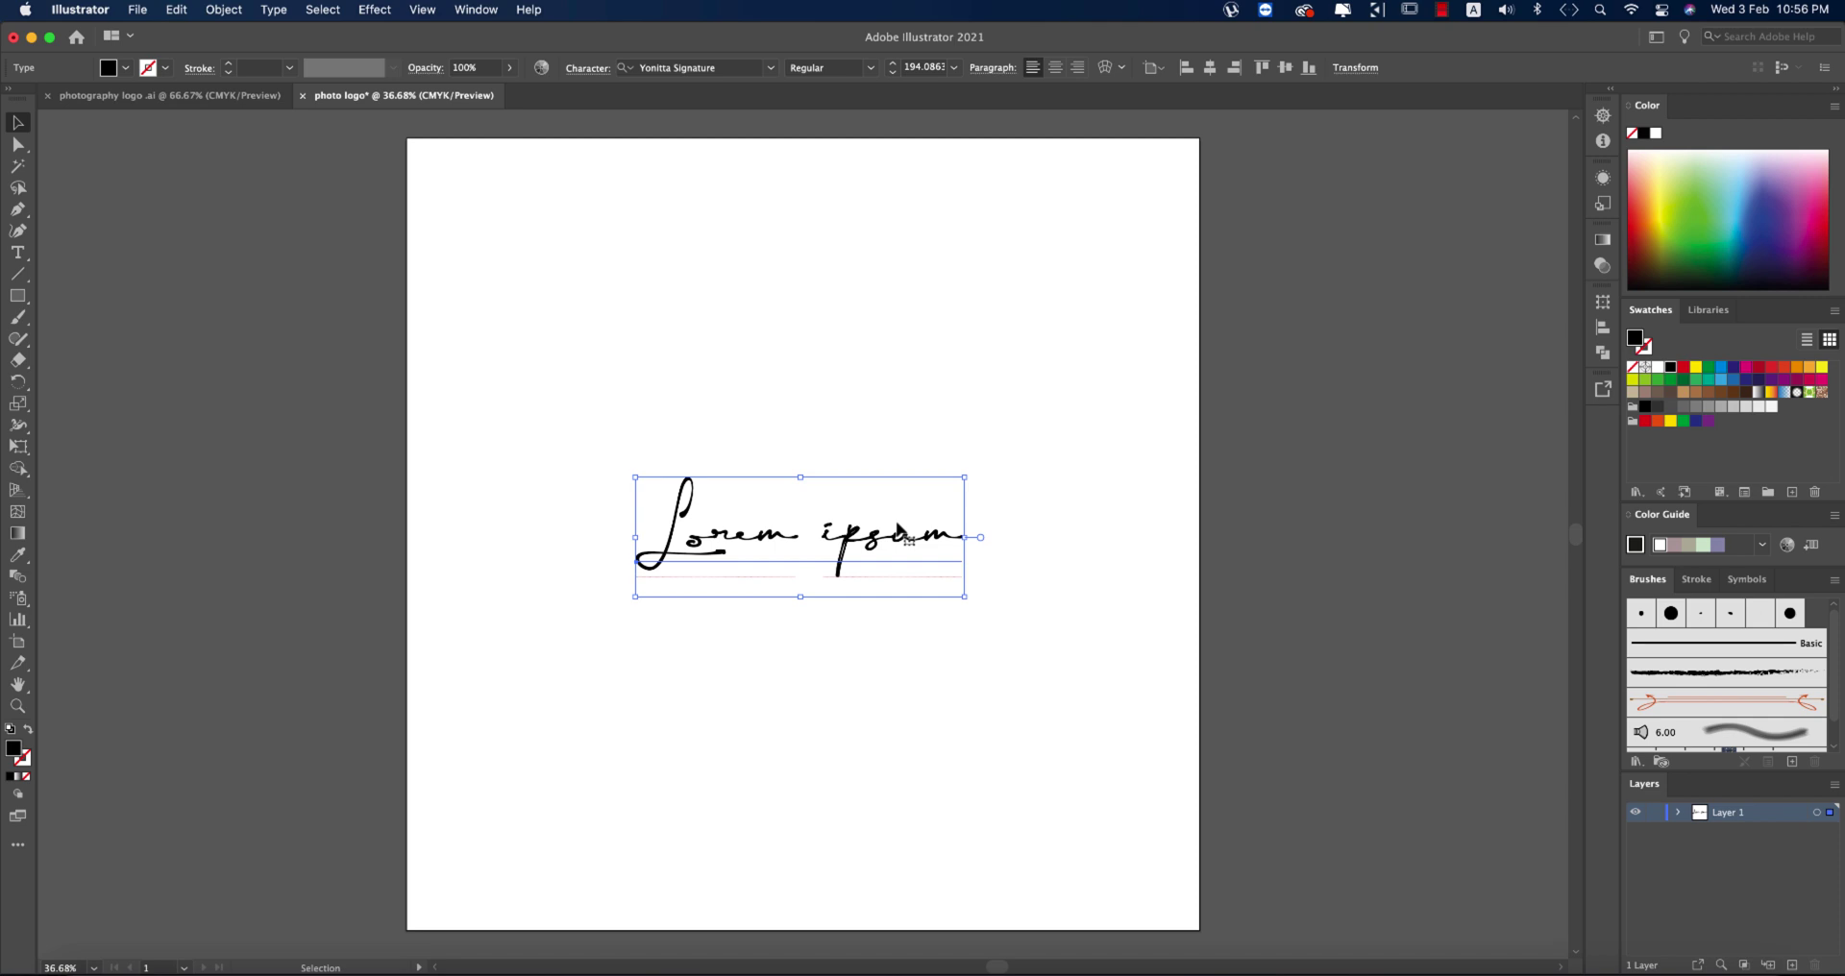
# Replace the placeholder text with 'Pankaj', after testing several other trial names.
pyautogui.doubleClick(907, 541)
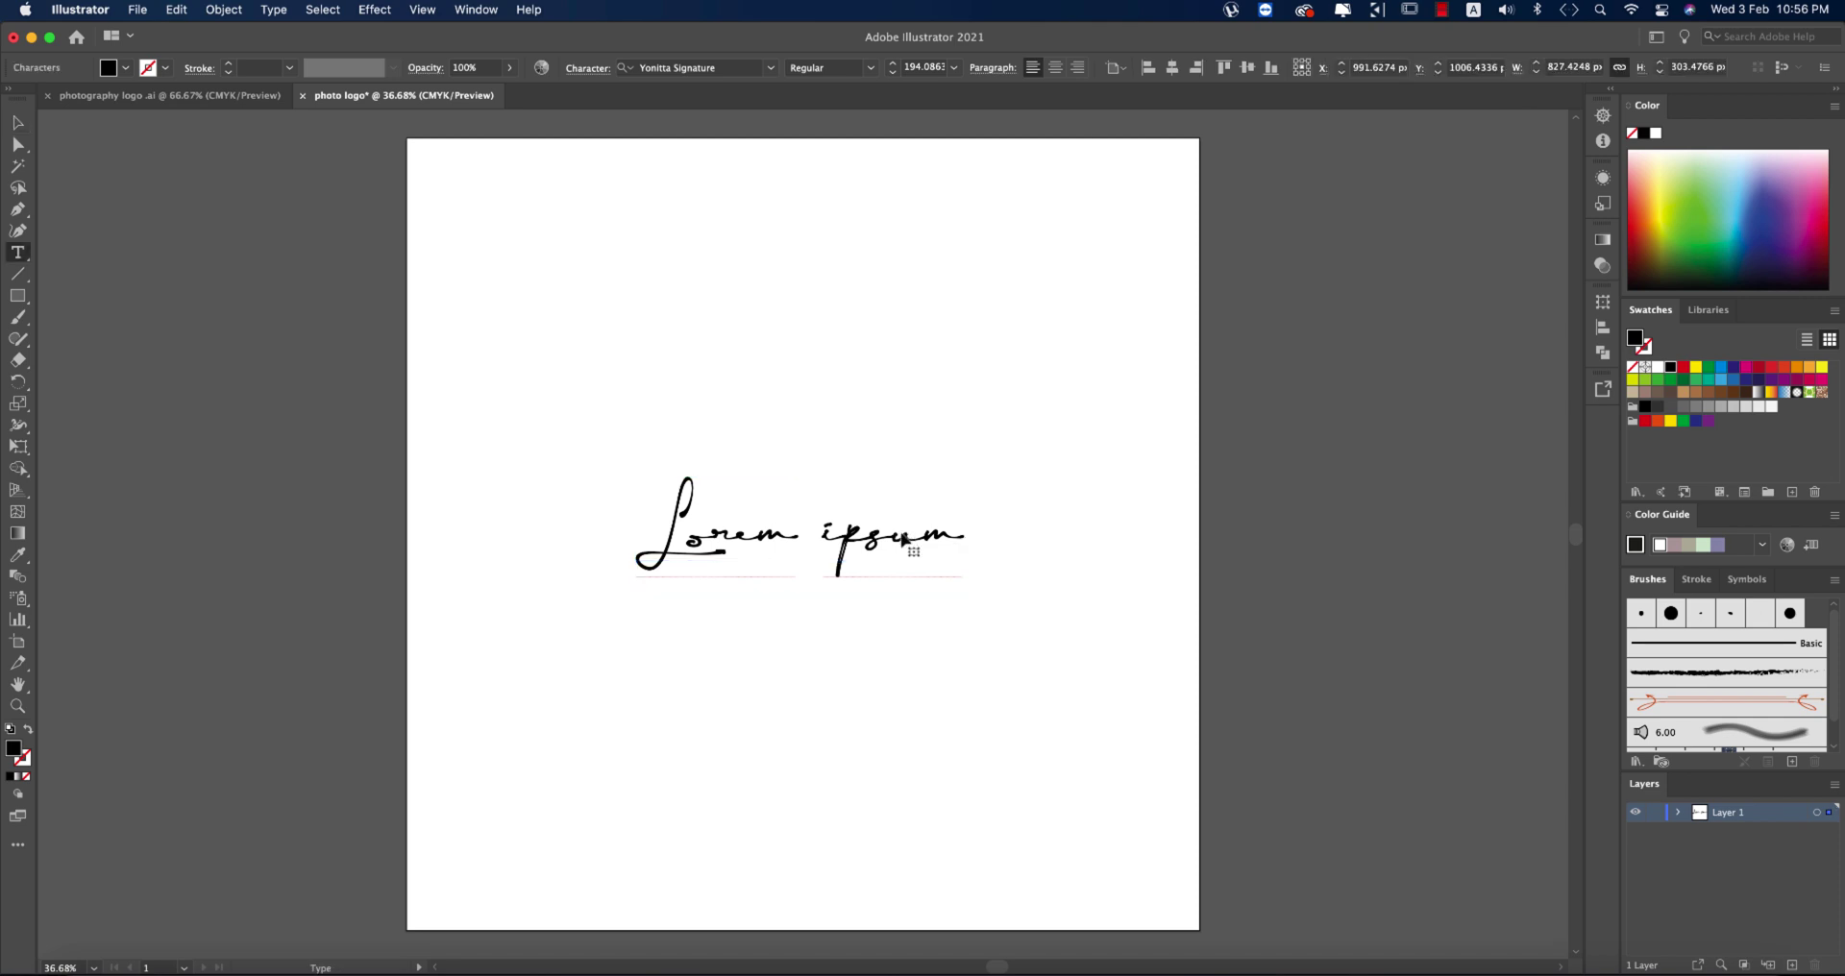
pyautogui.press('super+a')
pyautogui.write('Ku')
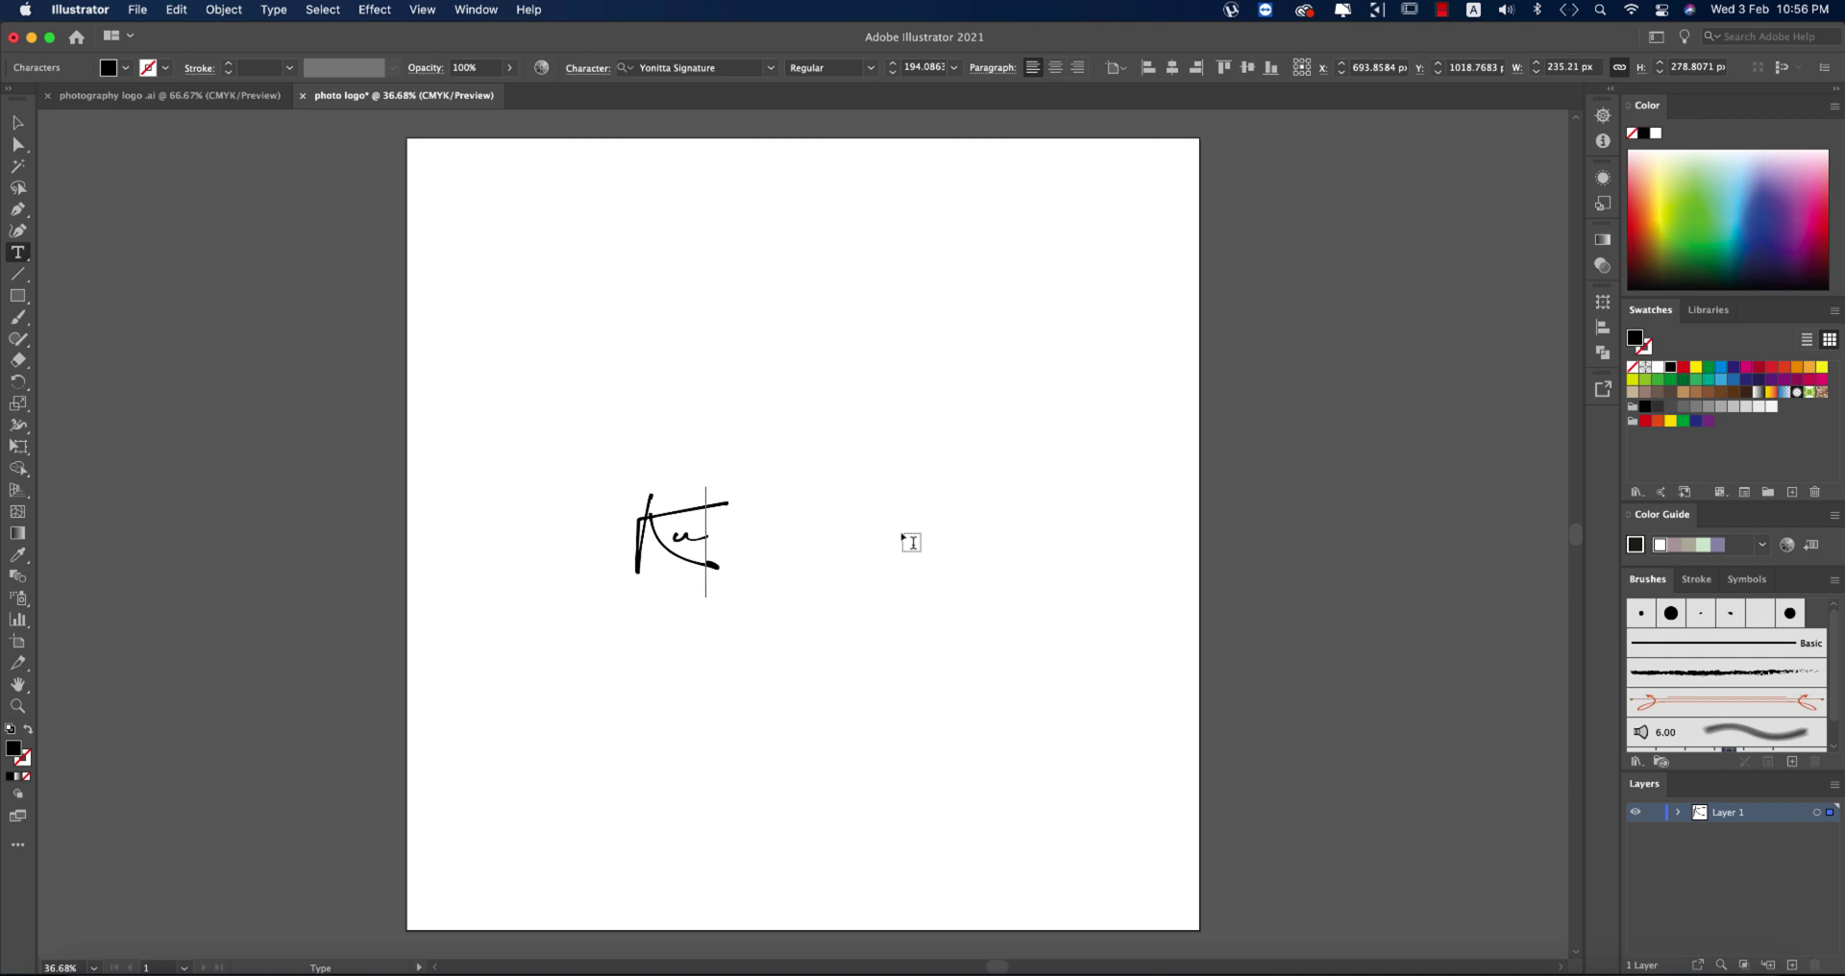
pyautogui.write('mar')
pyautogui.press('BackSpace')
pyautogui.press('BackSpace')
pyautogui.press('BackSpace')
pyautogui.press('BackSpace')
pyautogui.press('BackSpace')
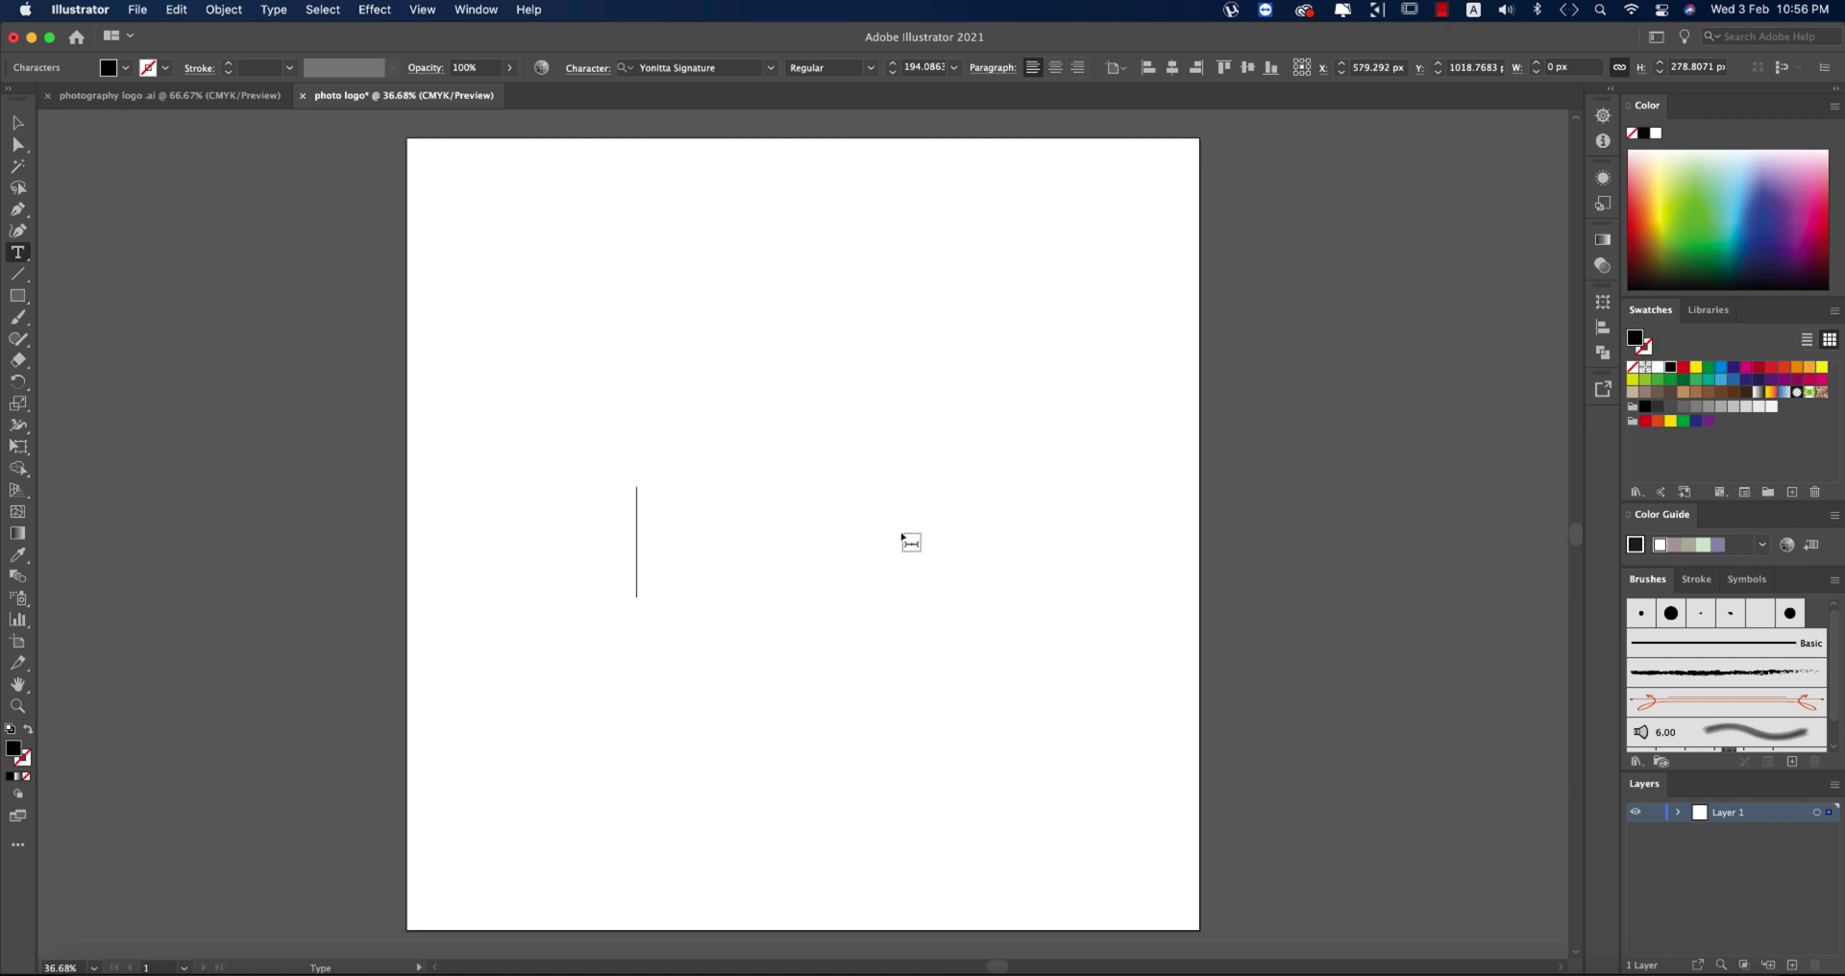
pyautogui.write('Rahul')
pyautogui.press('BackSpace')
pyautogui.press('BackSpace')
pyautogui.press('BackSpace')
pyautogui.press('BackSpace')
pyautogui.press('BackSpace')
pyautogui.write('Tommy')
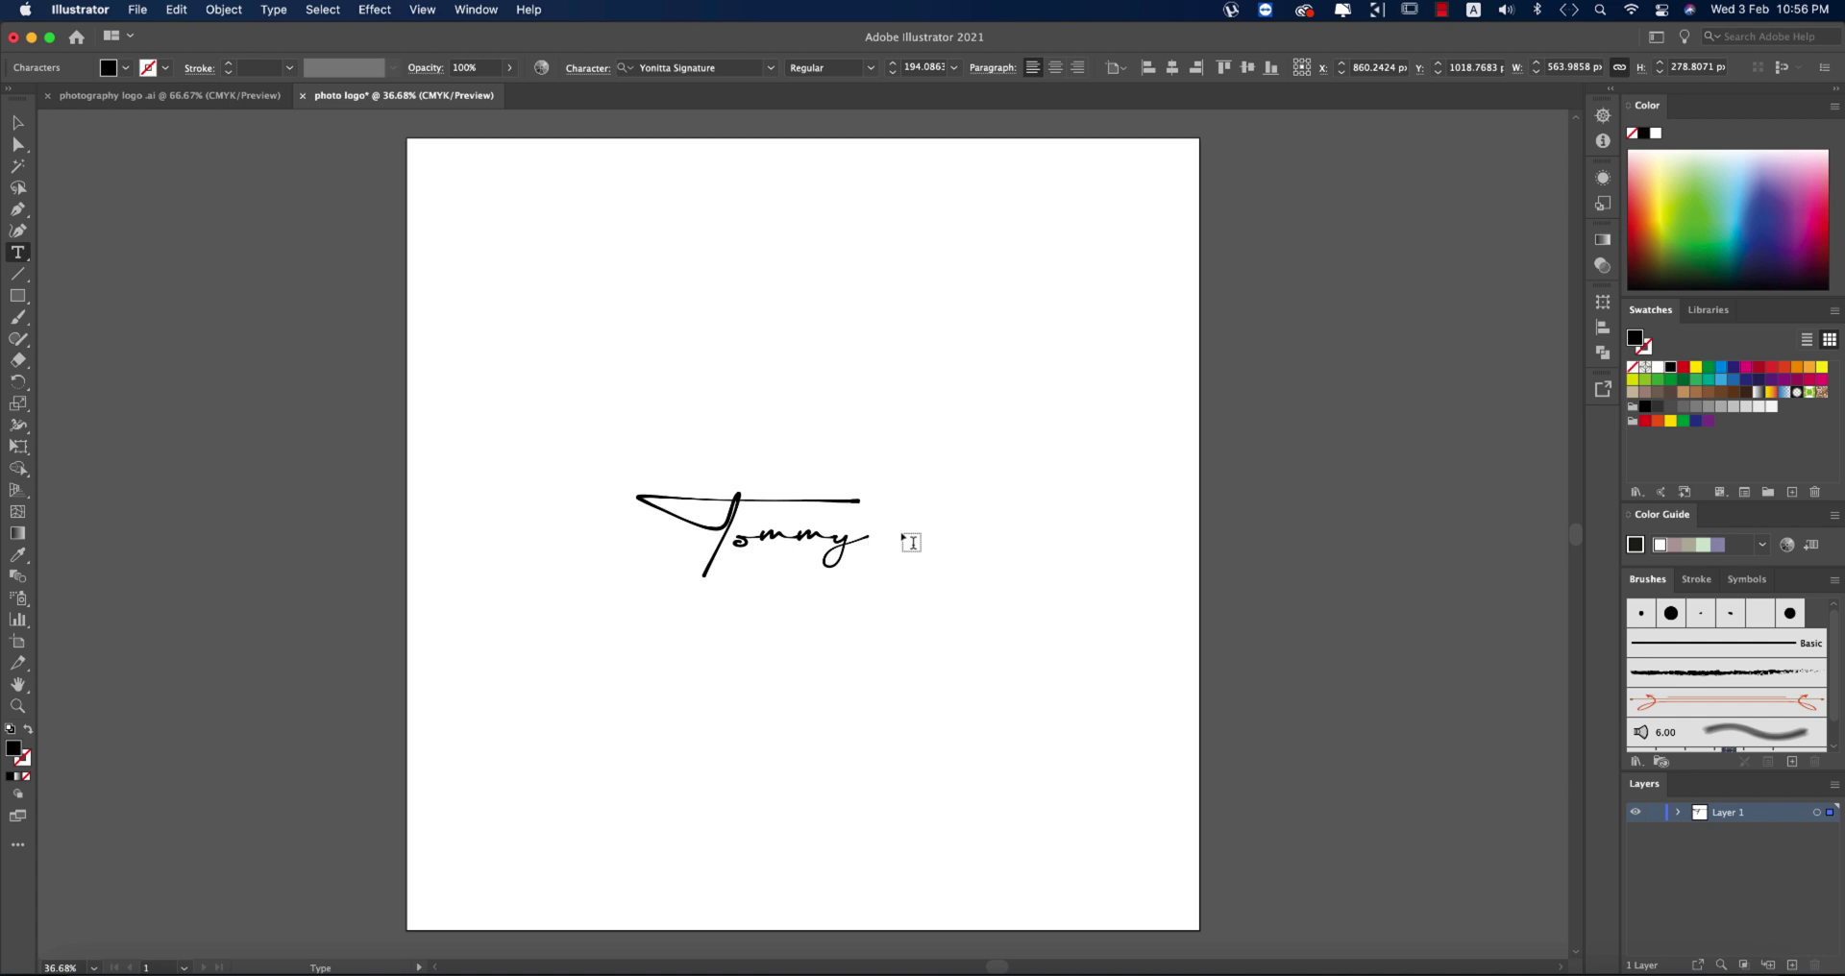
pyautogui.press('BackSpace')
pyautogui.press('BackSpace')
pyautogui.press('BackSpace')
pyautogui.press('BackSpace')
pyautogui.press('BackSpace')
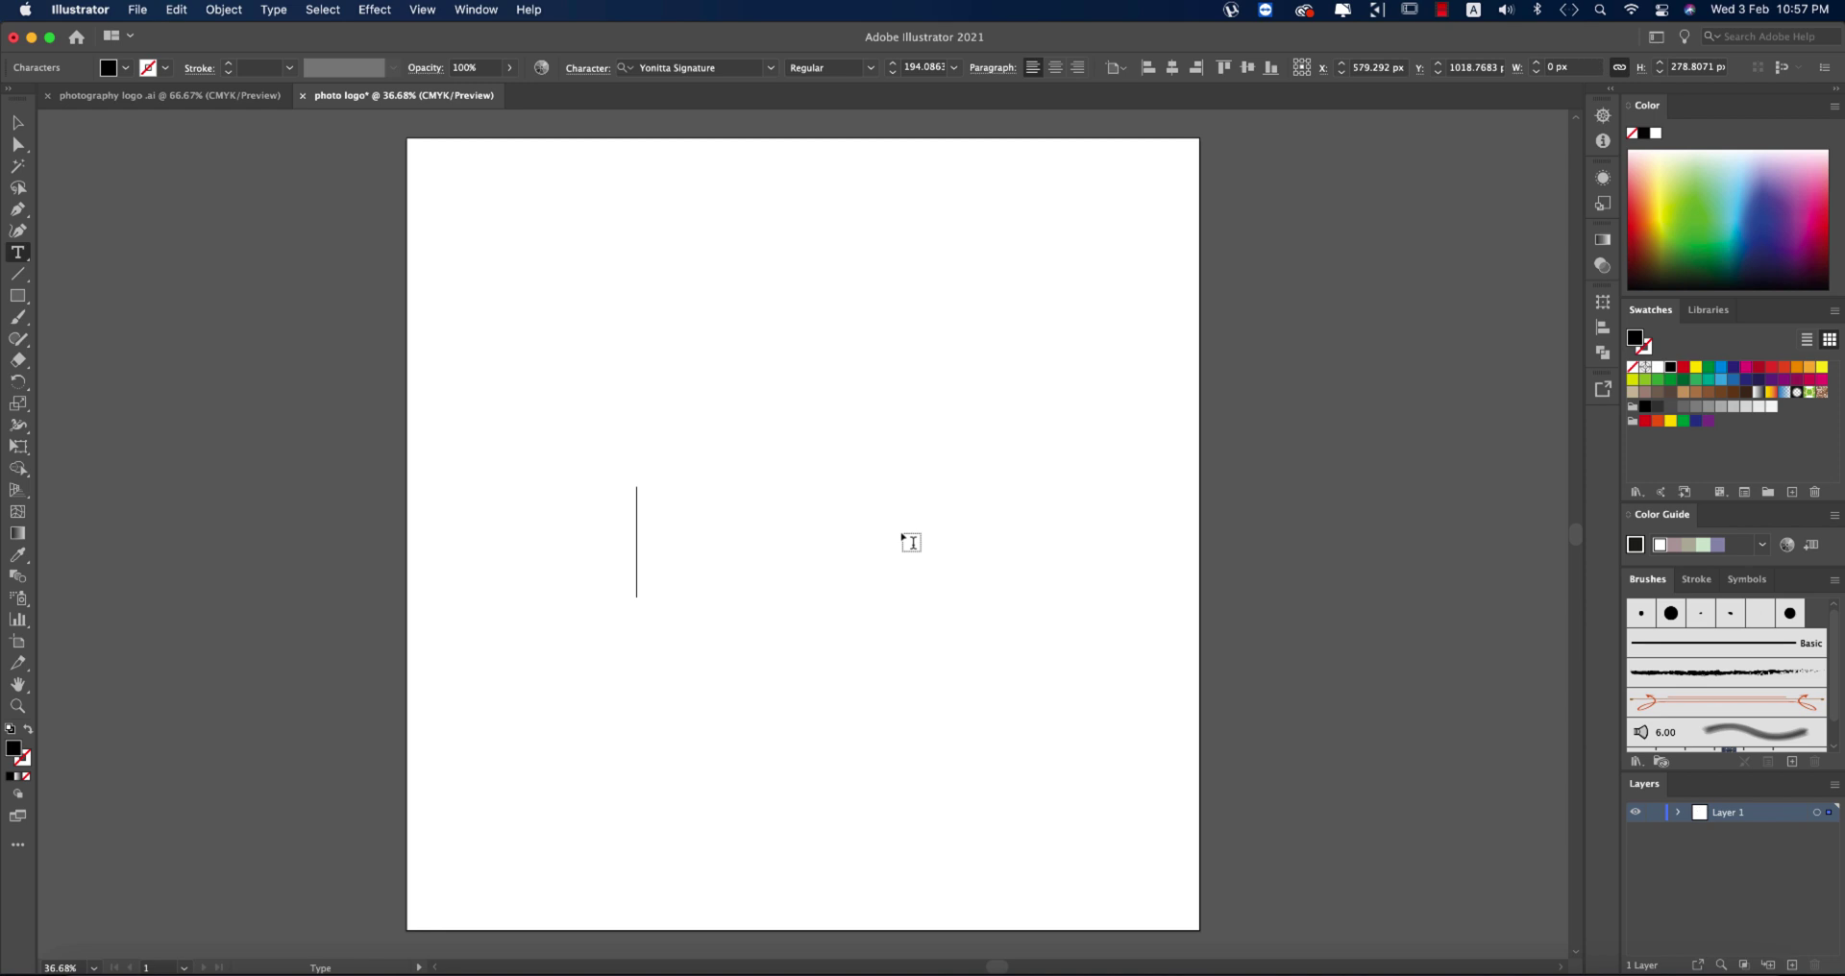
pyautogui.write('Asm Arif')
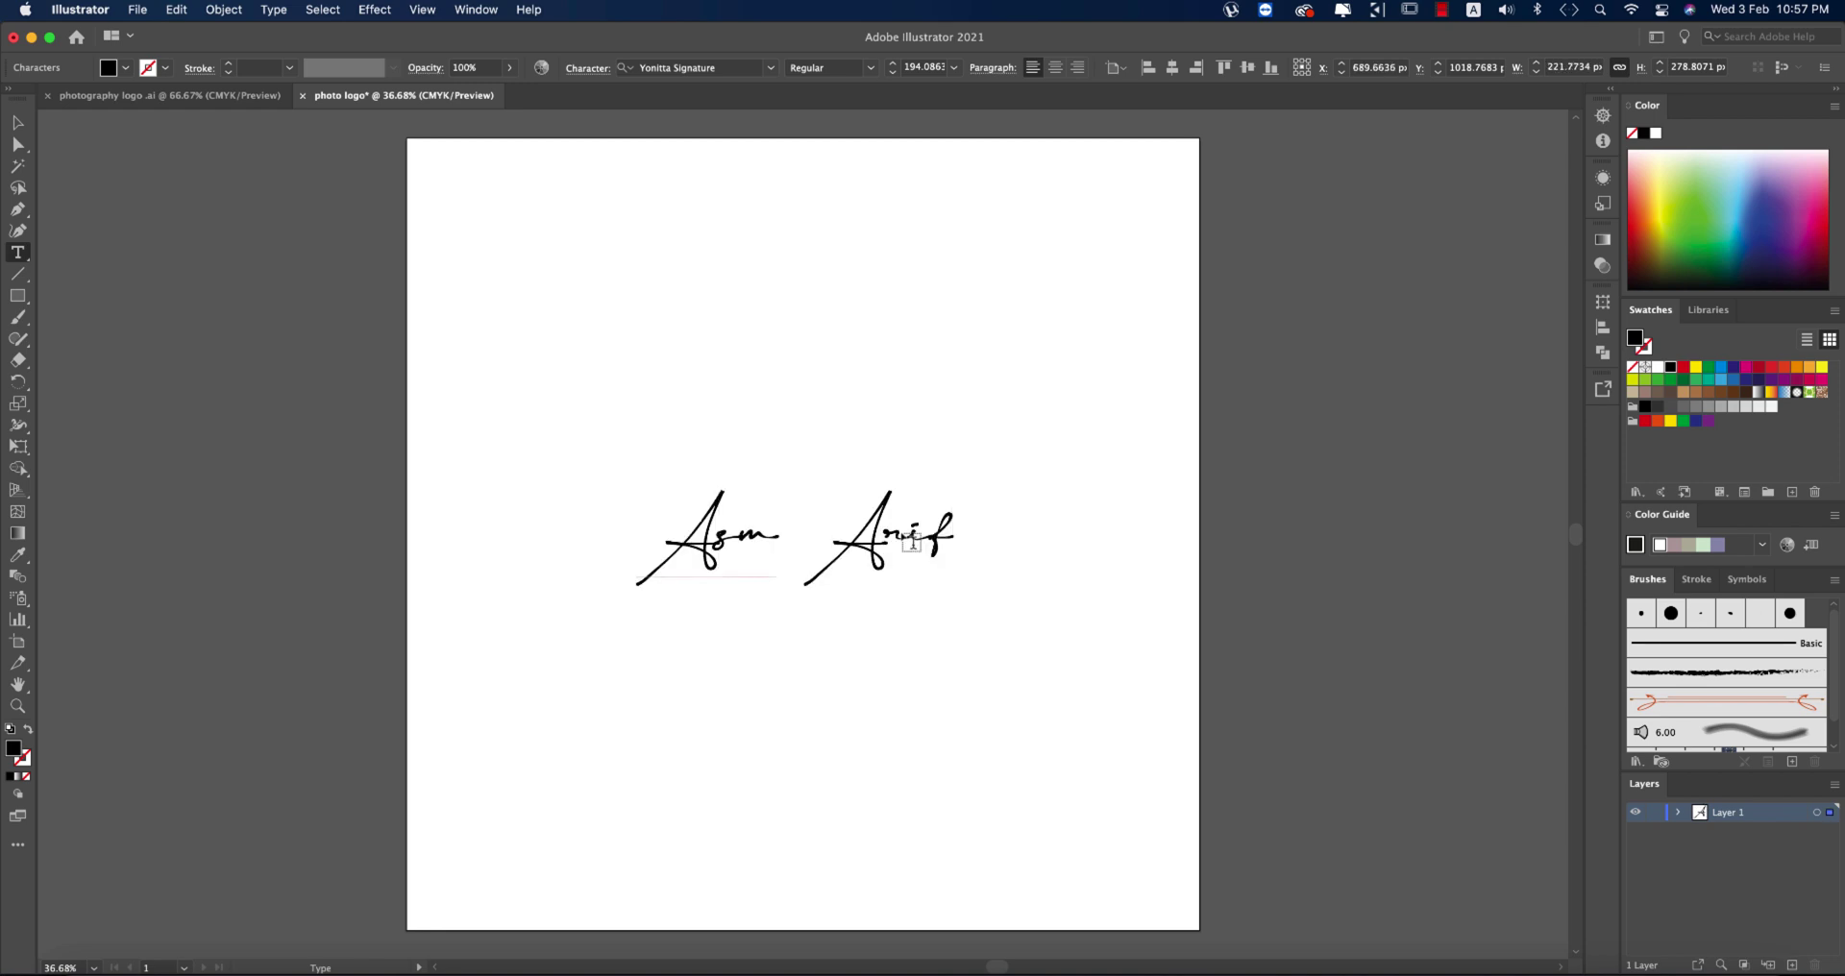
pyautogui.press('BackSpace')
pyautogui.press('BackSpace')
pyautogui.press('BackSpace')
pyautogui.press('BackSpace')
pyautogui.press('BackSpace')
pyautogui.press('BackSpace')
pyautogui.press('BackSpace')
pyautogui.press('BackSpace')
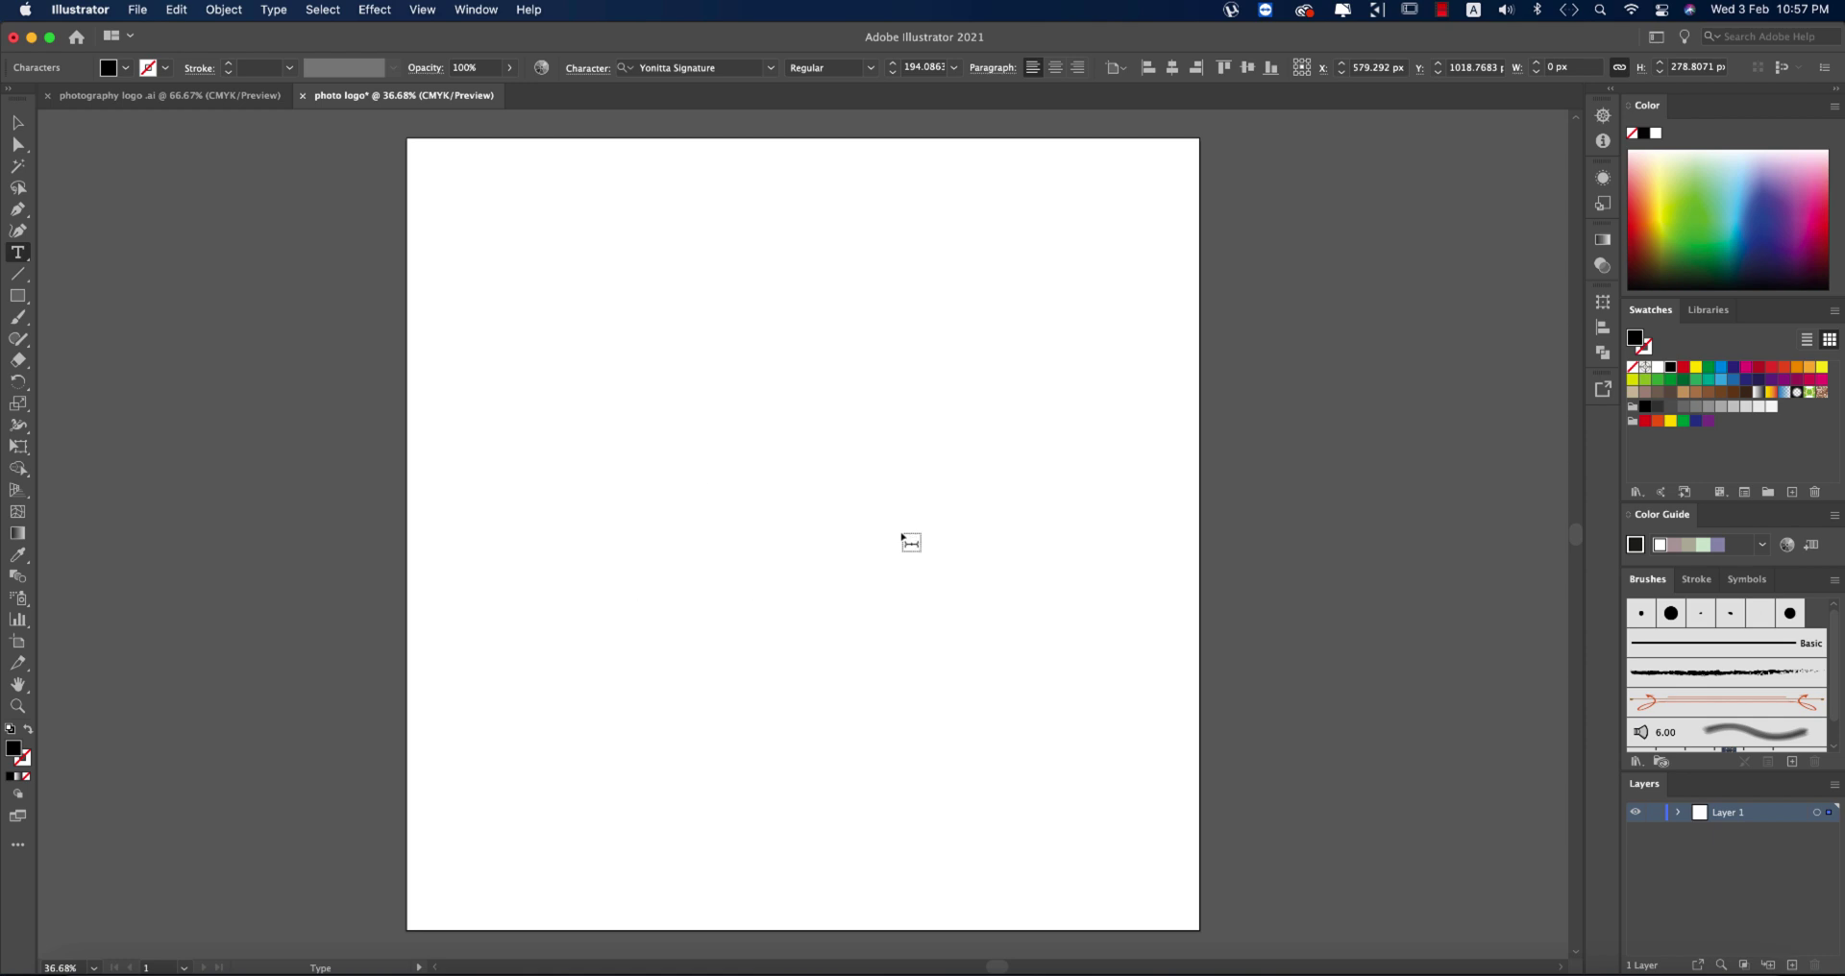
pyautogui.write('Panka')
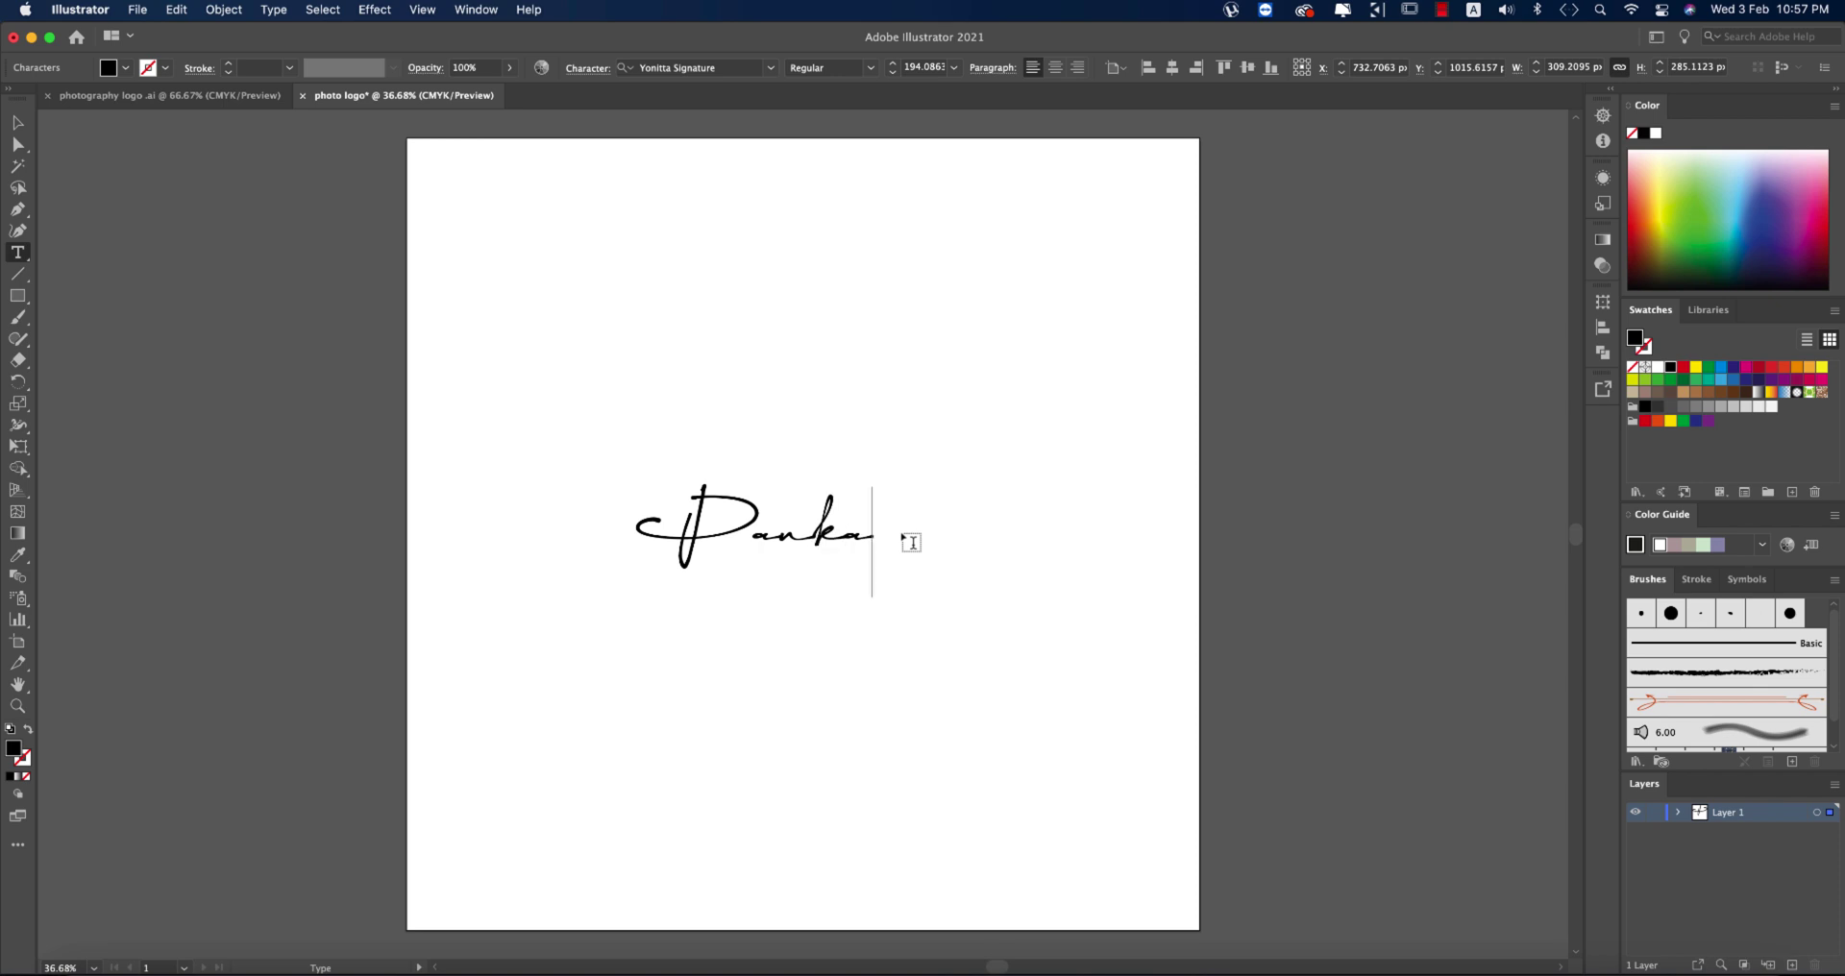
pyautogui.write('j')
# Convert the Pankaj text to outlines and ungroup it into separate letter shapes.
pyautogui.click(17, 122)
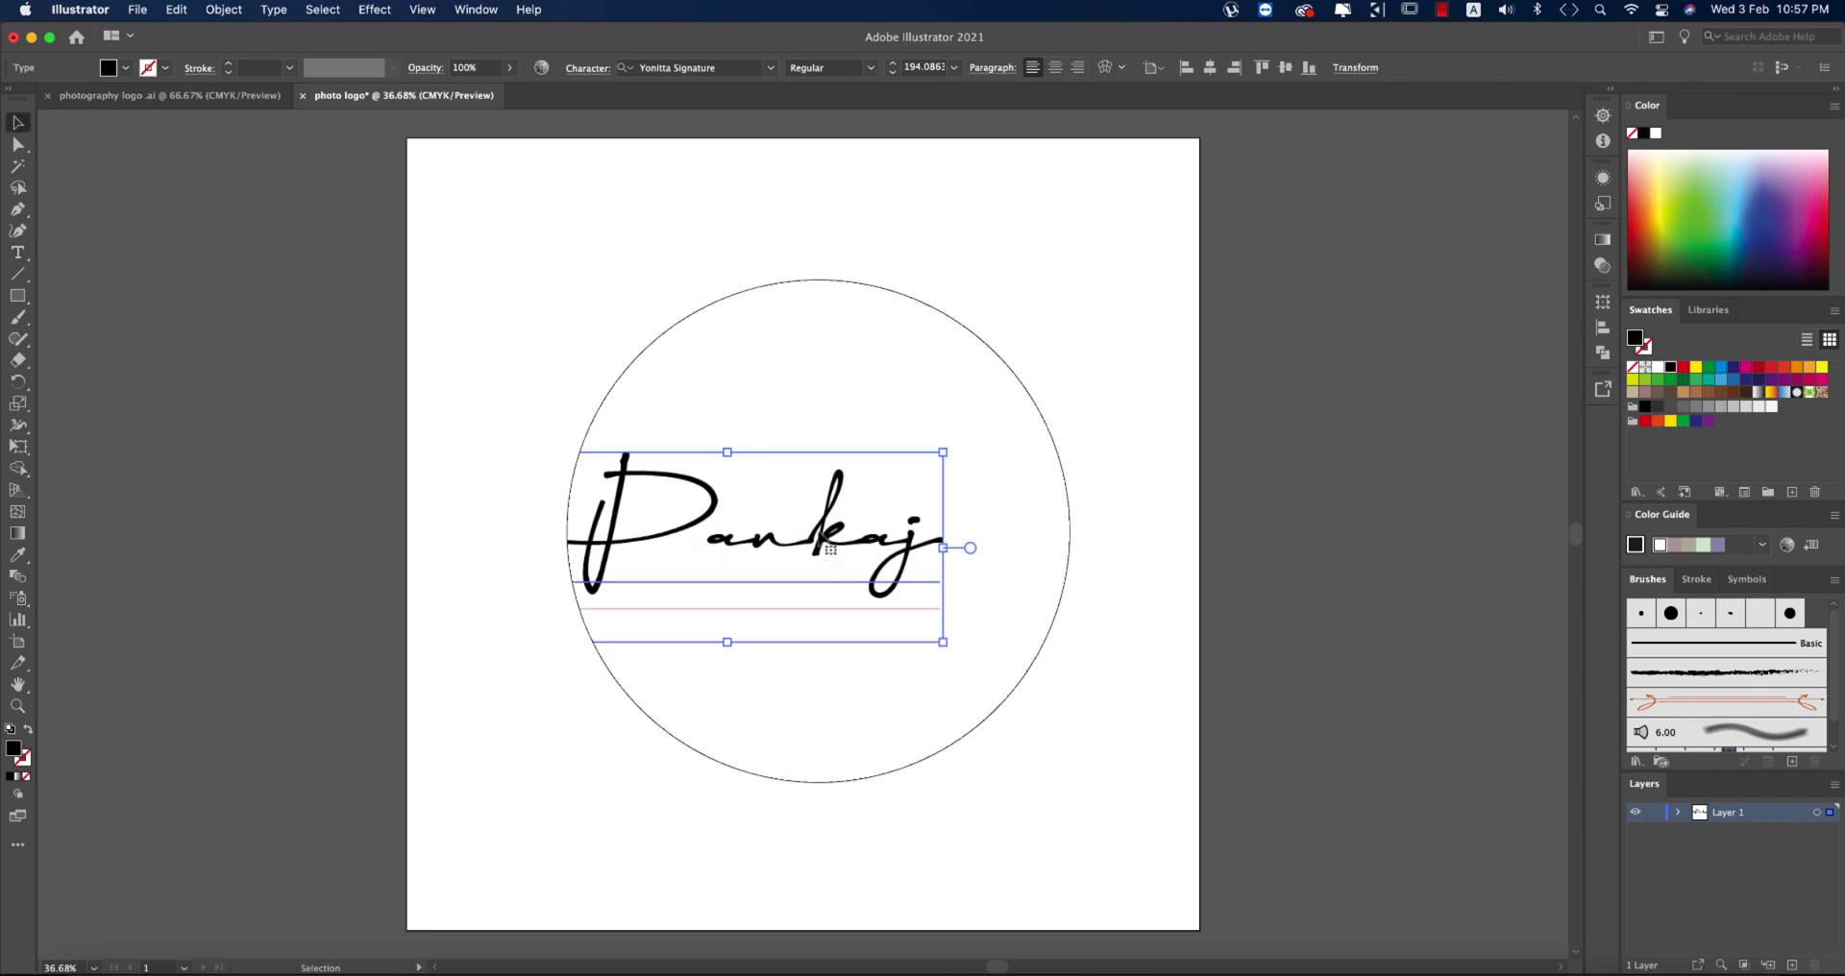
pyautogui.rightClick(830, 550)
pyautogui.click(897, 704)
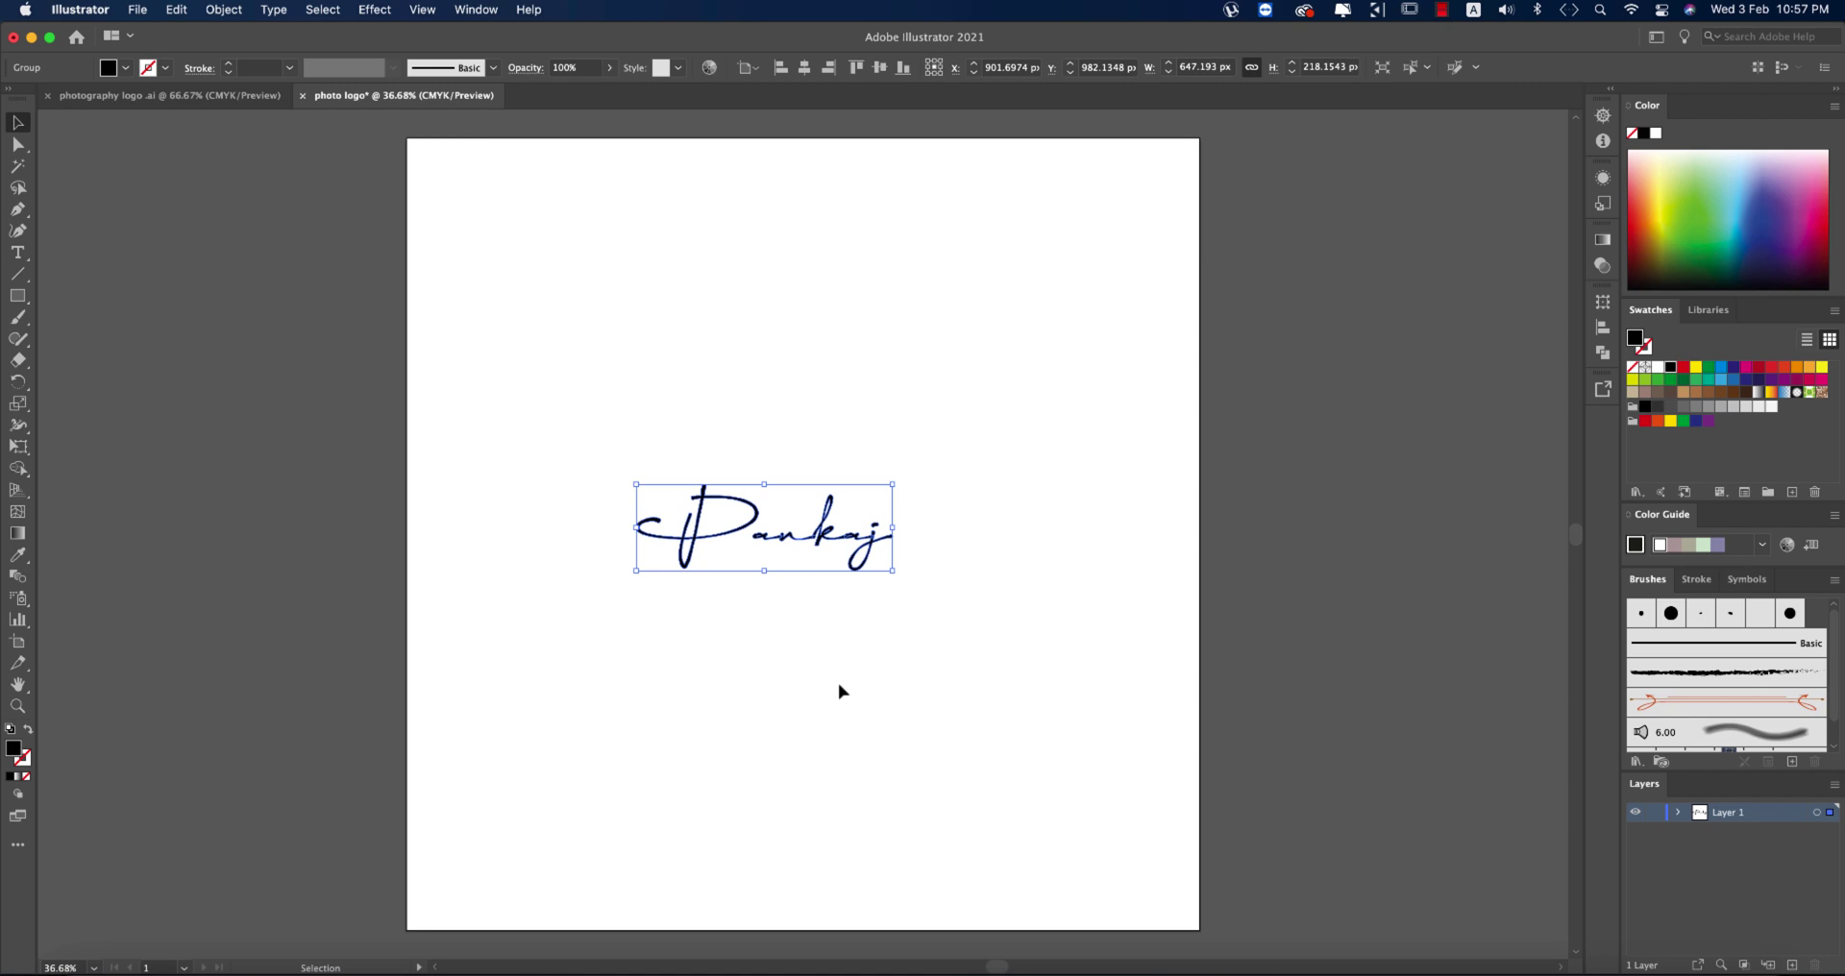
pyautogui.hscroll(-5, 932, 658)
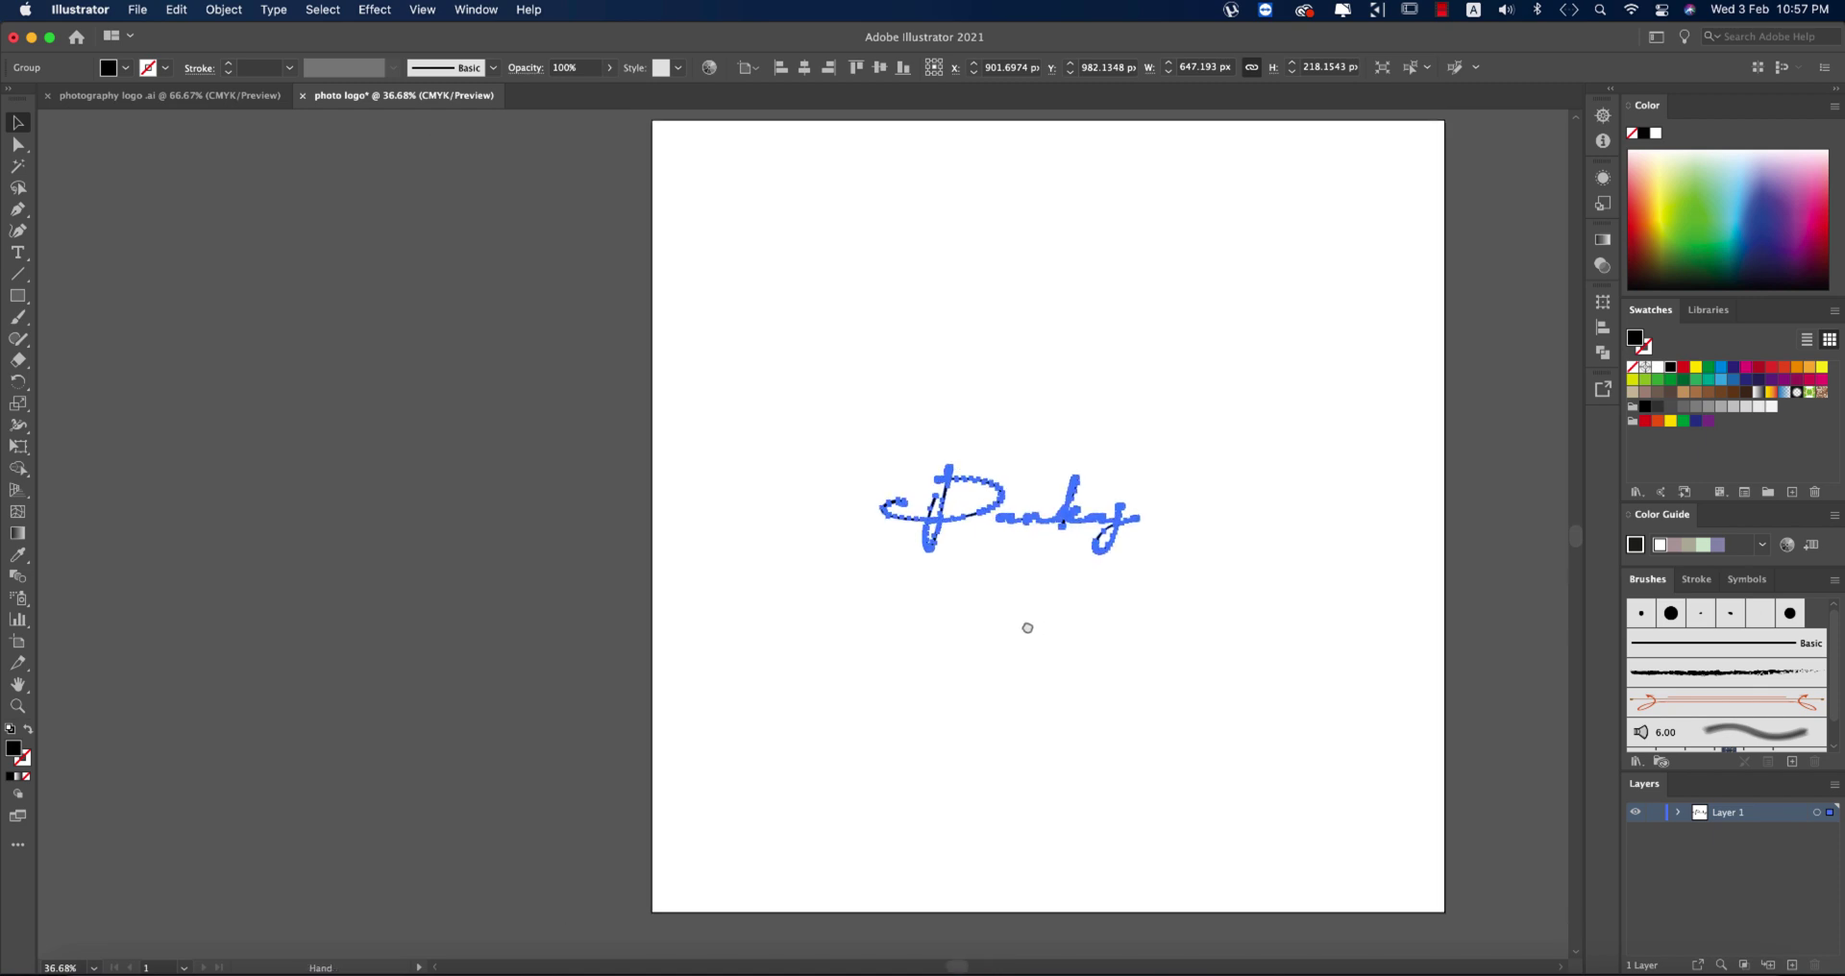
pyautogui.scroll(2, 1057, 538)
pyautogui.hscroll(4, 1057, 558)
pyautogui.rightClick(1017, 522)
pyautogui.click(1053, 688)
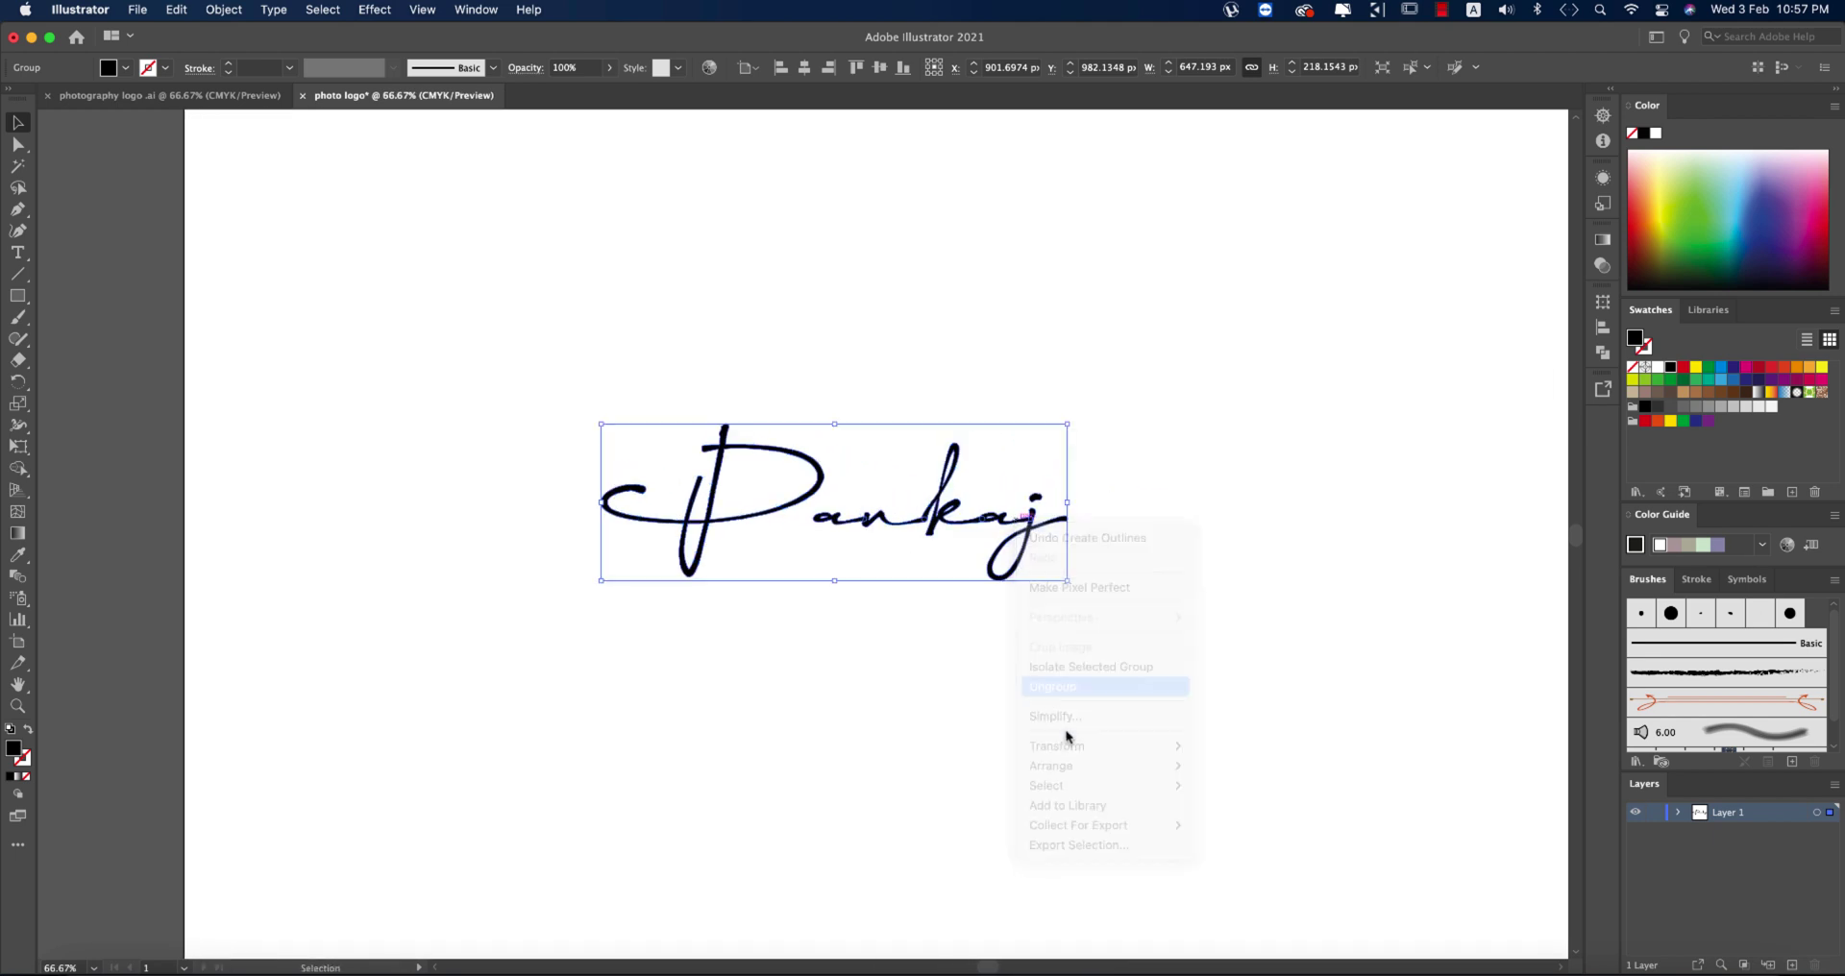
# Shift the 'ankaj' letters closer to the P and regroup the whole signature.
pyautogui.moveTo(1190, 657); pyautogui.dragTo(818, 520)
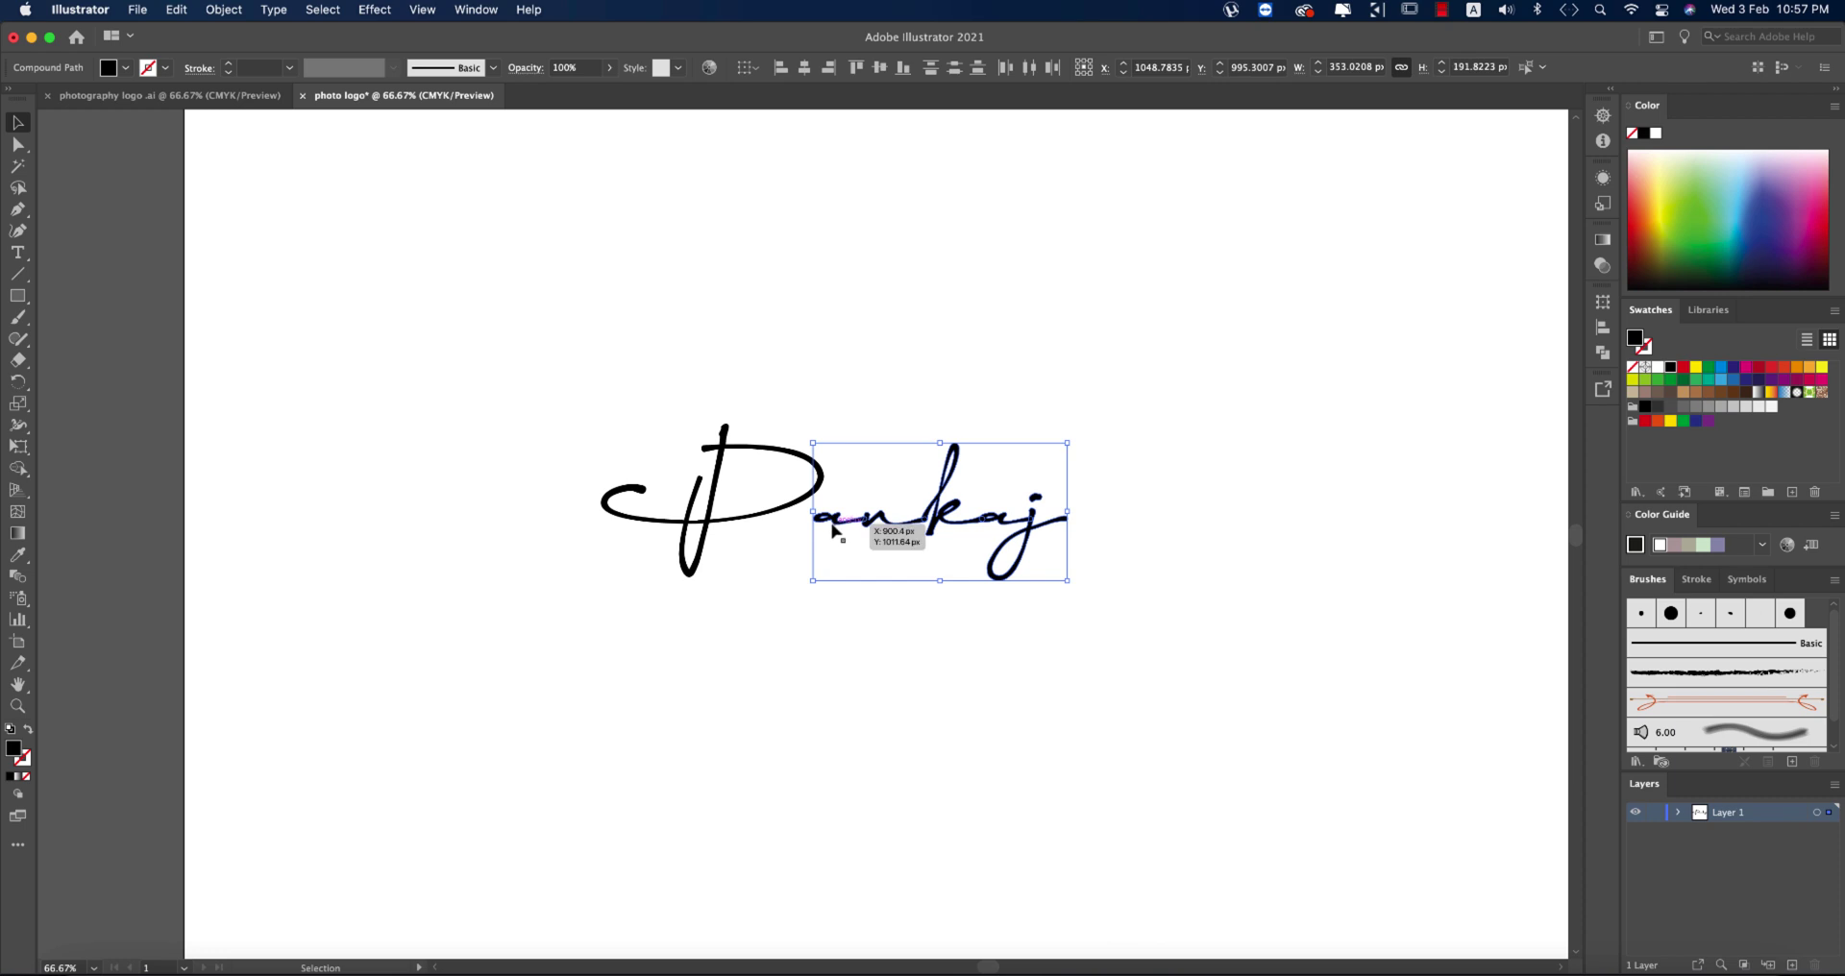
pyautogui.moveTo(832, 529); pyautogui.dragTo(748, 558)
pyautogui.moveTo(481, 366); pyautogui.dragTo(1250, 738)
pyautogui.press('super+g')
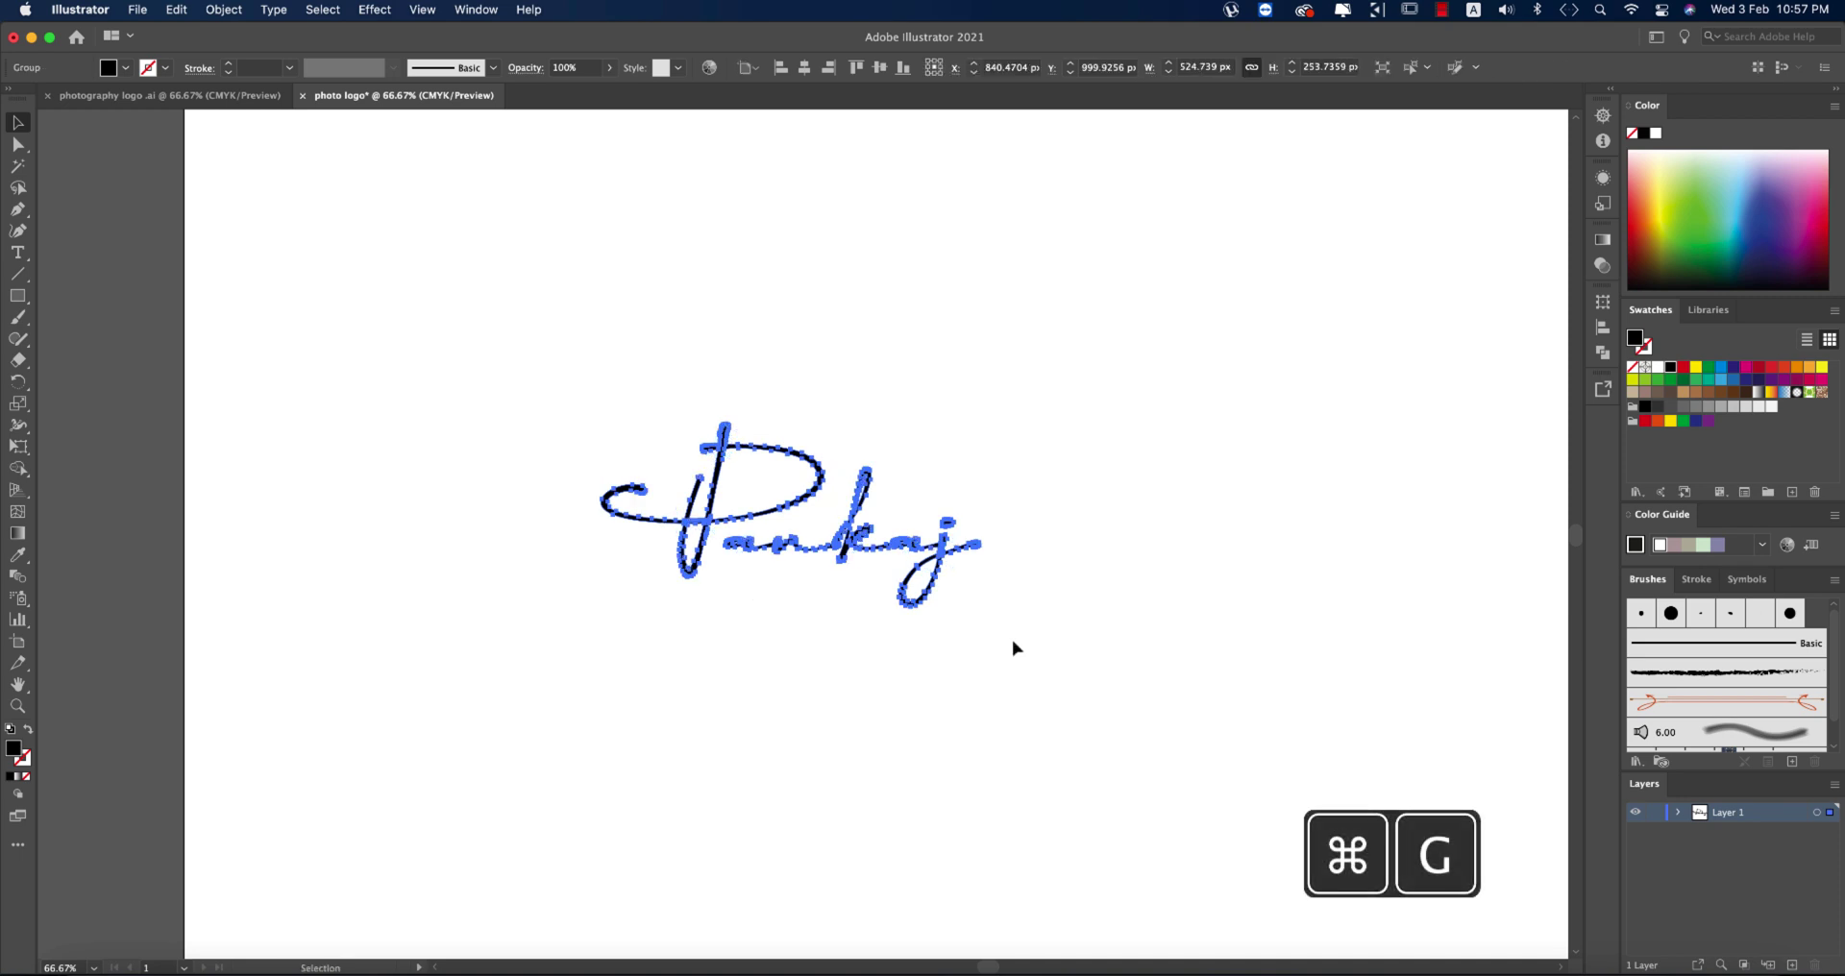
pyautogui.click(1032, 670)
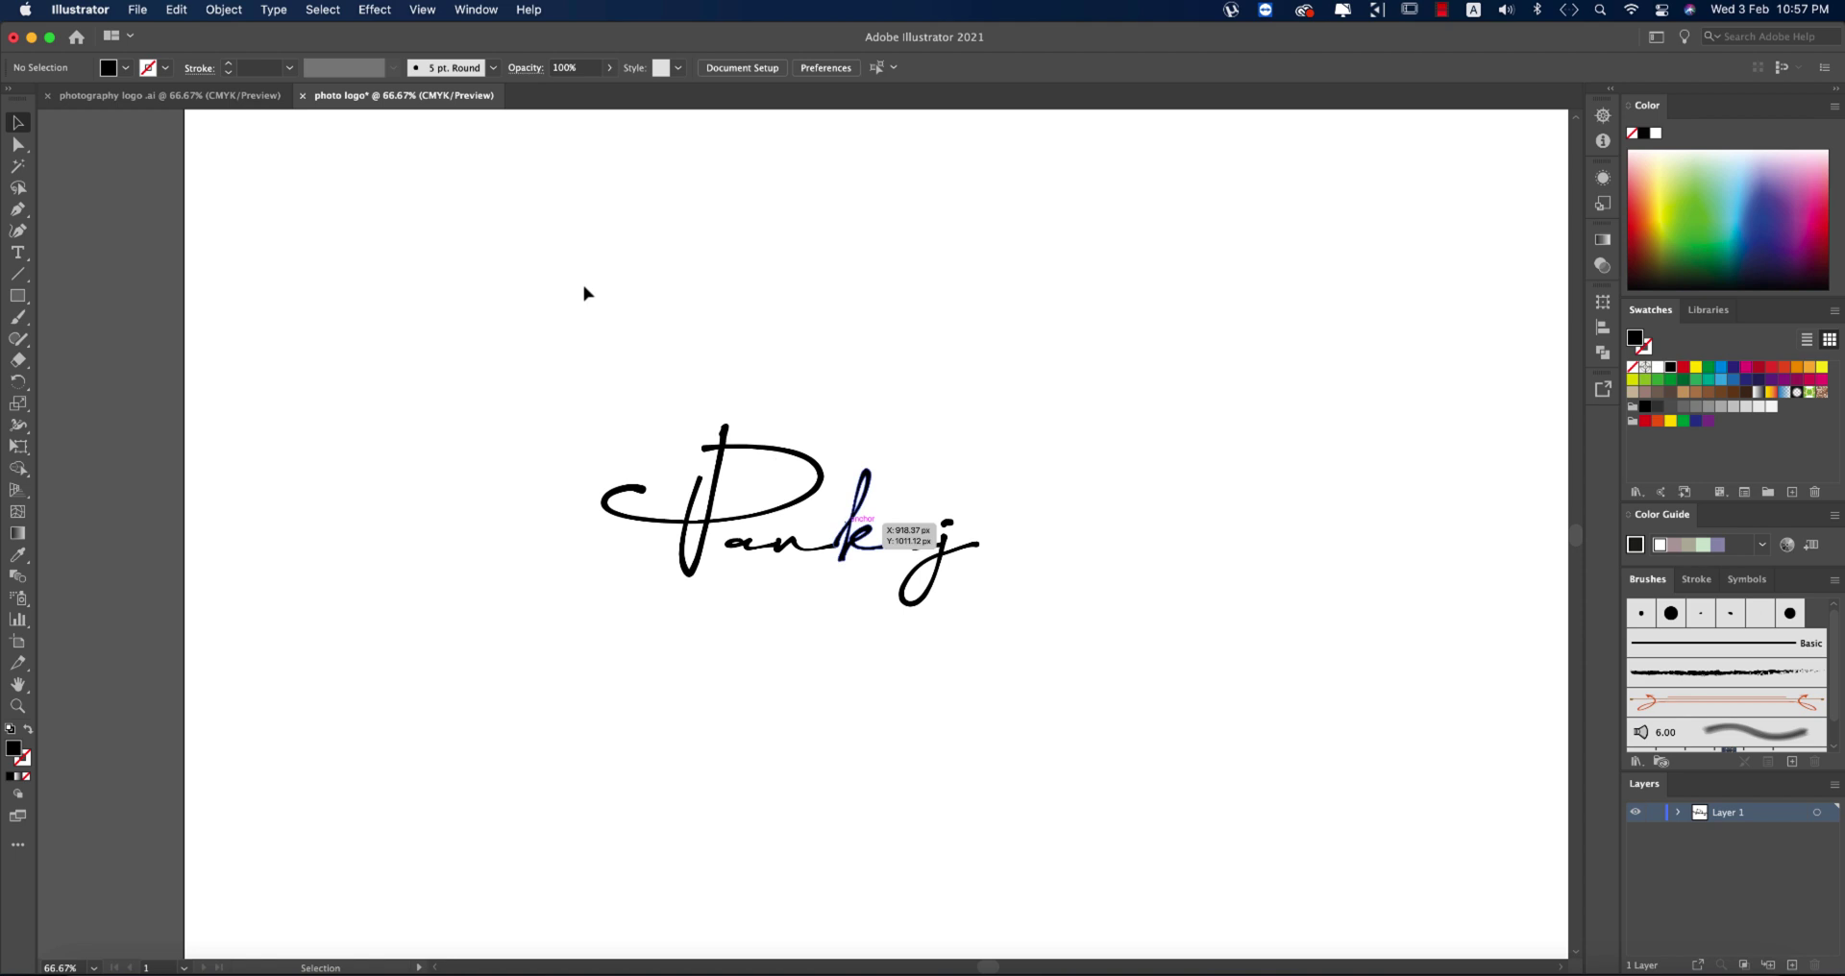
pyautogui.click(267, 100)
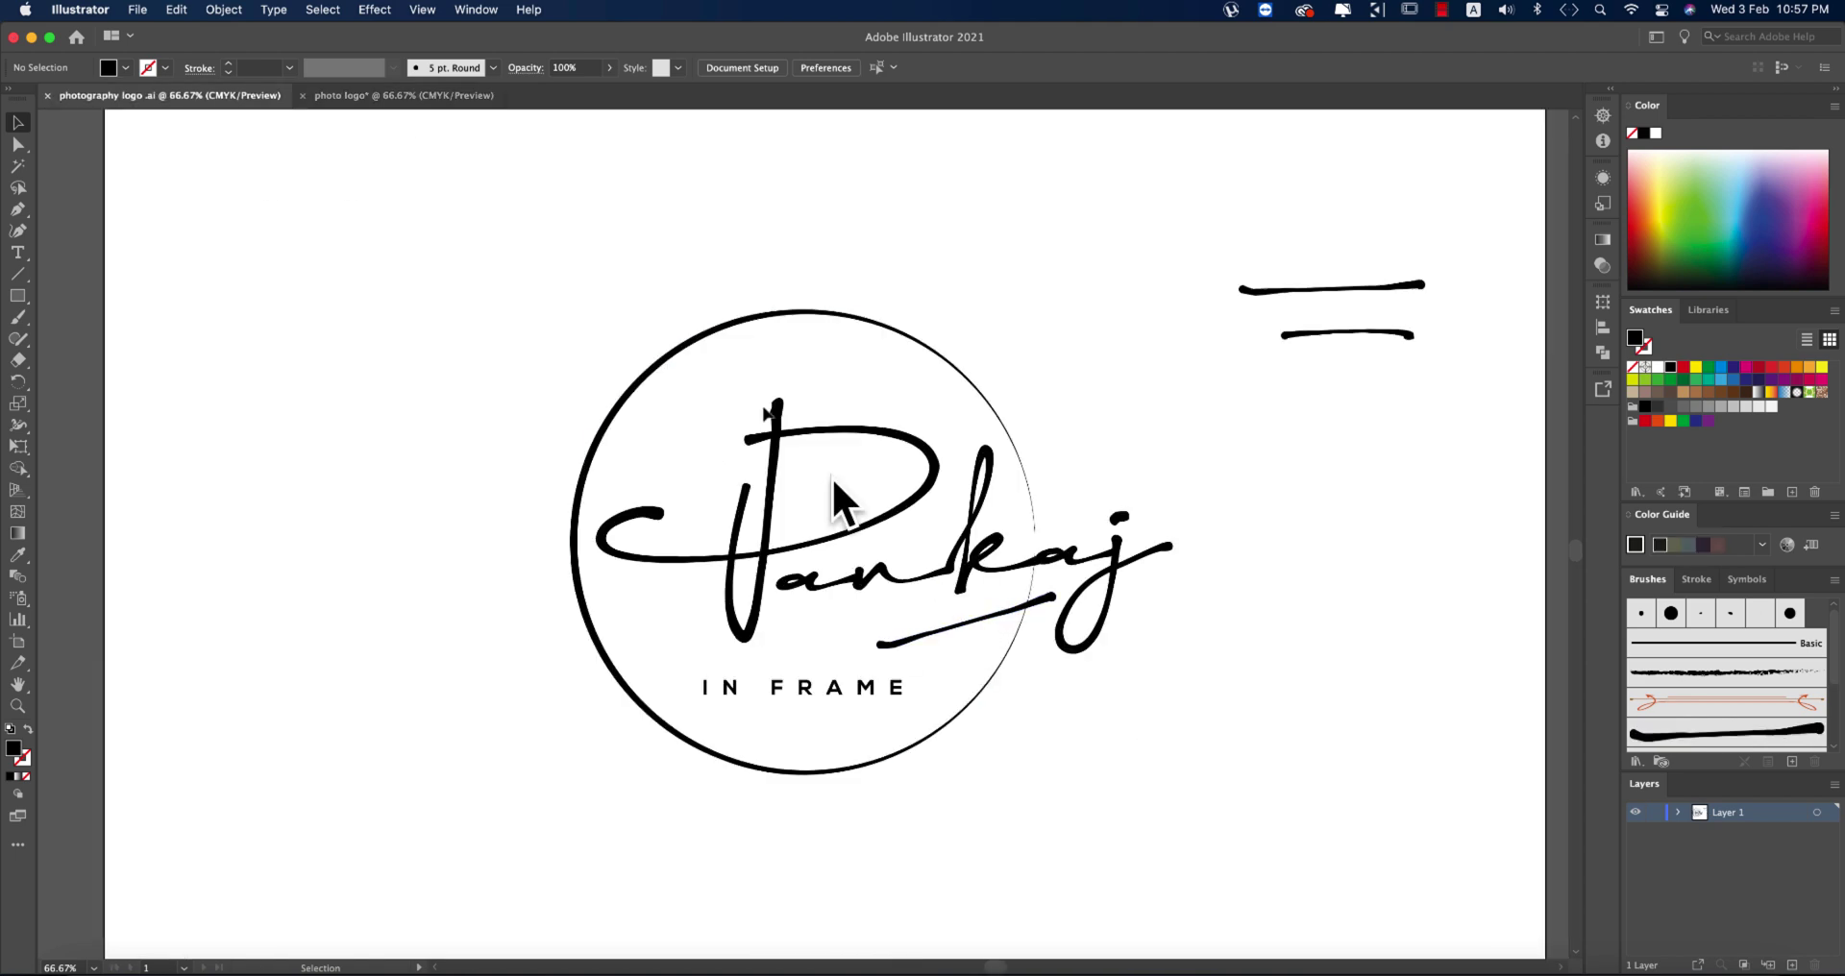
pyautogui.click(442, 97)
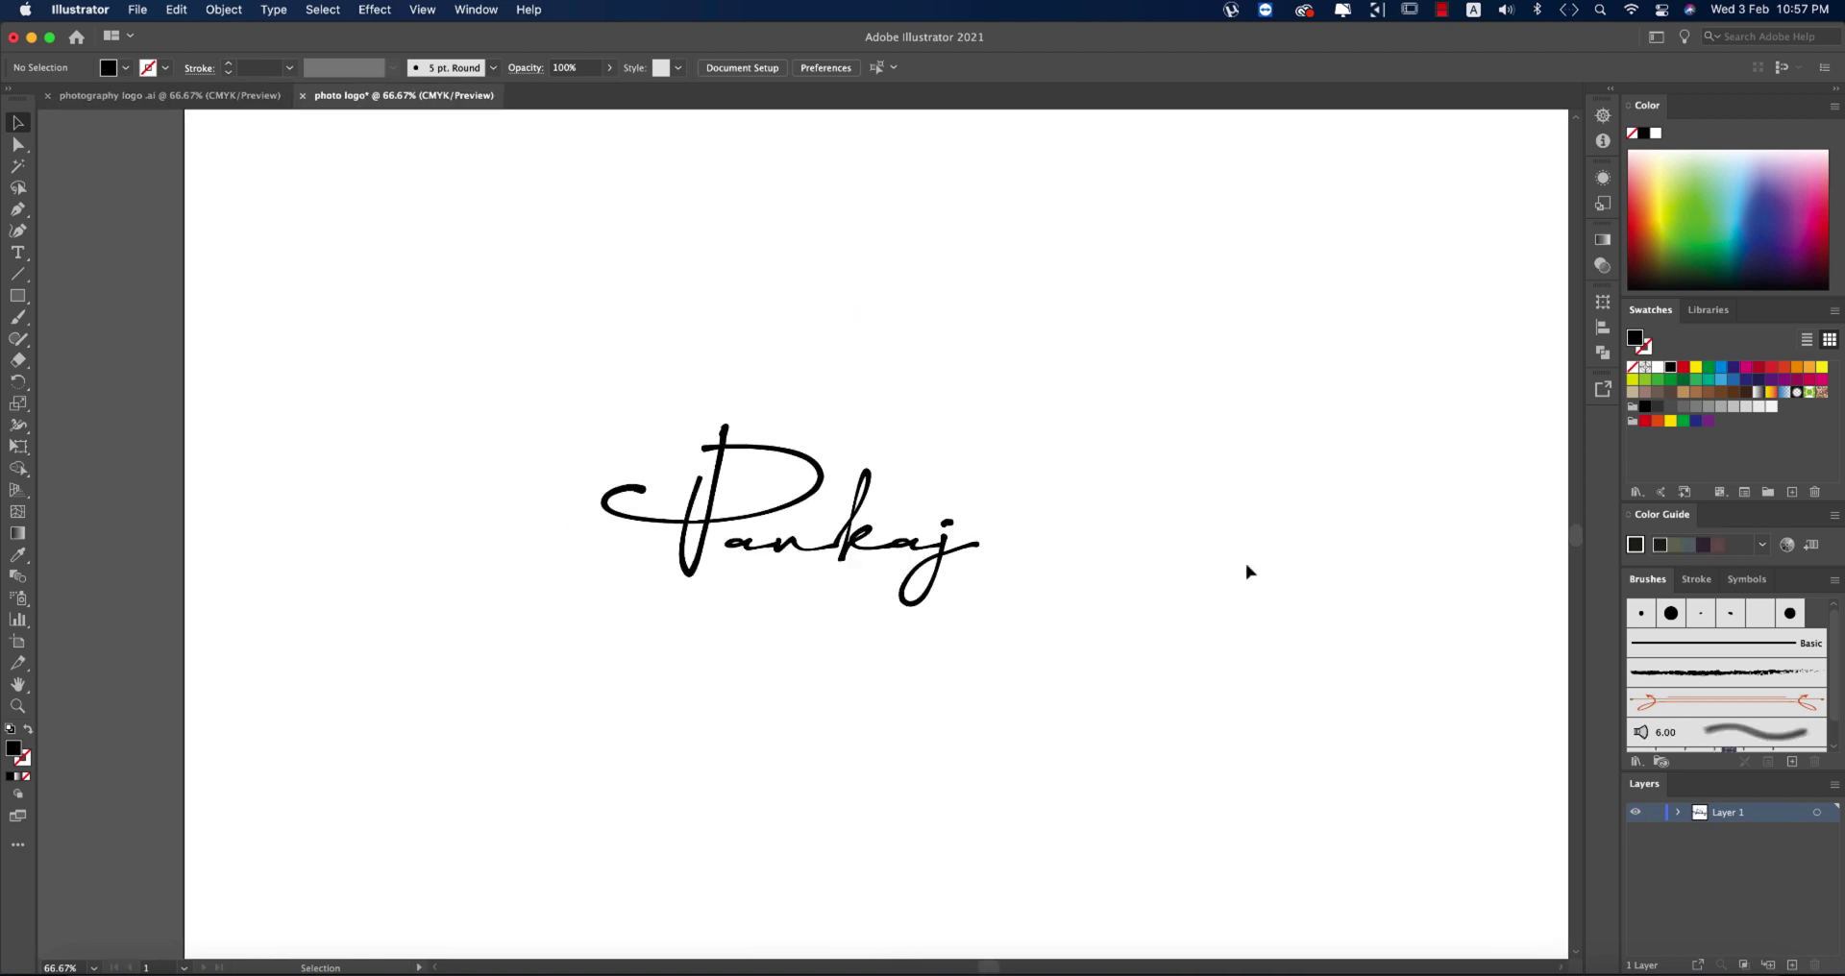
# Type a 'II' glyph beside the signature and enlarge it to 185 pt.
pyautogui.press('t')
pyautogui.click(1248, 412)
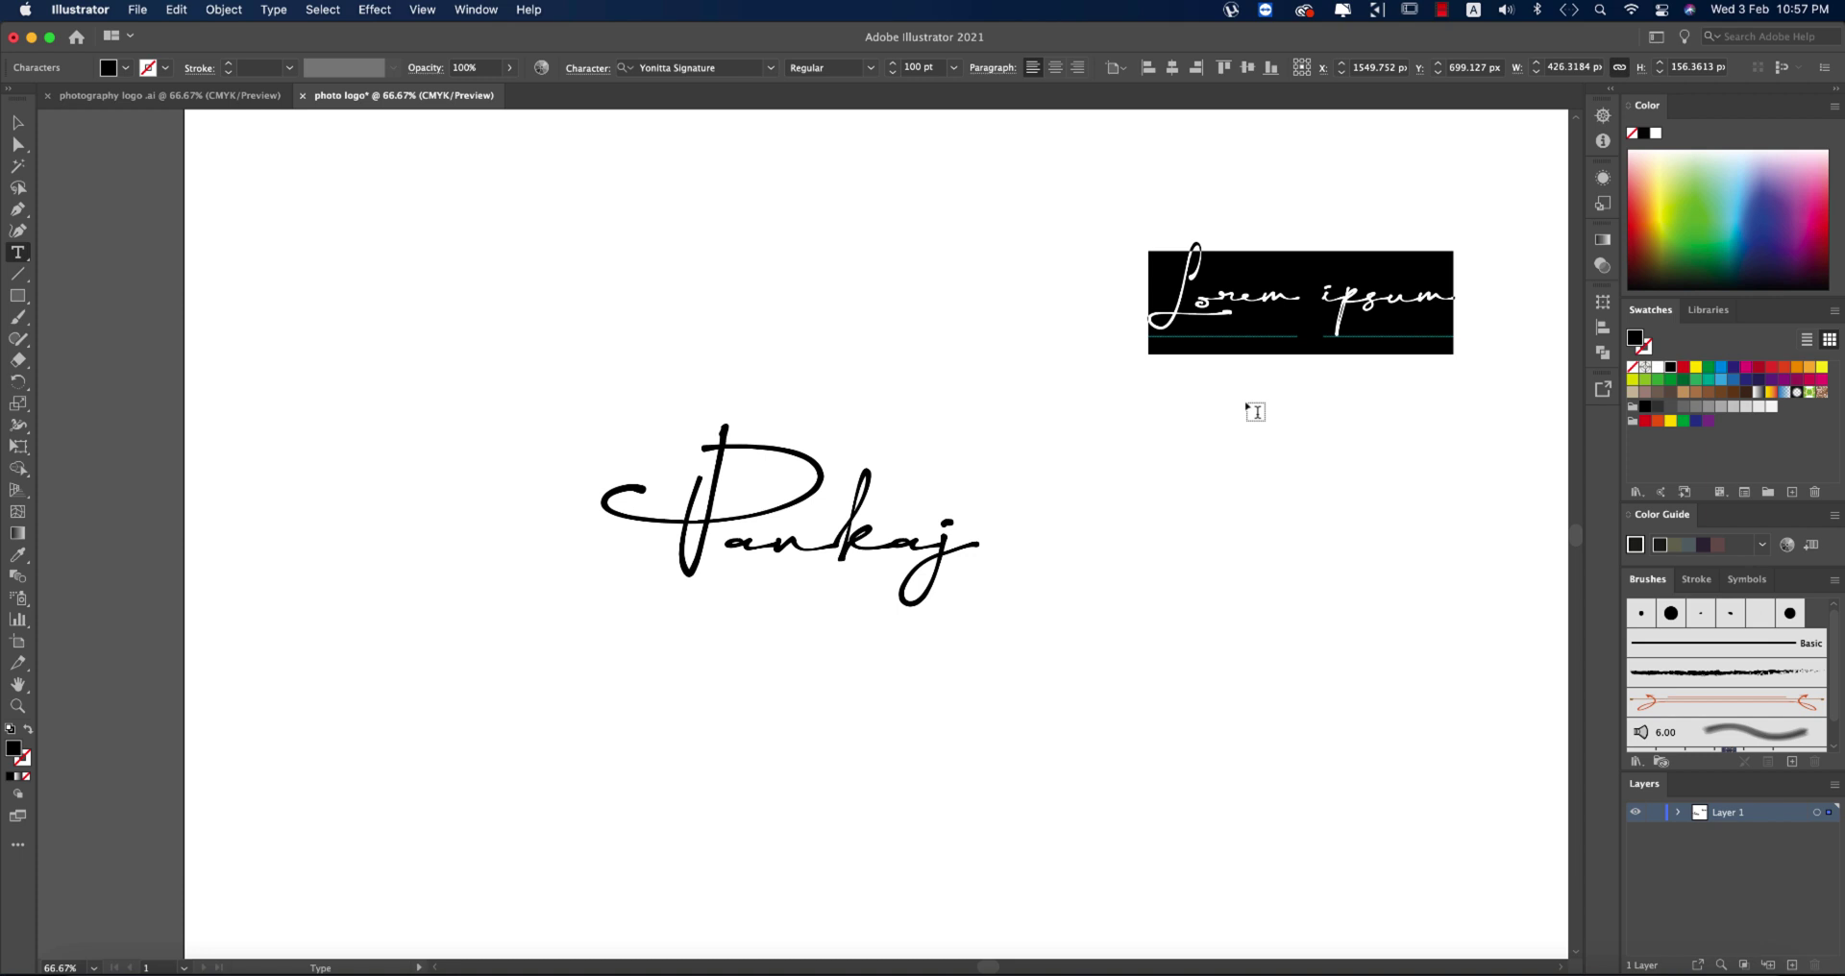
pyautogui.write('I')
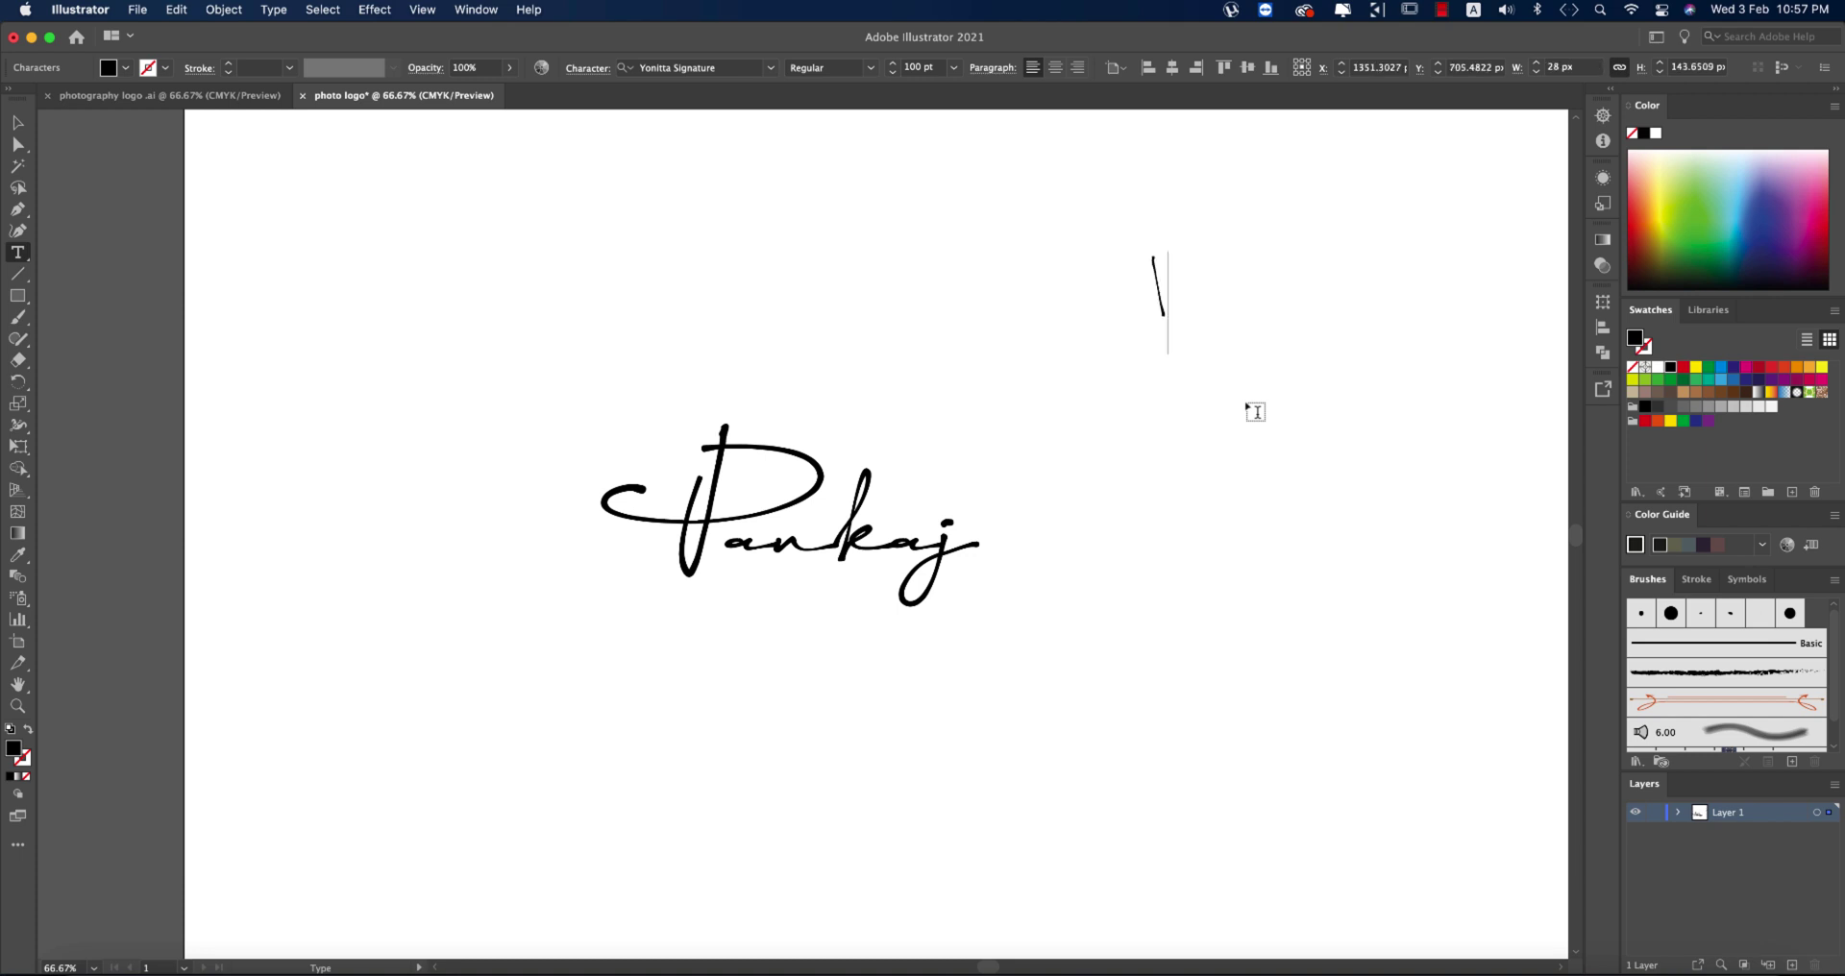
pyautogui.write('I')
pyautogui.press('Escape')
pyautogui.click(907, 68)
pyautogui.scroll(15, 907, 67)
pyautogui.scroll(6, 907, 72)
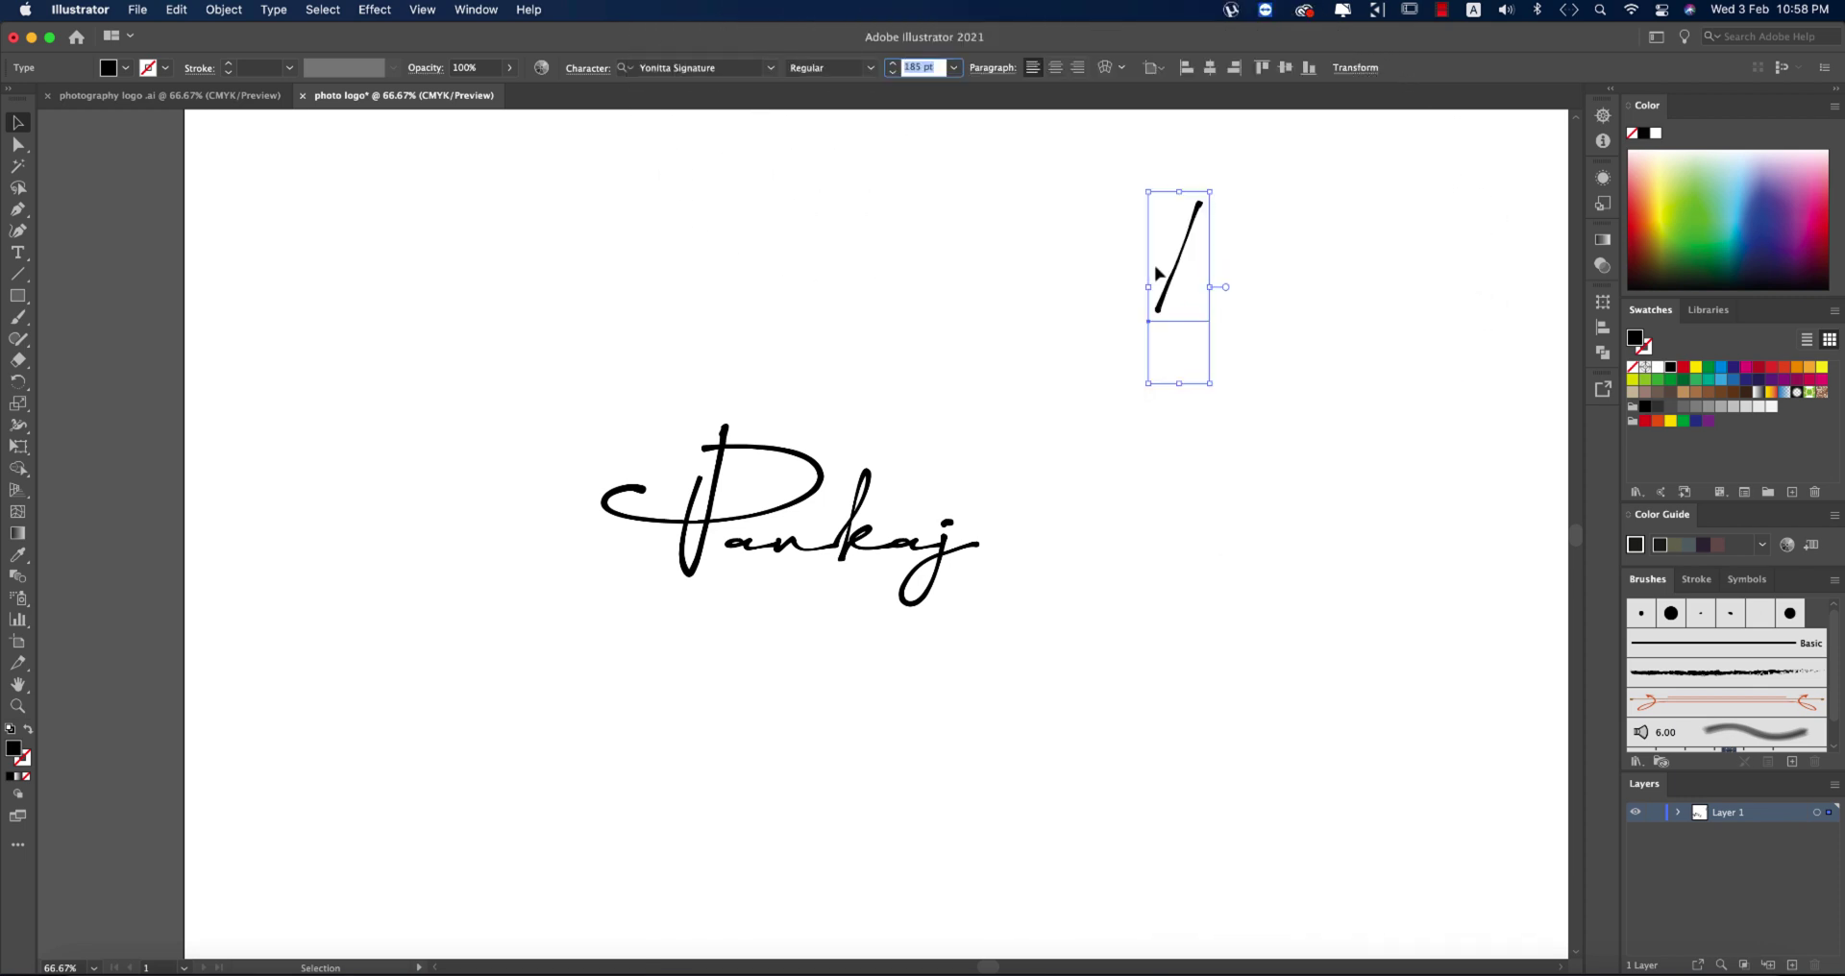
# Outline the glyph and rotate it into a near-horizontal swash beneath Pankaj.
pyautogui.moveTo(1158, 276); pyautogui.dragTo(1102, 323)
pyautogui.rightClick(1124, 318)
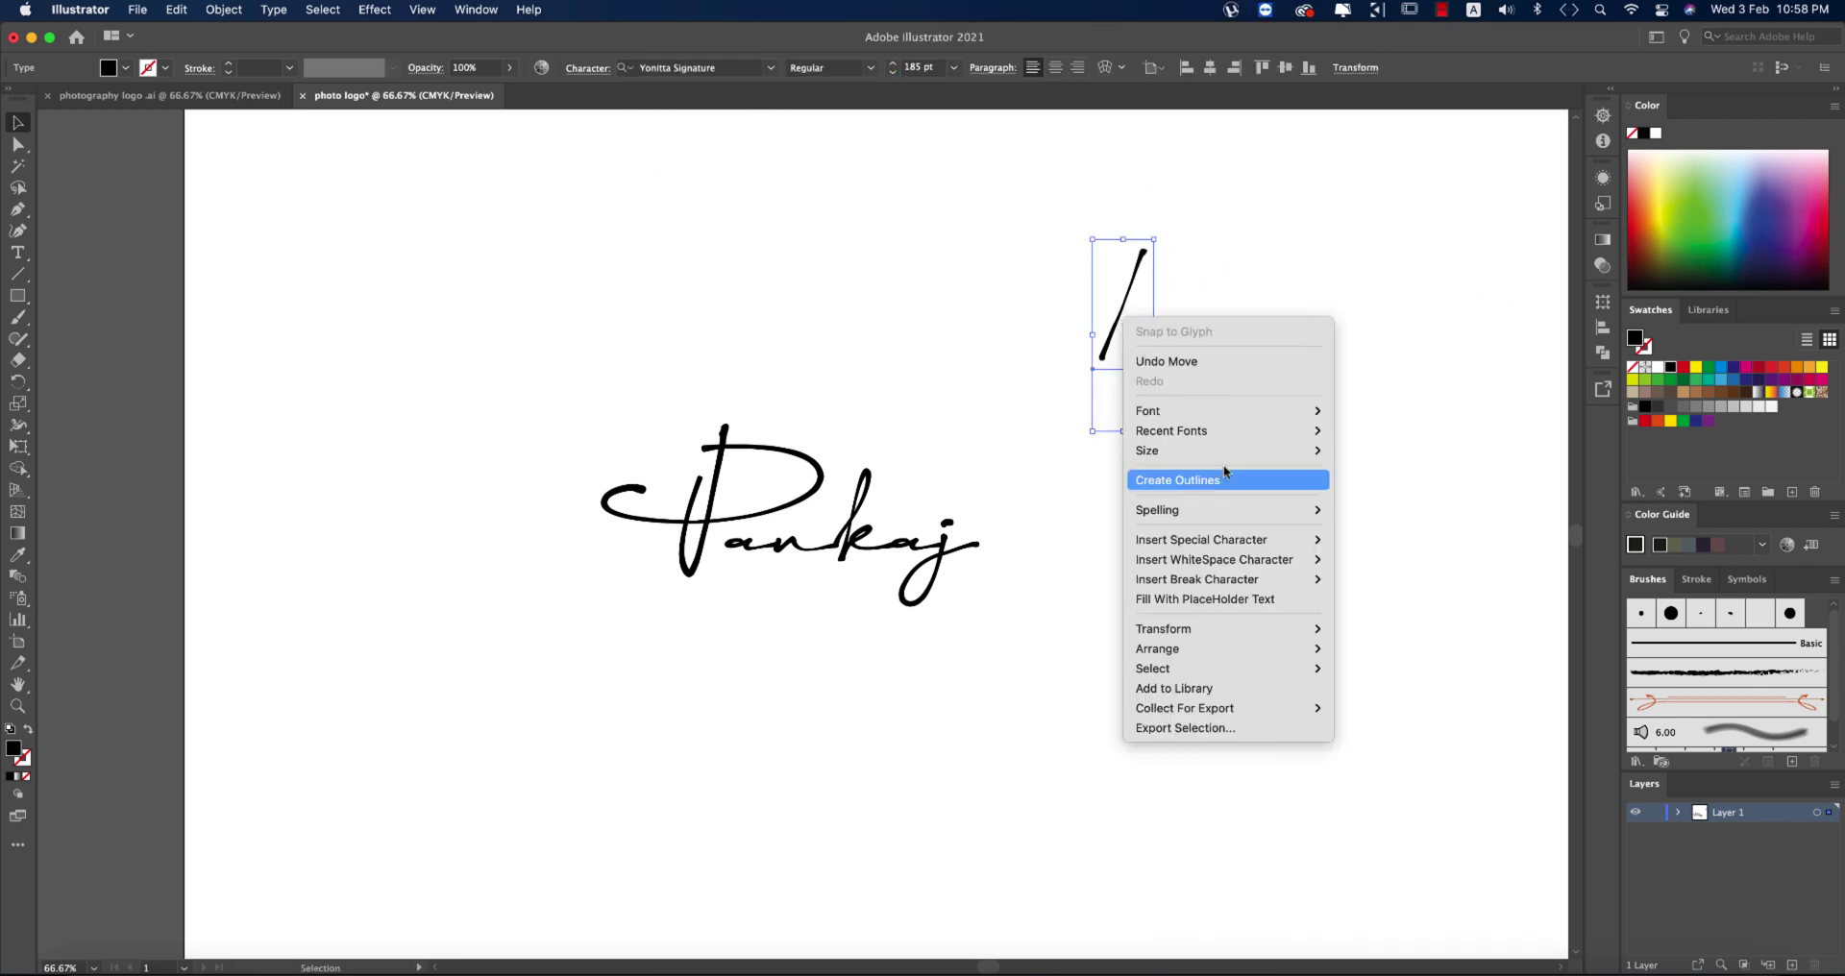
pyautogui.click(1179, 479)
pyautogui.moveTo(1157, 248)
pyautogui.mouseDown()
pyautogui.moveTo(1207, 330)
pyautogui.moveTo(1217, 301)
pyautogui.moveTo(865, 601)
pyautogui.moveTo(847, 585)
pyautogui.mouseUp()
pyautogui.scroll(3, 897, 583)
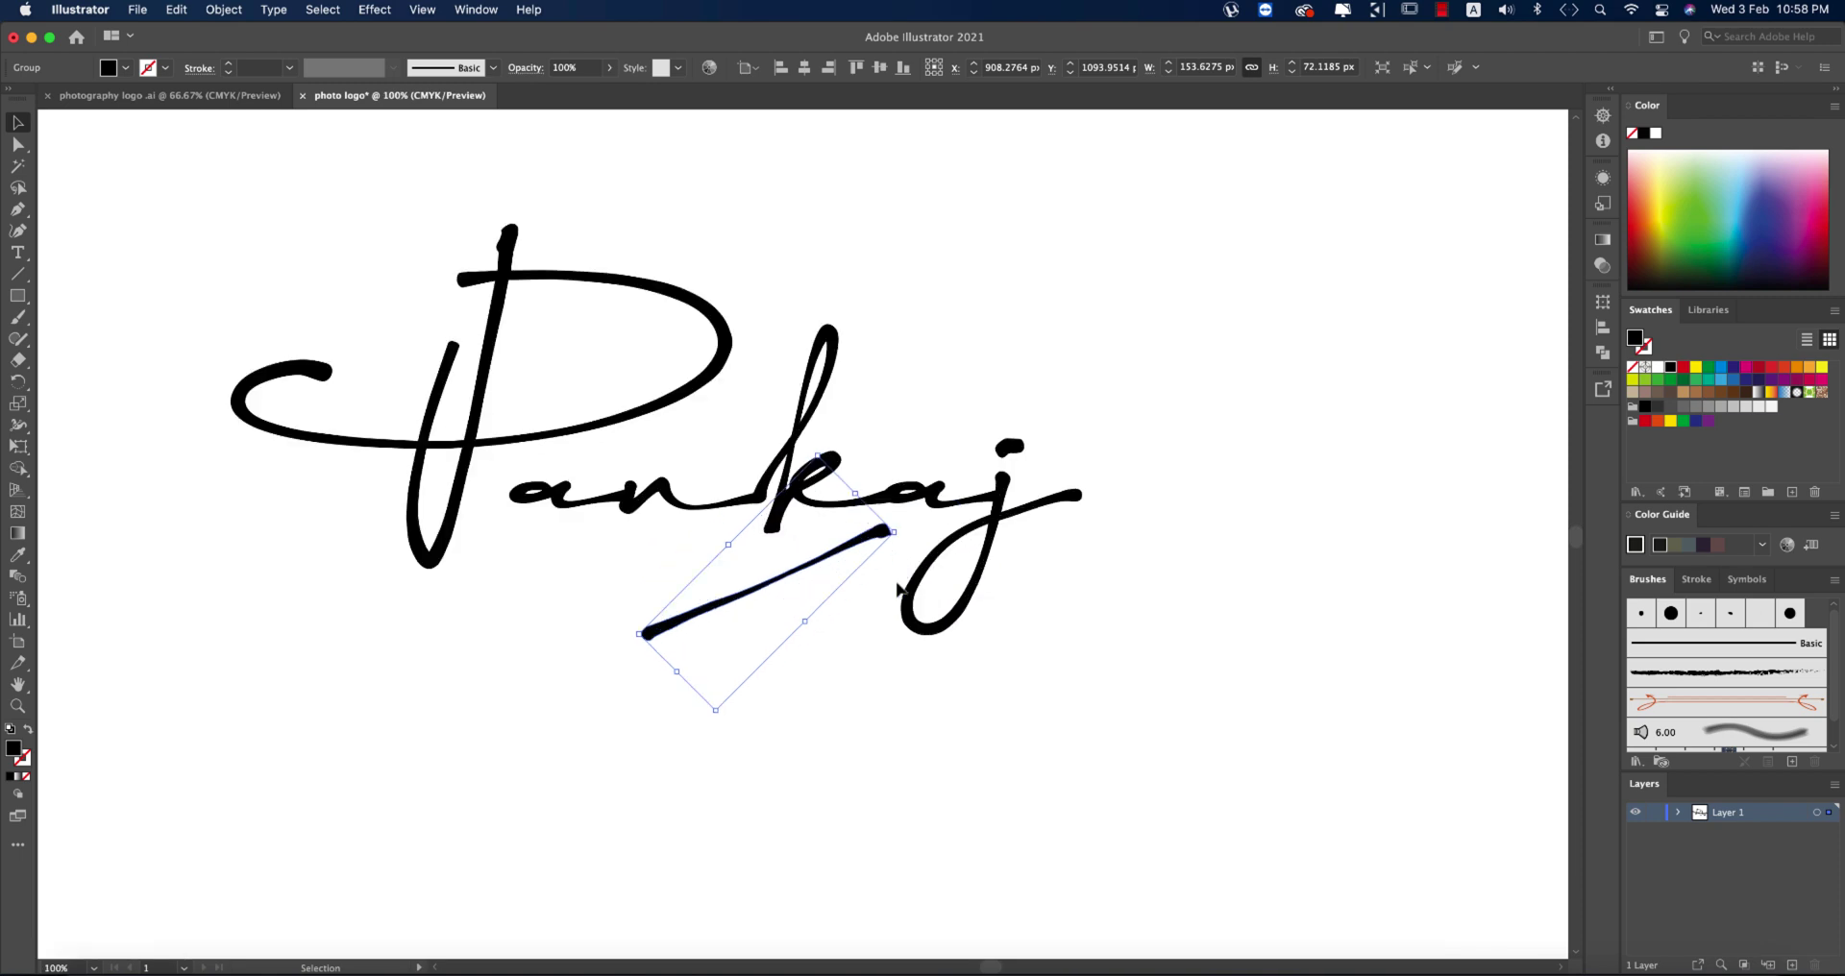
pyautogui.moveTo(906, 531); pyautogui.dragTo(969, 579)
pyautogui.moveTo(838, 577); pyautogui.dragTo(838, 577)
pyautogui.click(1178, 638)
pyautogui.scroll(-5, 1179, 638)
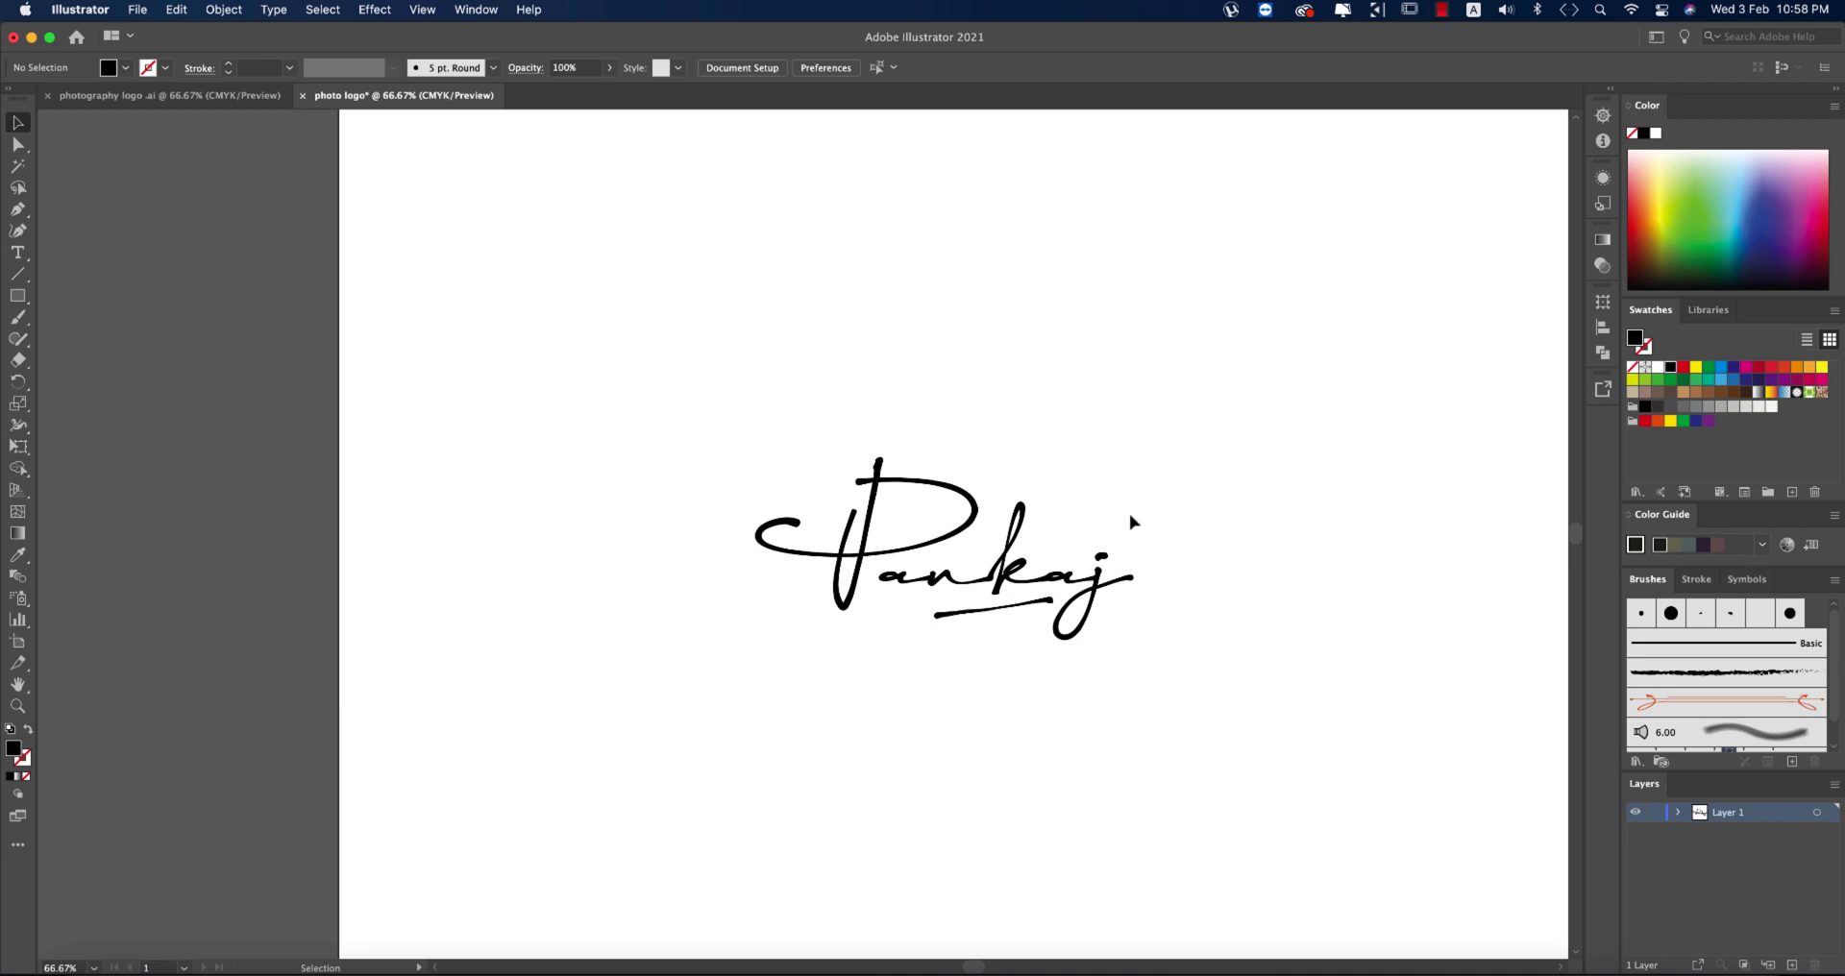
pyautogui.scroll(5, 995, 440)
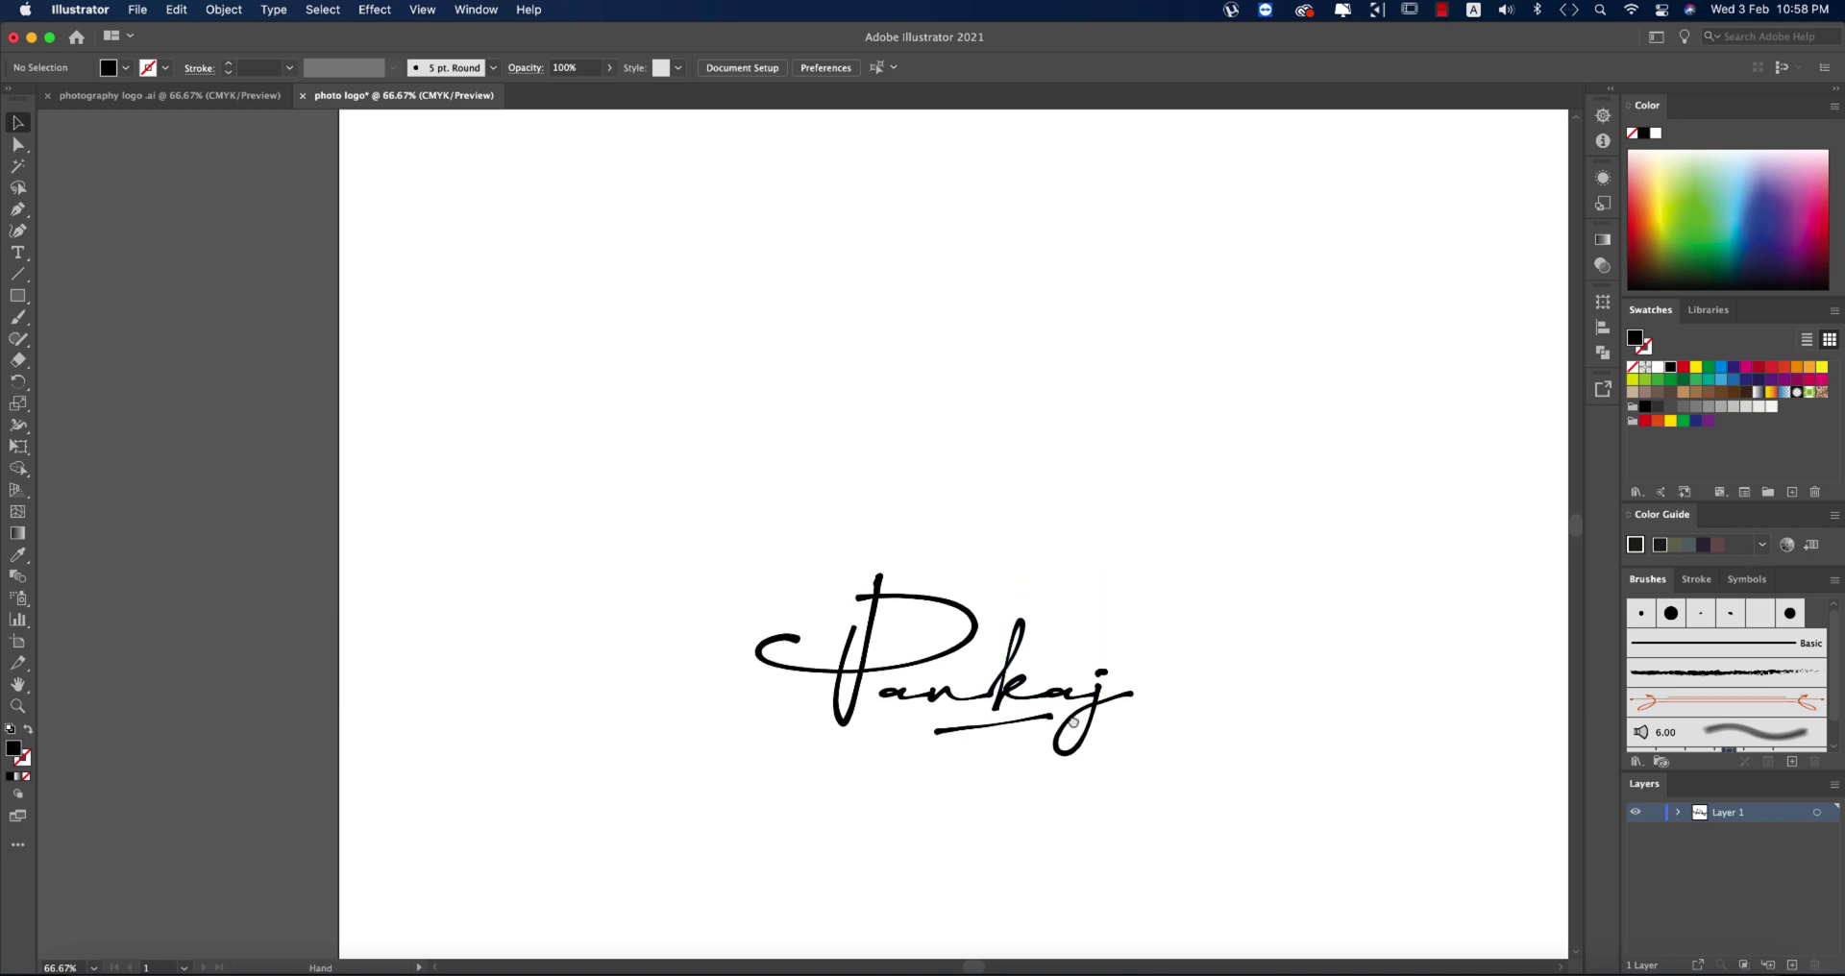
pyautogui.moveTo(1059, 675); pyautogui.dragTo(986, 486)
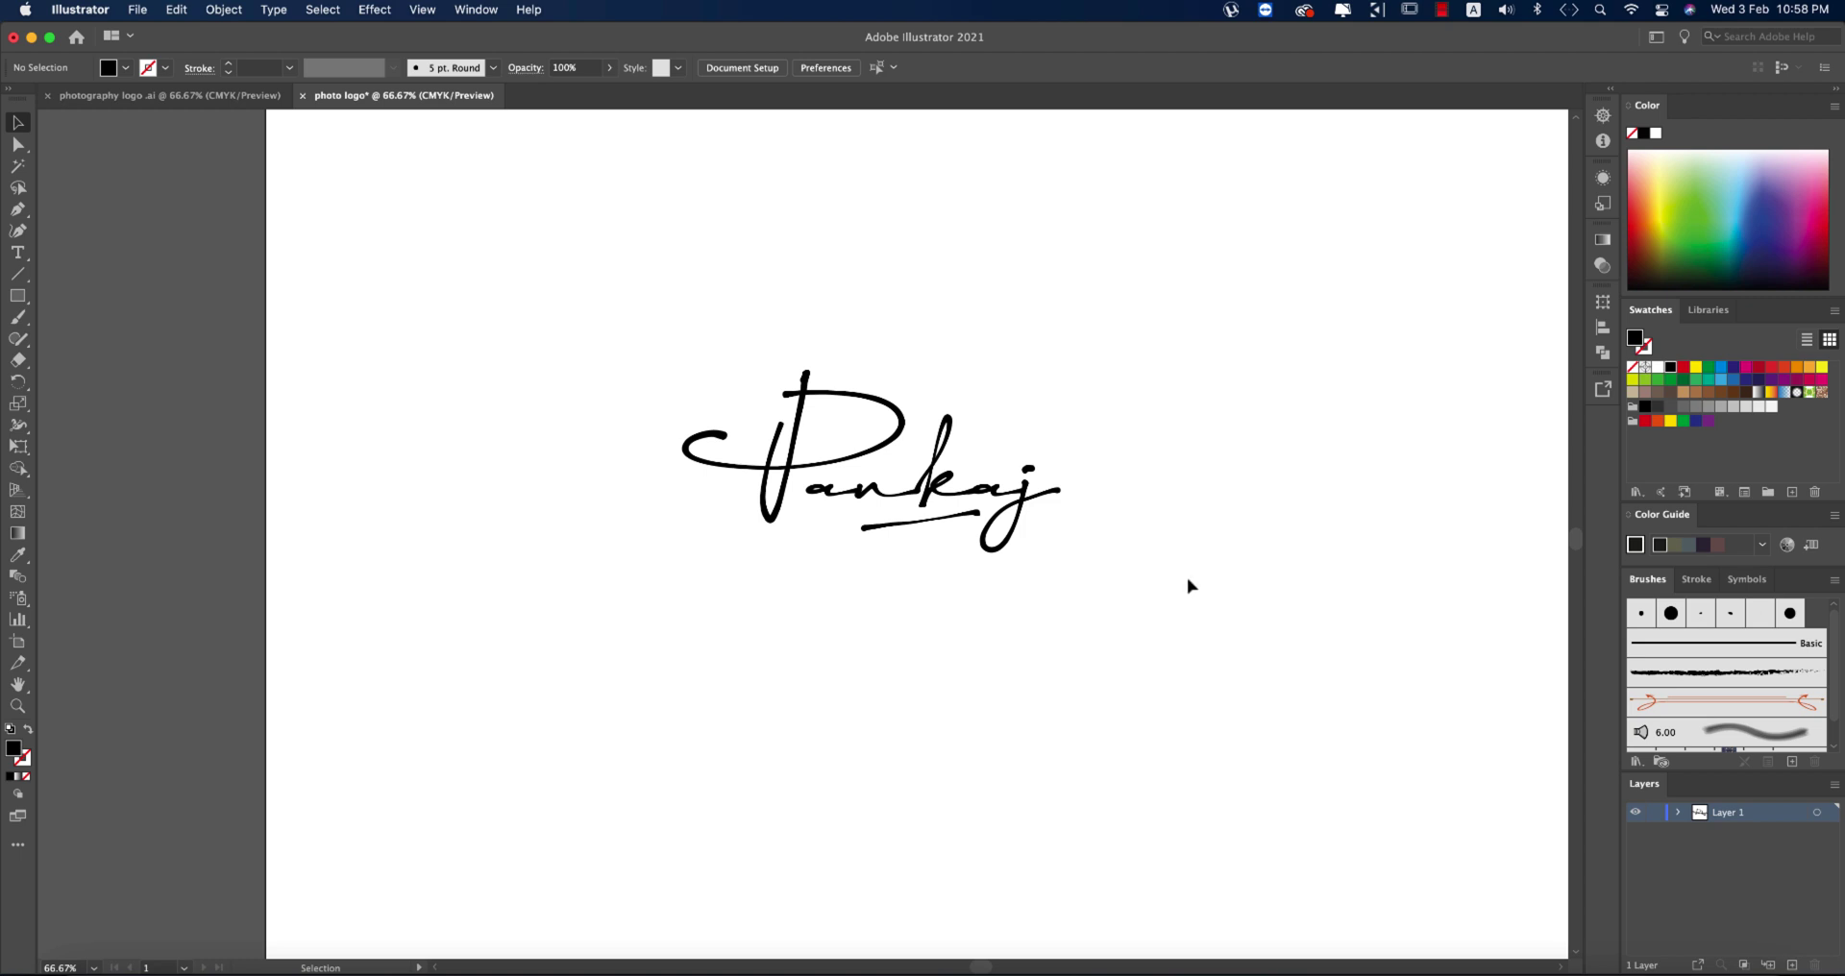
pyautogui.click(244, 100)
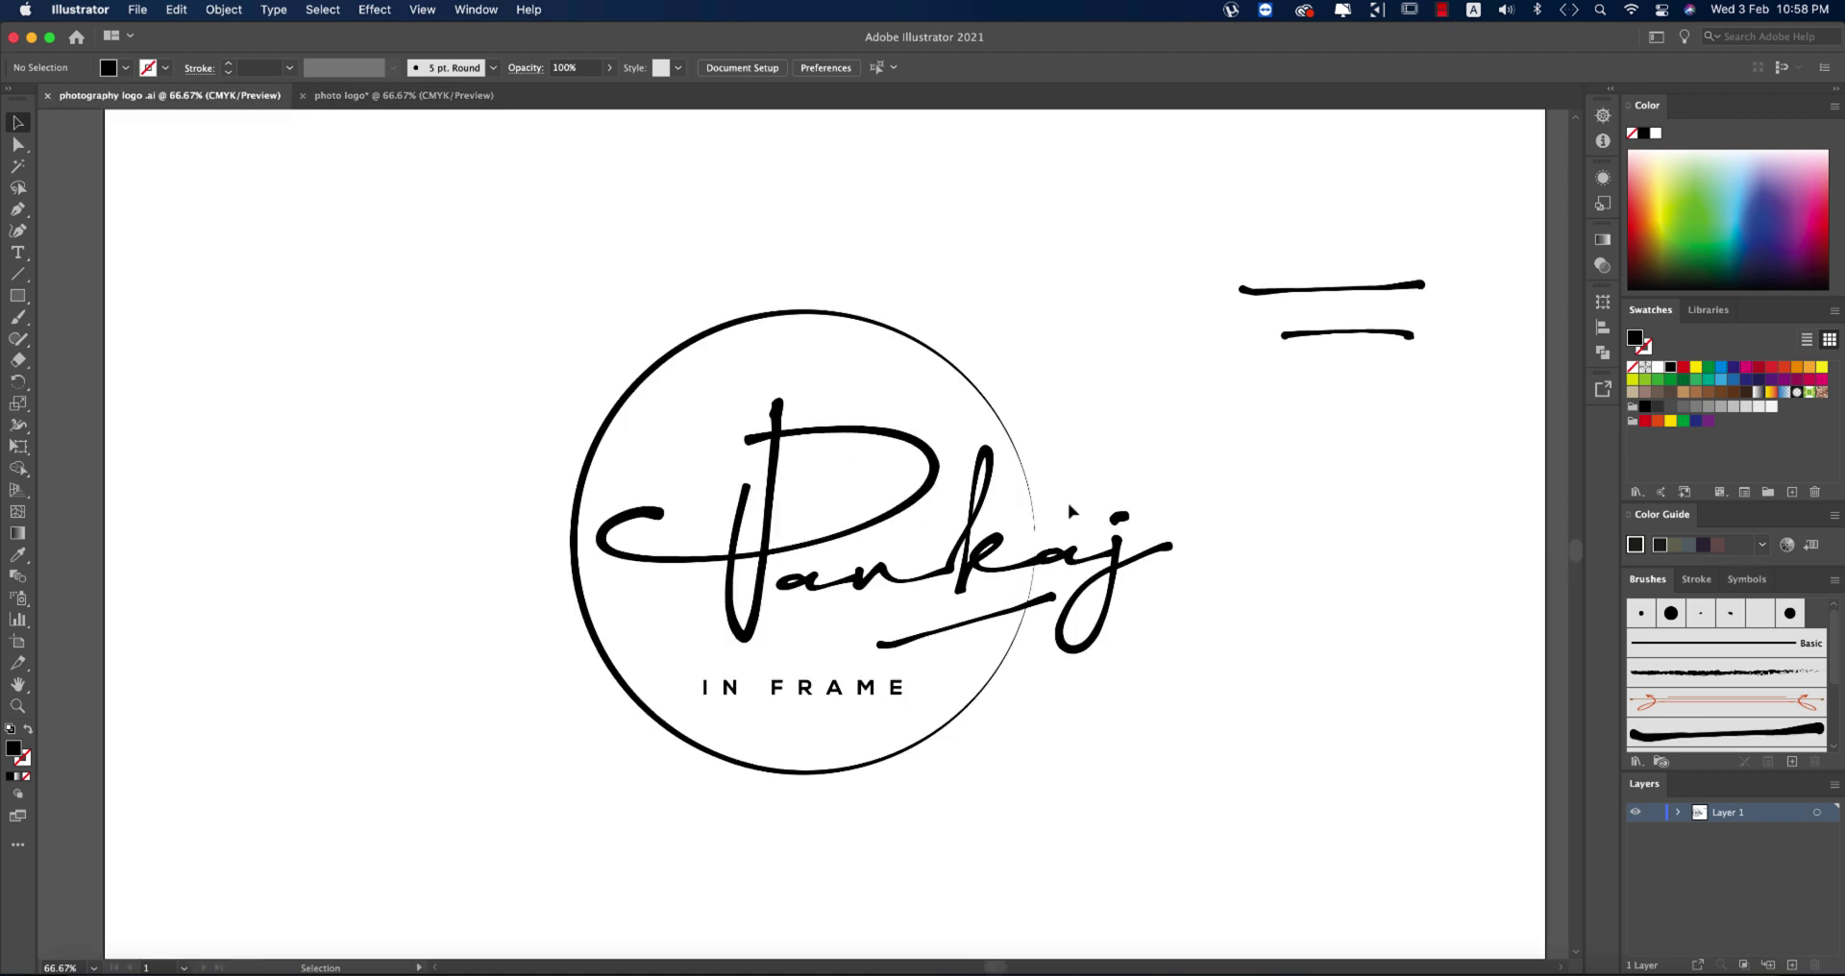
pyautogui.click(1032, 510)
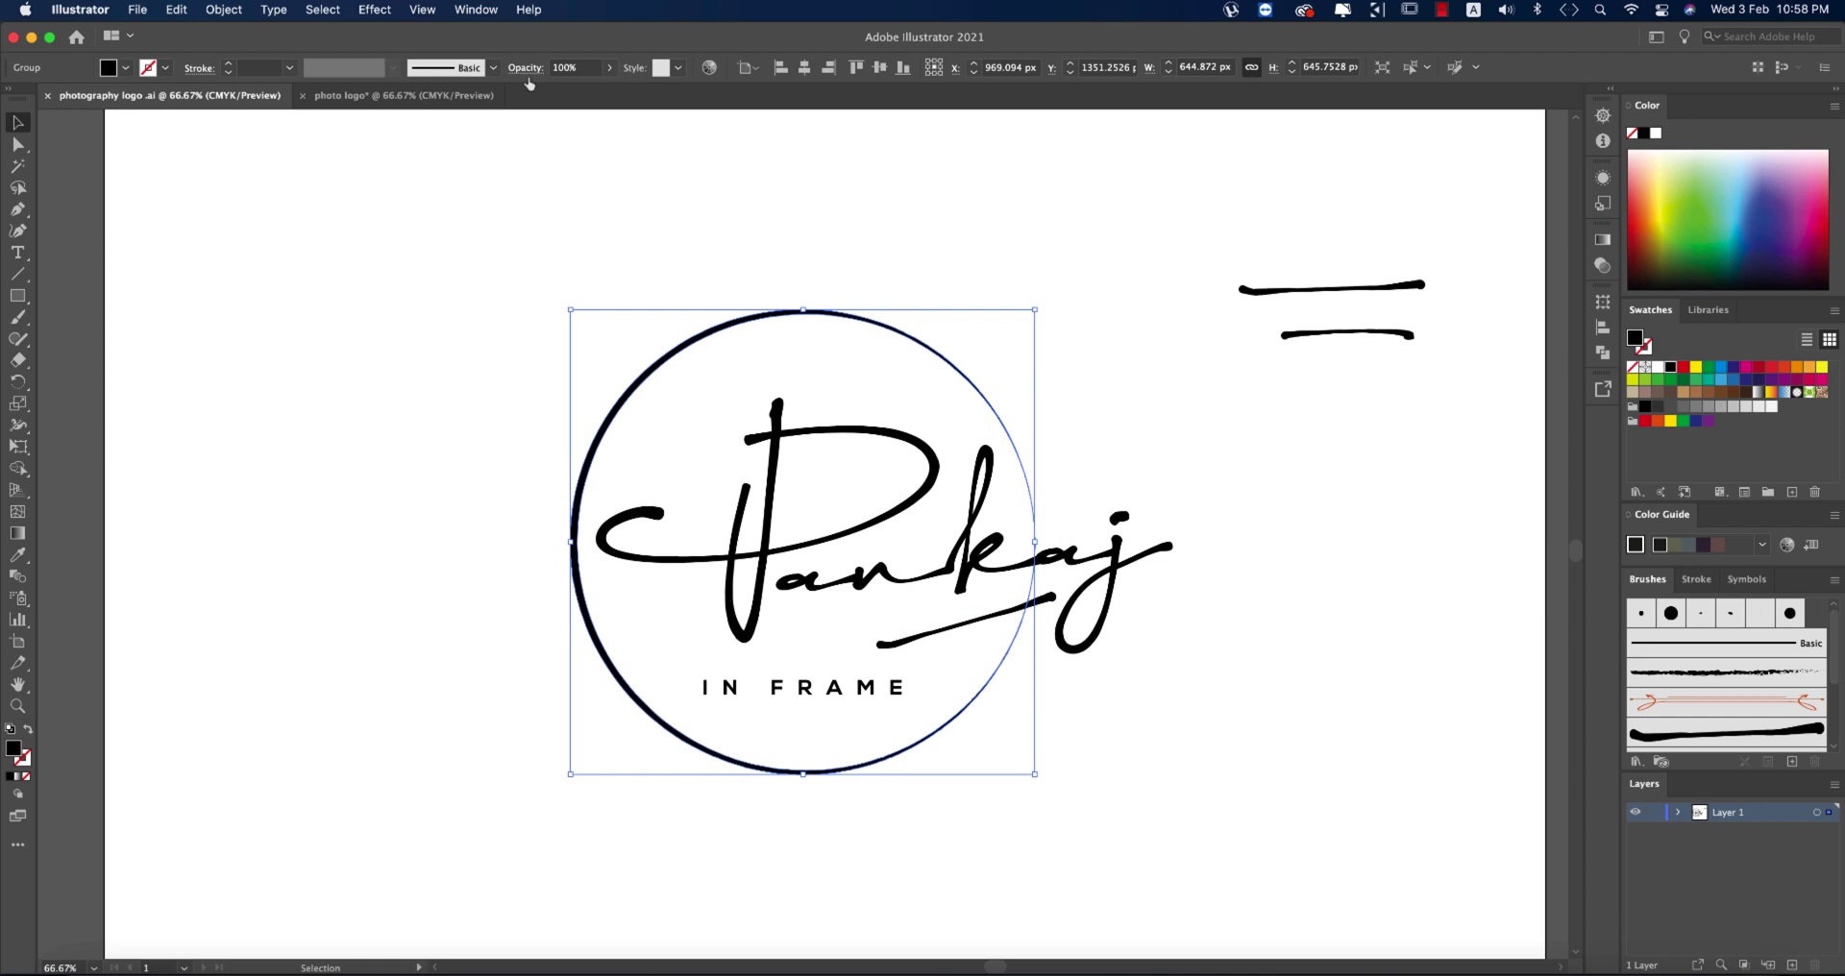
pyautogui.click(418, 96)
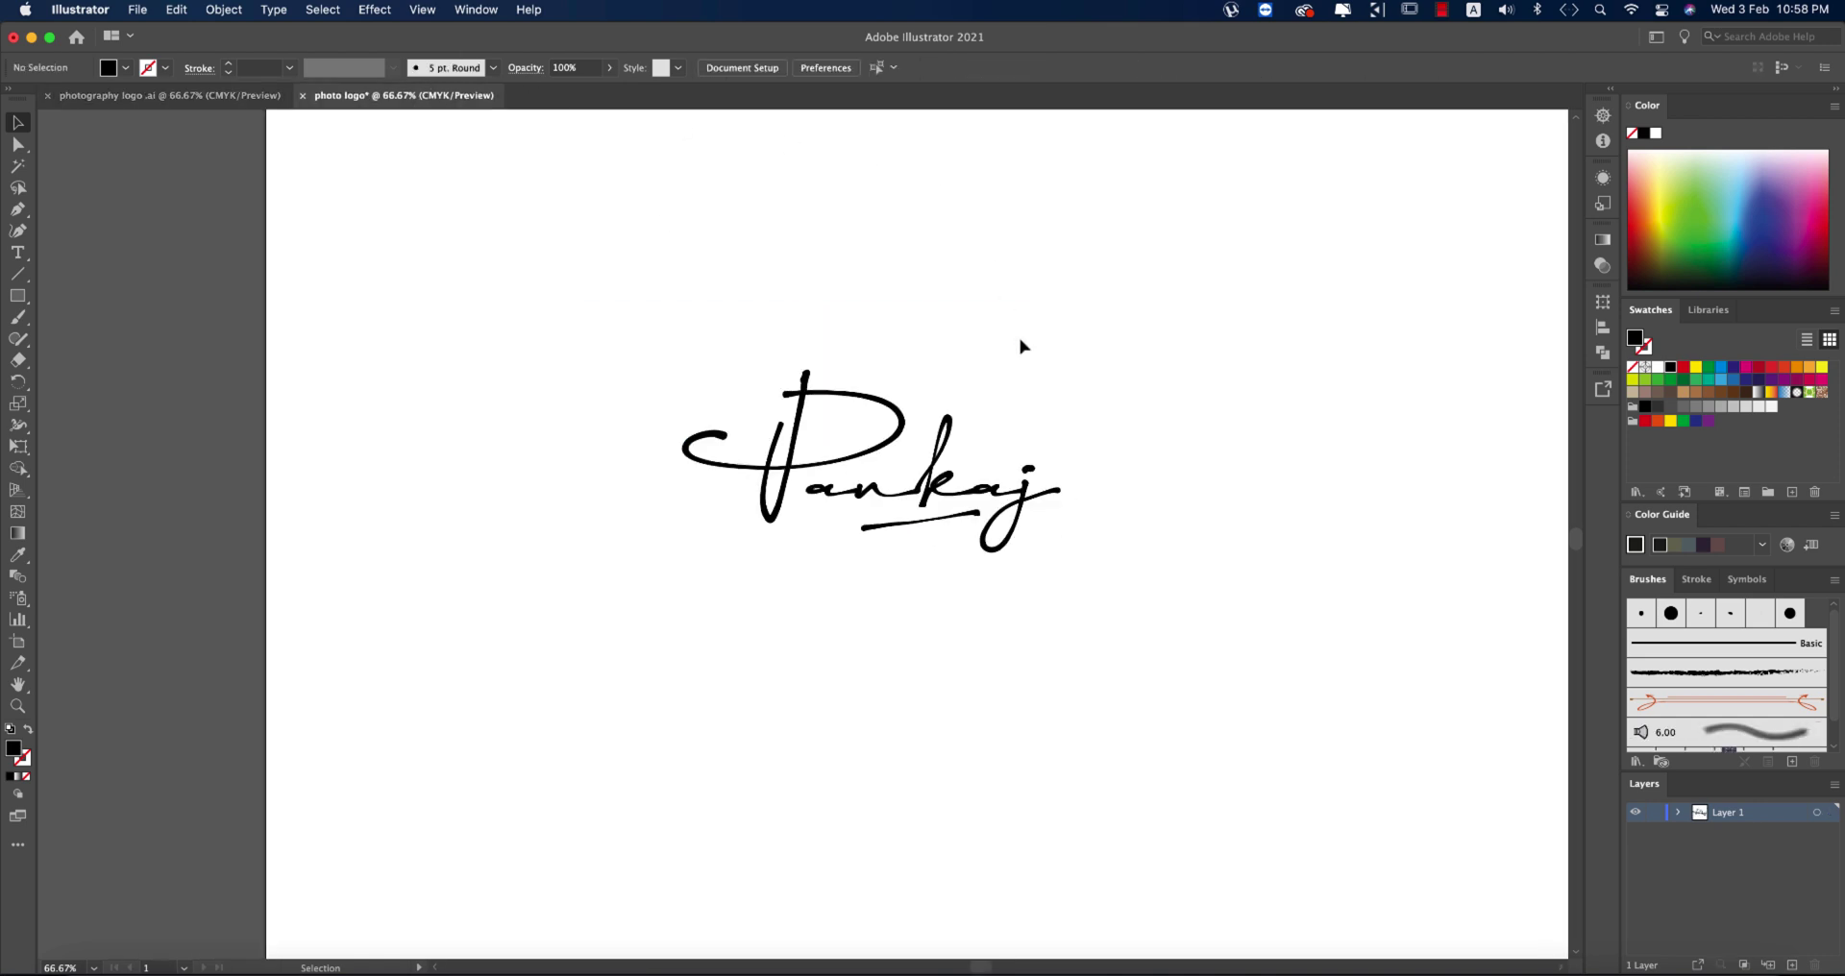
# Draw a circle around the signature with no fill and a black outline.
pyautogui.click(17, 304)
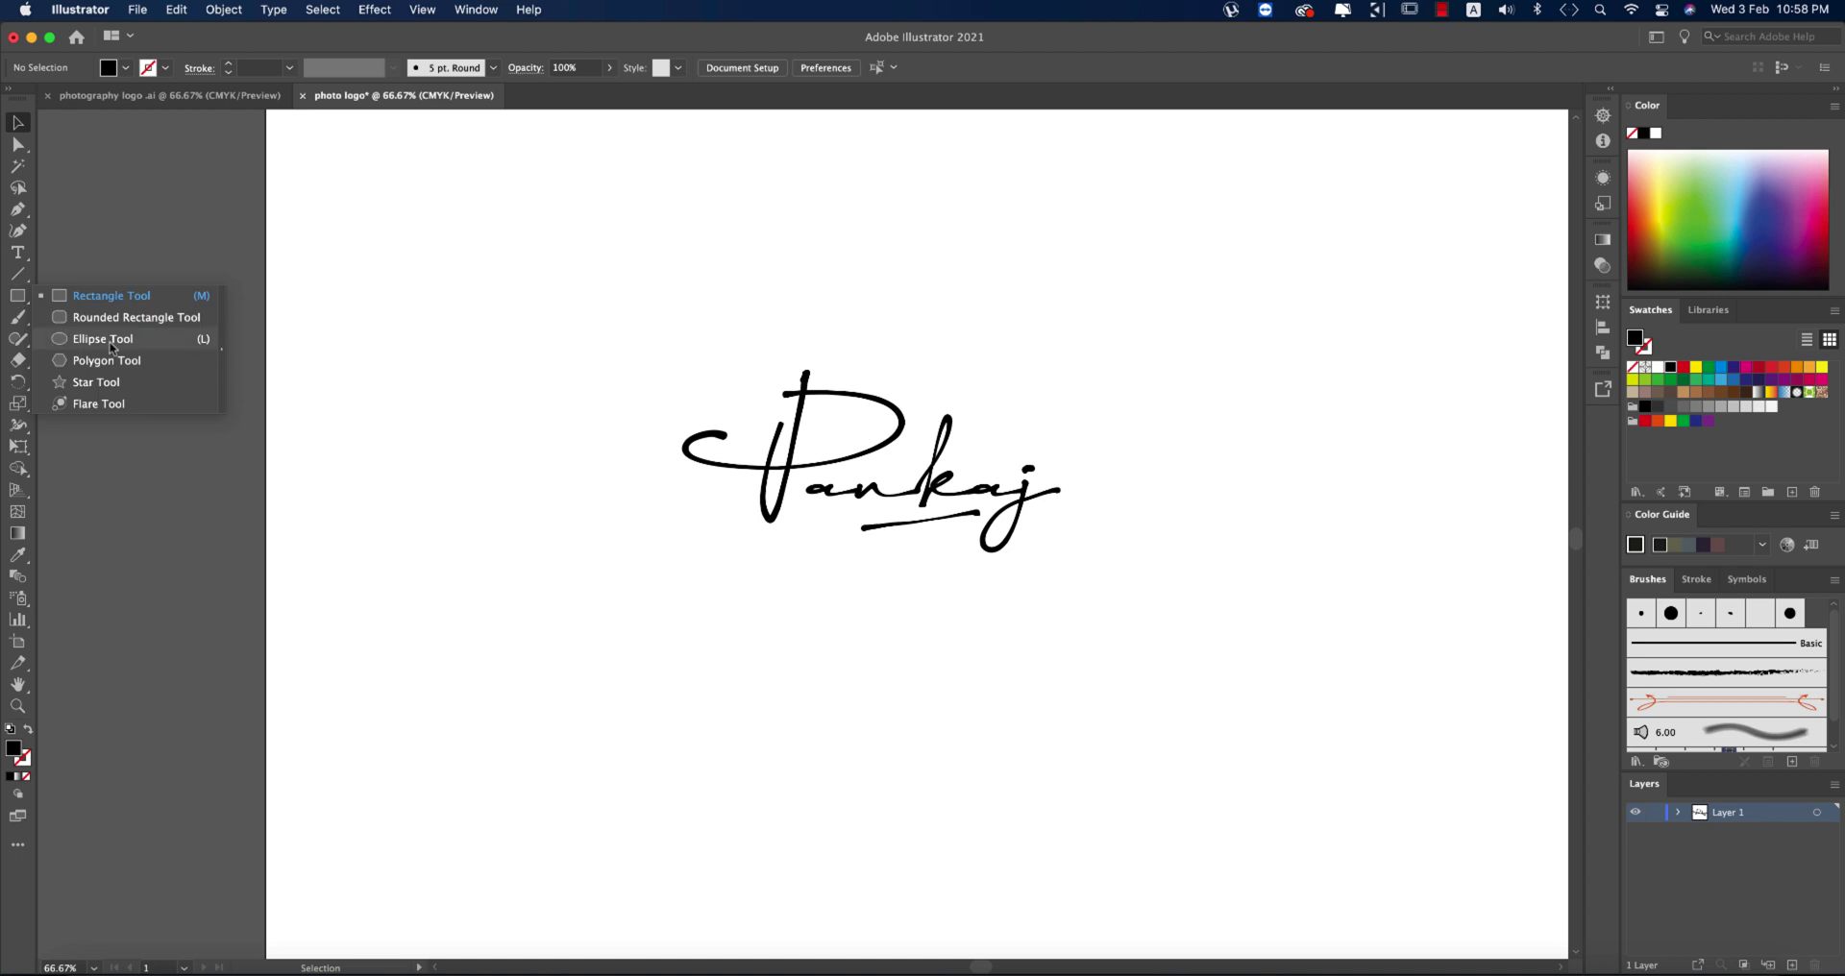
pyautogui.click(104, 339)
pyautogui.moveTo(861, 465); pyautogui.dragTo(979, 627)
pyautogui.press('v')
pyautogui.moveTo(932, 533); pyautogui.dragTo(867, 530)
pyautogui.click(125, 67)
pyautogui.click(12, 98)
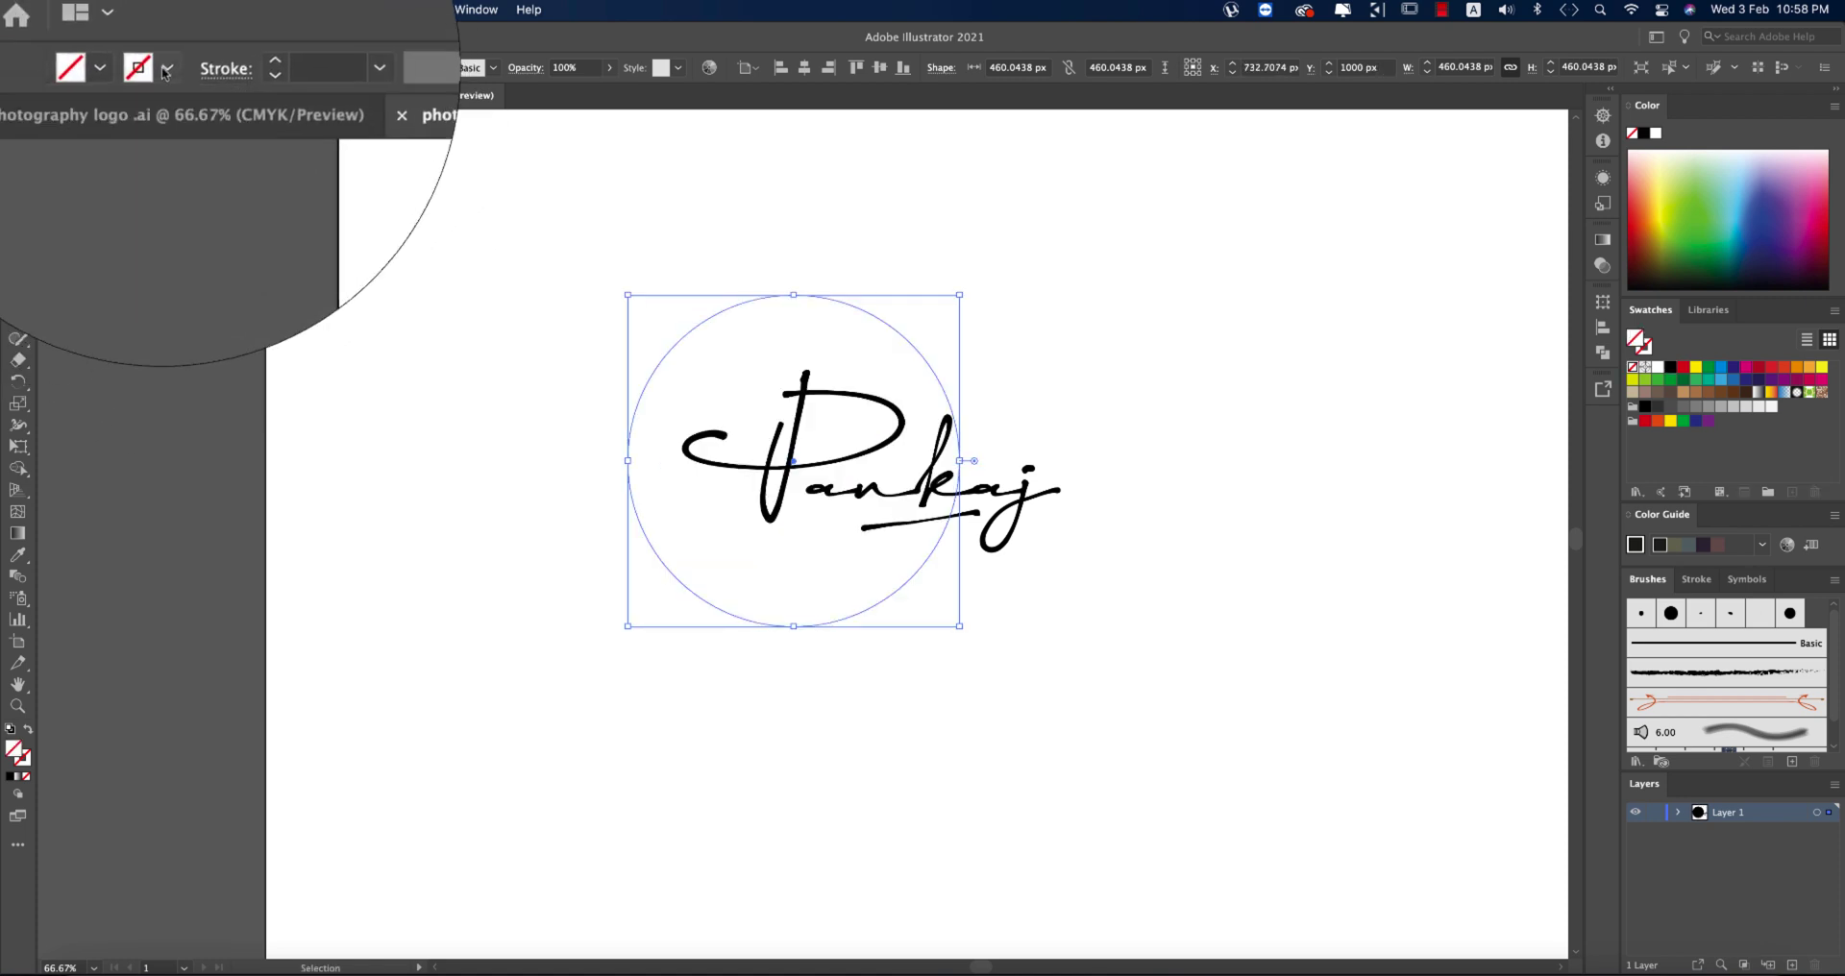
pyautogui.click(48, 94)
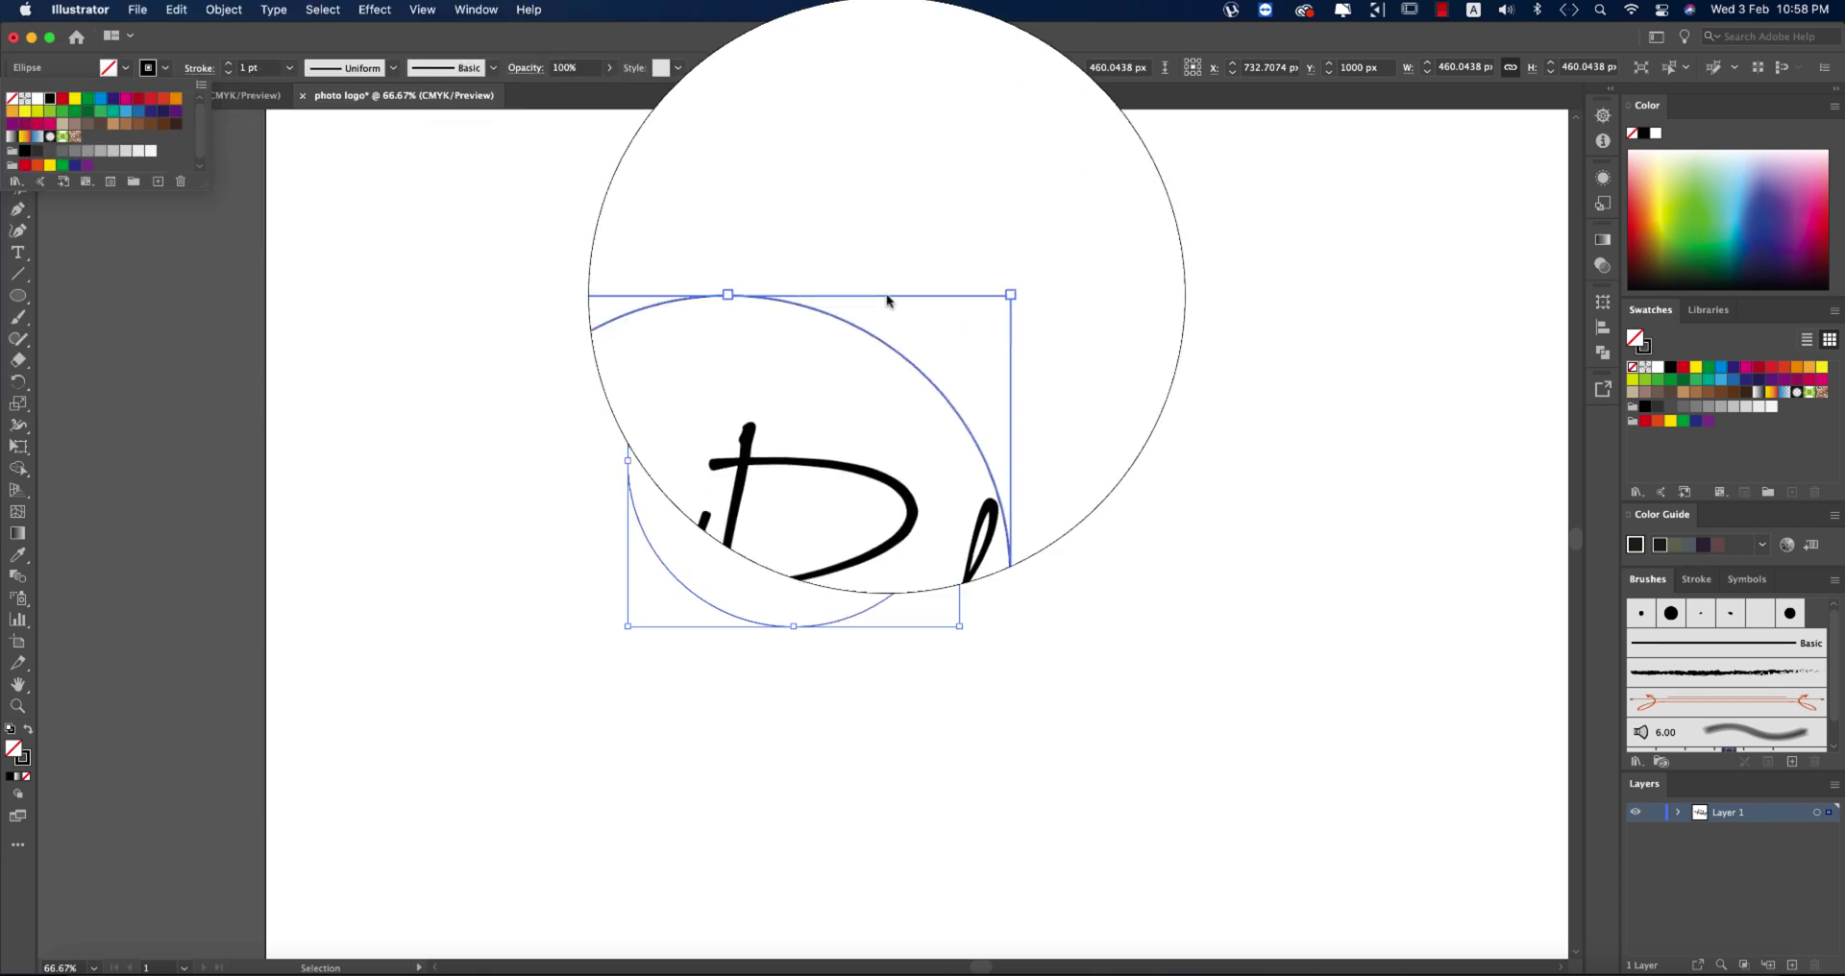
# Give the circle a tapered Width Profile 1 stroke, resize it to 460 px, and set 6 pt weight.
pyautogui.click(272, 70)
pyautogui.press('Up')
pyautogui.press('Up')
pyautogui.press('Up')
pyautogui.press('Up')
pyautogui.click(393, 67)
pyautogui.click(332, 135)
pyautogui.click(872, 278)
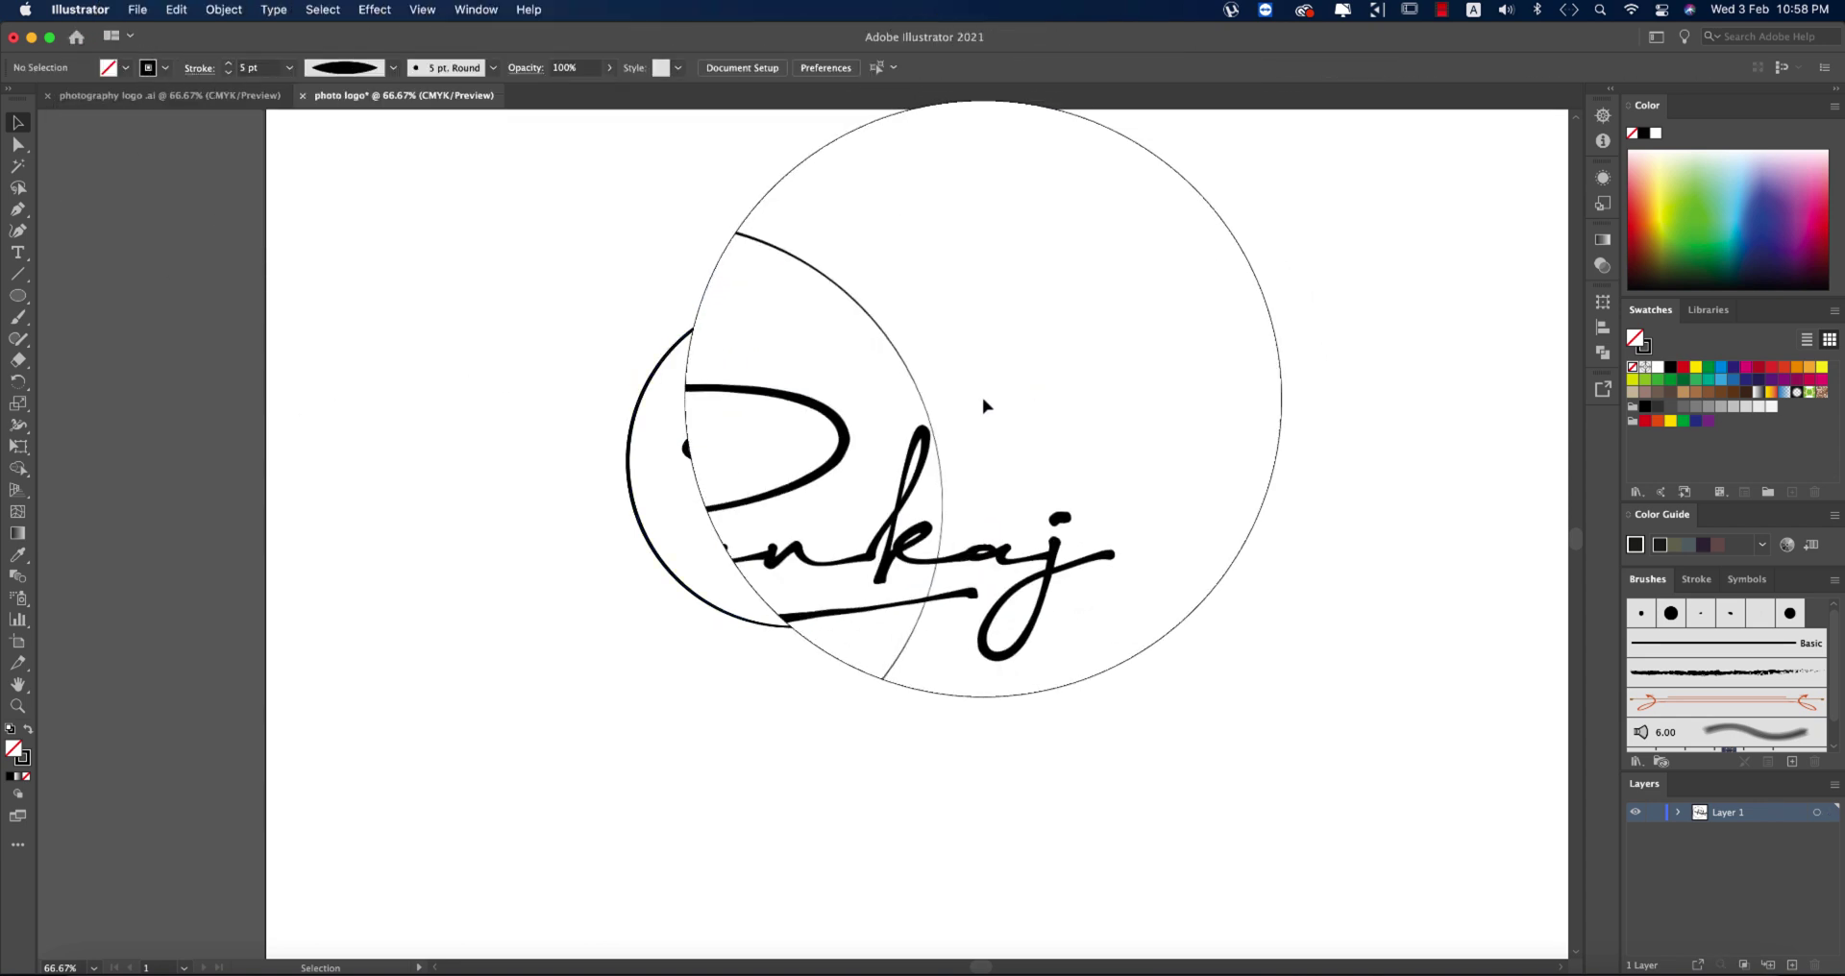
pyautogui.hotkey('ctrl', '1')
pyautogui.moveTo(937, 411); pyautogui.dragTo(969, 399)
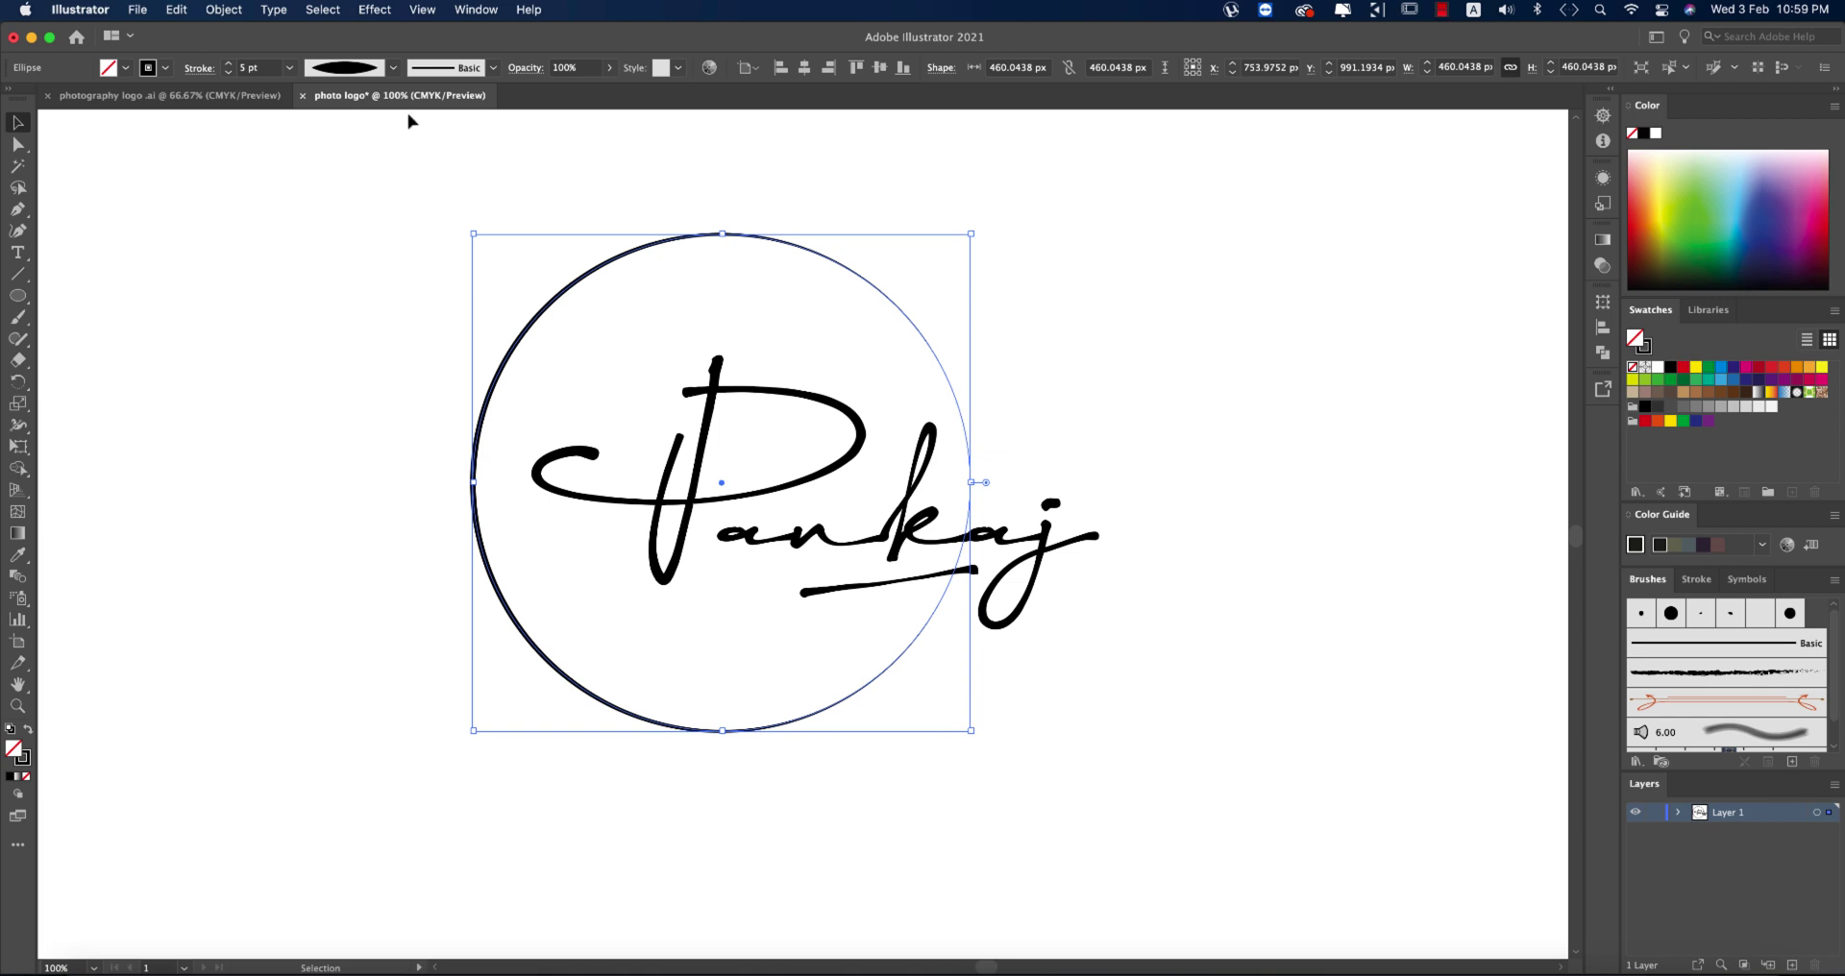
pyautogui.click(265, 70)
pyautogui.press('Up')
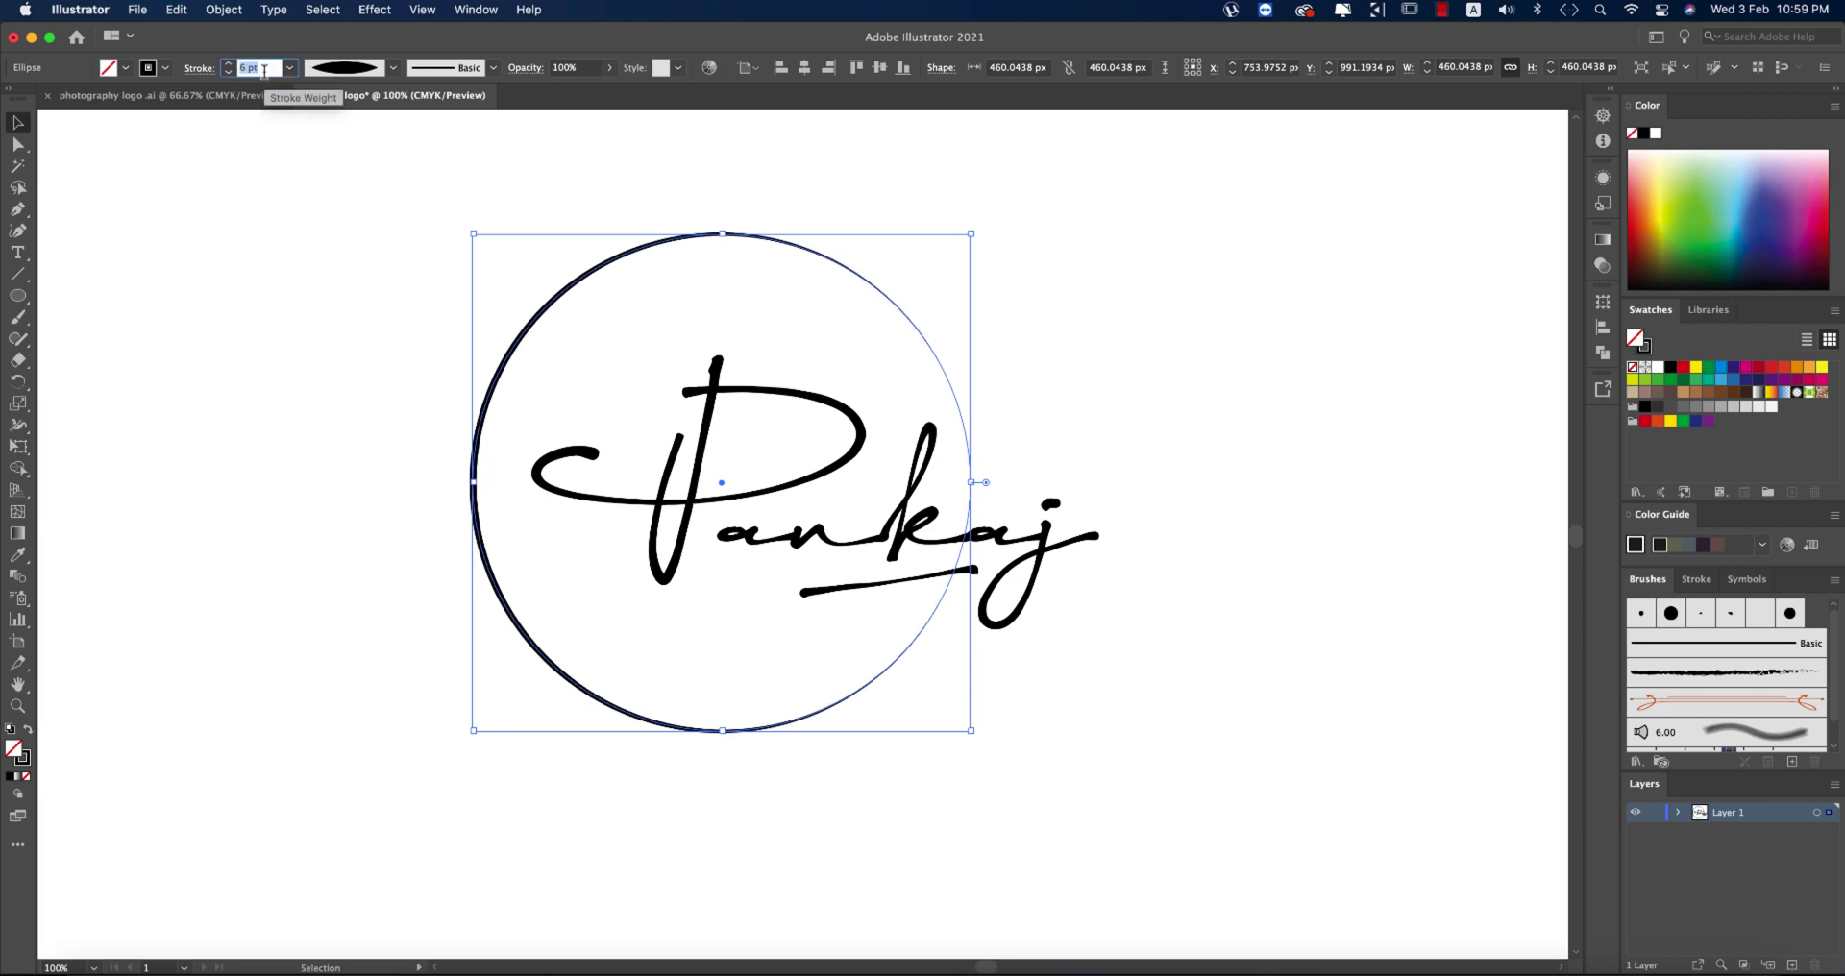
pyautogui.click(1237, 406)
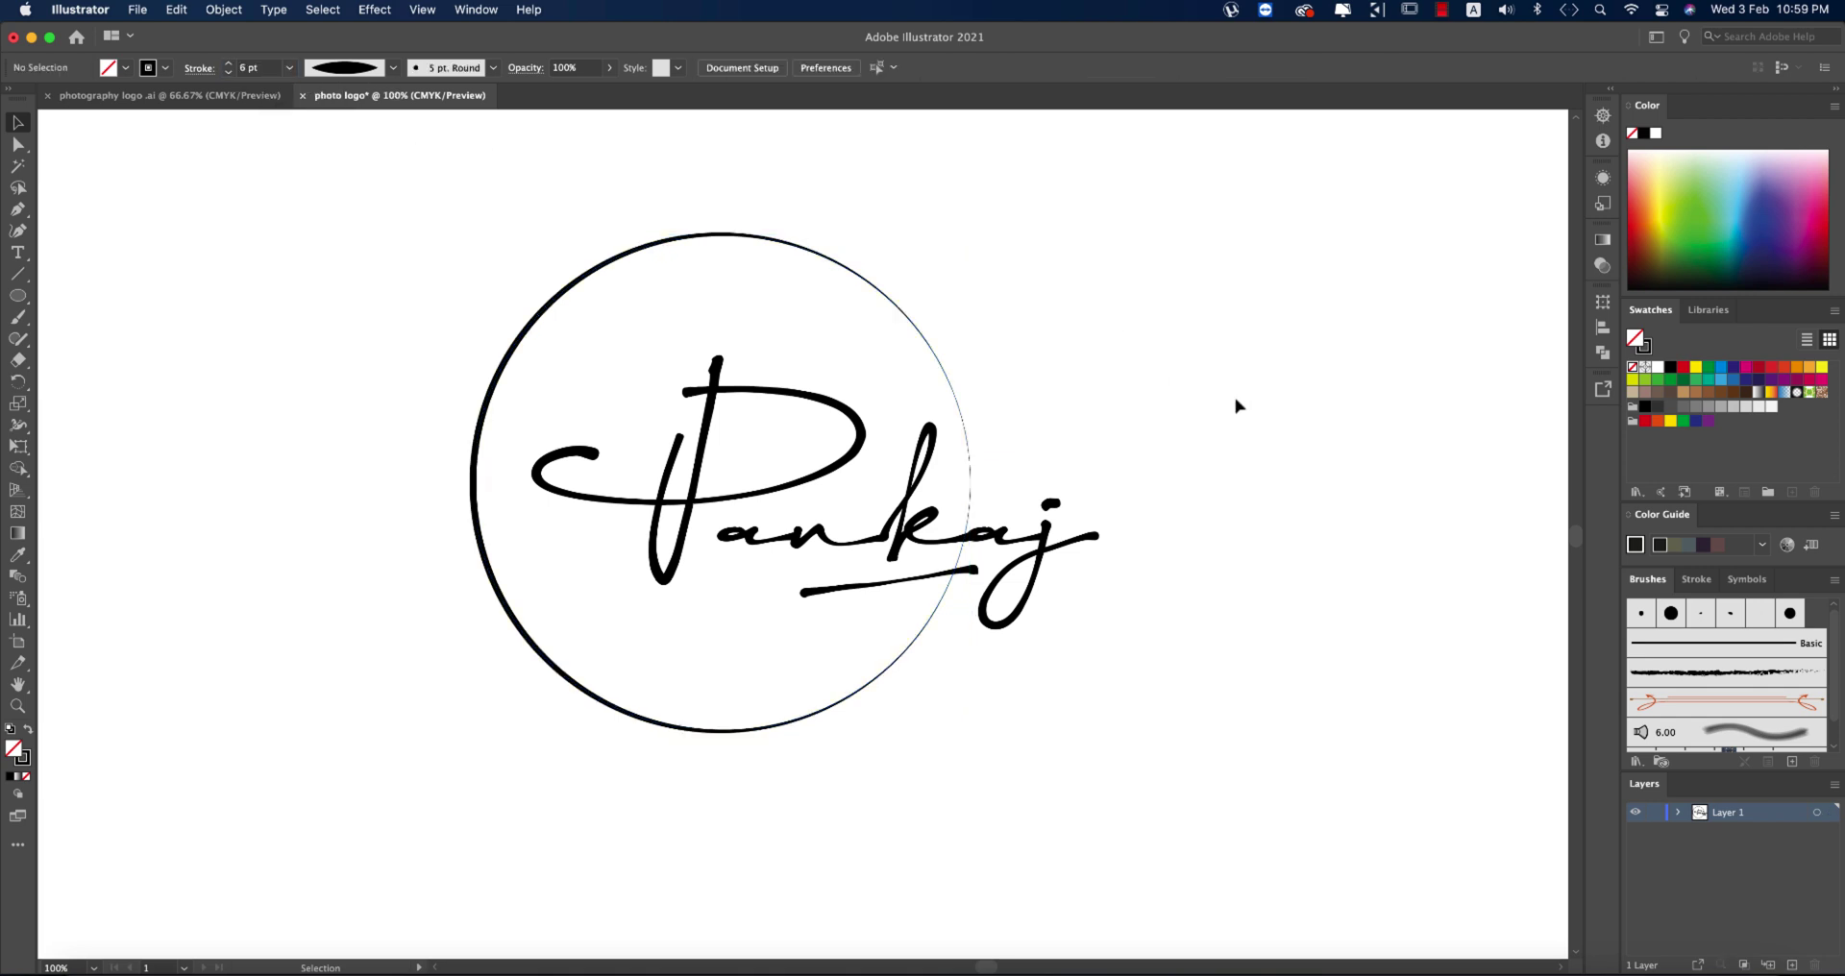
pyautogui.scroll(-2, 844, 661)
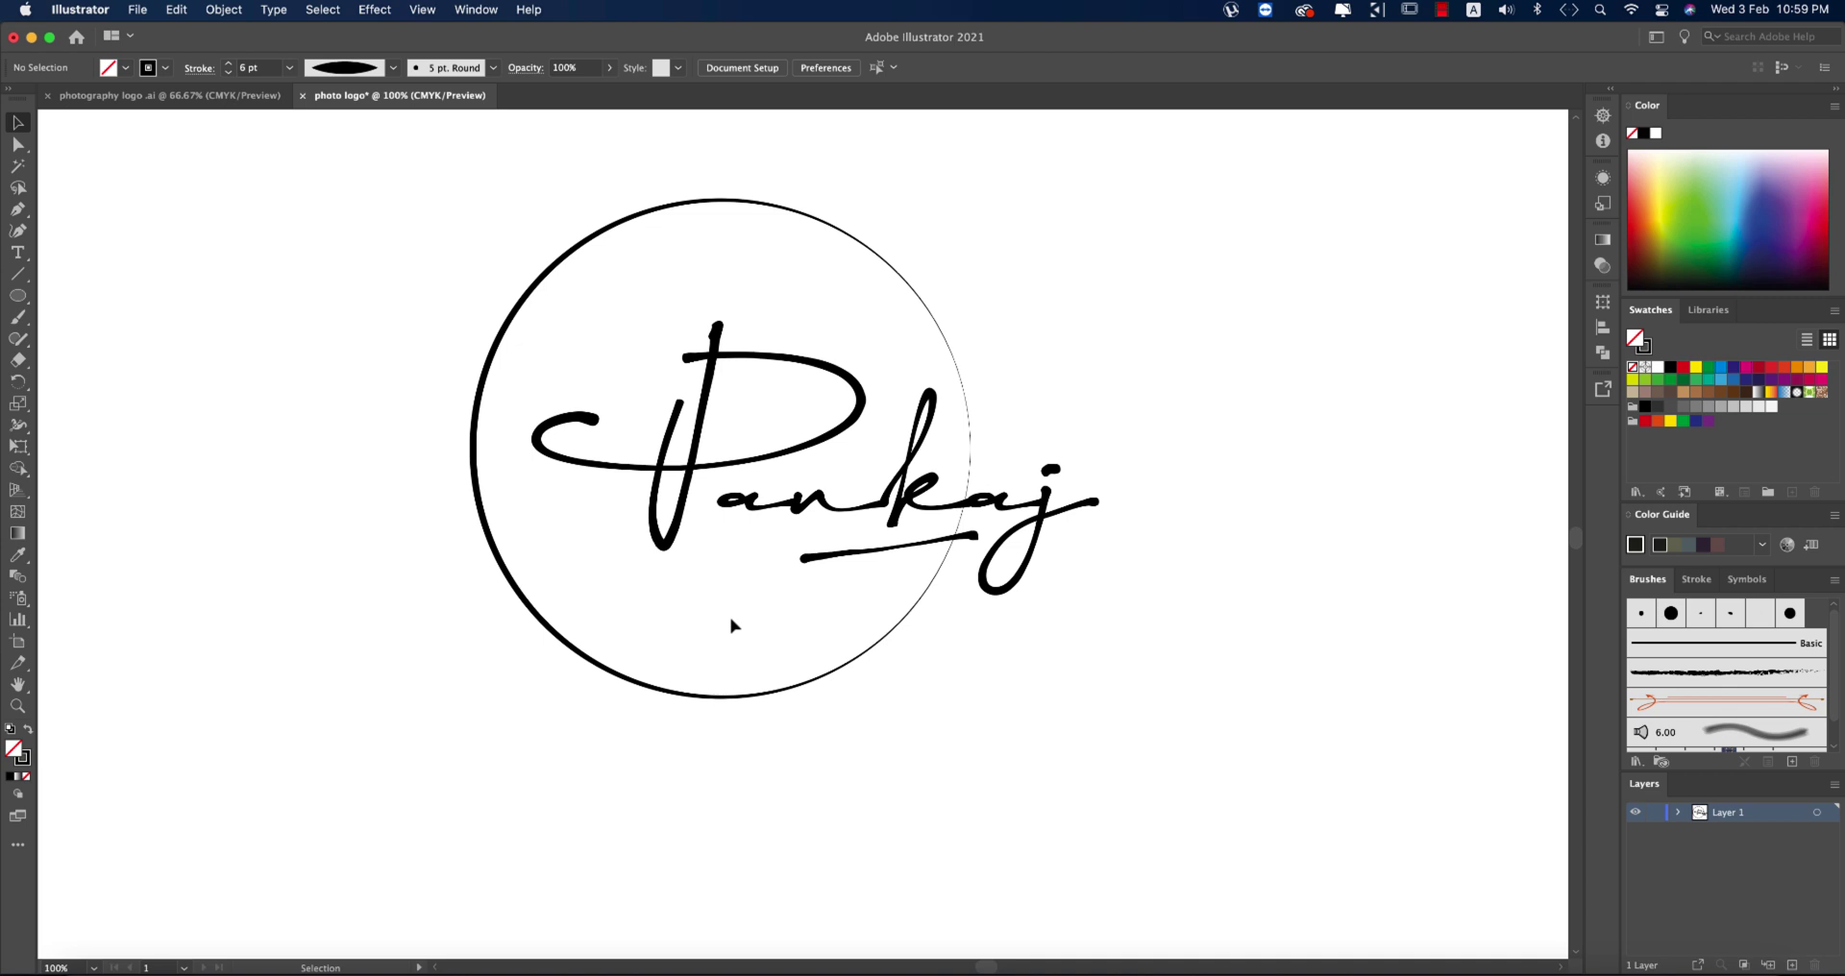
# Set the PHOTO text in Nexa Bold at 18 pt, ready to extend it to PHOTOGRAPHY.
pyautogui.press('super+a')
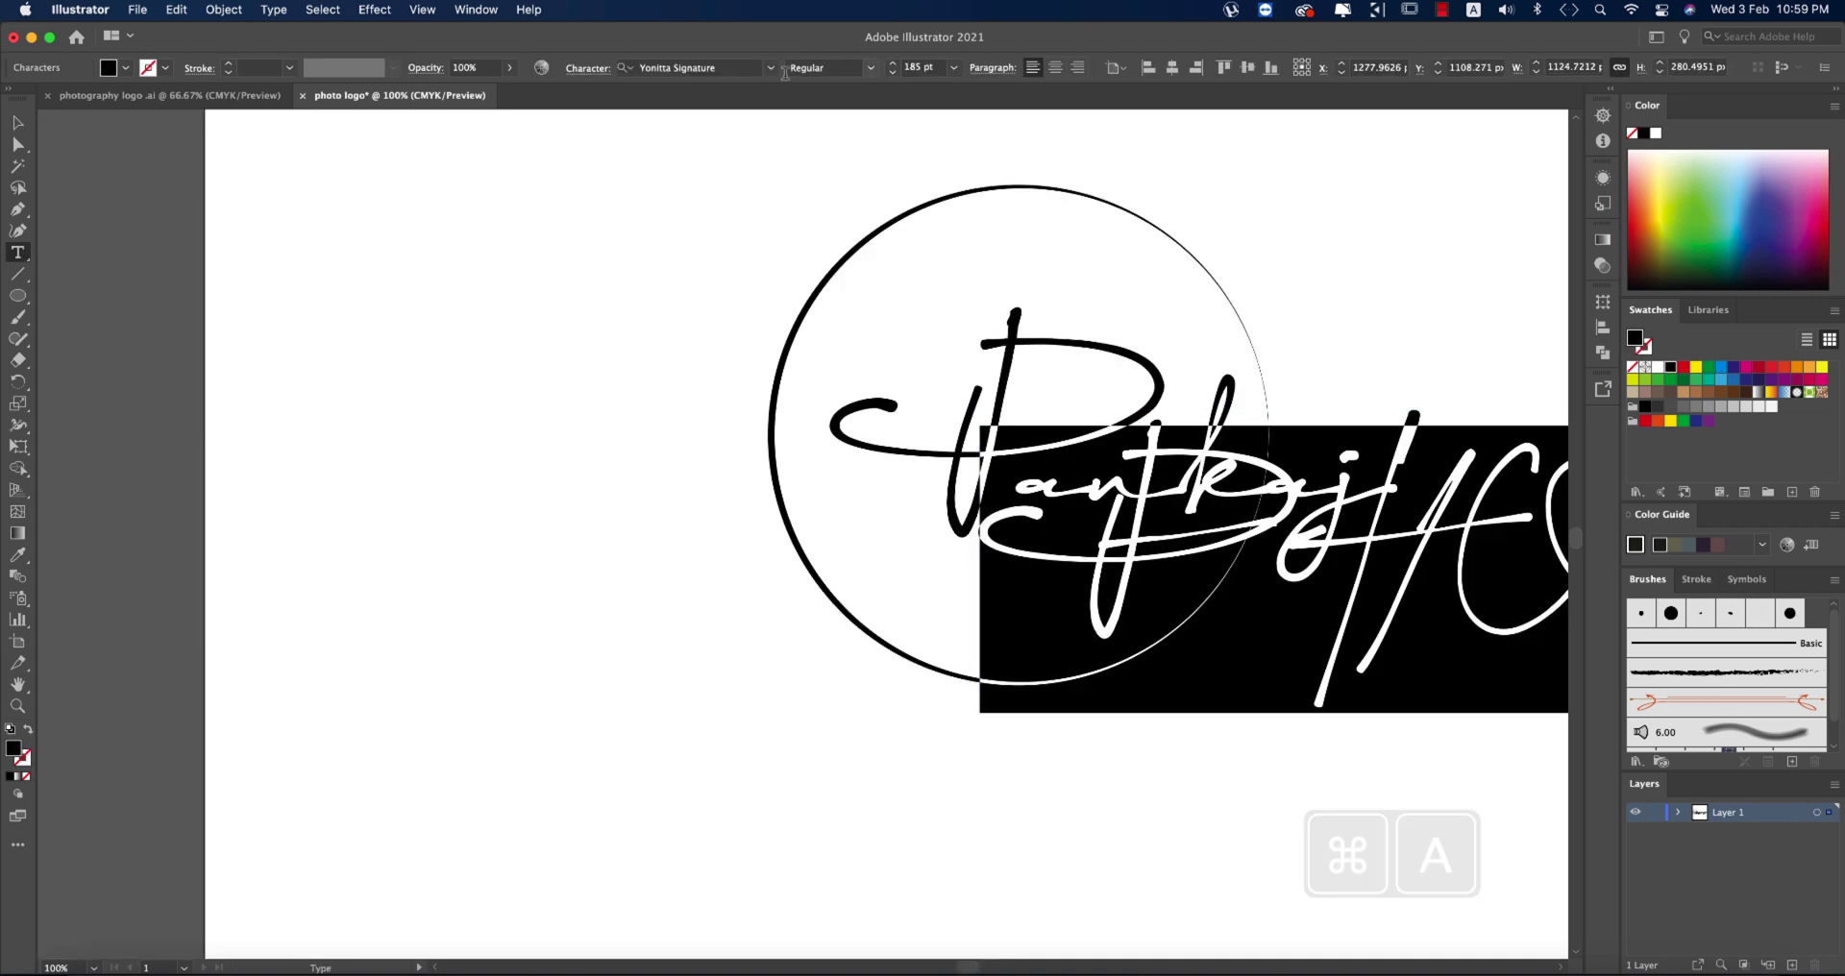
pyautogui.click(774, 68)
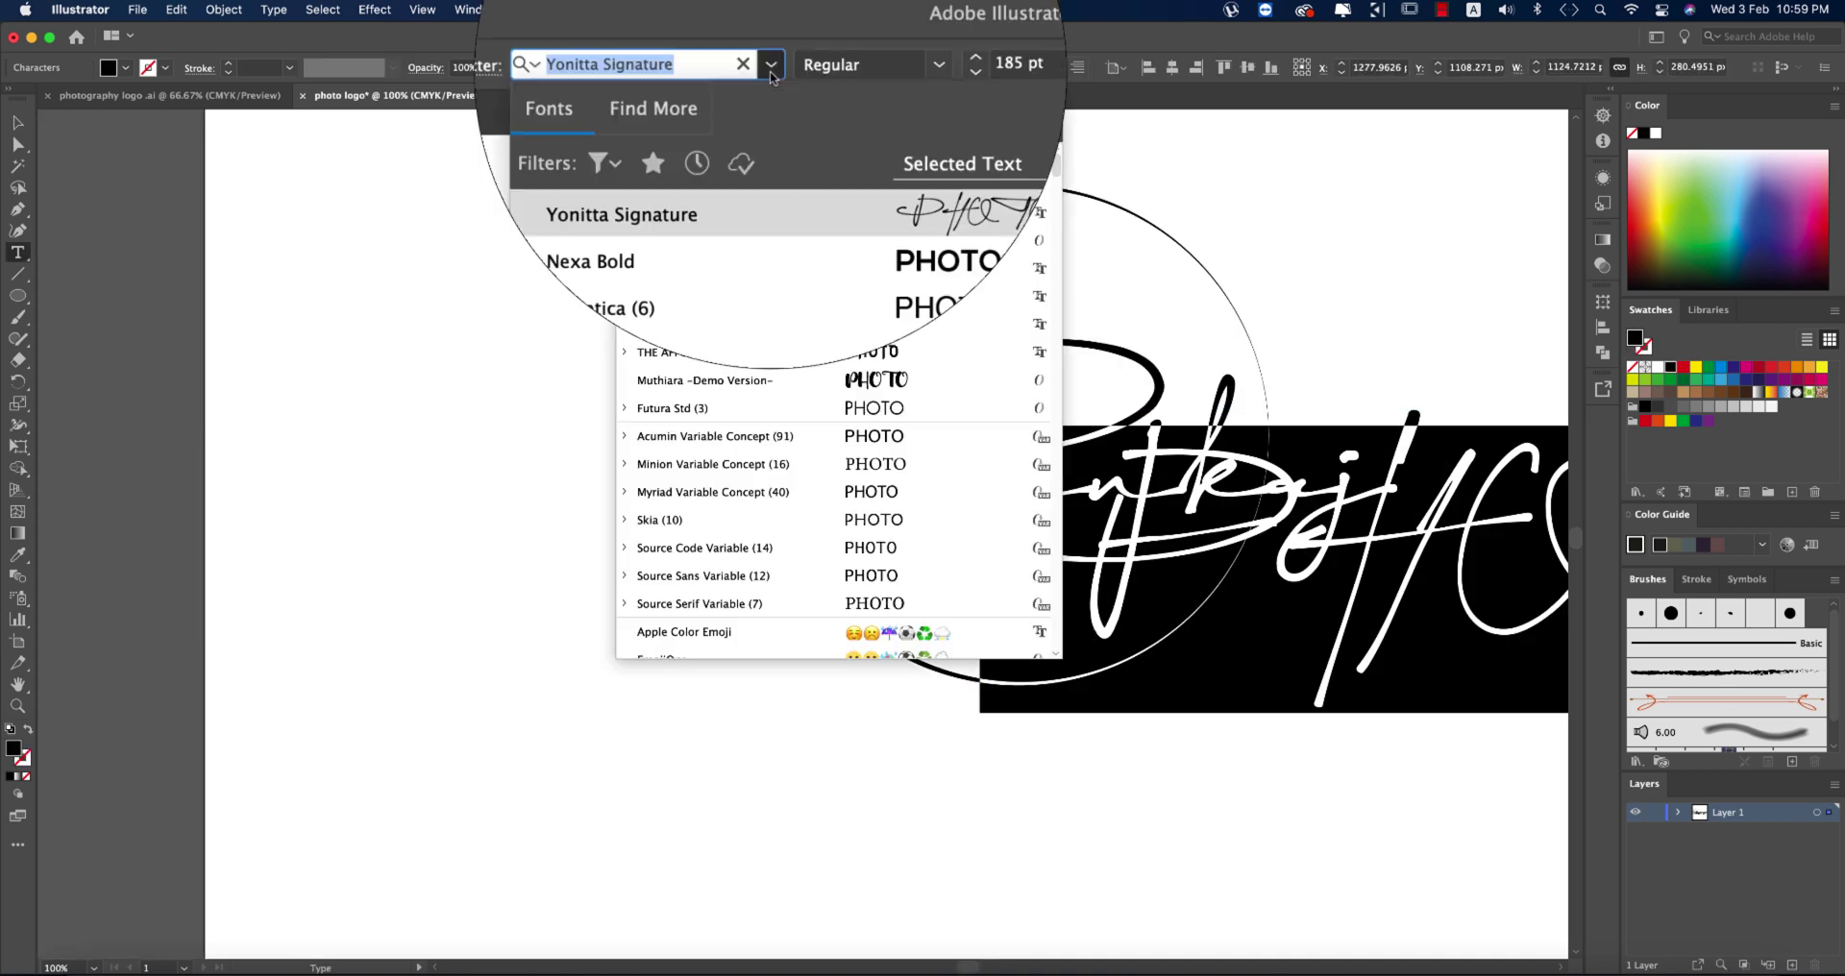
pyautogui.click(774, 142)
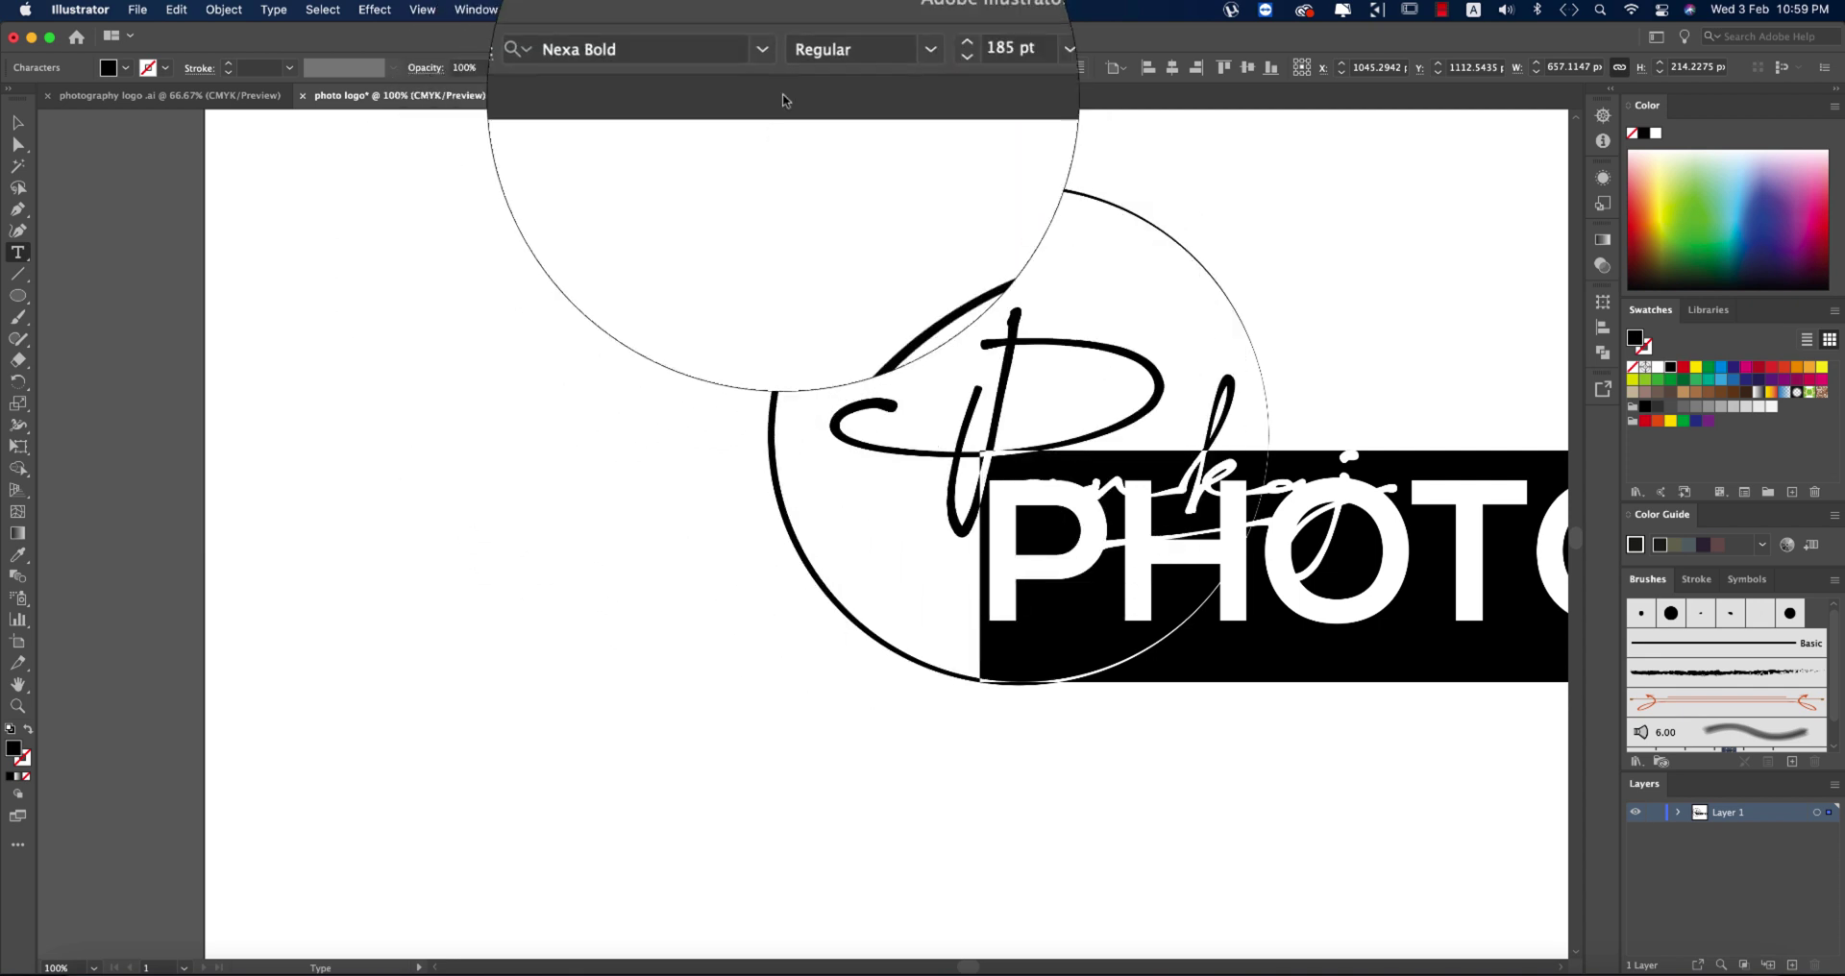
pyautogui.click(953, 67)
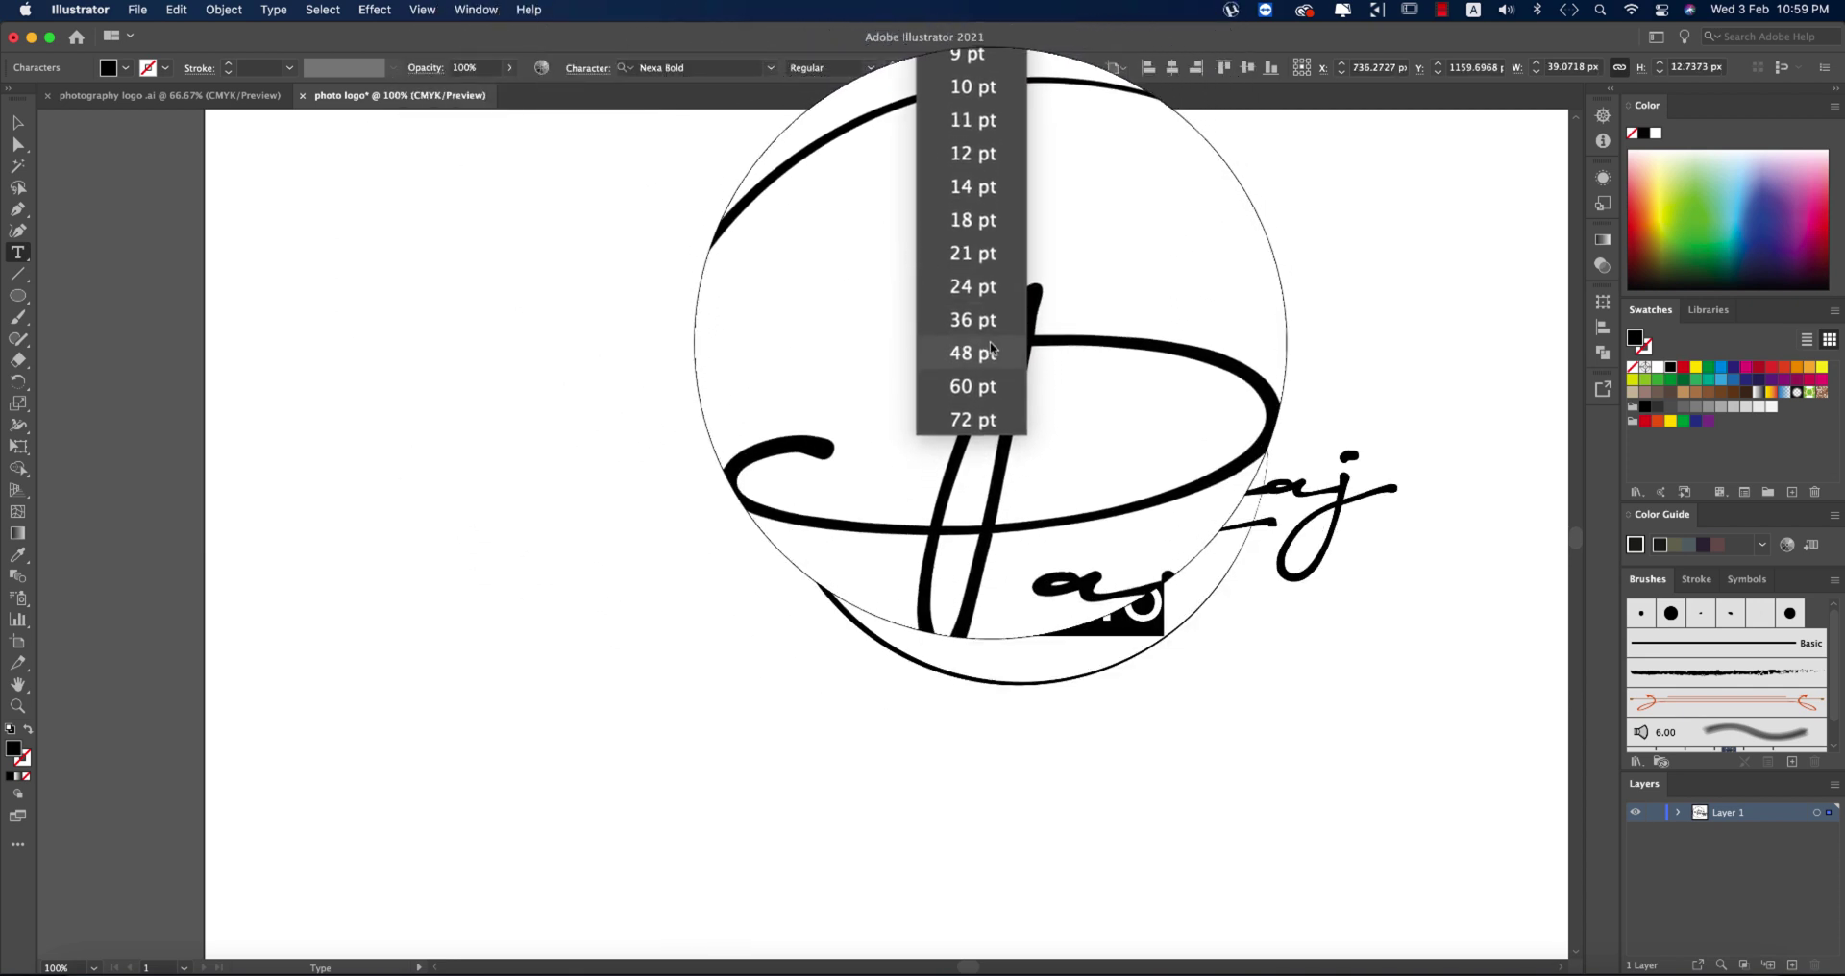
pyautogui.click(992, 353)
pyautogui.click(954, 67)
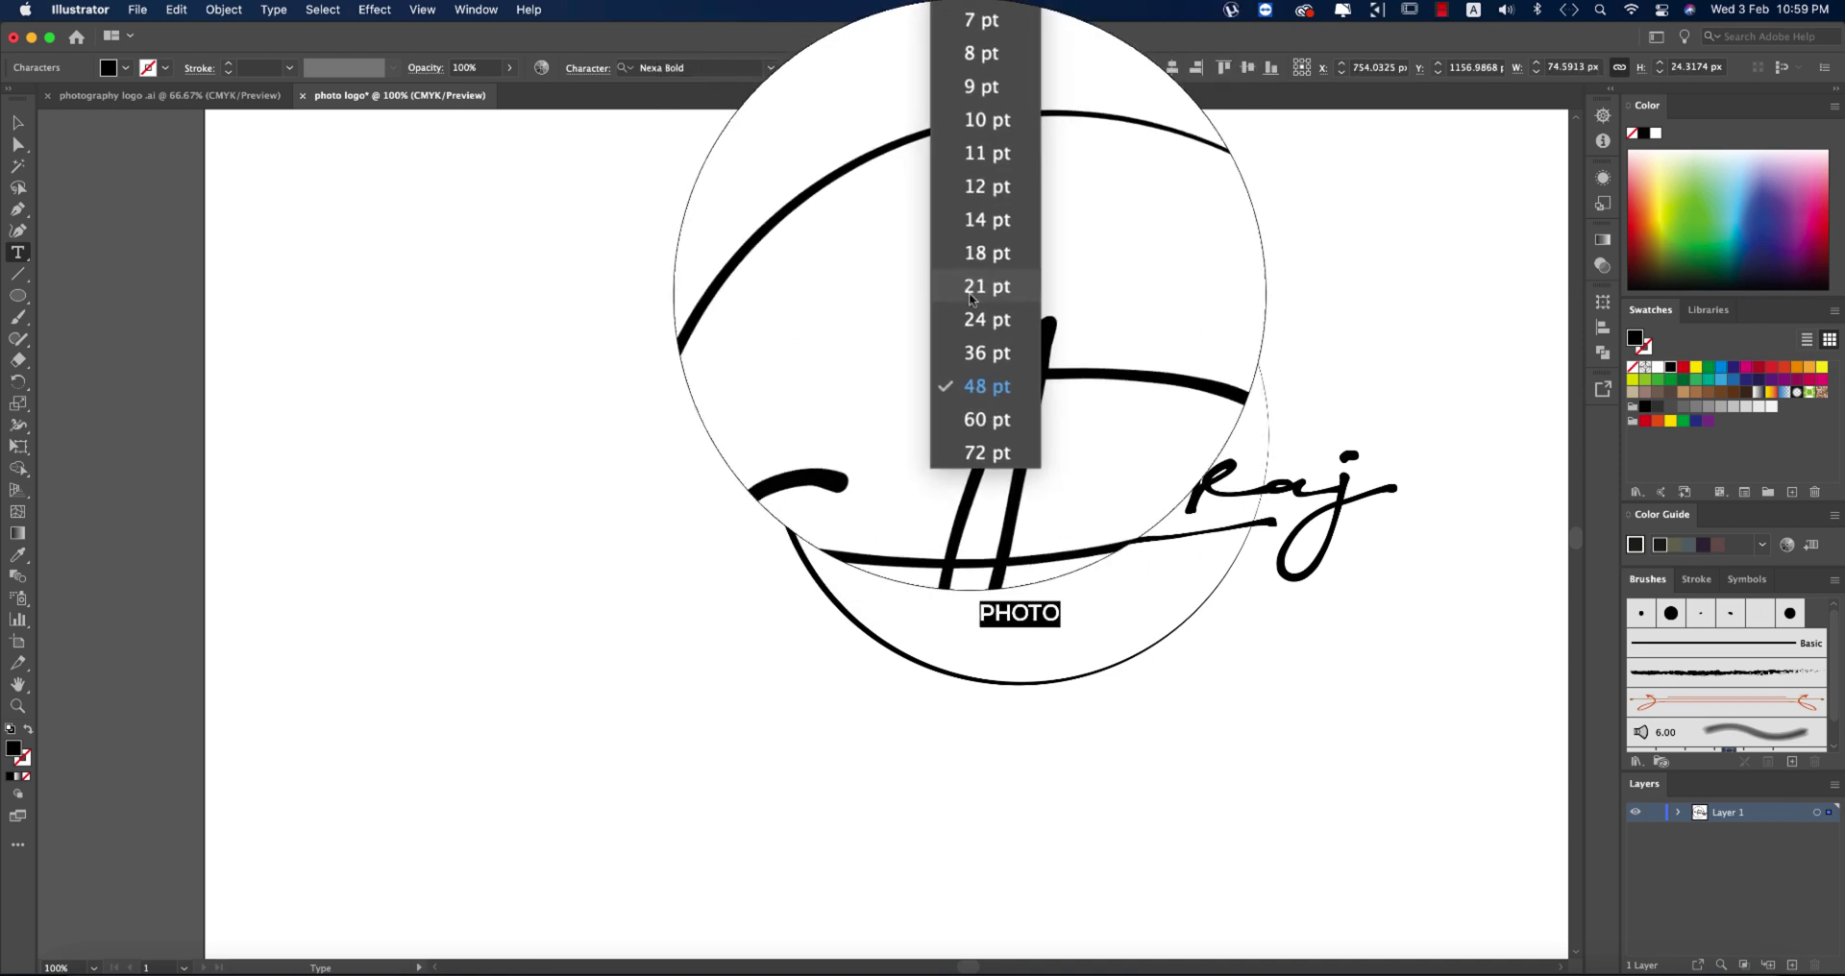
pyautogui.click(991, 432)
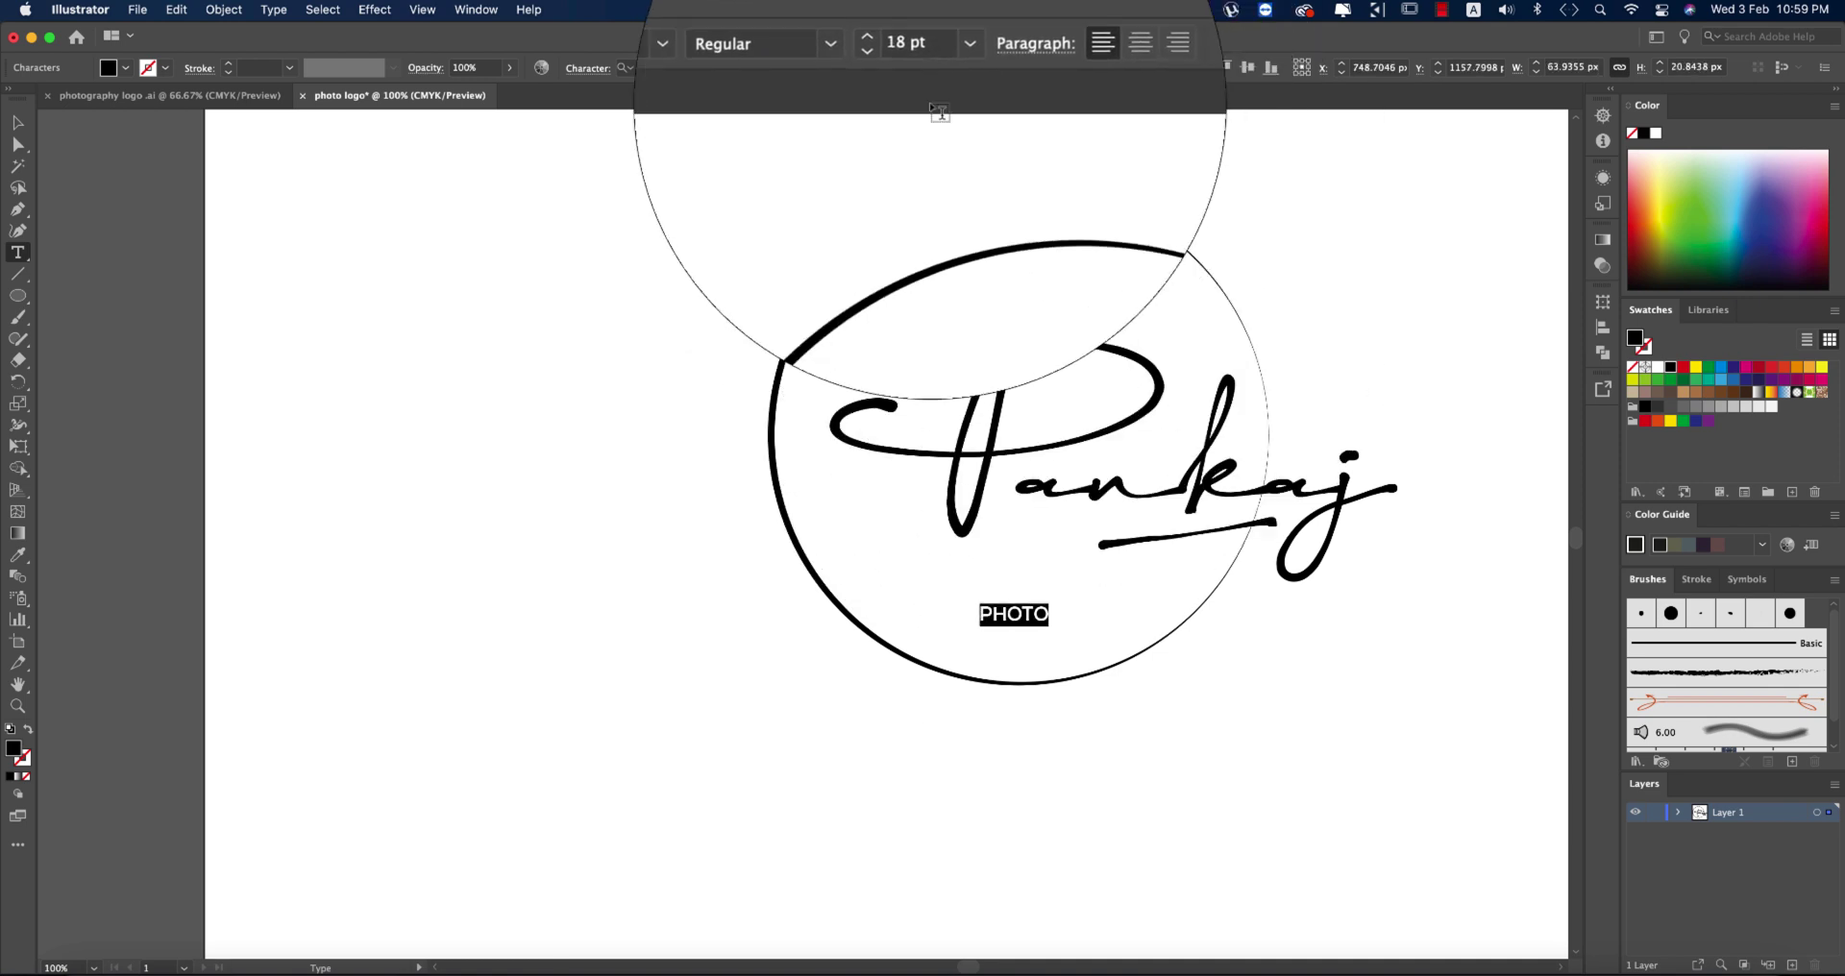
pyautogui.click(1048, 615)
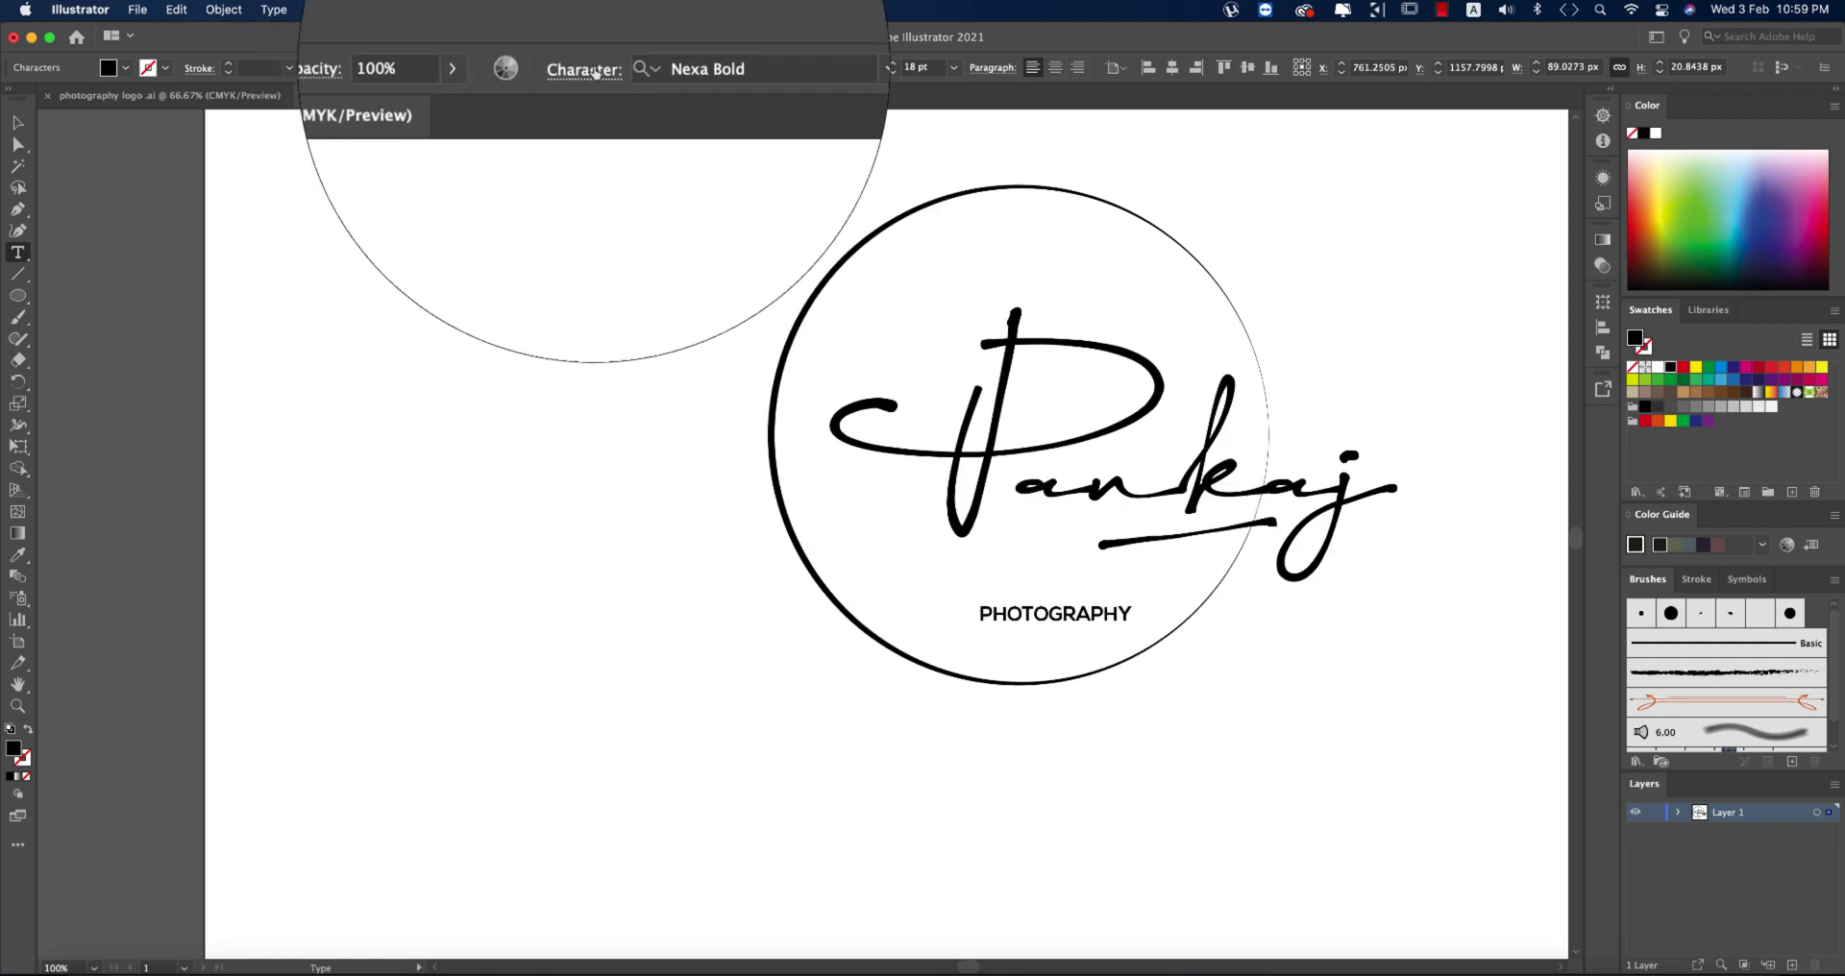
# Widen PHOTOGRAPHY's letter spacing to a tracking of about 98.
pyautogui.press('super+a')
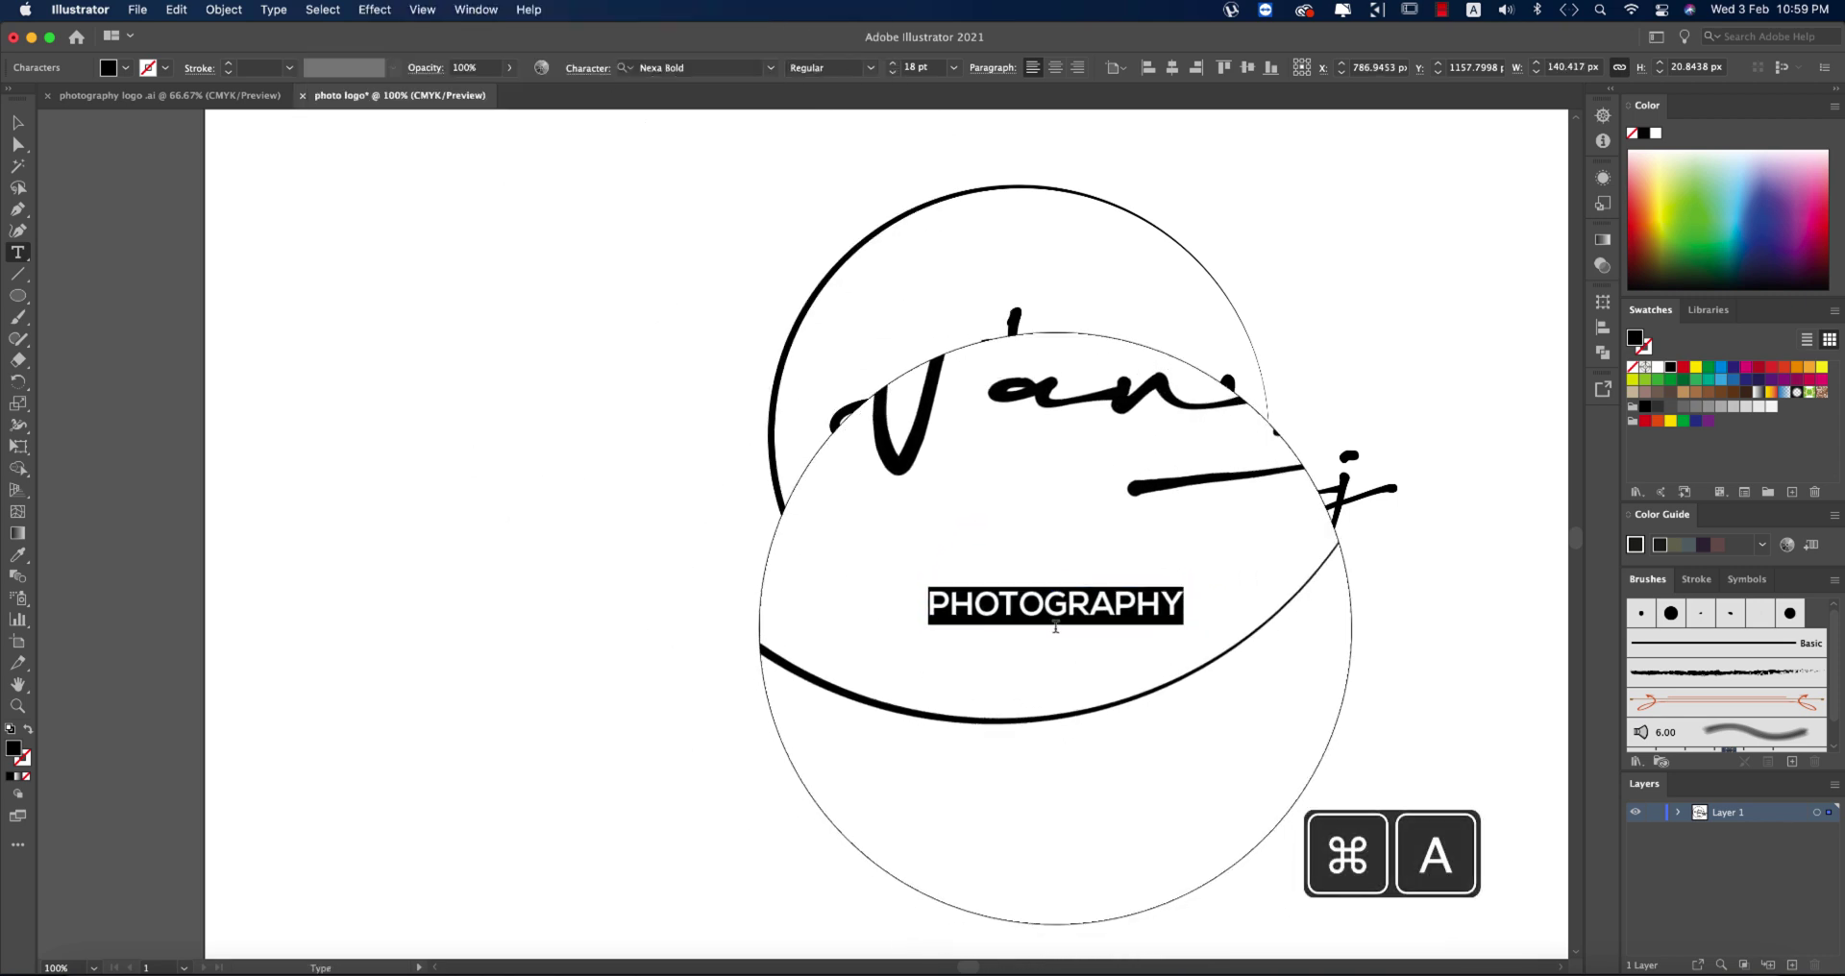
pyautogui.click(620, 84)
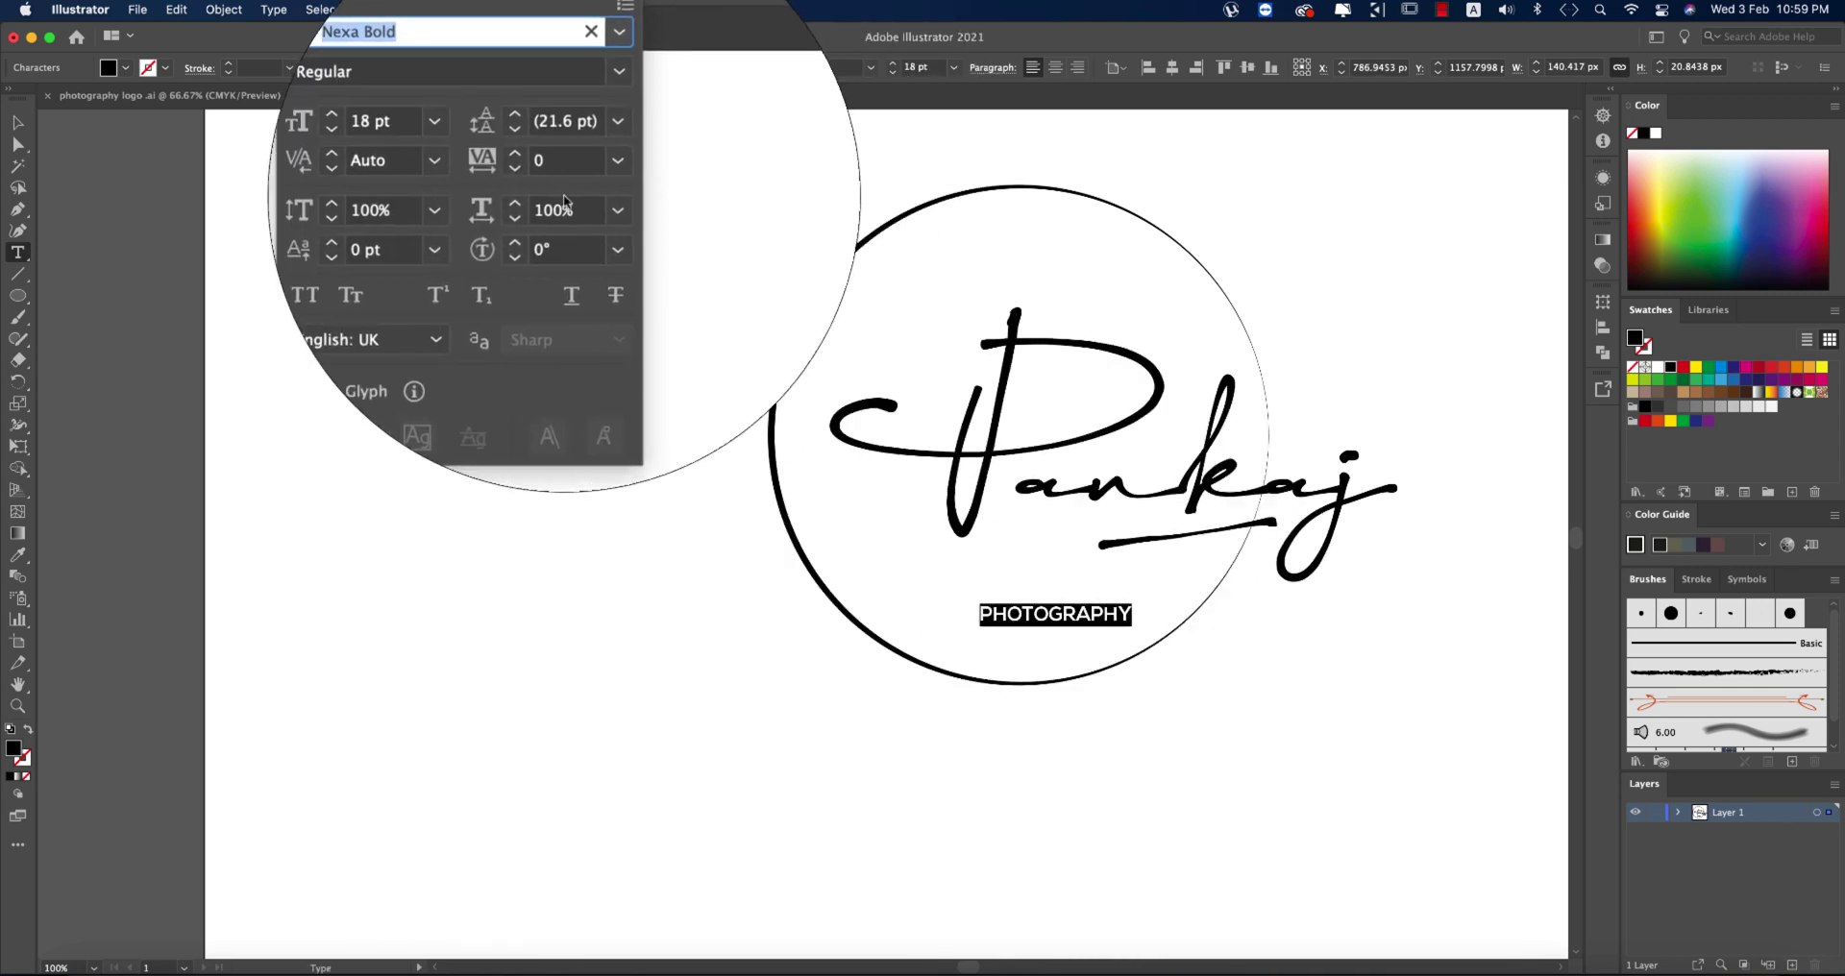
pyautogui.click(559, 180)
pyautogui.write('98')
pyautogui.press('Up')
pyautogui.press('Up')
pyautogui.press('Up')
pyautogui.press('Up')
pyautogui.press('Up')
pyautogui.press('Up')
pyautogui.press('Up')
pyautogui.press('Up')
pyautogui.press('Up')
pyautogui.press('Up')
pyautogui.press('Up')
pyautogui.press('Up')
pyautogui.press('Up')
pyautogui.press('Up')
pyautogui.press('Up')
pyautogui.press('Up')
pyautogui.press('Up')
pyautogui.press('Up')
pyautogui.press('Up')
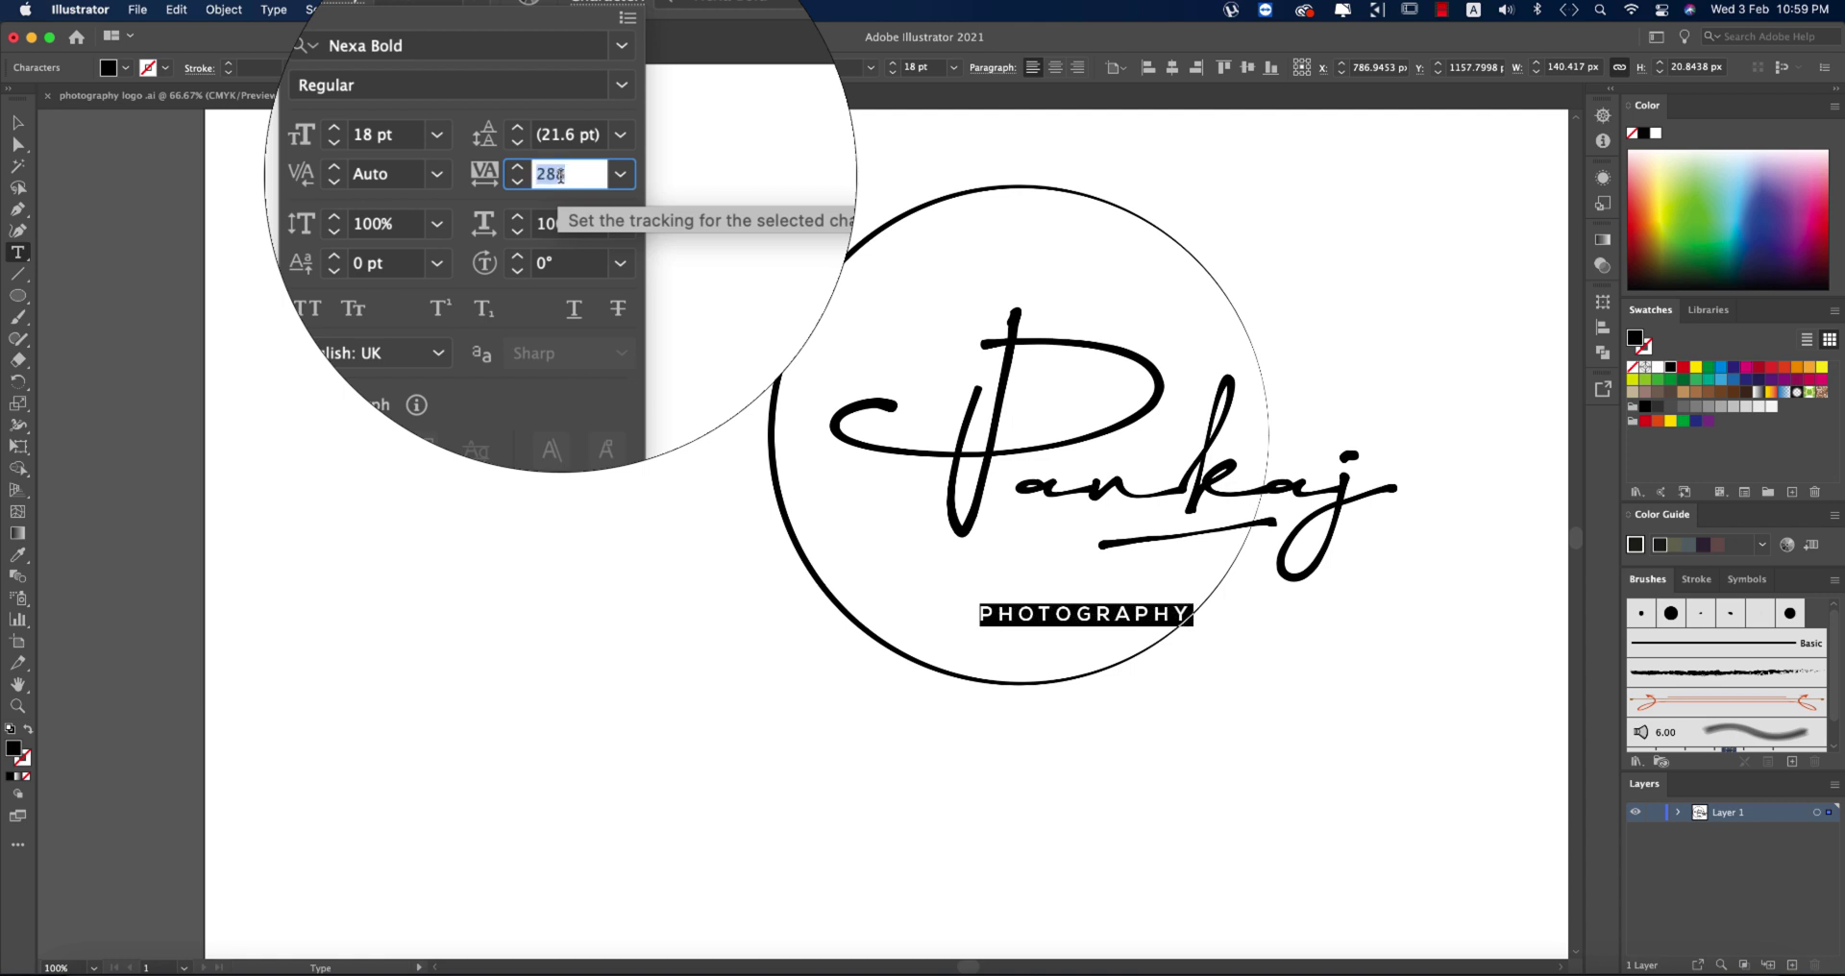
pyautogui.press('Return')
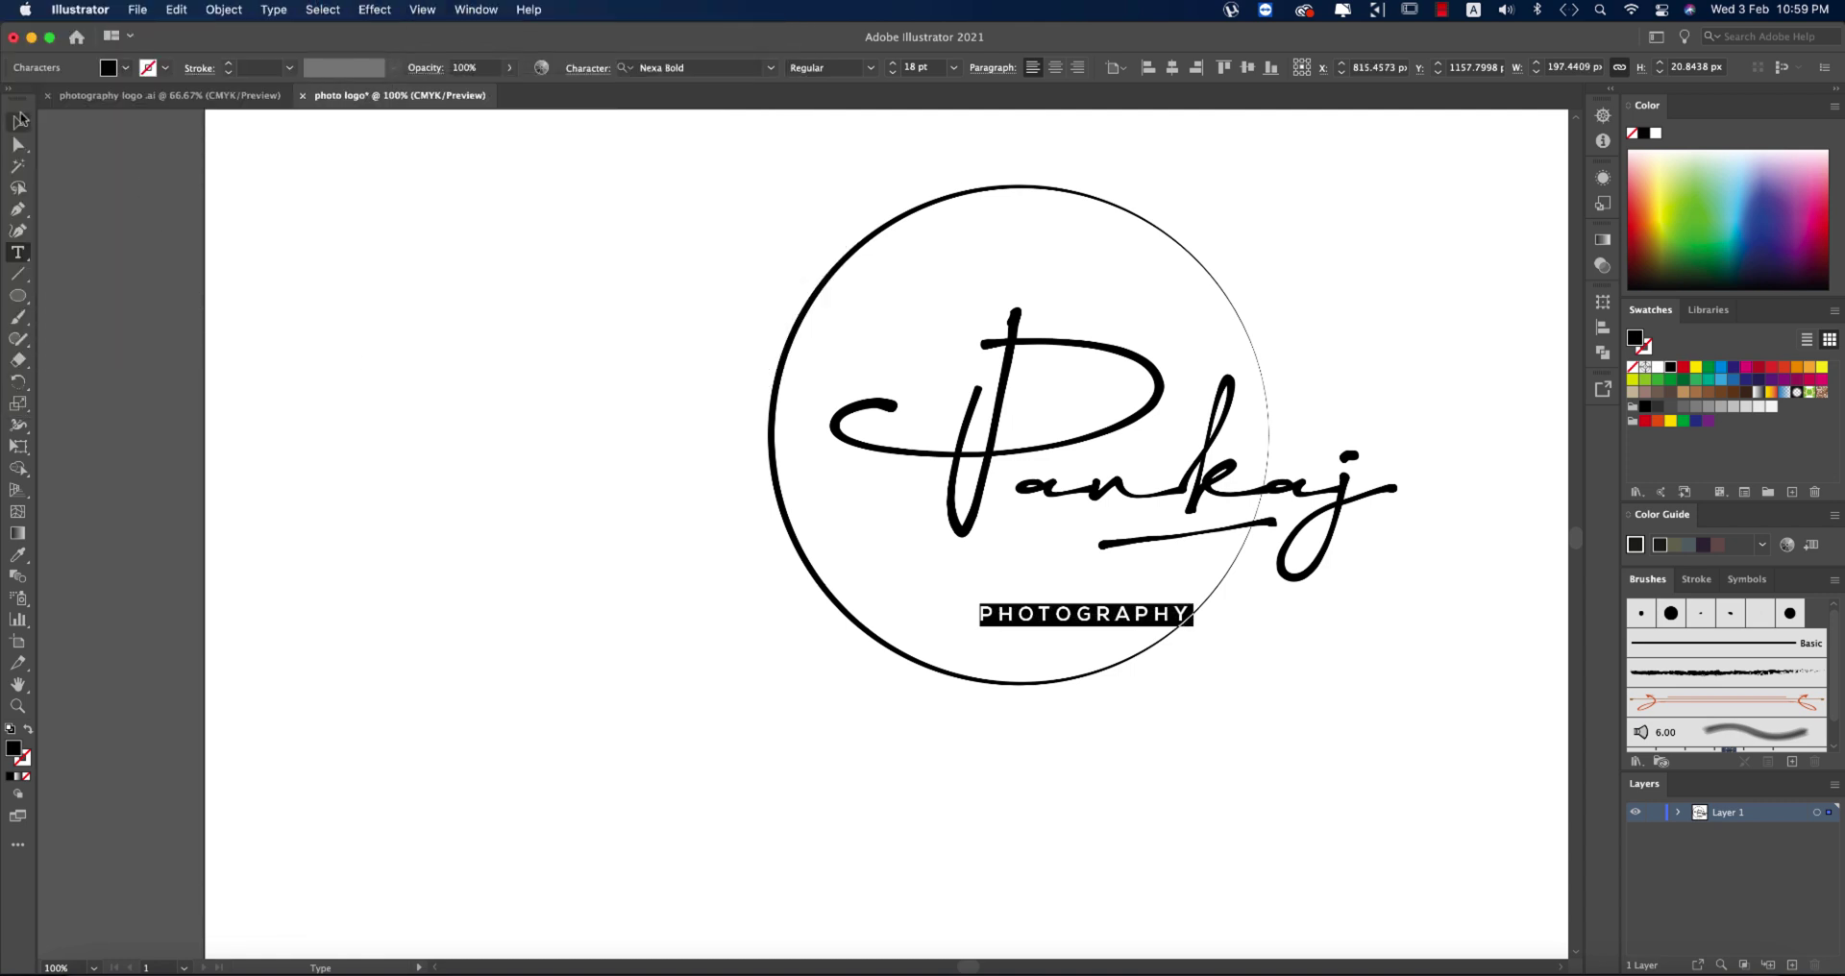
# Centre PHOTOGRAPHY horizontally with the circle and convert it to outlines.
pyautogui.click(16, 122)
pyautogui.moveTo(1128, 620); pyautogui.dragTo(1074, 613)
pyautogui.keyDown('shift'); pyautogui.click(1089, 680); pyautogui.keyUp('shift')
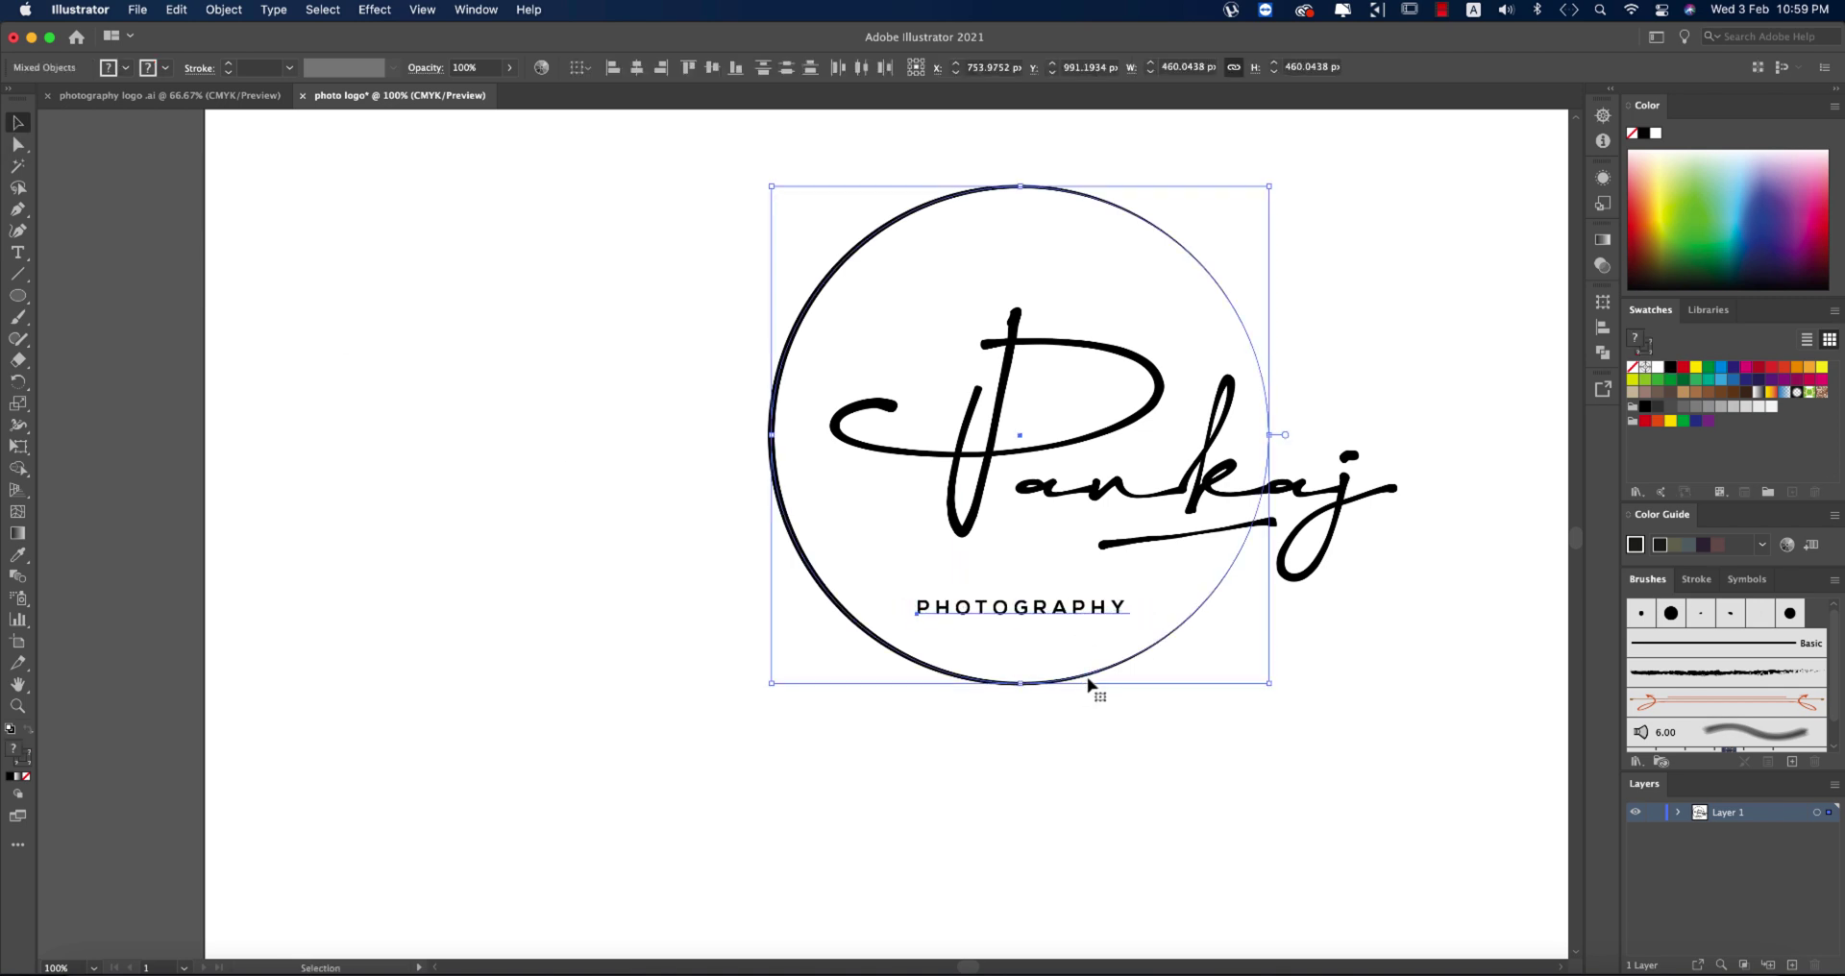
pyautogui.click(636, 68)
pyautogui.click(1234, 841)
pyautogui.click(1110, 616)
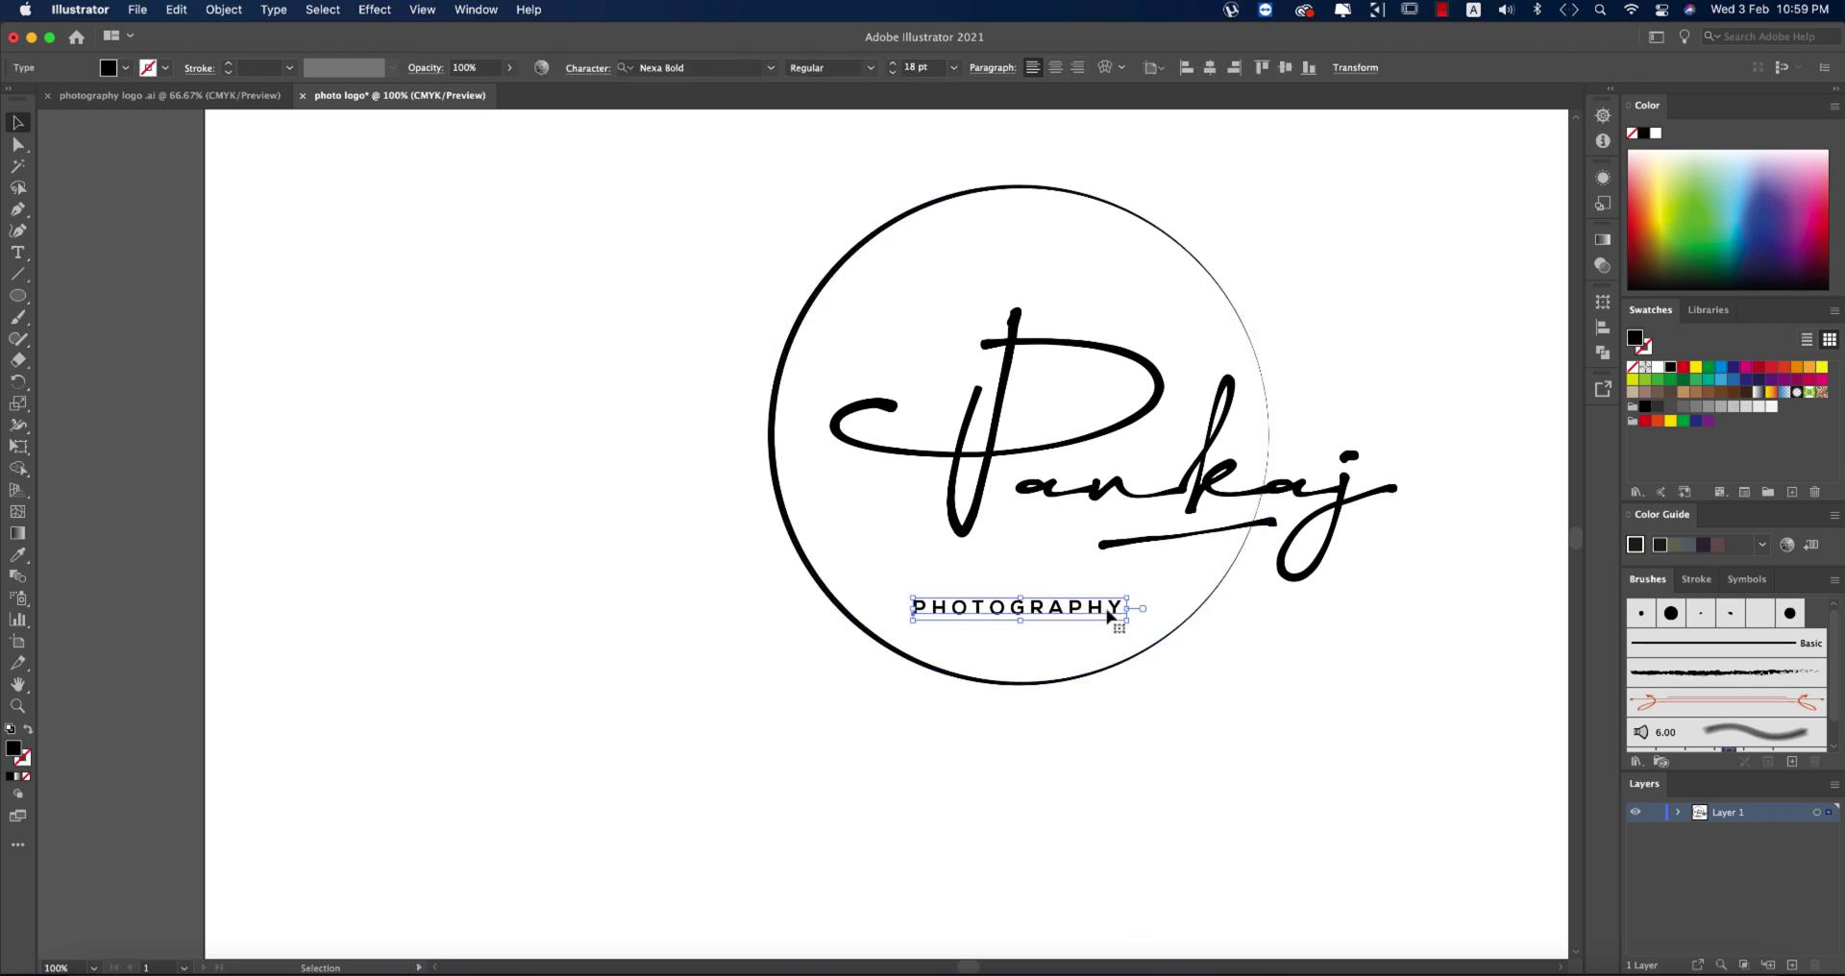
pyautogui.rightClick(1110, 616)
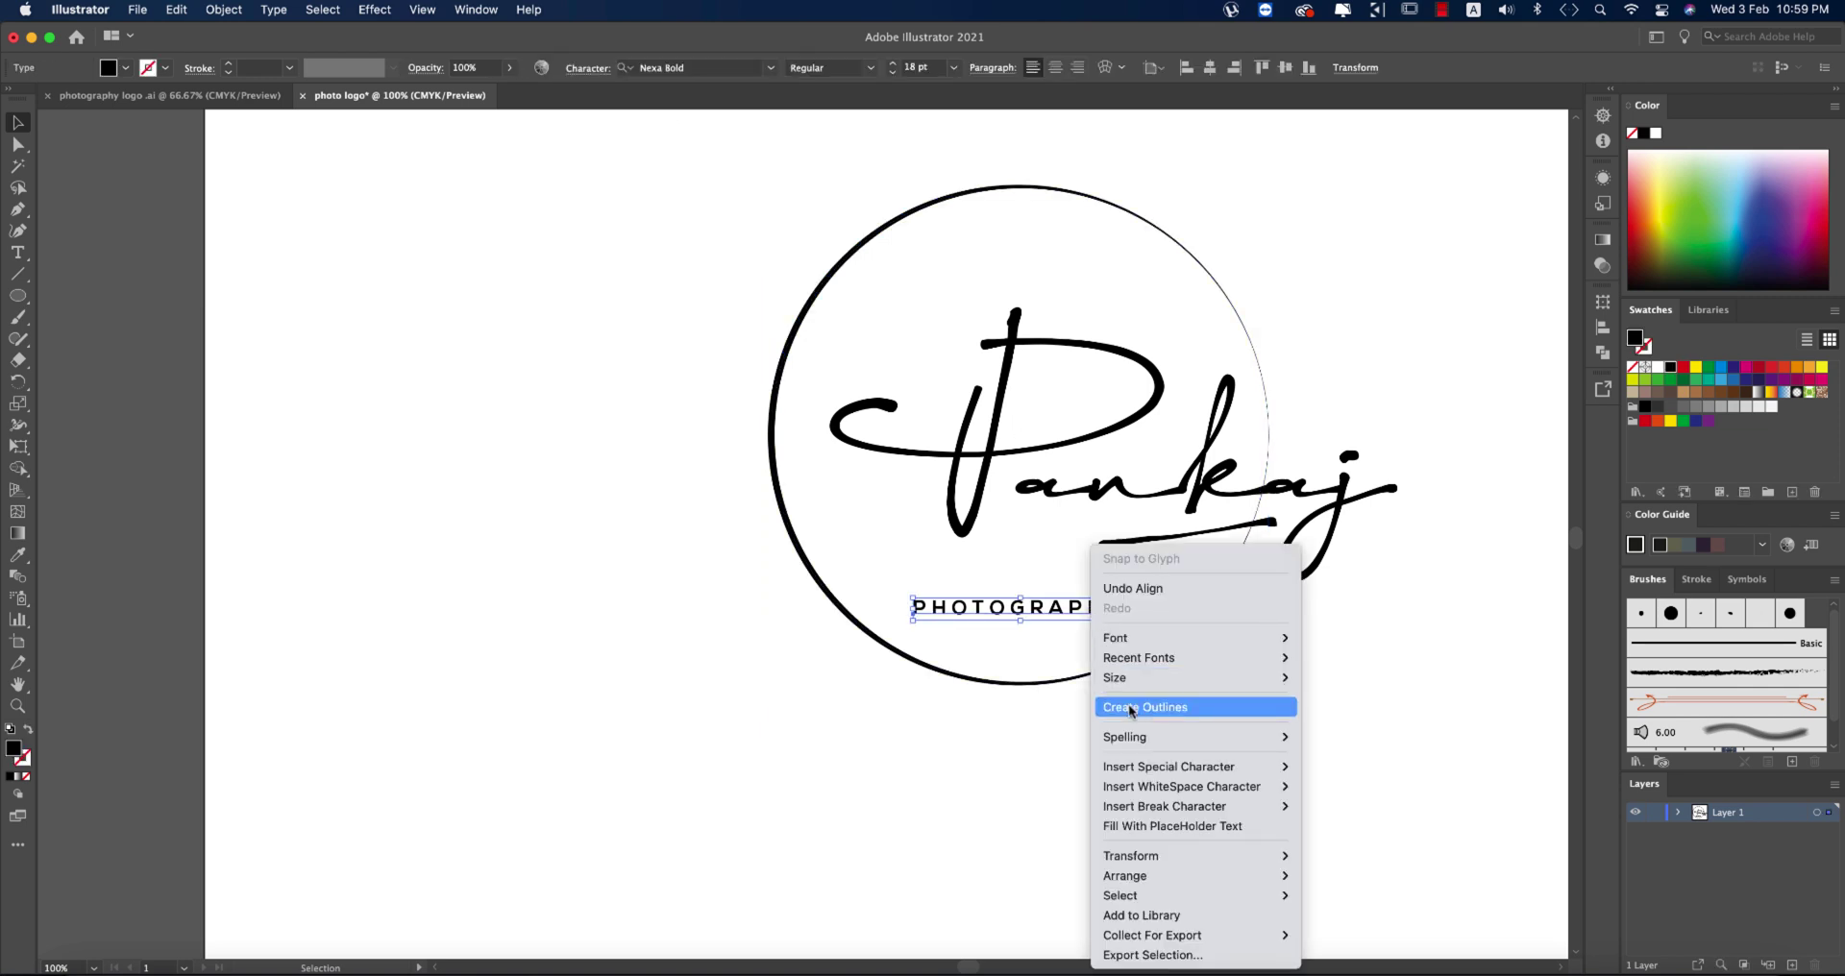
pyautogui.click(1249, 710)
pyautogui.click(1273, 725)
# Group the circle, signature, swash and PHOTOGRAPHY, then scale the logo to about 1157 px wide.
pyautogui.scroll(-1, 1273, 725)
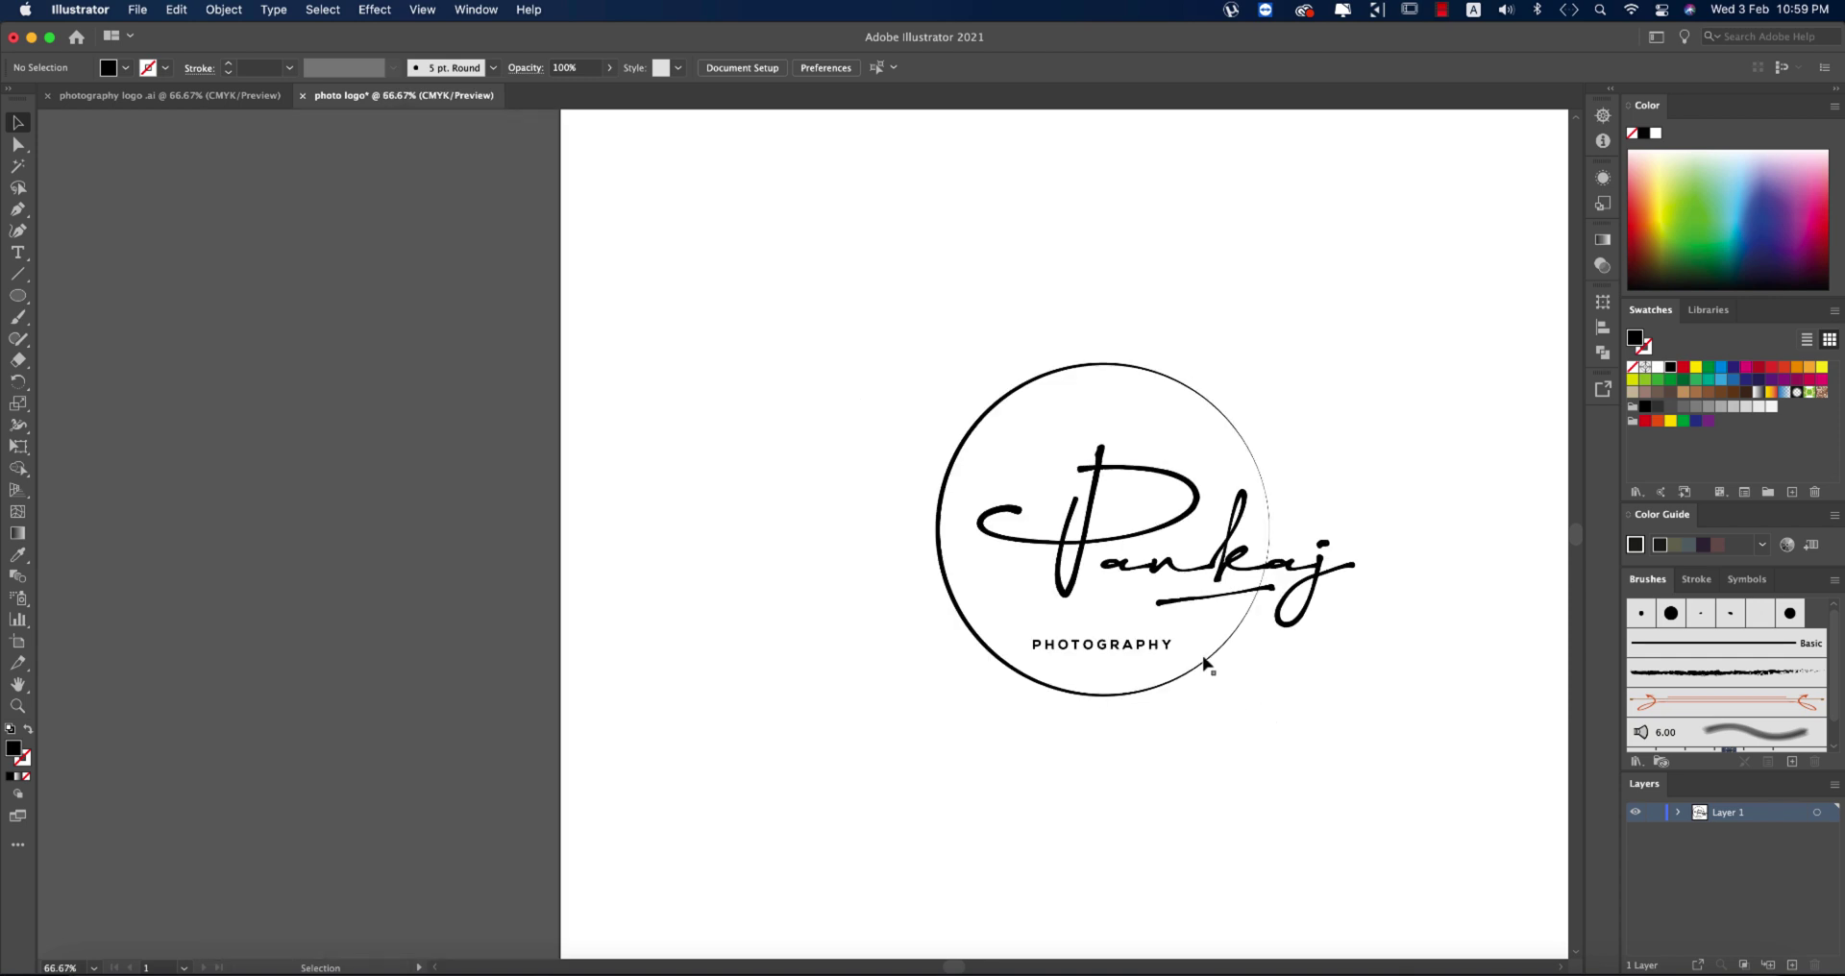
pyautogui.scroll(-1, 1278, 689)
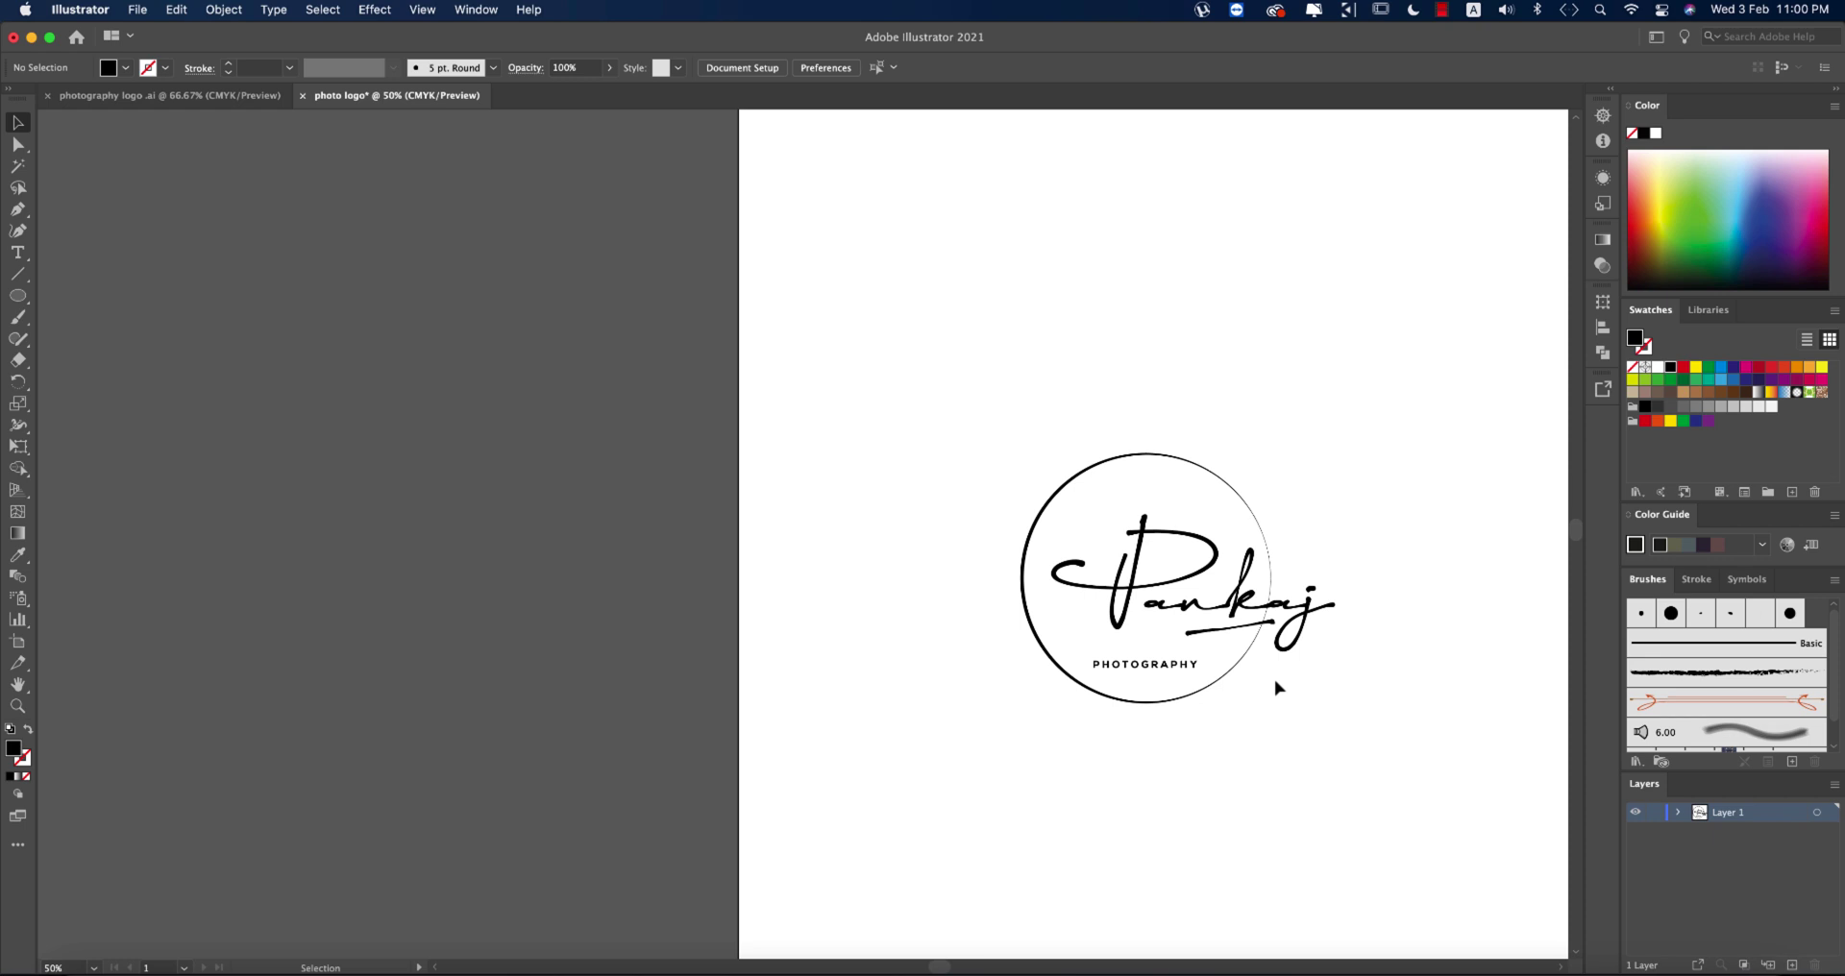
pyautogui.scroll(-2, 1277, 684)
pyautogui.hscroll(5, 1265, 709)
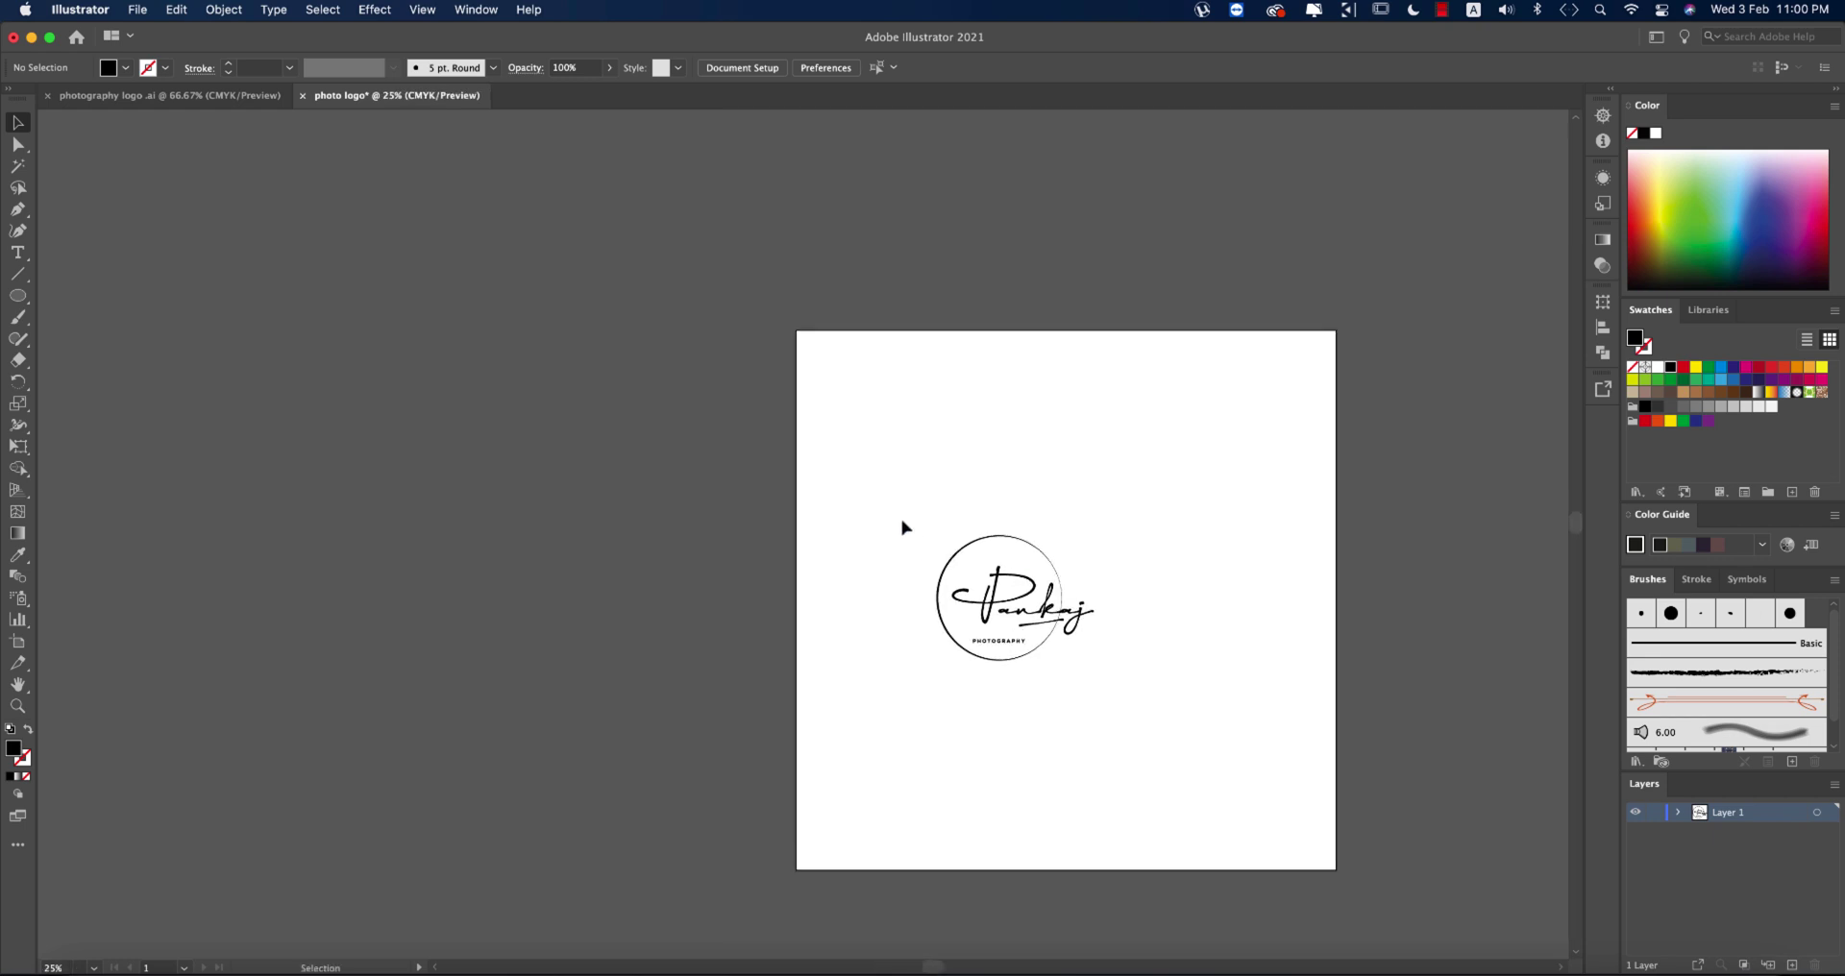
pyautogui.moveTo(889, 510); pyautogui.dragTo(1180, 723)
pyautogui.press('super+g')
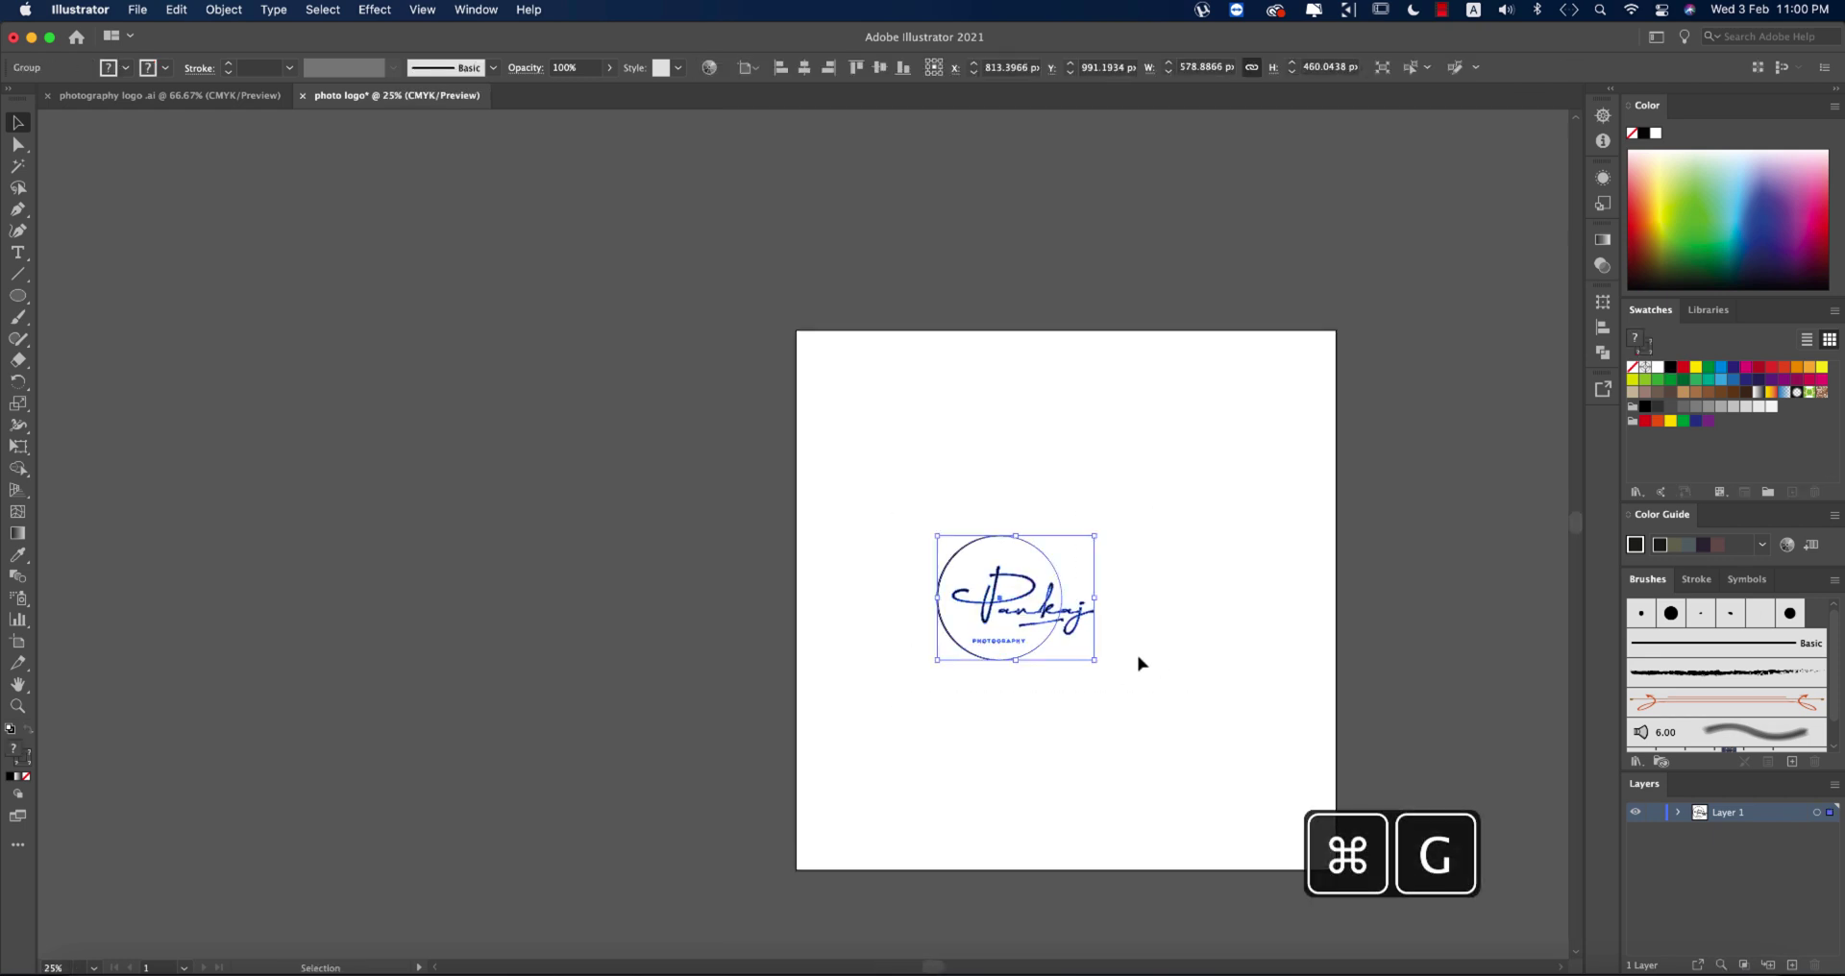
pyautogui.moveTo(1094, 602); pyautogui.dragTo(927, 580)
pyautogui.scroll(-1, 1174, 659)
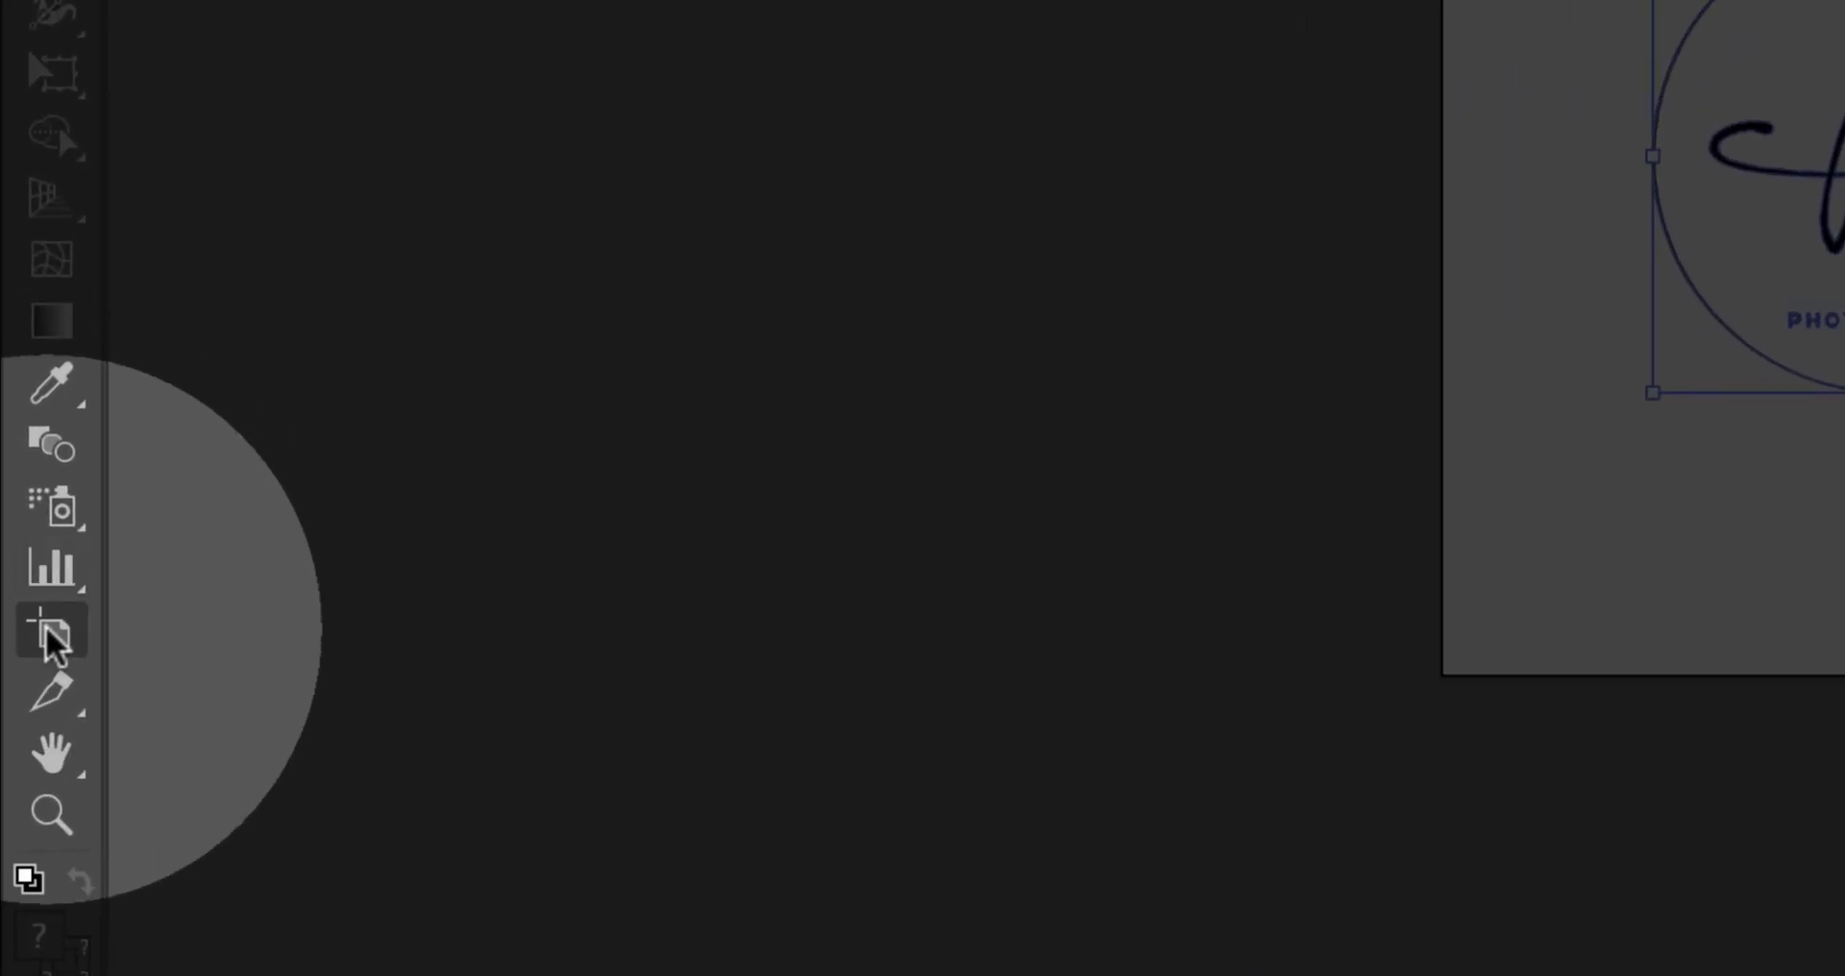
# Alt-drag the logo's artboard to the right to make a duplicate artboard.
pyautogui.click(46, 632)
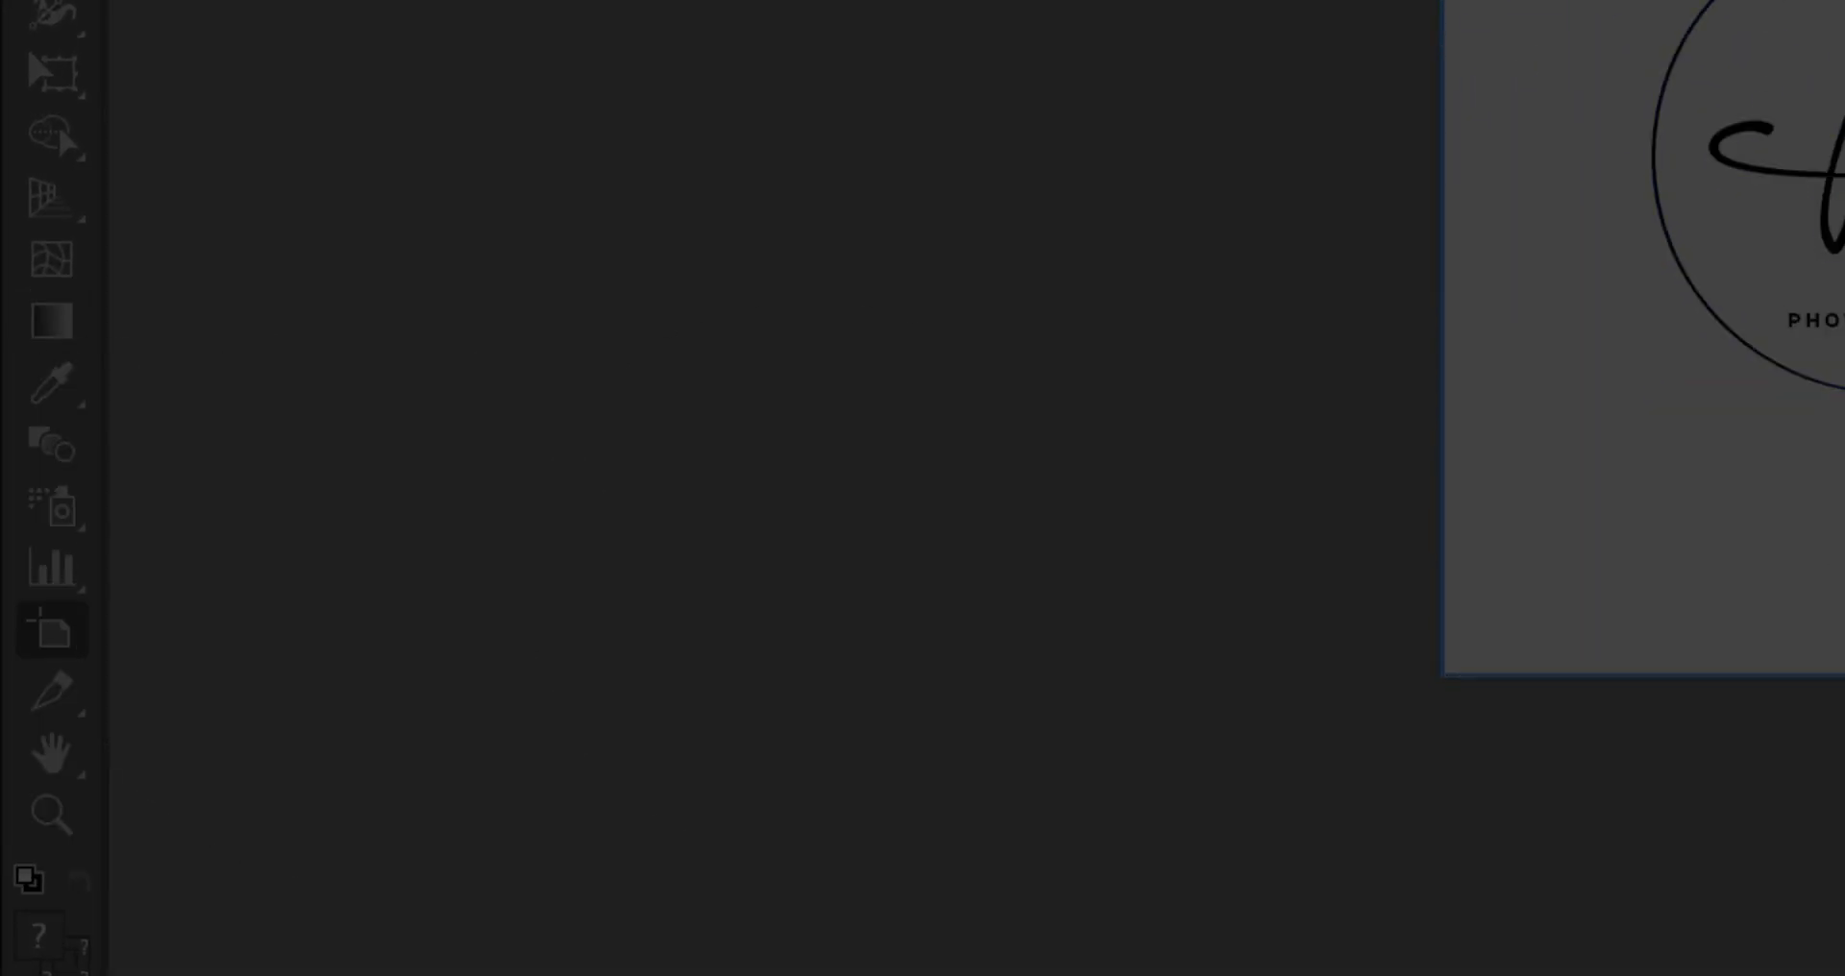
pyautogui.moveTo(740, 609); pyautogui.dragTo(1124, 610)
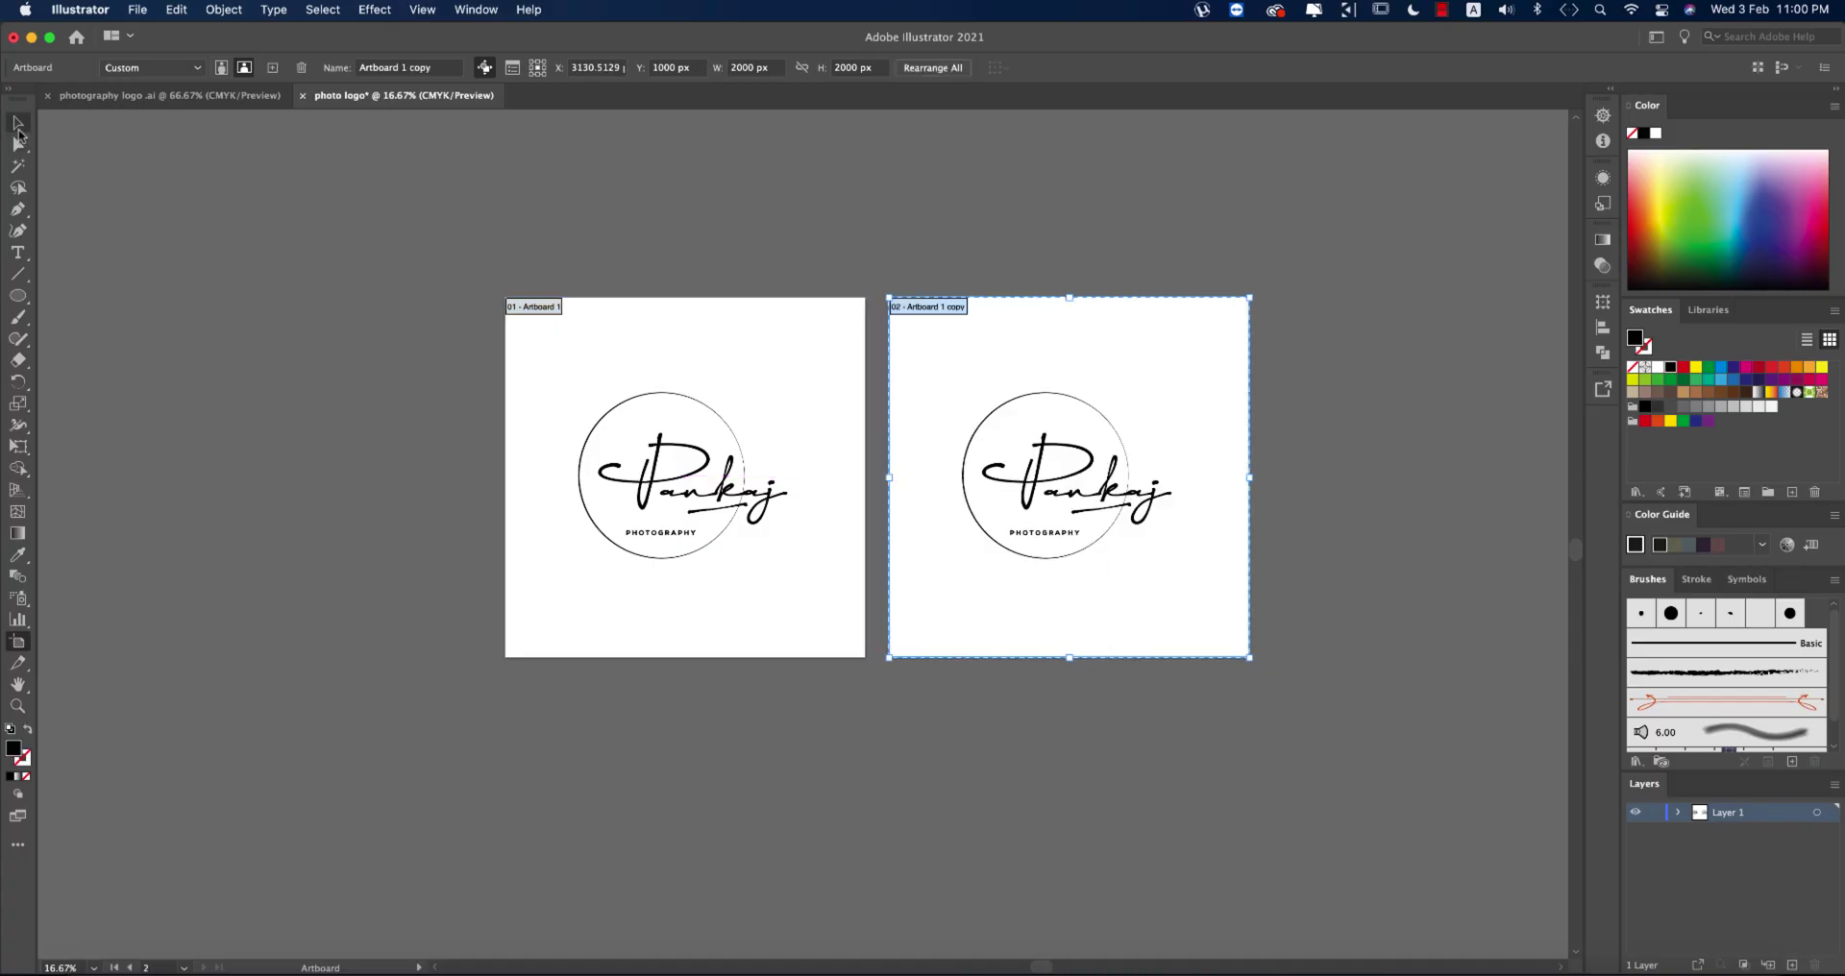
pyautogui.click(20, 133)
# Try a white fill on the copied logo, then undo back to the black logo.
pyautogui.click(1015, 456)
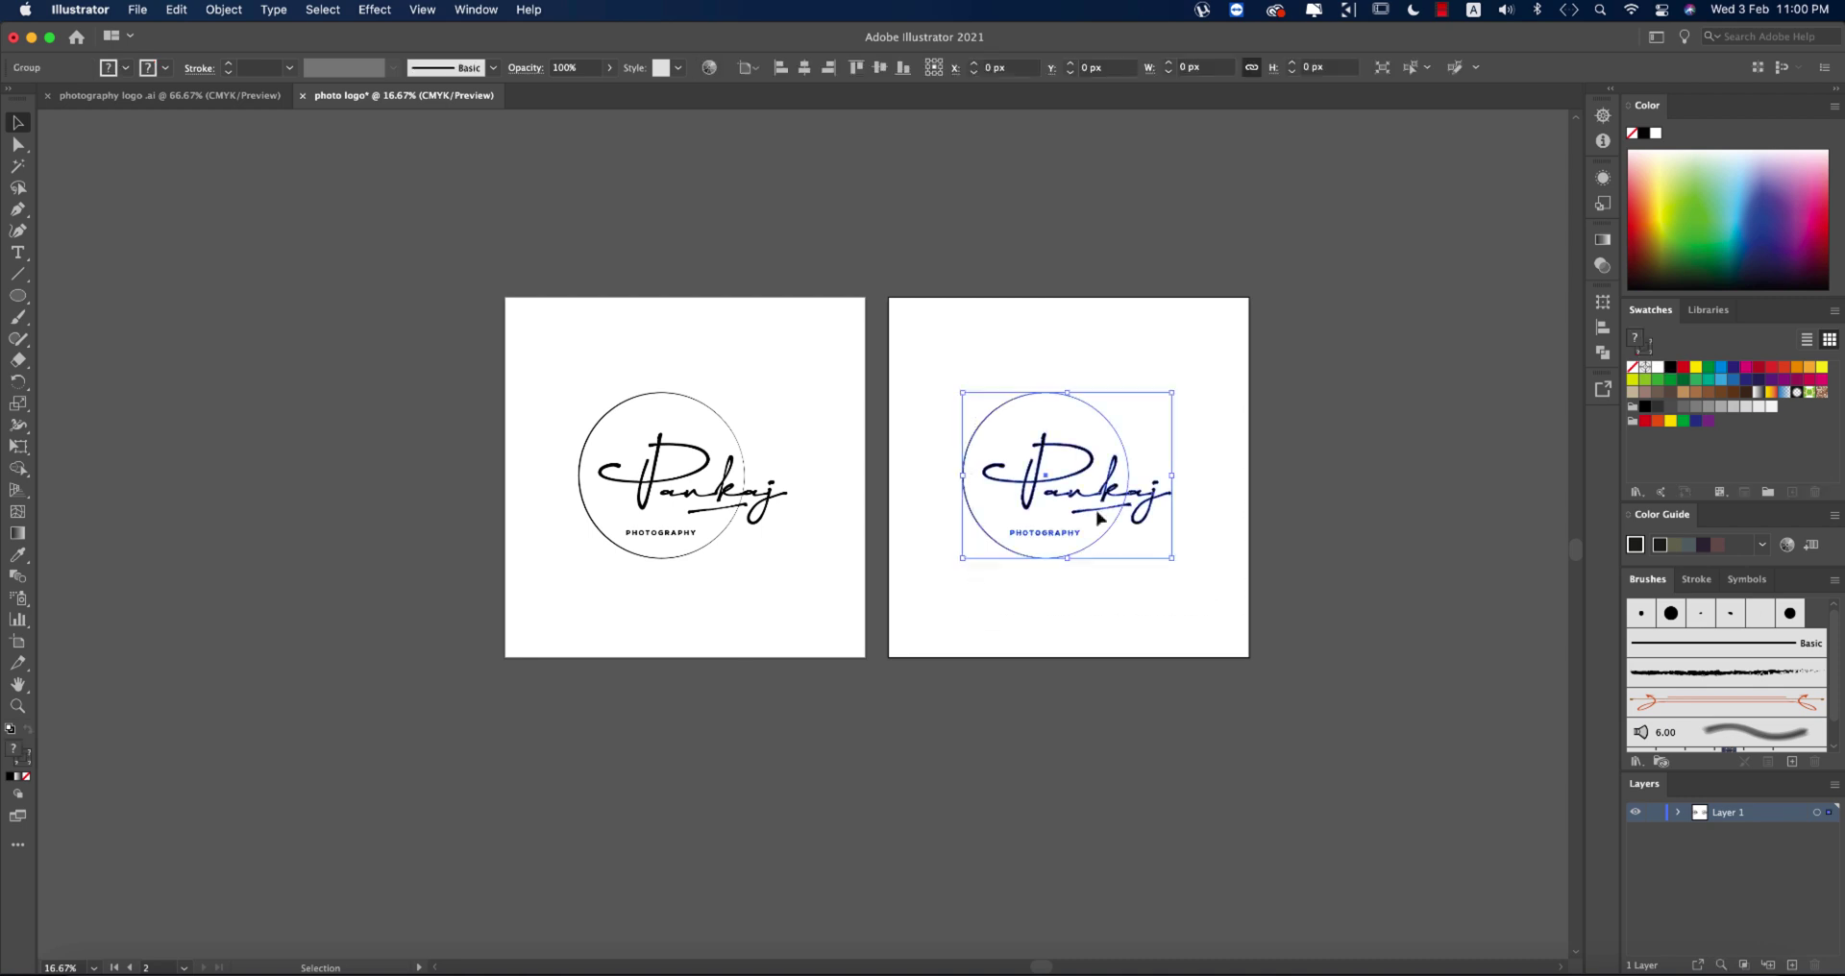
pyautogui.click(126, 69)
pyautogui.click(150, 151)
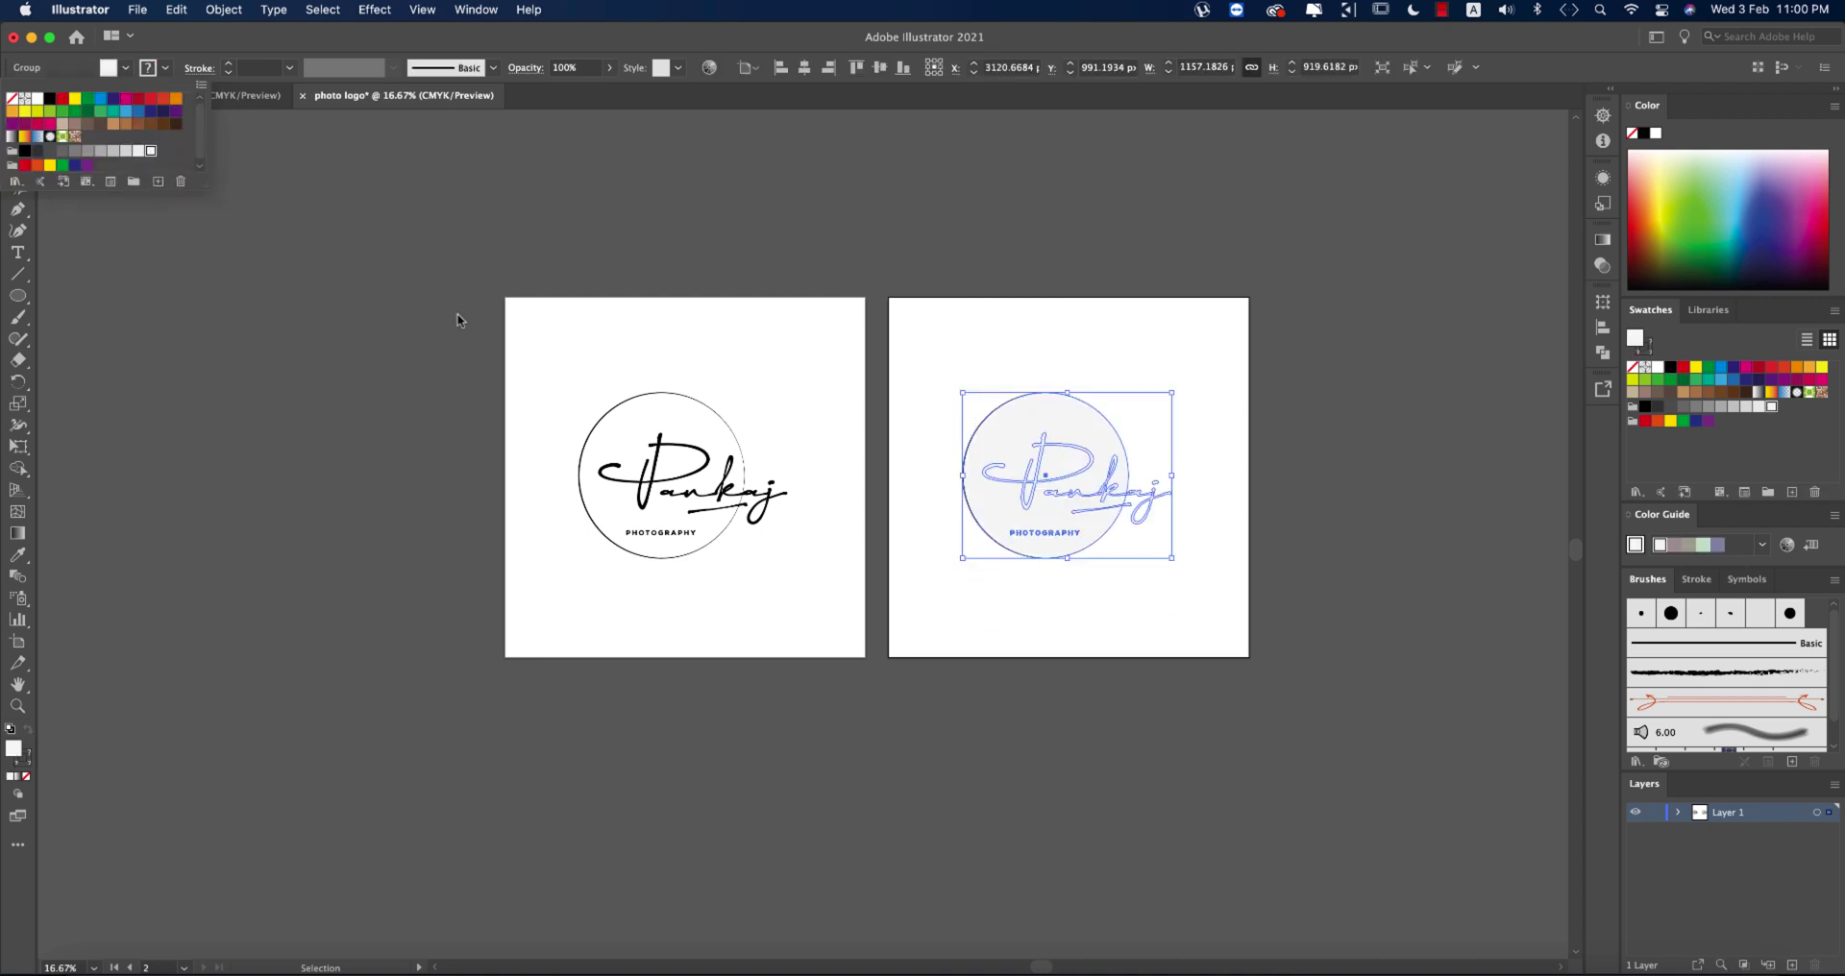
pyautogui.press('super+z')
pyautogui.press('a')
pyautogui.click(1139, 605)
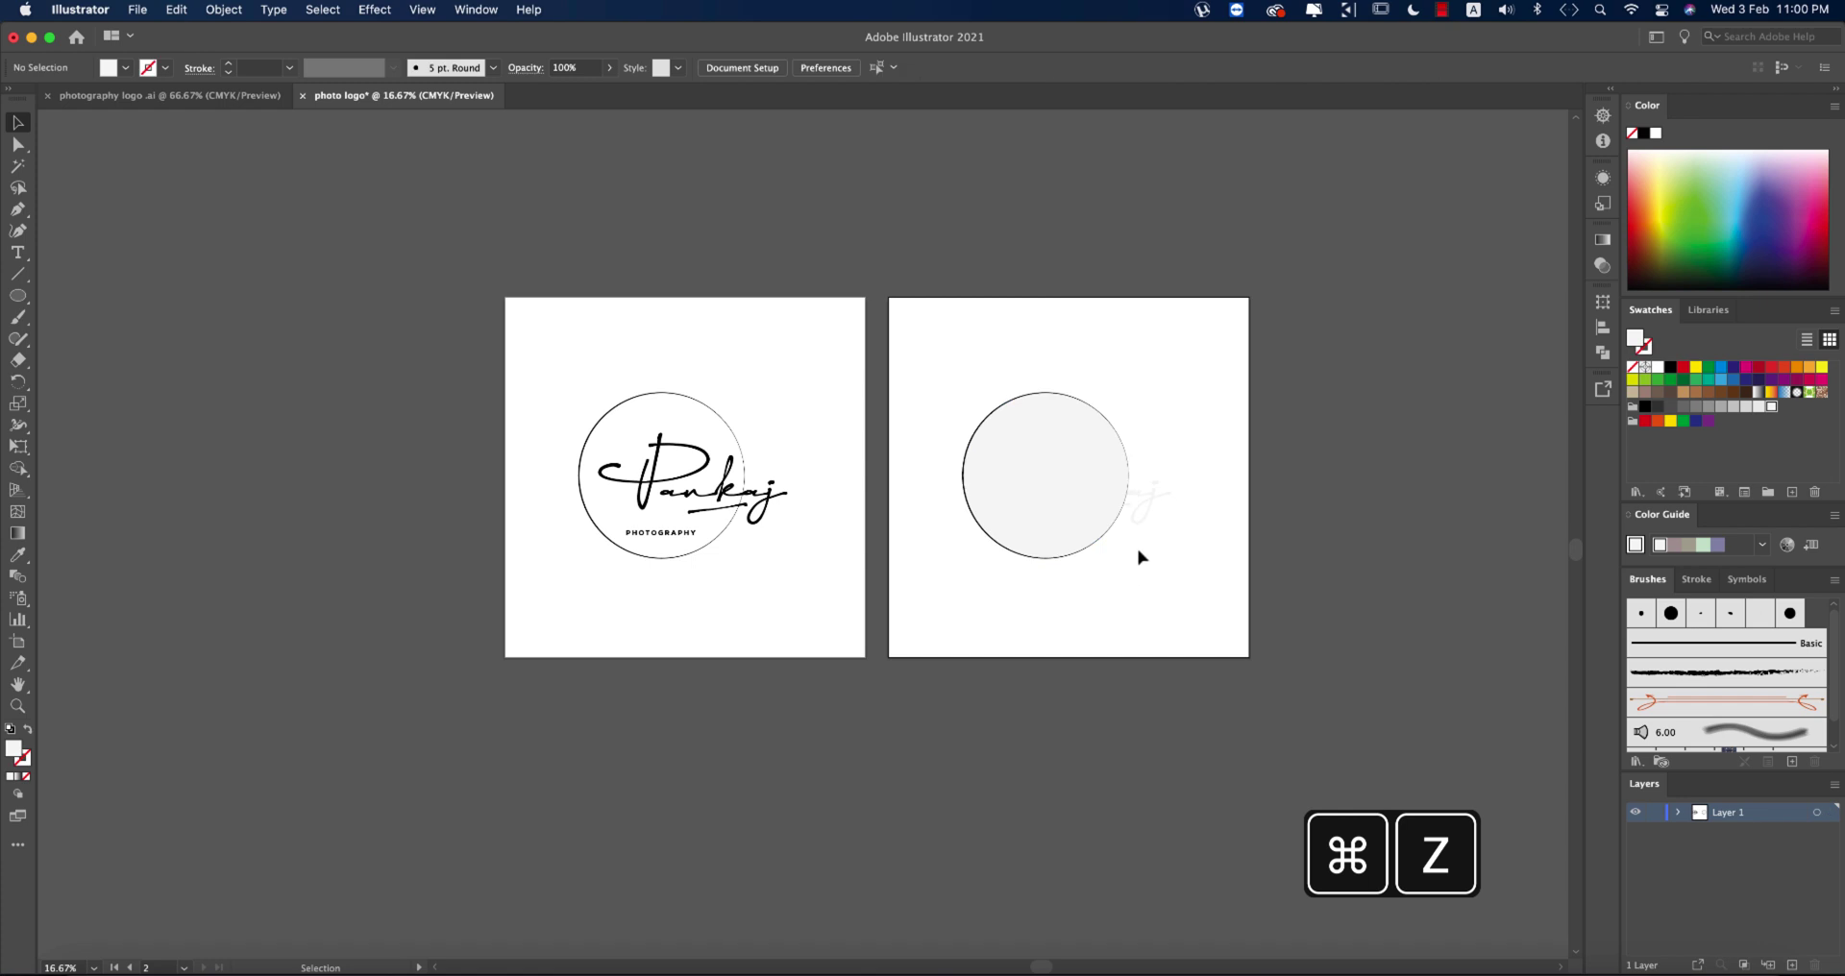
pyautogui.scroll(2, 1115, 509)
pyautogui.press('super+z')
pyautogui.press('super+z')
pyautogui.press('super+z')
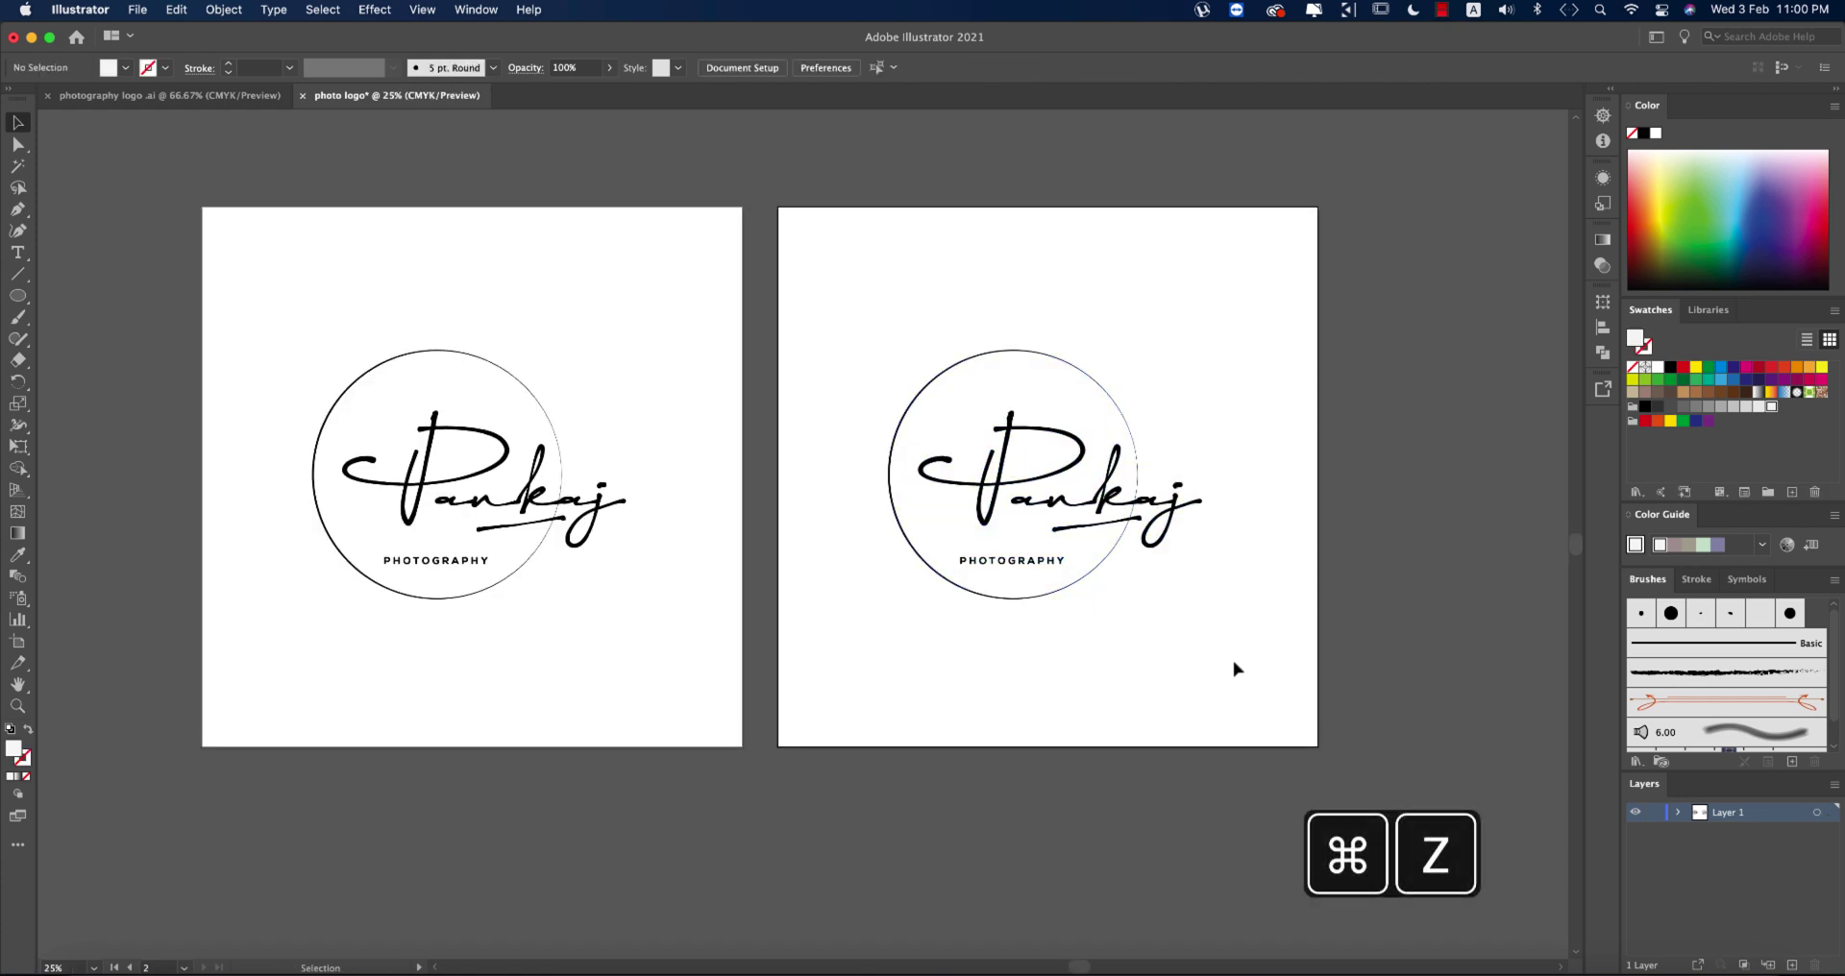
pyautogui.scroll(2, 1139, 462)
# Expand the copied logo's circle outline into a filled shape with Object > Expand Appearance.
pyautogui.click(1120, 476)
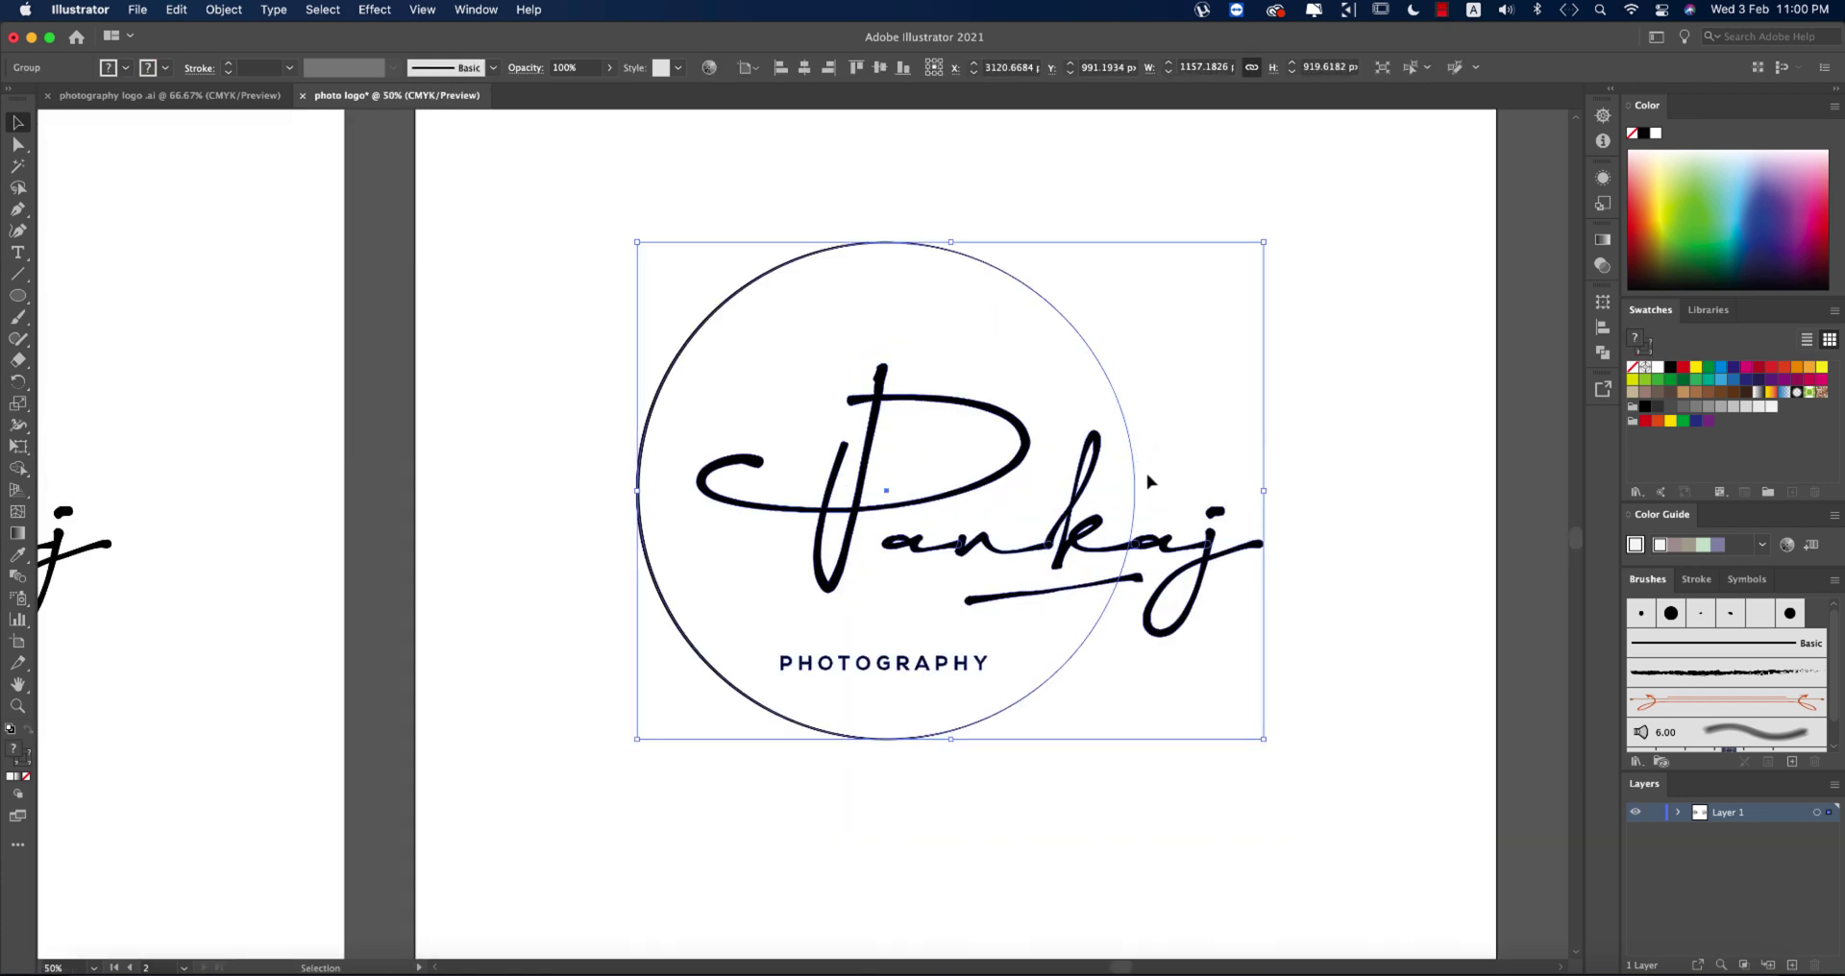
pyautogui.rightClick(1139, 477)
pyautogui.click(1231, 638)
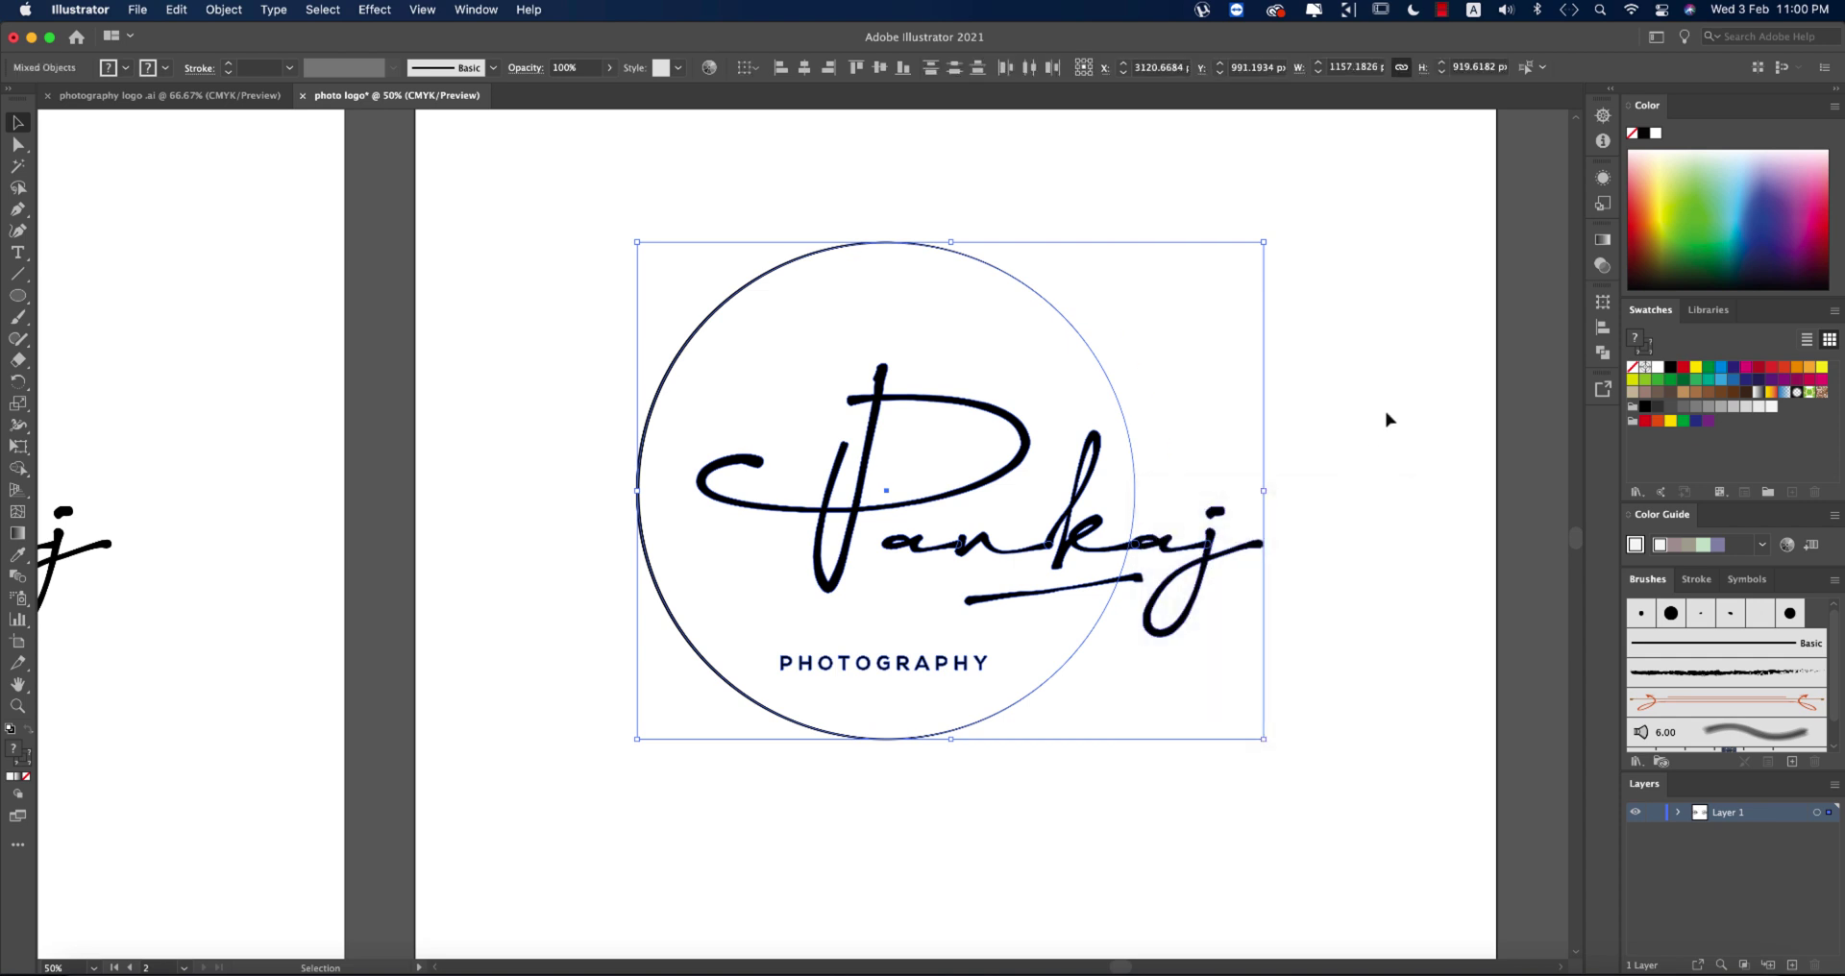
pyautogui.press('super+z')
pyautogui.press('v')
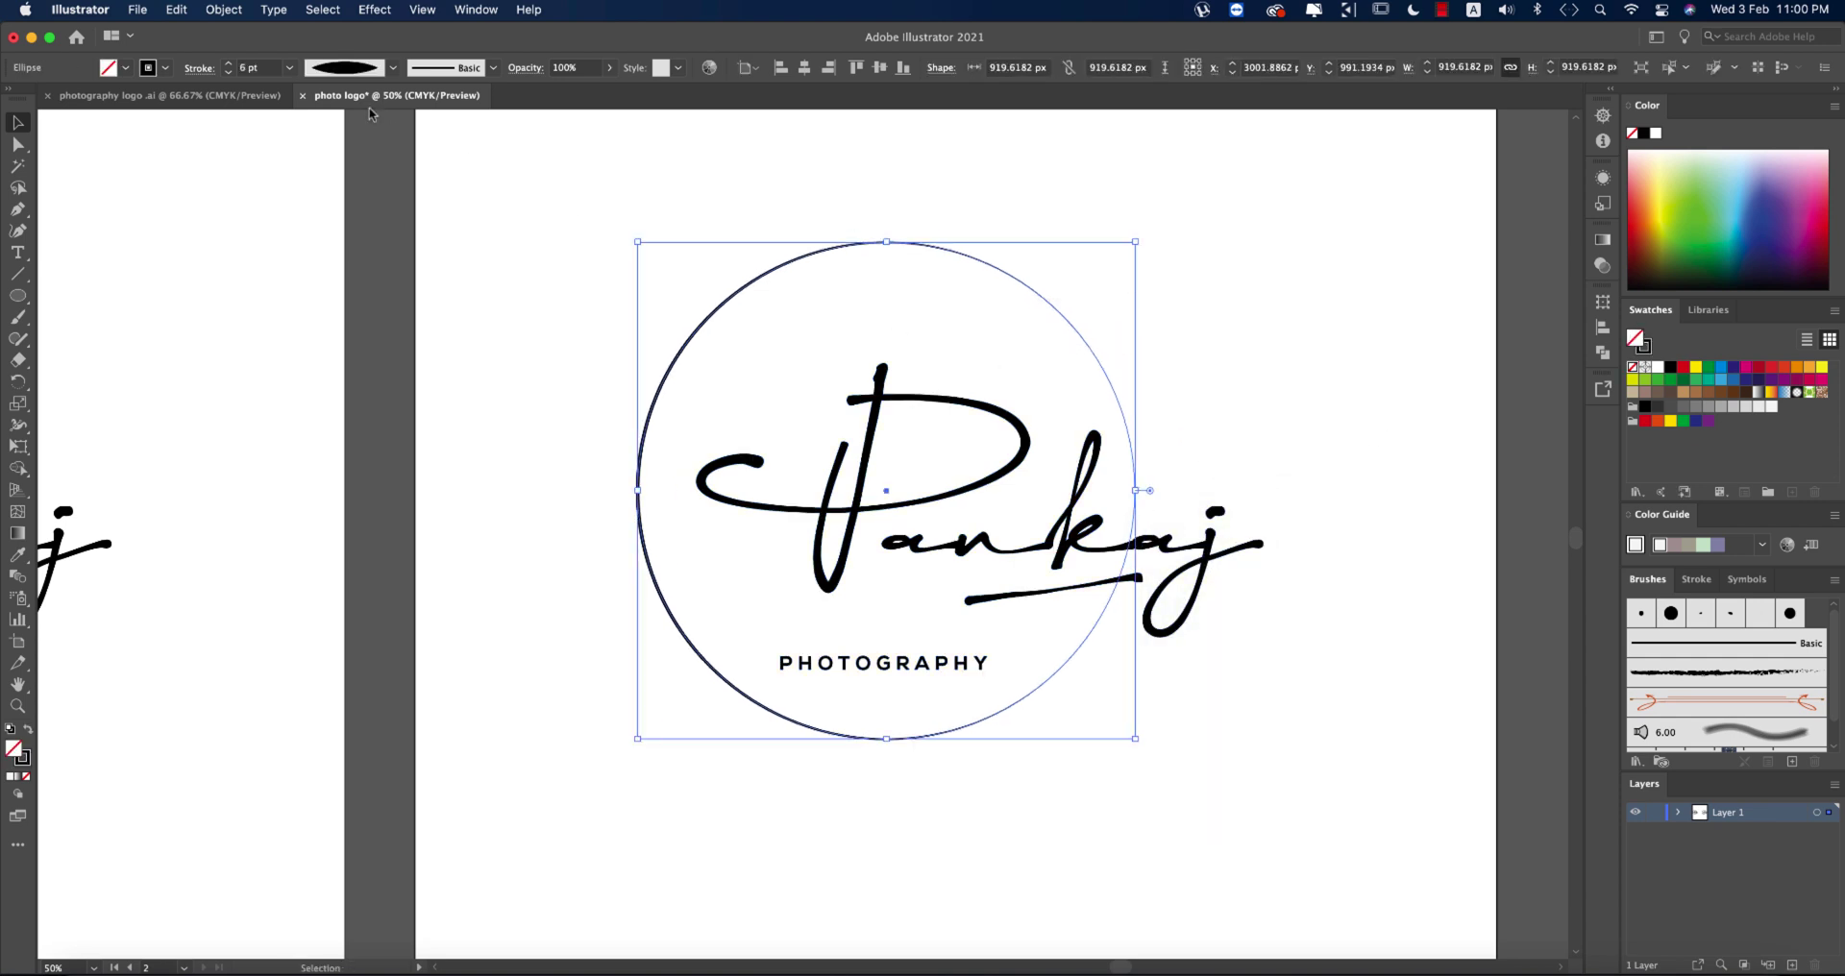
pyautogui.click(224, 10)
pyautogui.click(233, 254)
pyautogui.click(1244, 448)
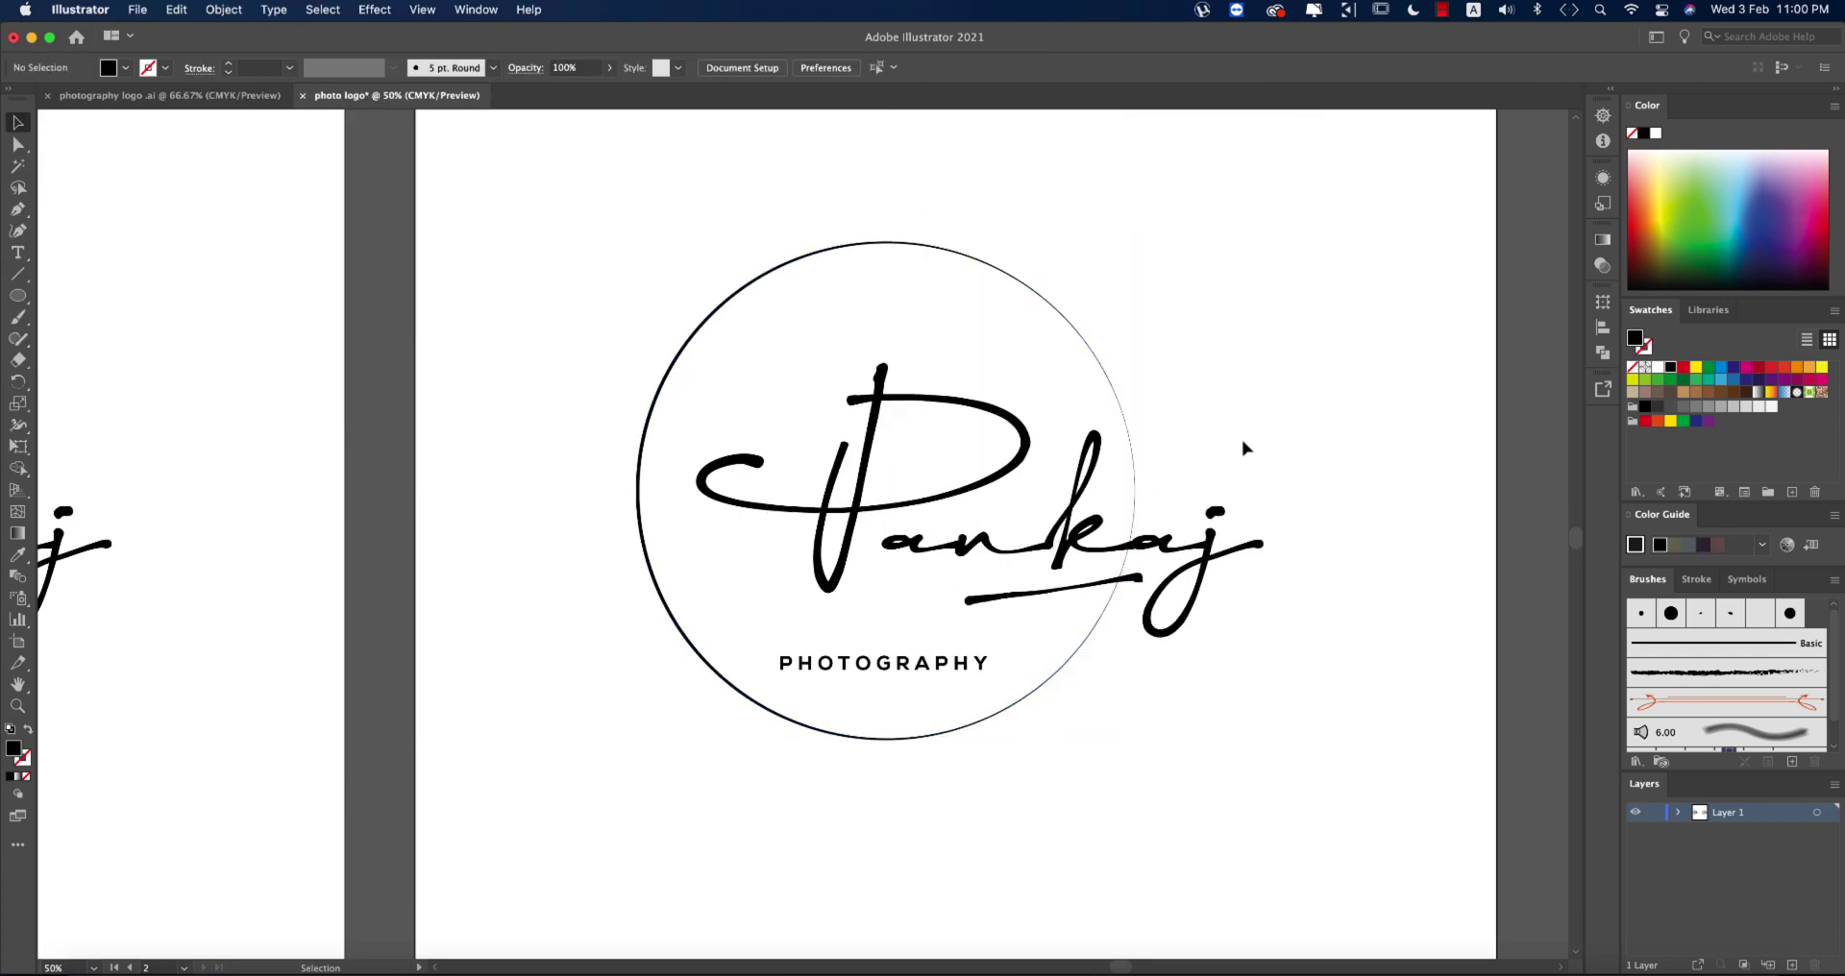
# Set the circle's stroke weight to 10 pt after trying 17 pt.
pyautogui.press('super+z')
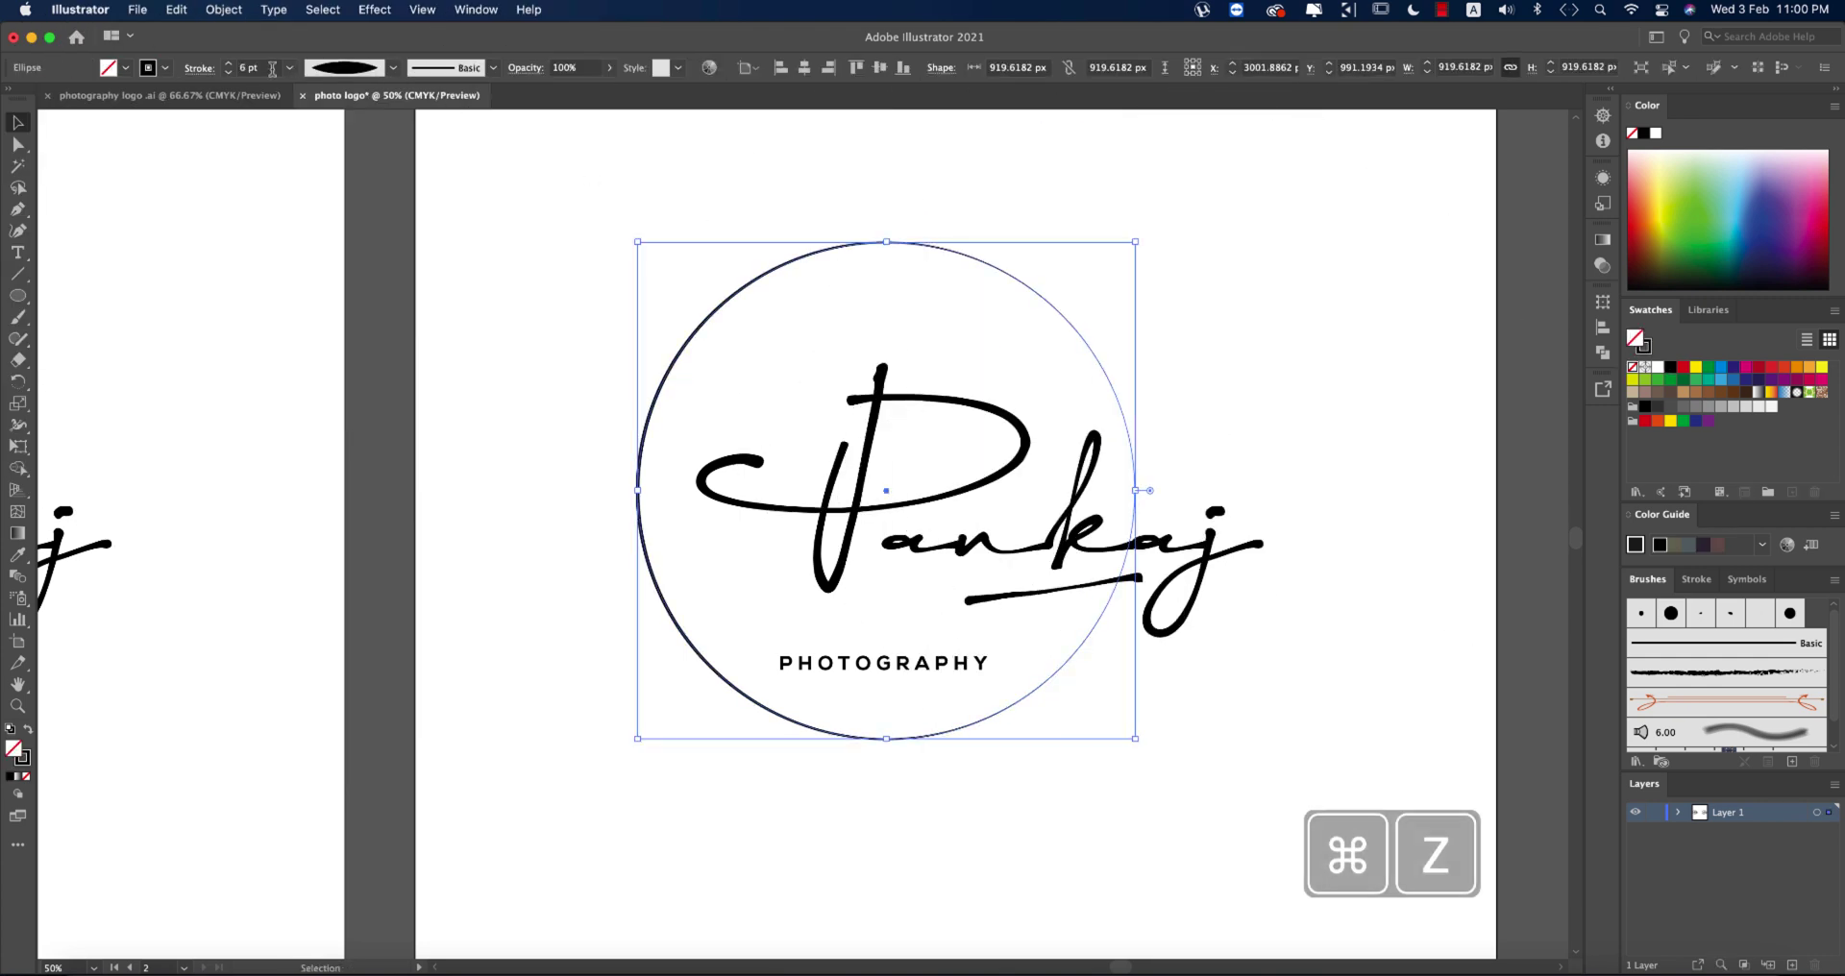
pyautogui.click(268, 69)
pyautogui.write('17')
pyautogui.press('Return')
pyautogui.press('Down')
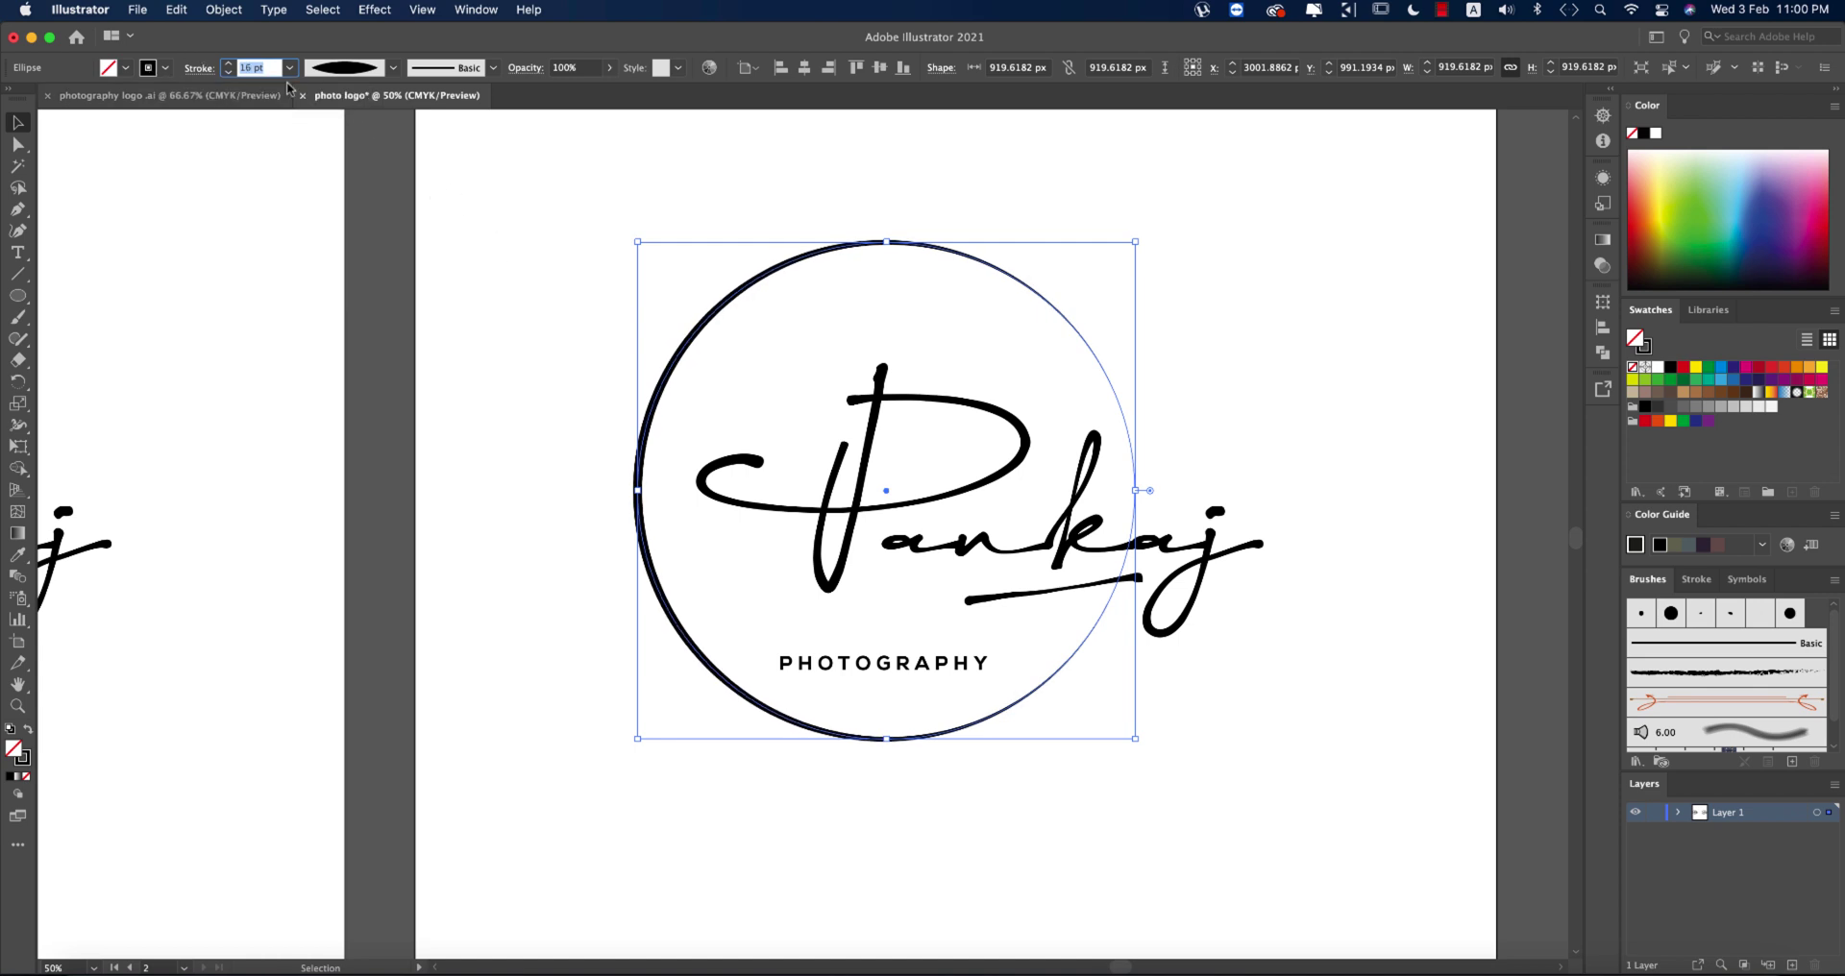
pyautogui.press('Return')
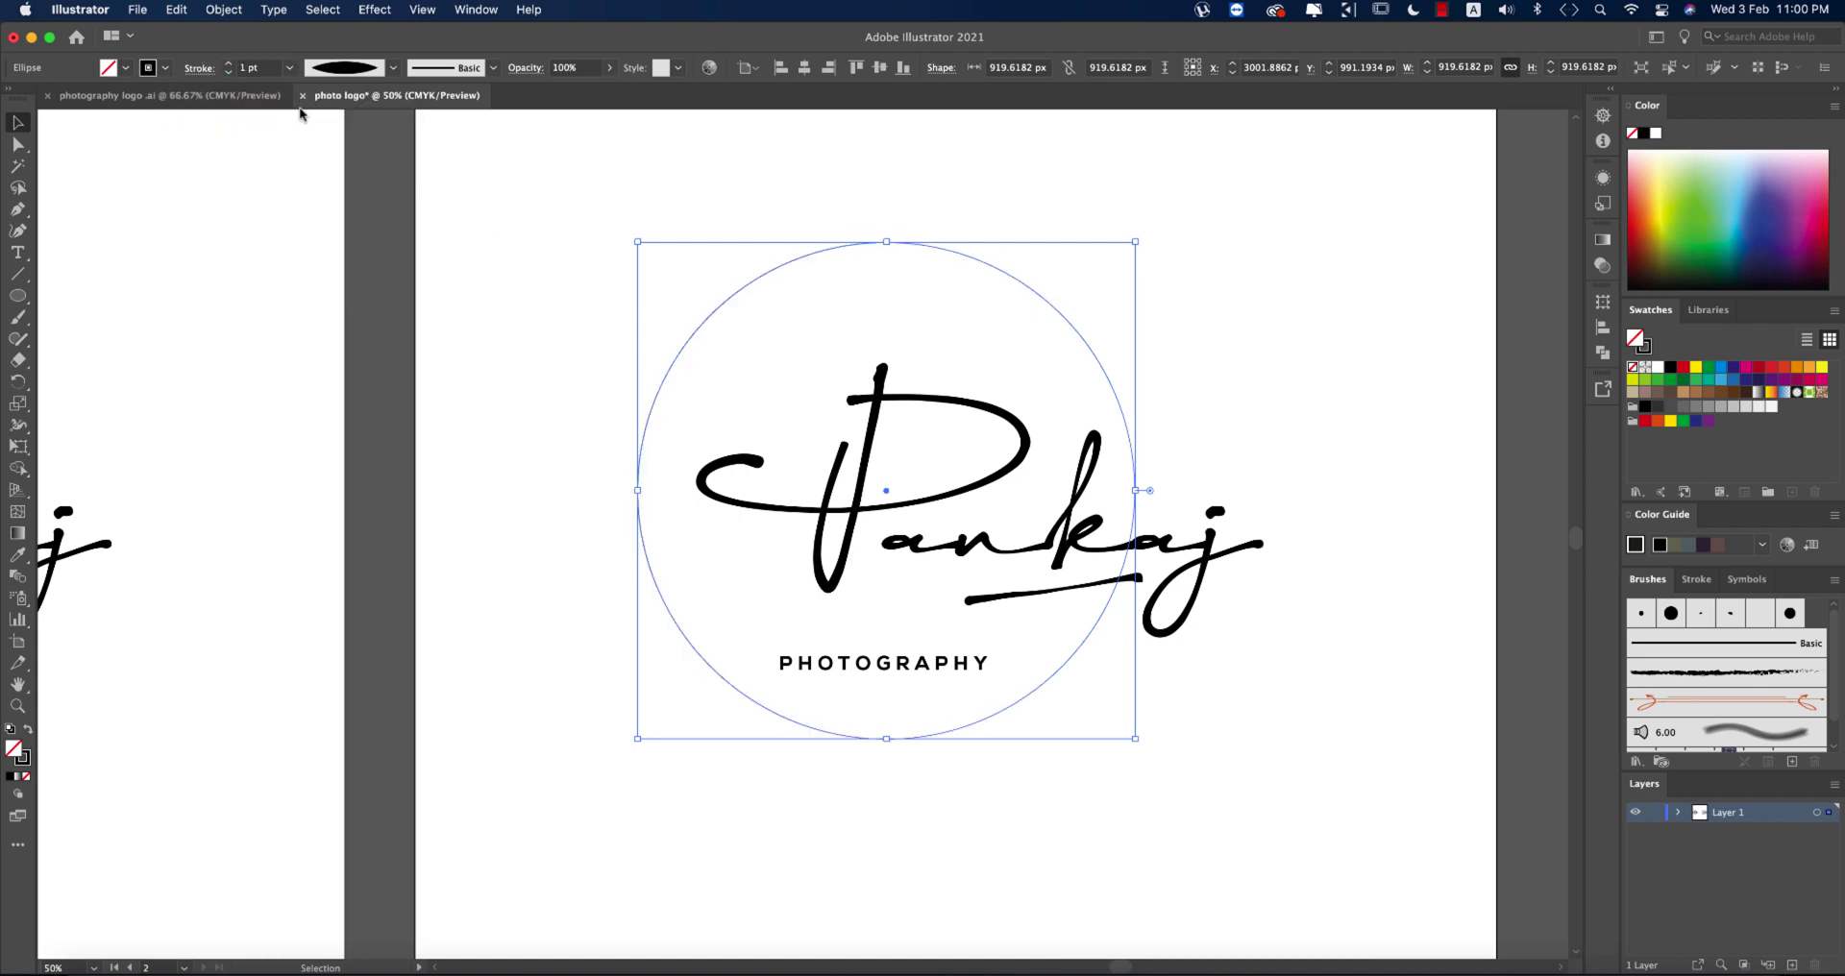
pyautogui.click(257, 69)
pyautogui.press('Return')
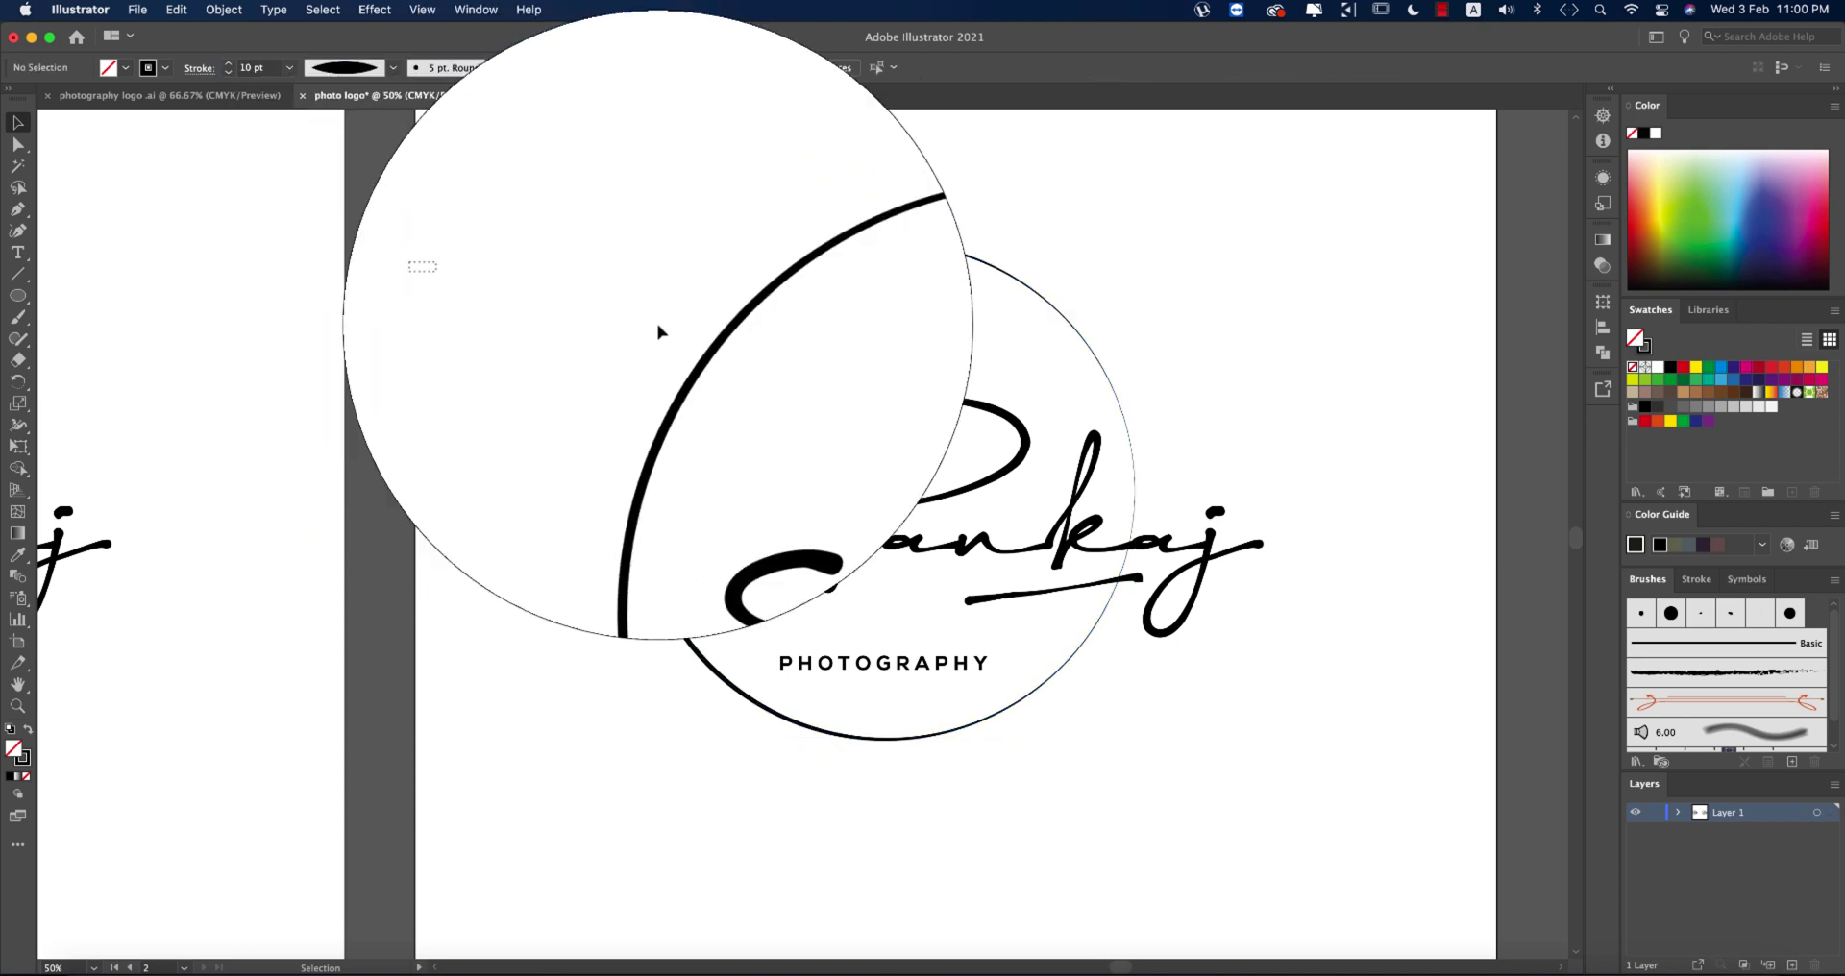
# Expand the 10 pt stroke into a filled shape and check both artboards' logos.
pyautogui.click(224, 10)
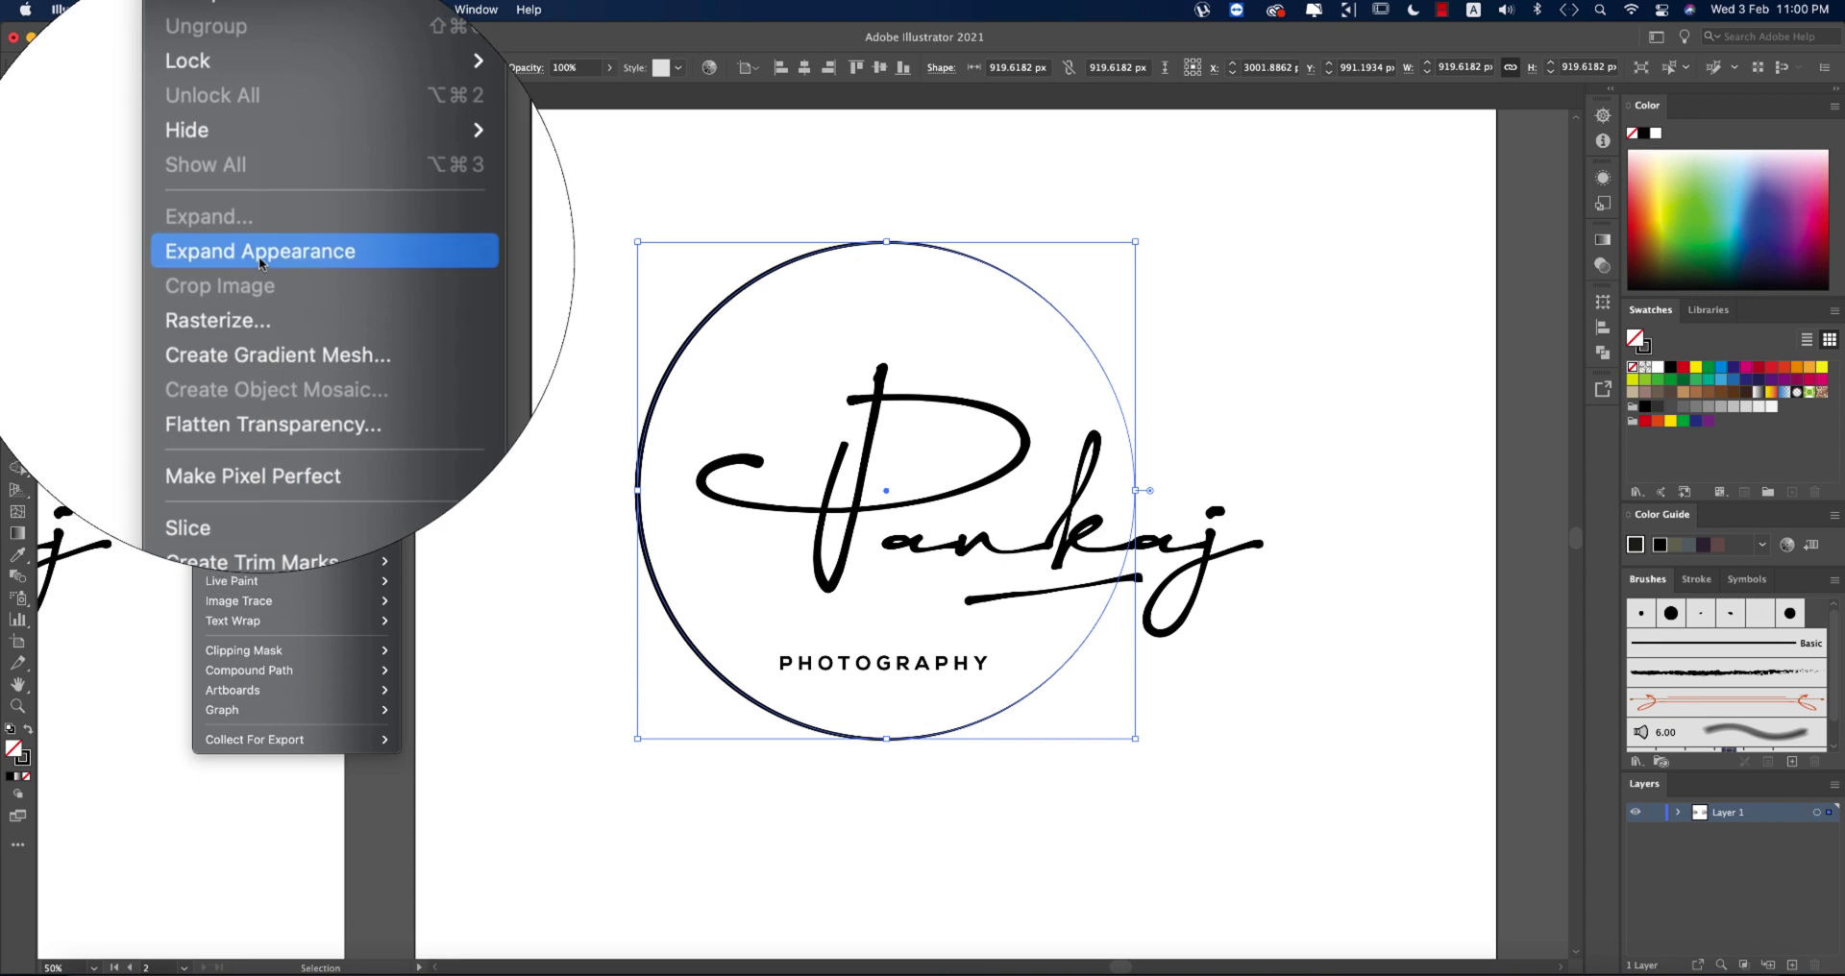
pyautogui.click(252, 244)
pyautogui.click(1195, 465)
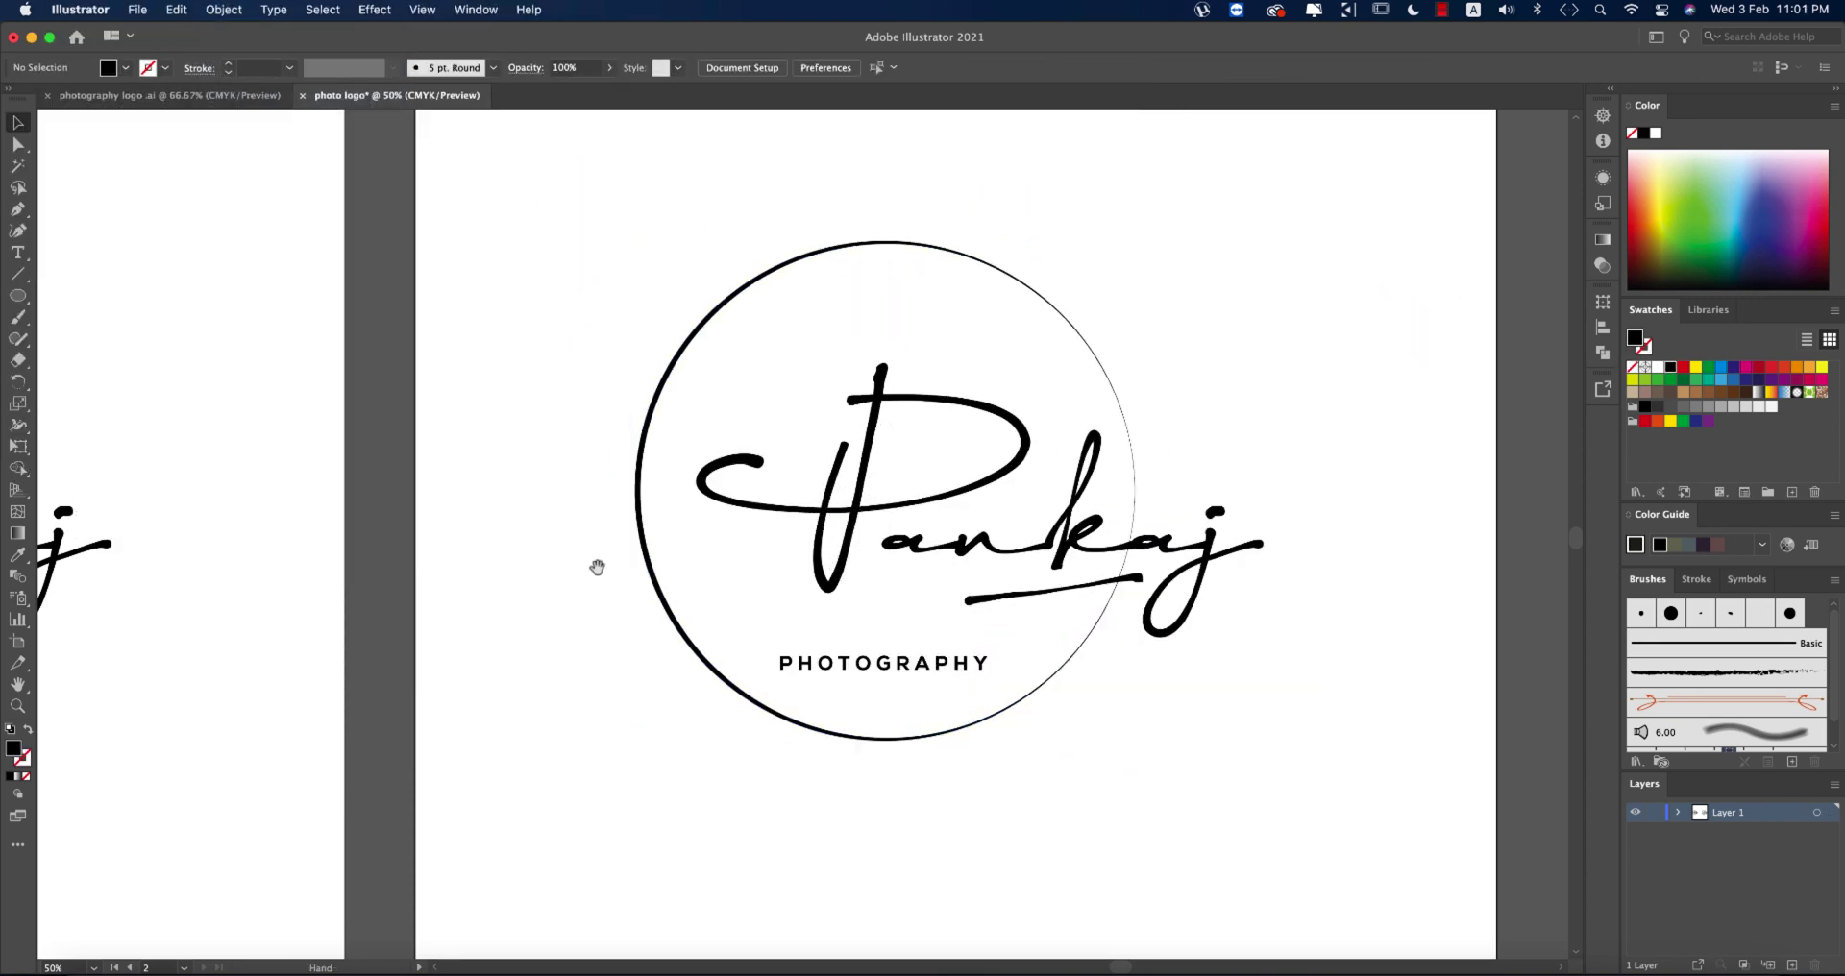
pyautogui.moveTo(598, 570); pyautogui.dragTo(1183, 454)
pyautogui.click(515, 229)
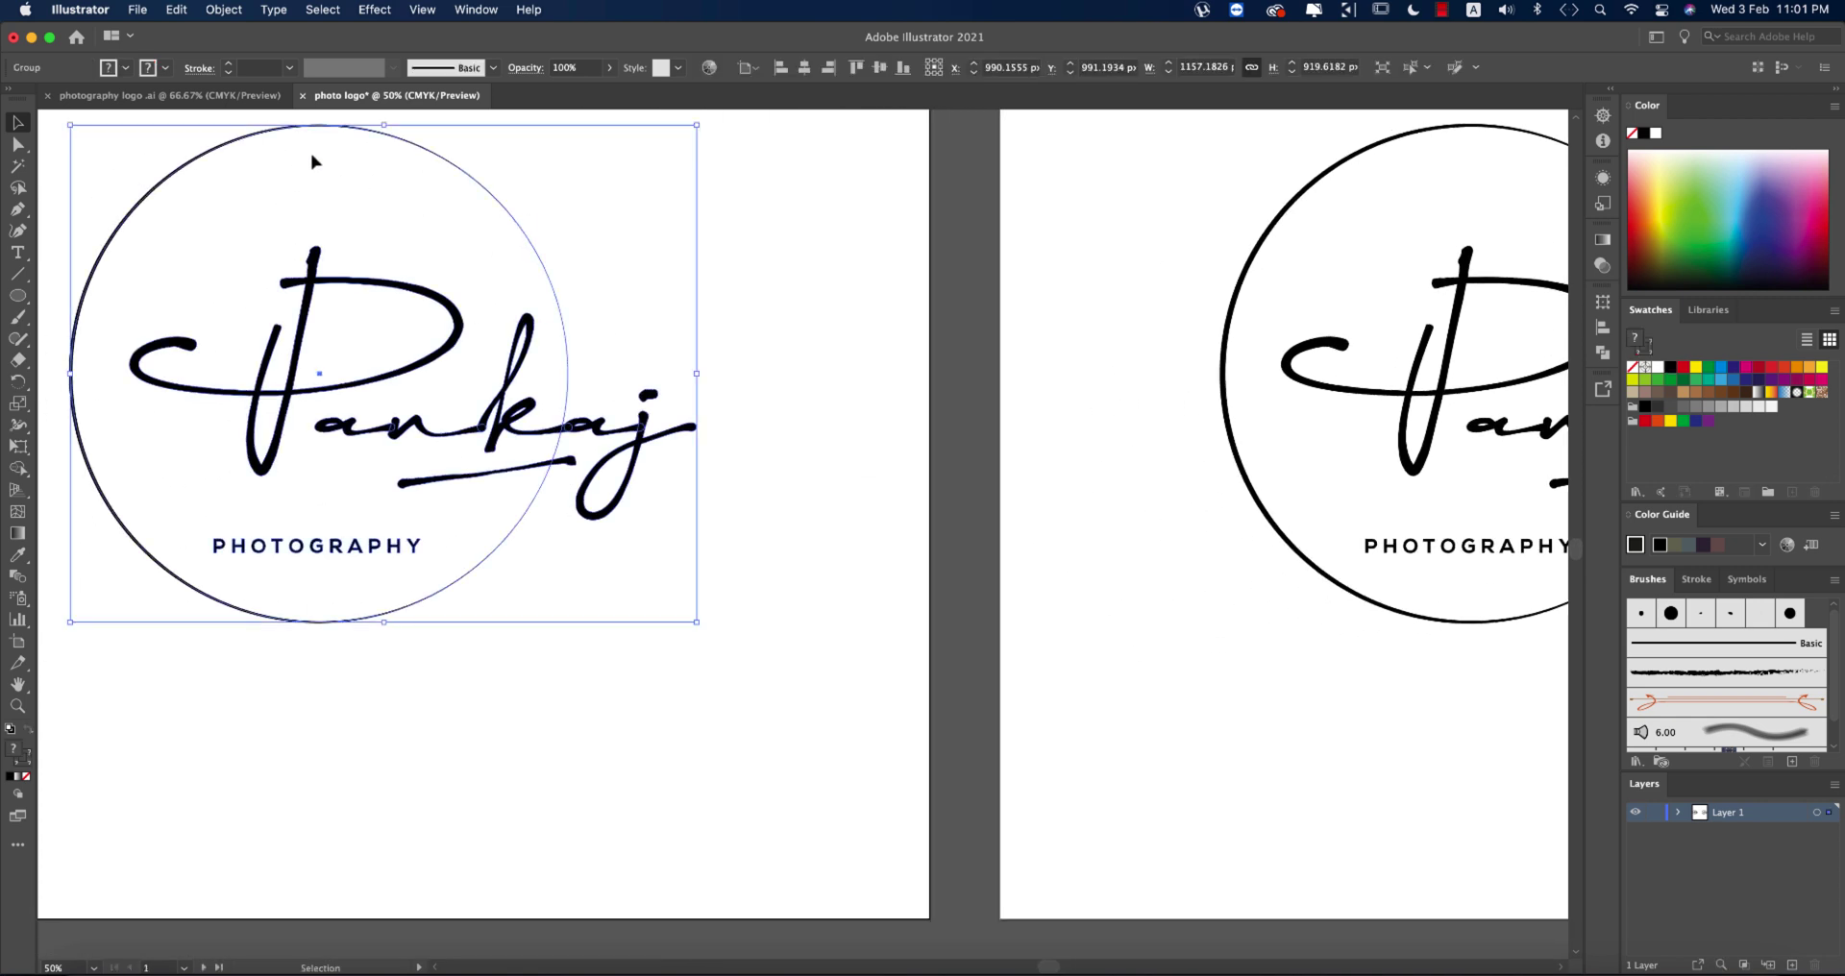
pyautogui.moveTo(840, 403); pyautogui.dragTo(213, 442)
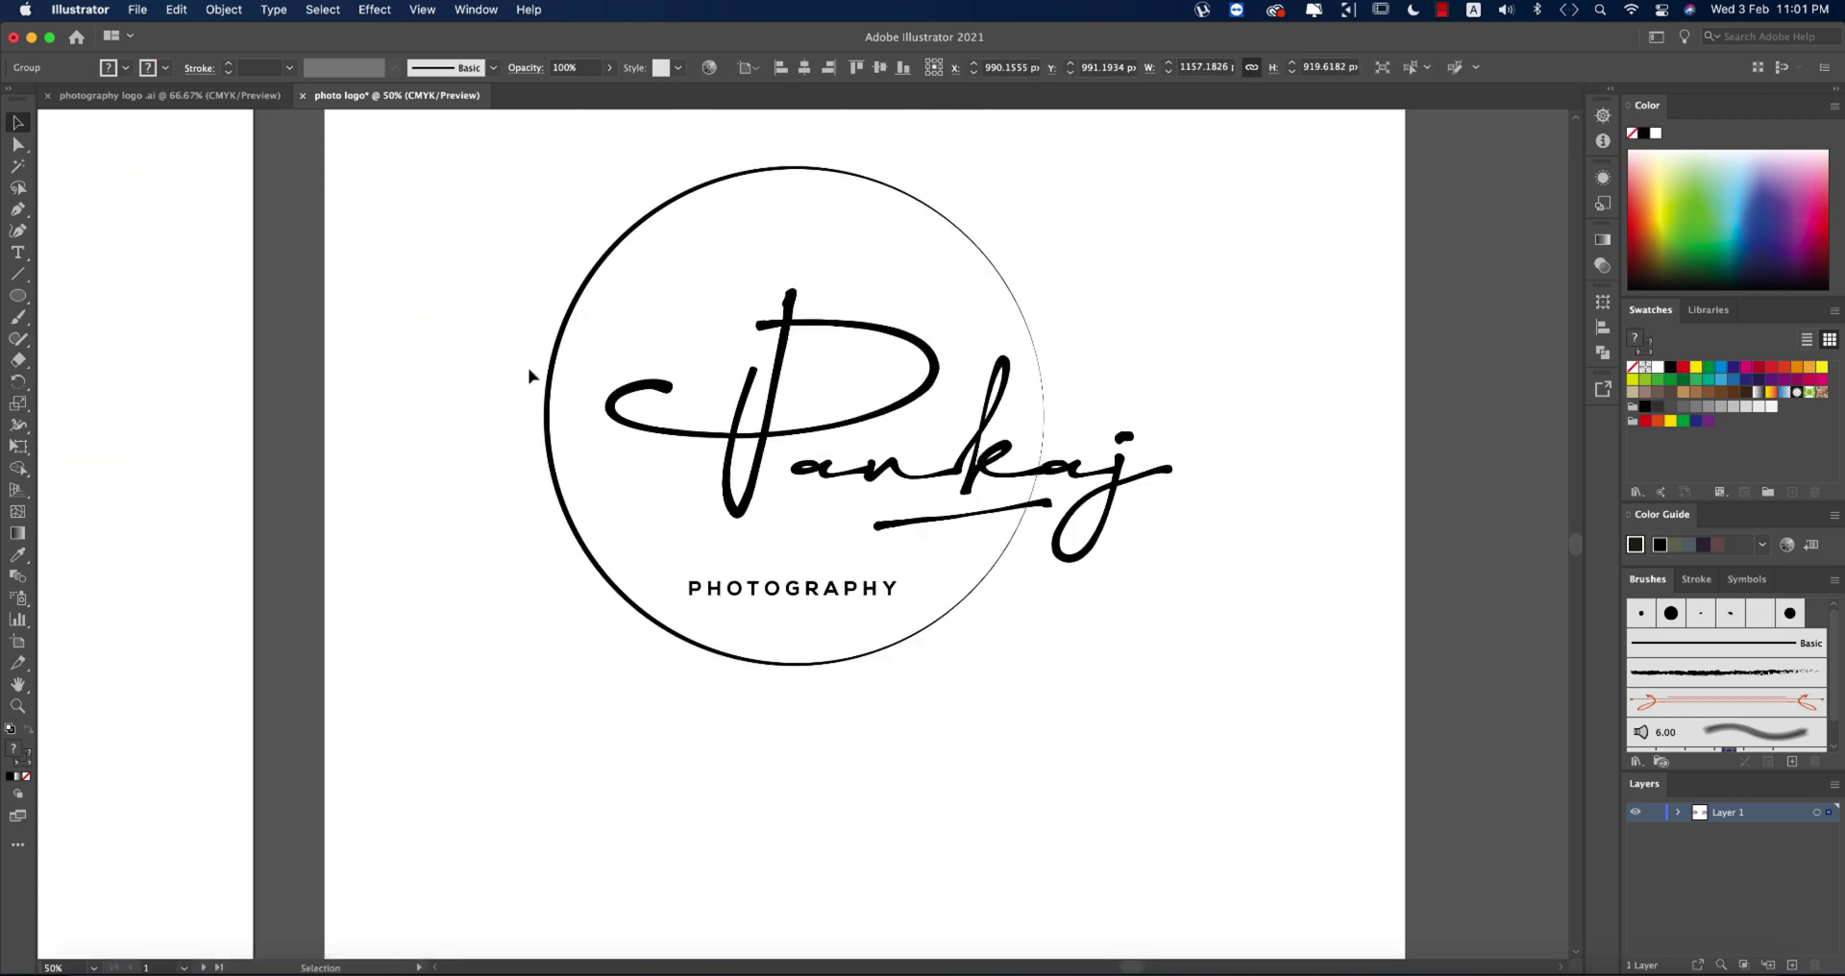
pyautogui.click(1290, 732)
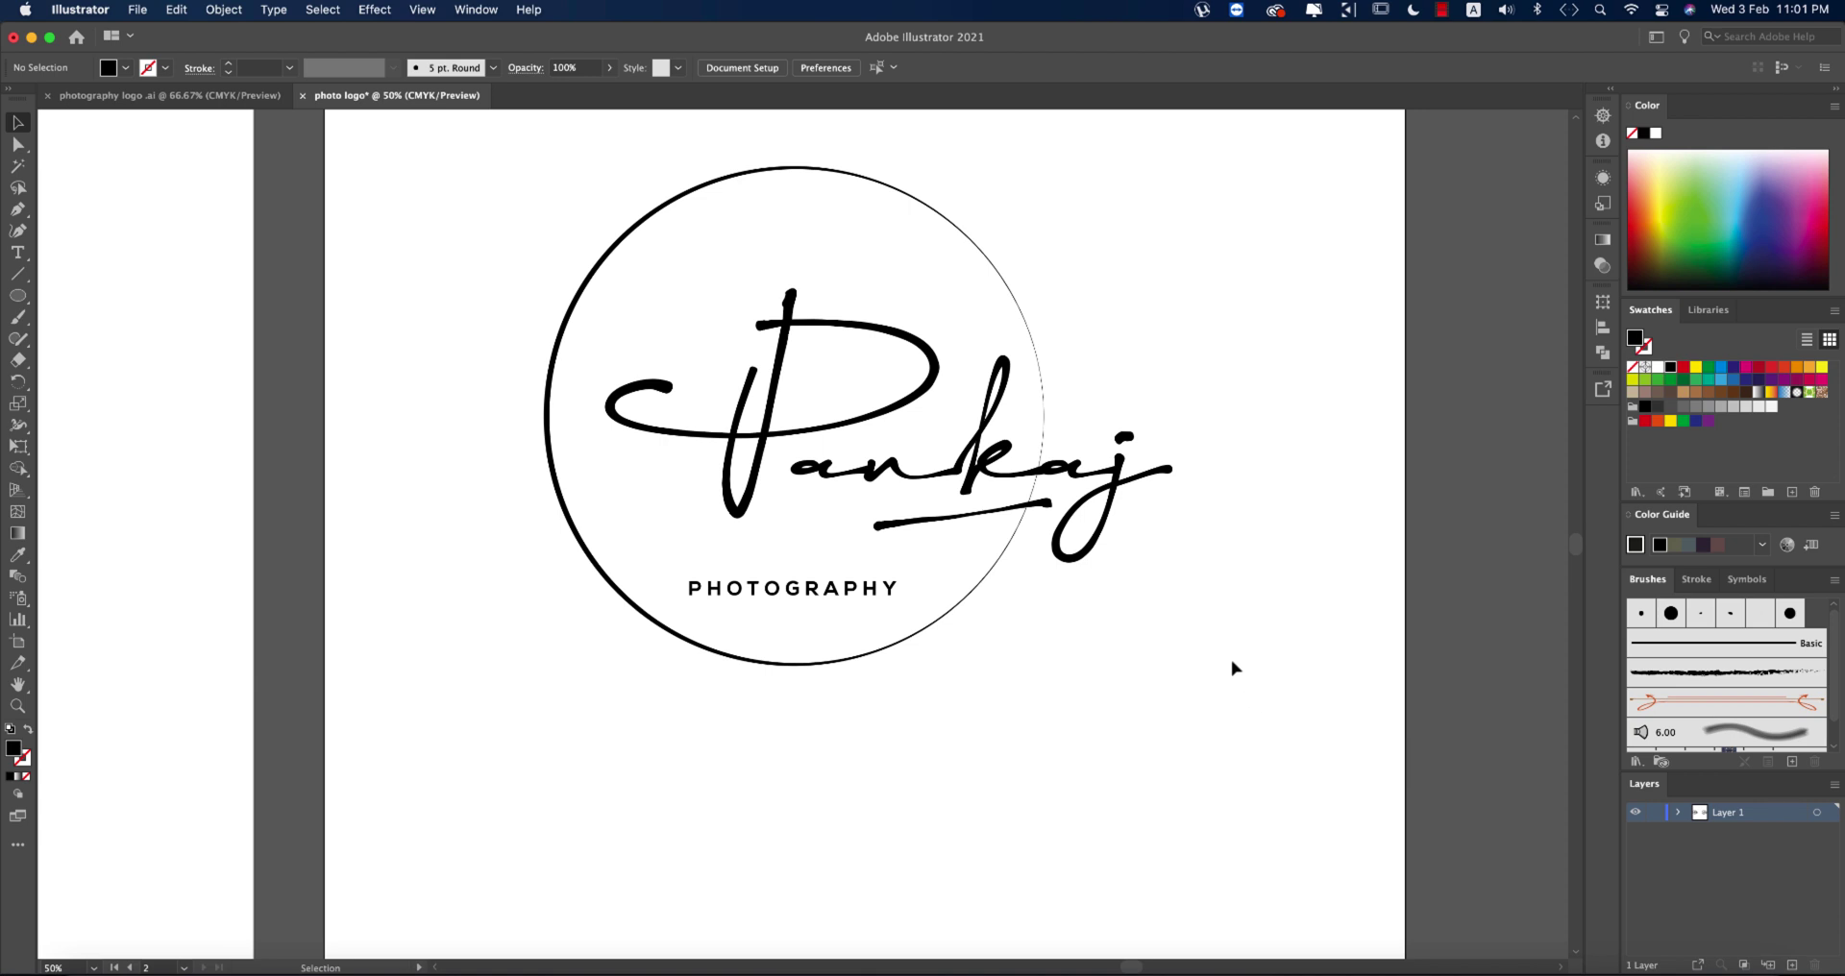
# Group the second logo's pieces and fill them light grey.
pyautogui.moveTo(478, 272); pyautogui.dragTo(1321, 639)
pyautogui.press('super+g')
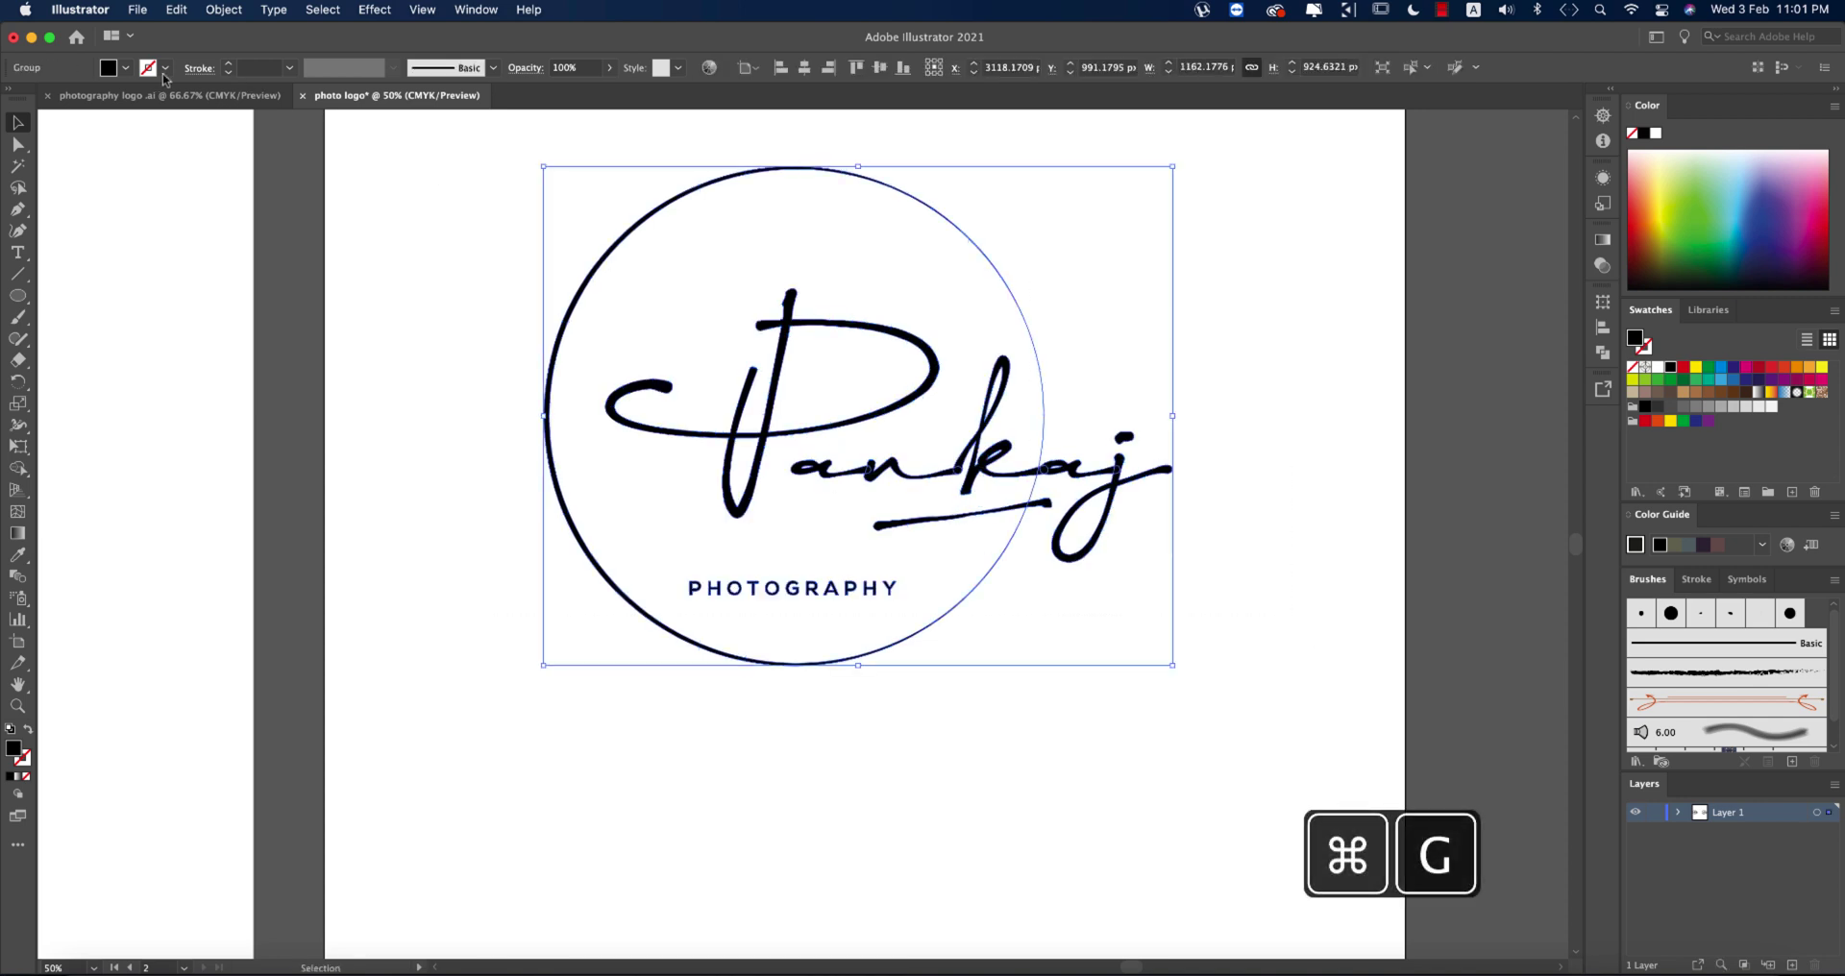
pyautogui.click(123, 66)
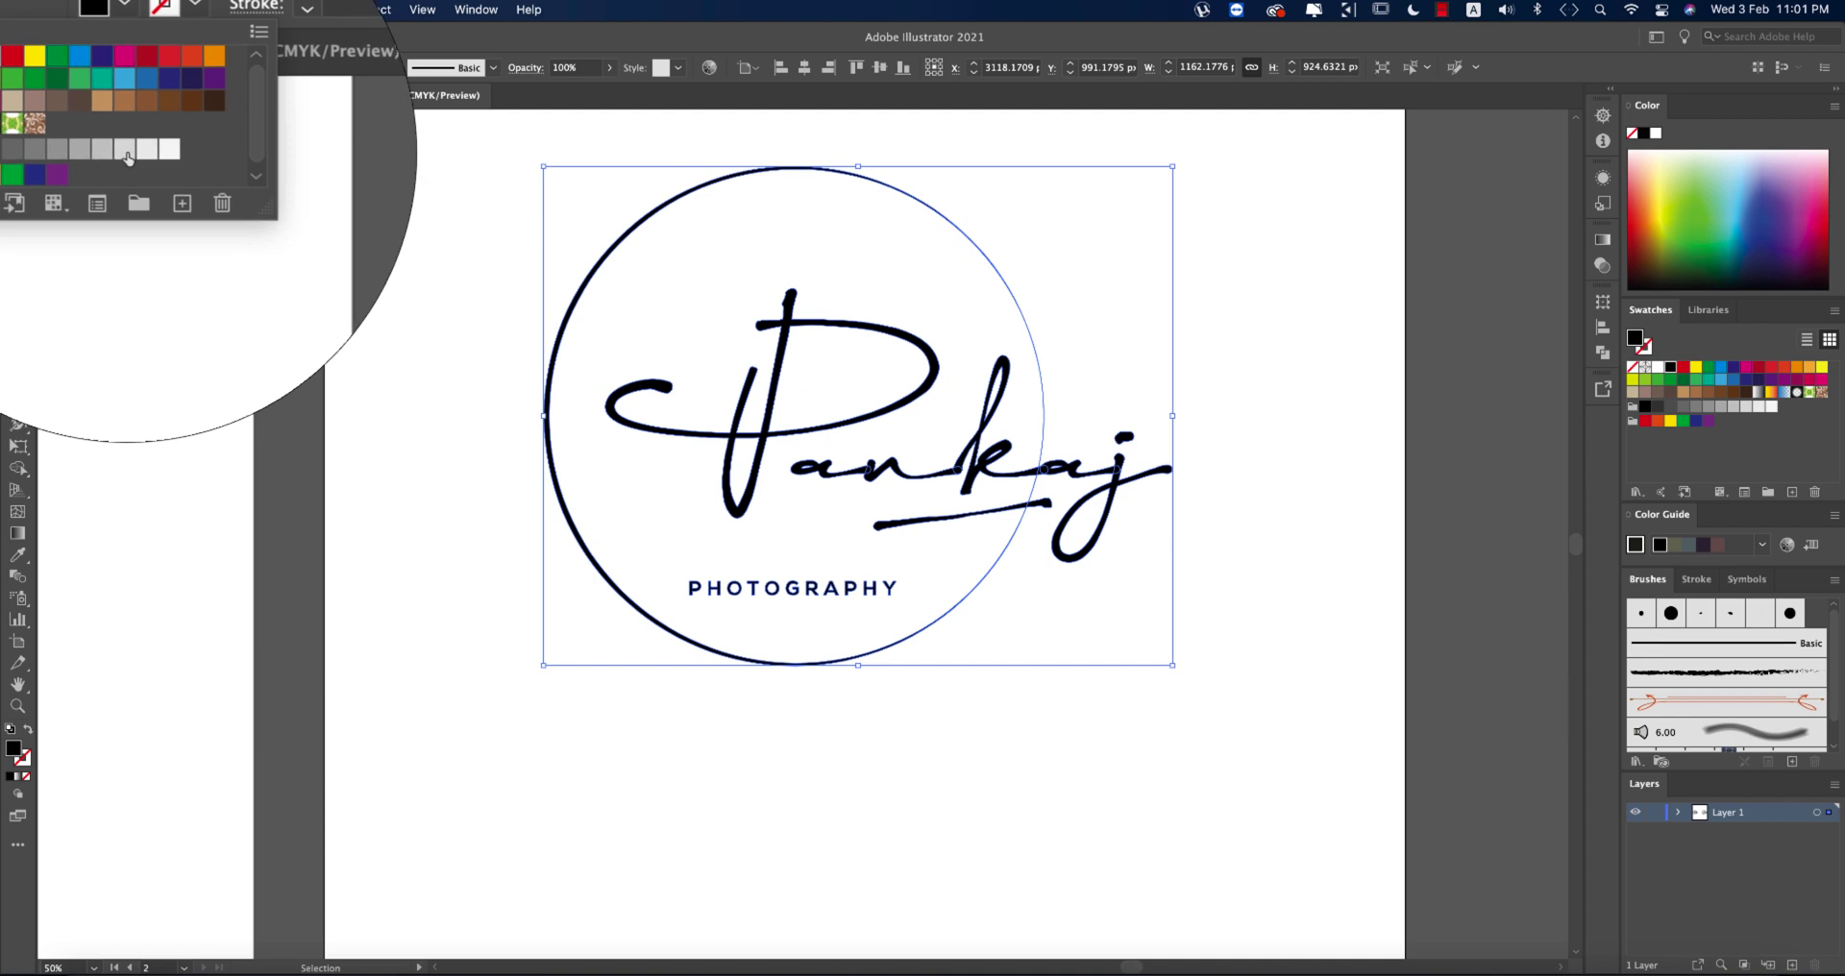
pyautogui.click(139, 154)
pyautogui.click(1259, 683)
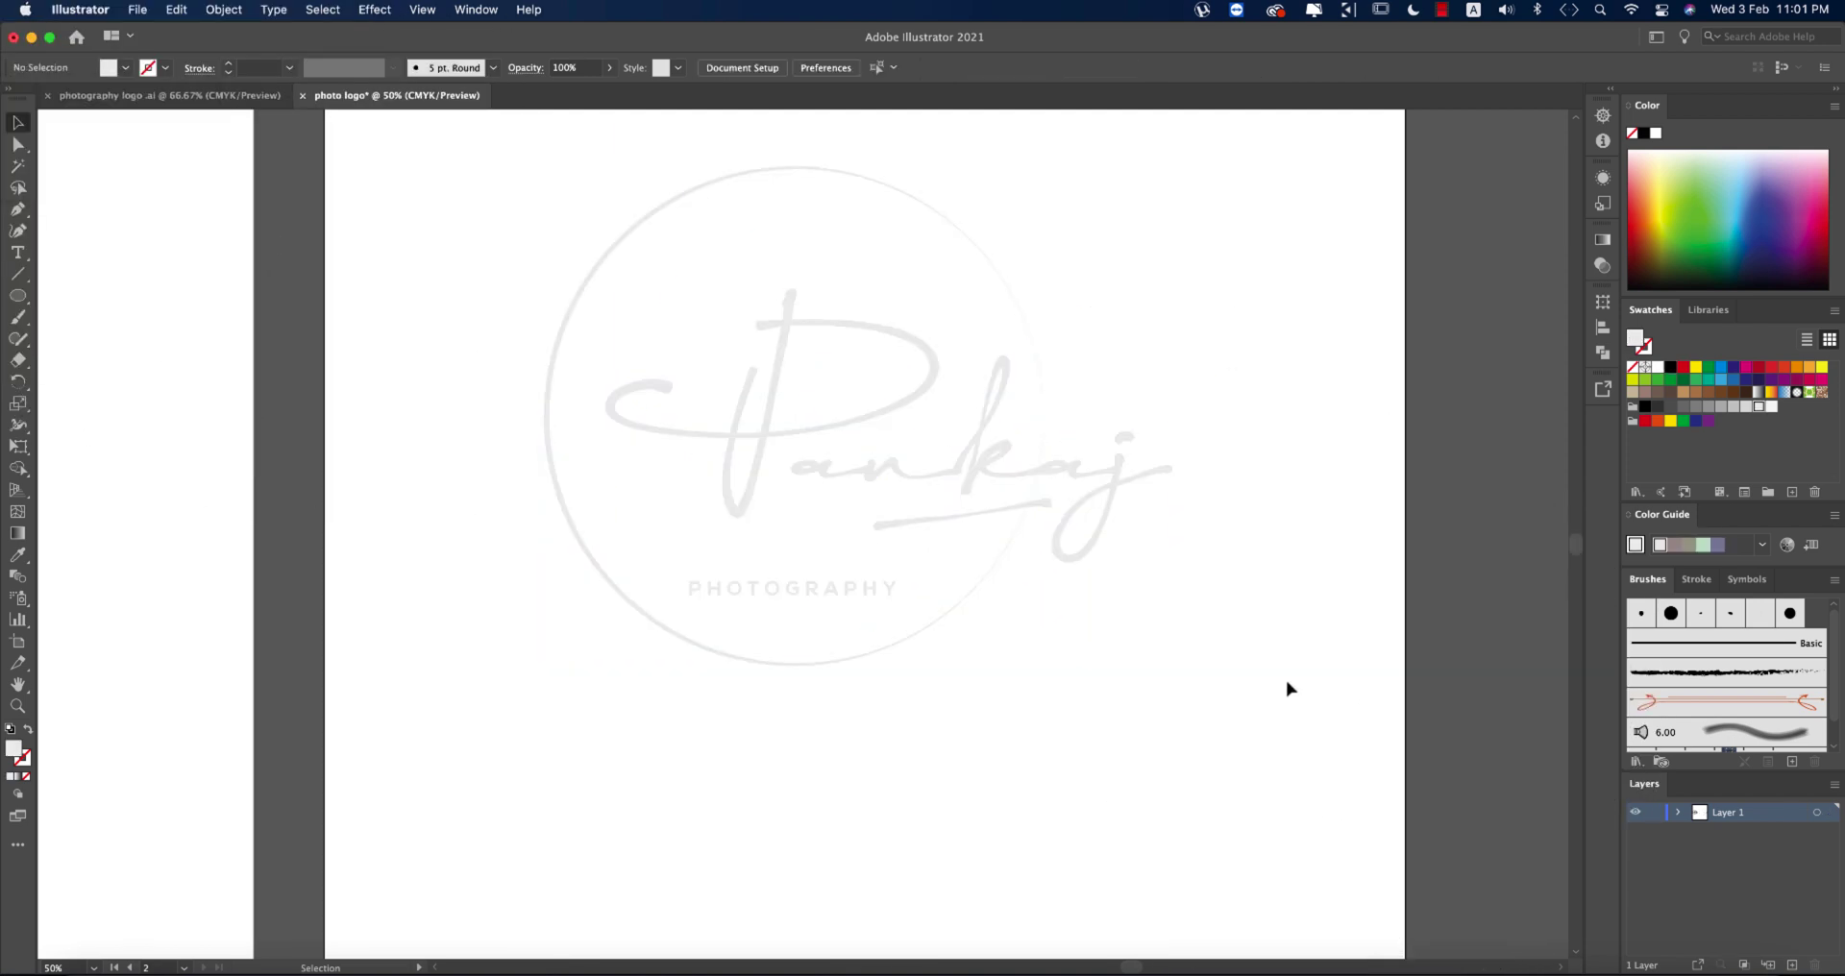
pyautogui.press('super+minus')
# Draw an artboard-sized square behind the logo and fill it dark navy.
pyautogui.click(29, 294)
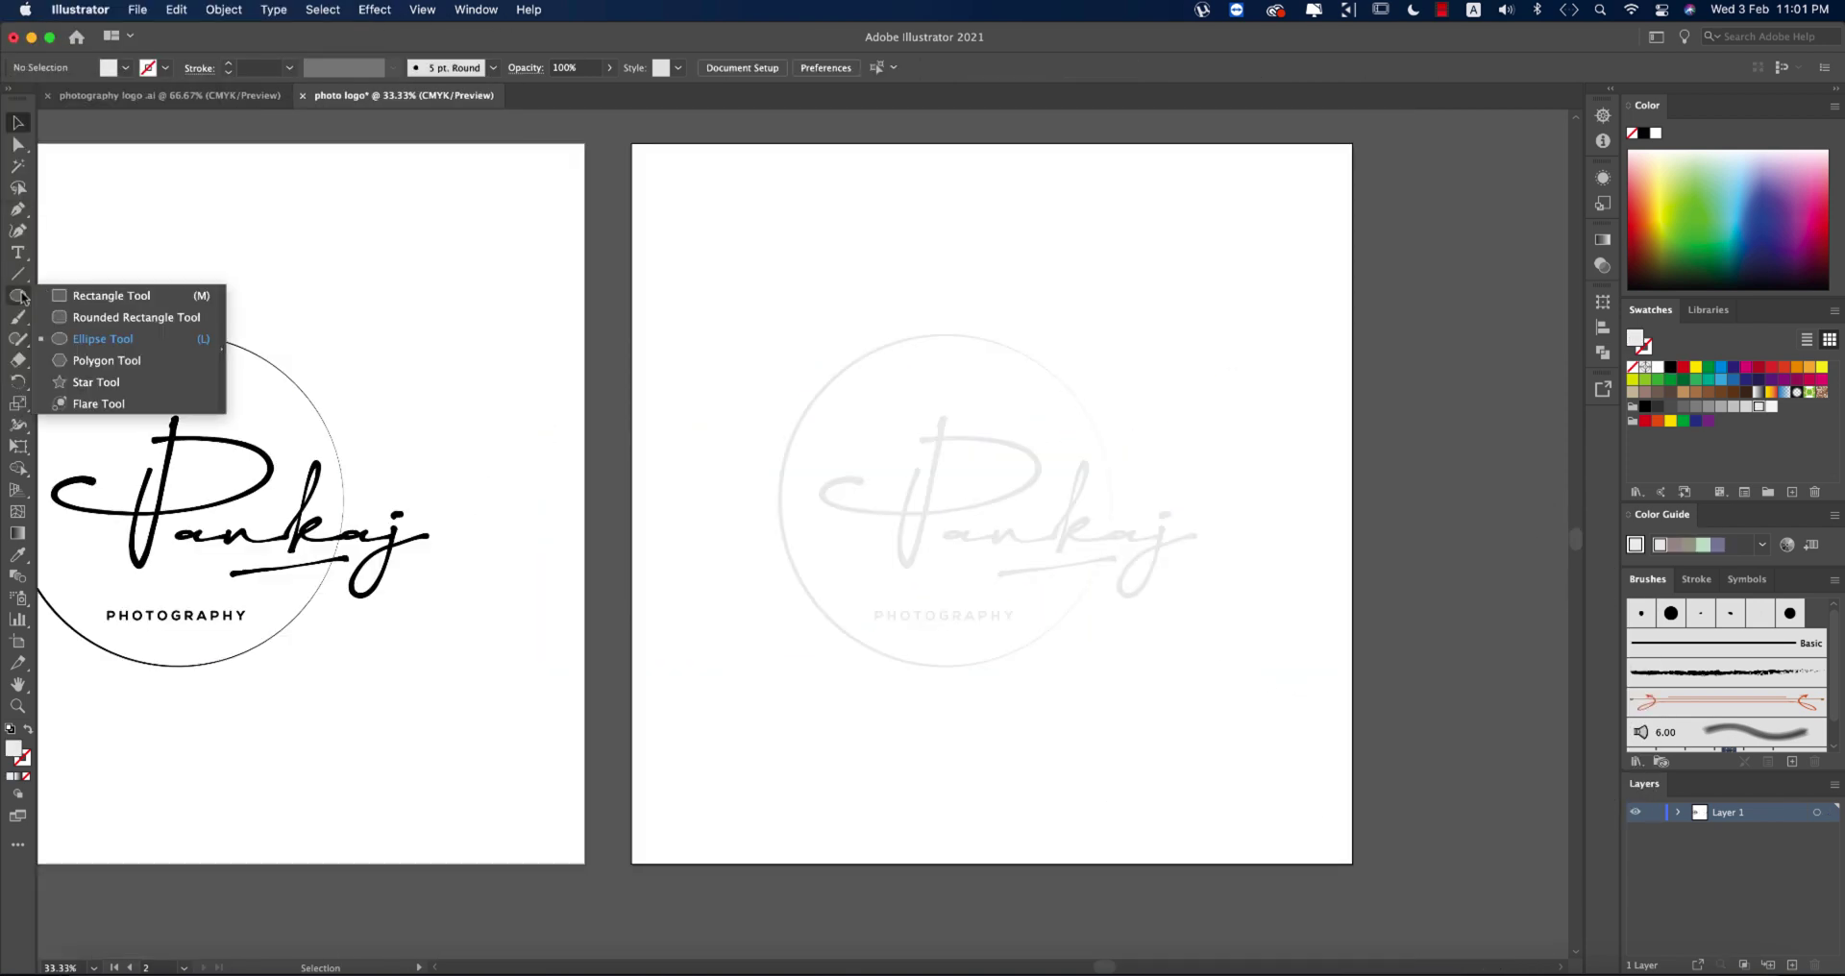
pyautogui.click(65, 296)
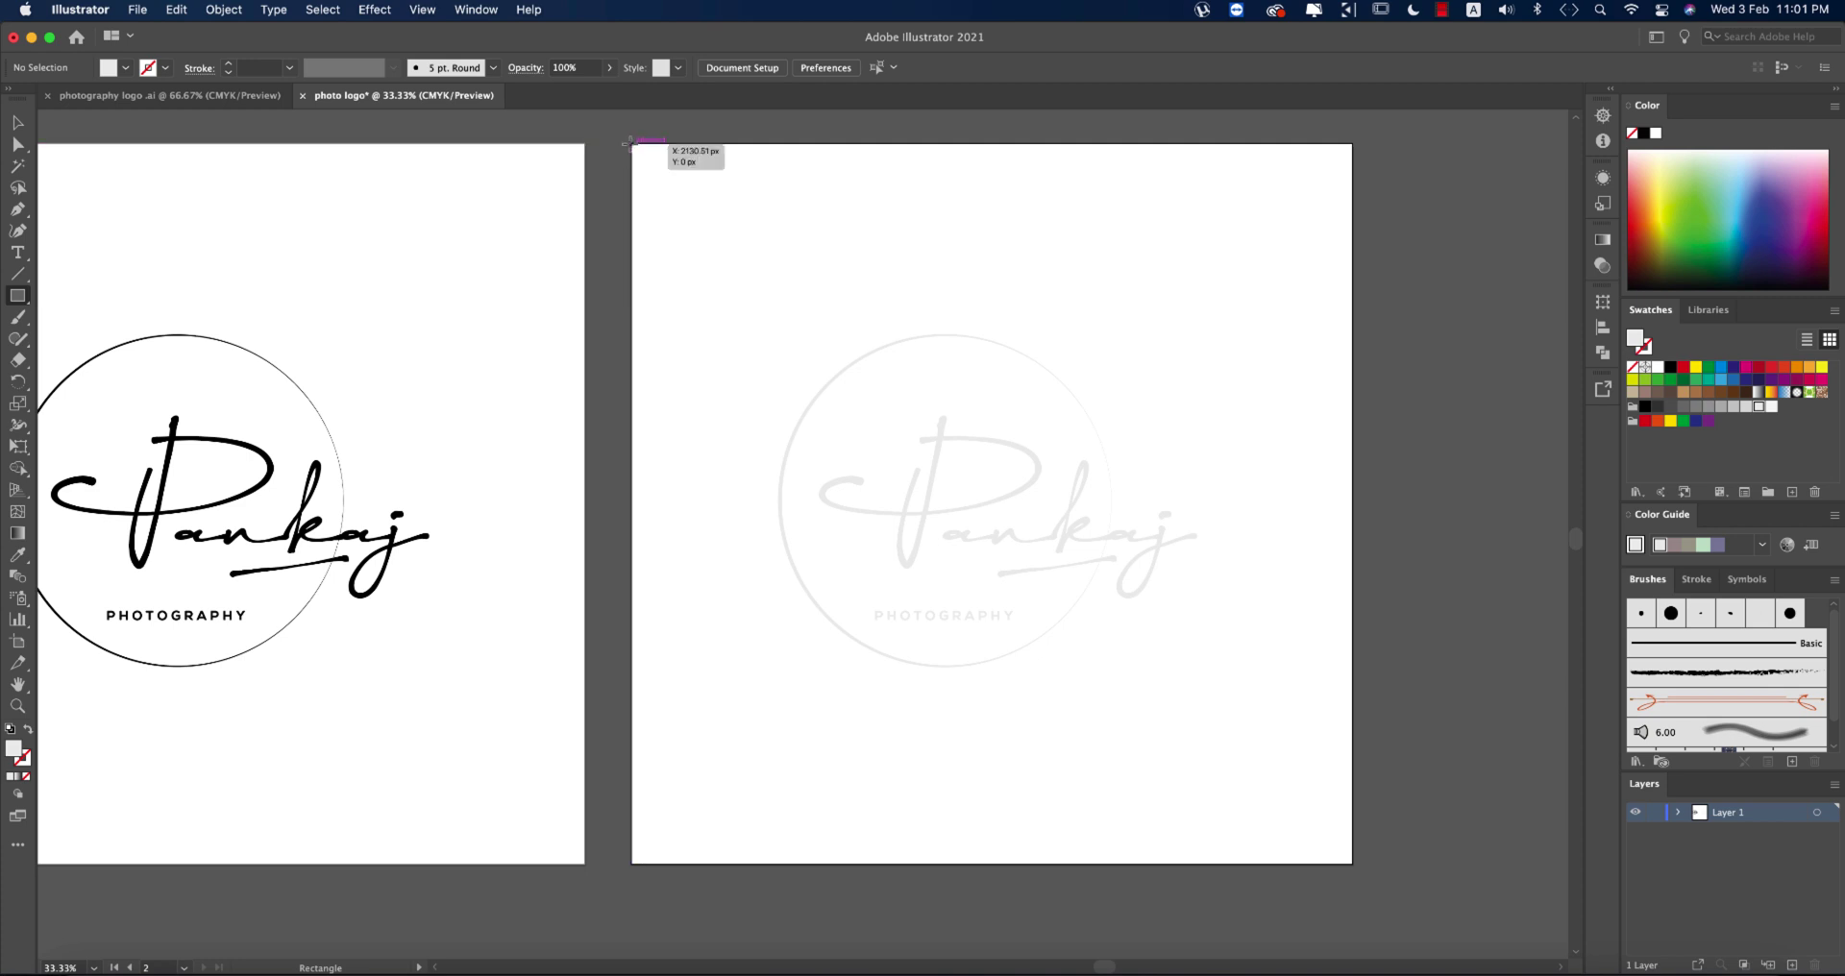
pyautogui.moveTo(632, 146); pyautogui.dragTo(1302, 862)
pyautogui.press('super+shift+bracketleft')
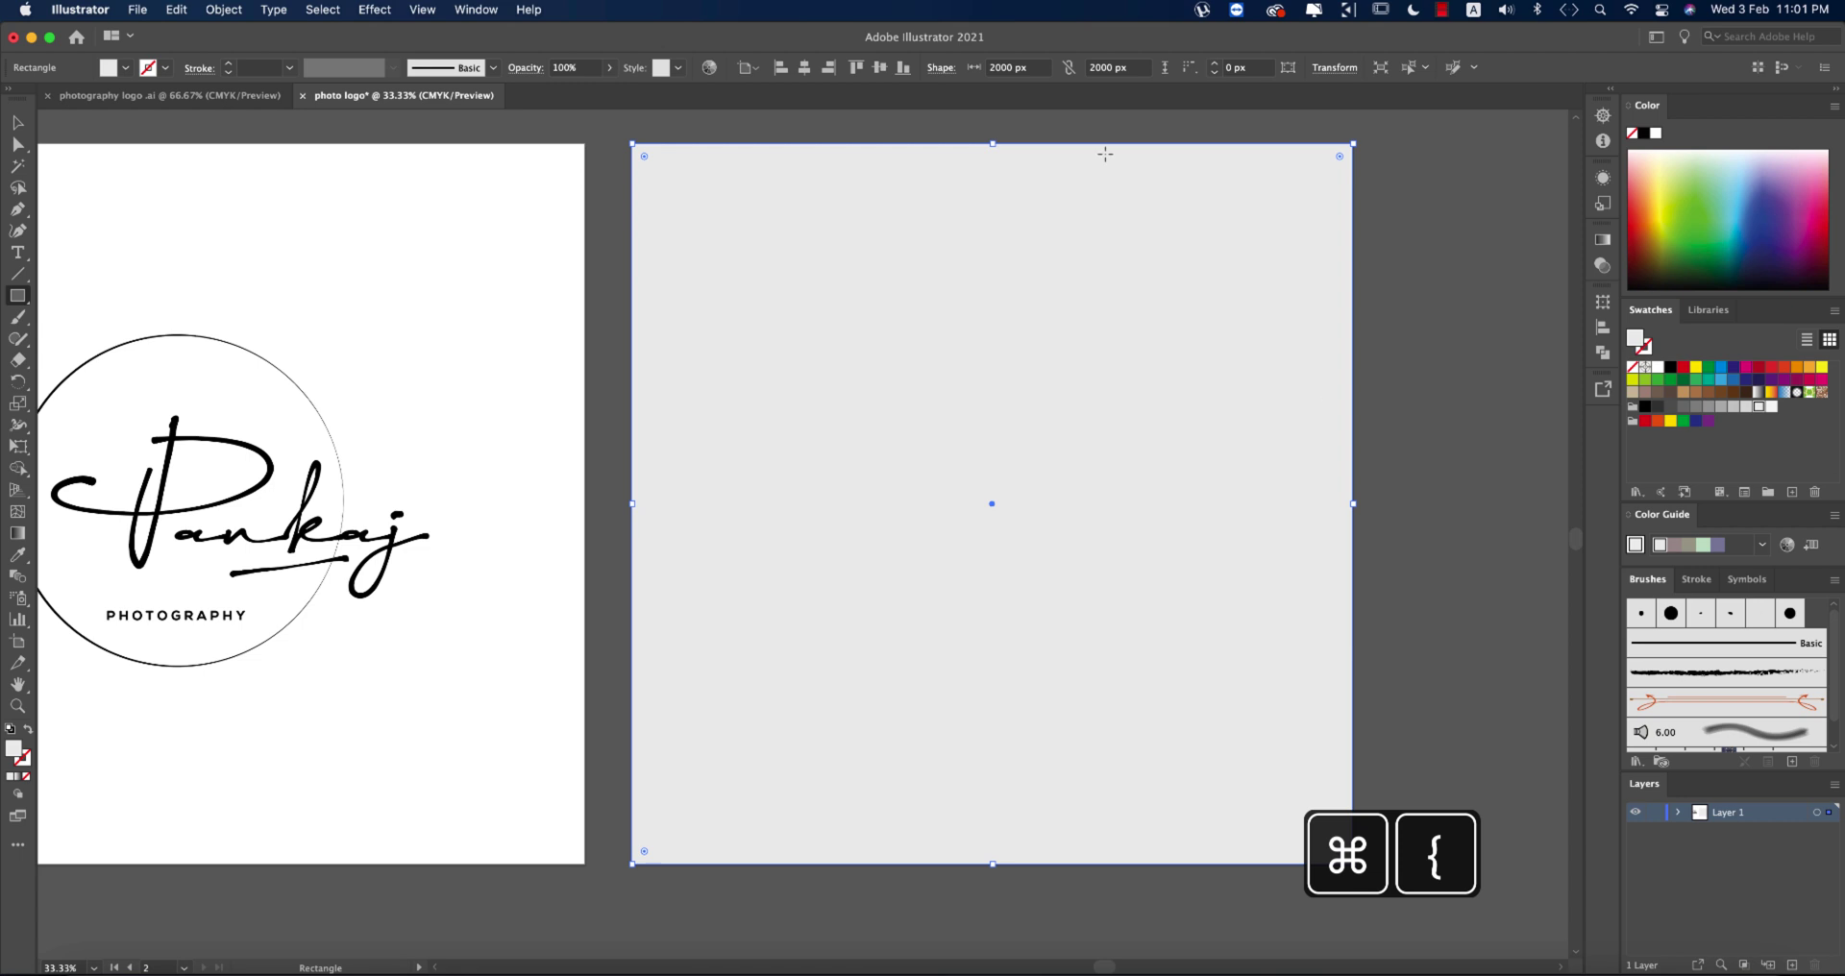
pyautogui.click(125, 67)
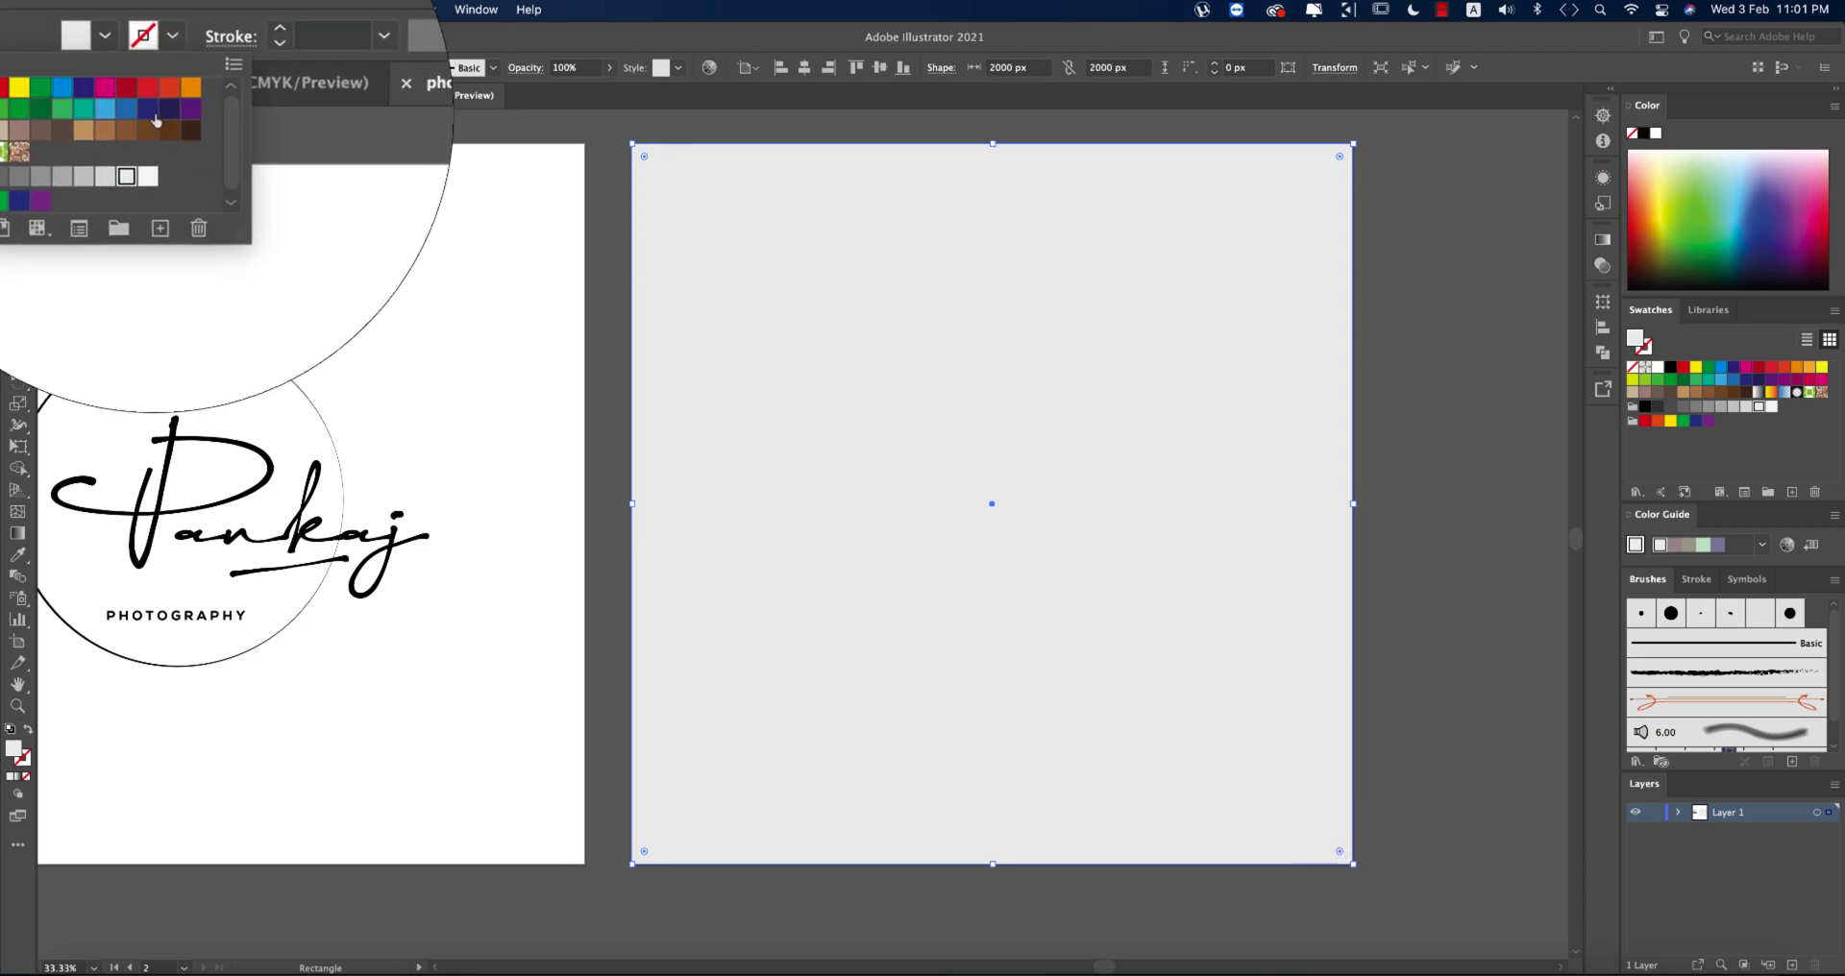
pyautogui.click(136, 111)
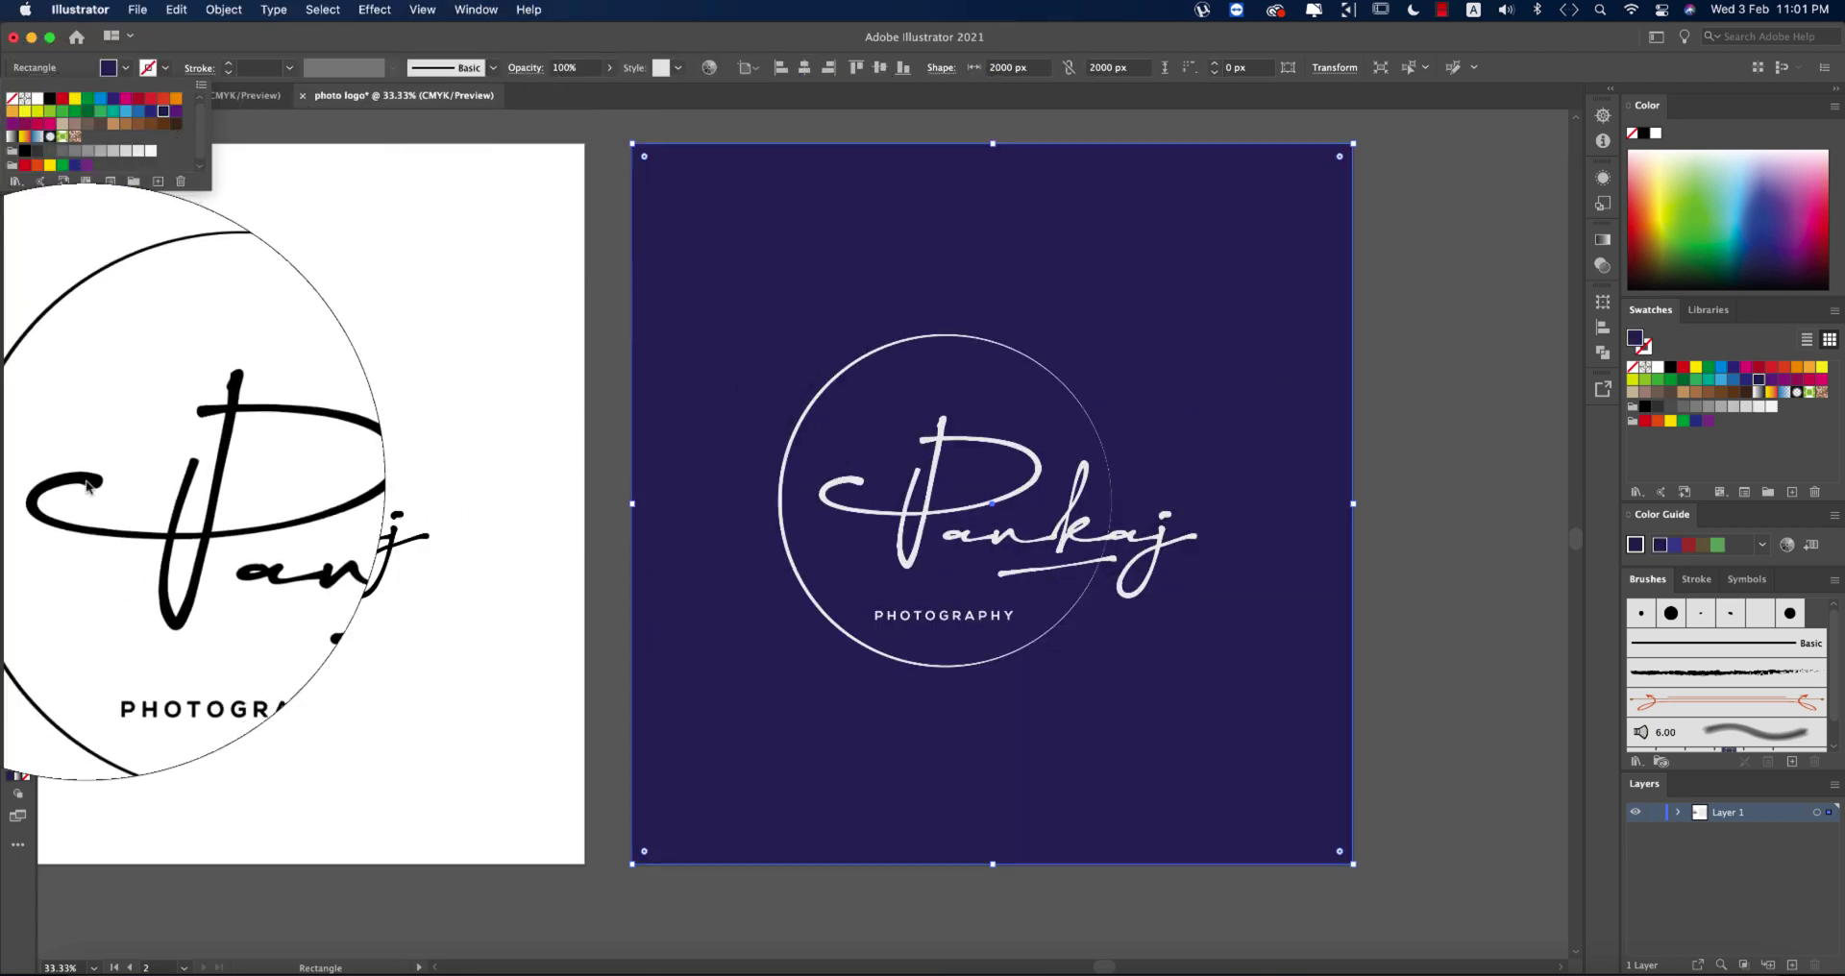
pyautogui.click(1422, 408)
pyautogui.click(1421, 409)
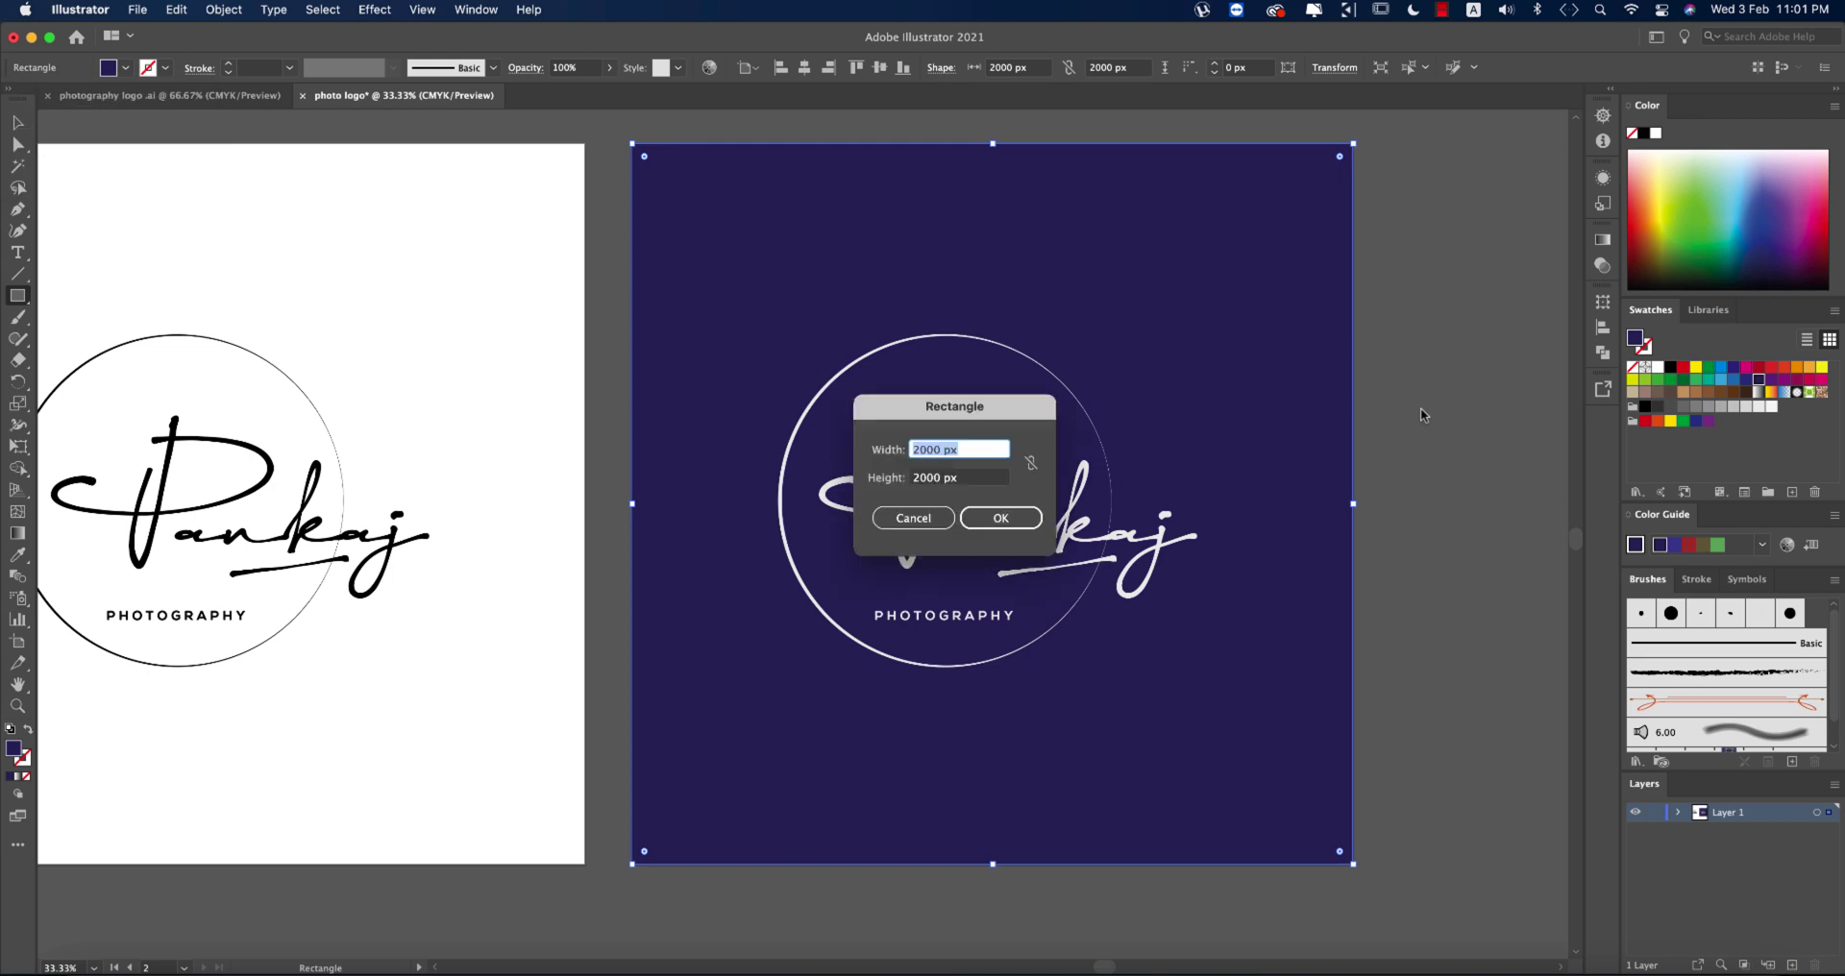
pyautogui.press('Escape')
pyautogui.press('v')
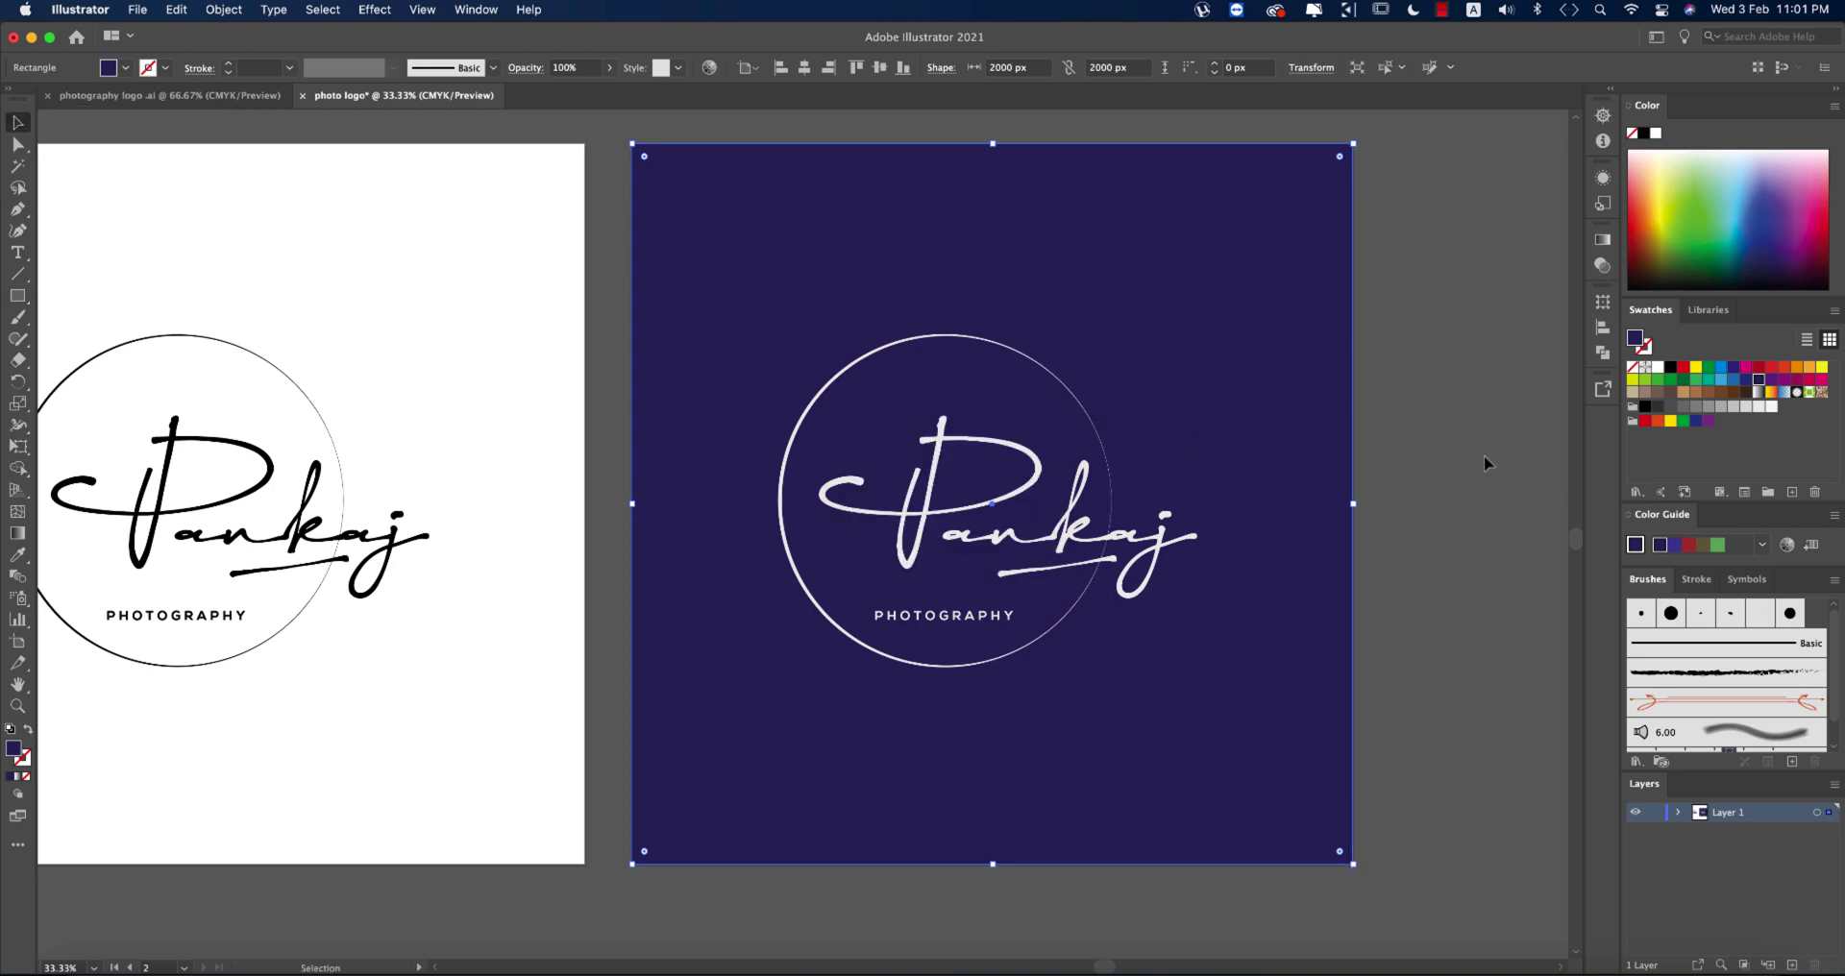
pyautogui.click(1396, 459)
# Duplicate the navy artboard and its logo onto a new artboard to the right.
pyautogui.press('super+minus')
pyautogui.moveTo(1396, 459); pyautogui.dragTo(972, 429)
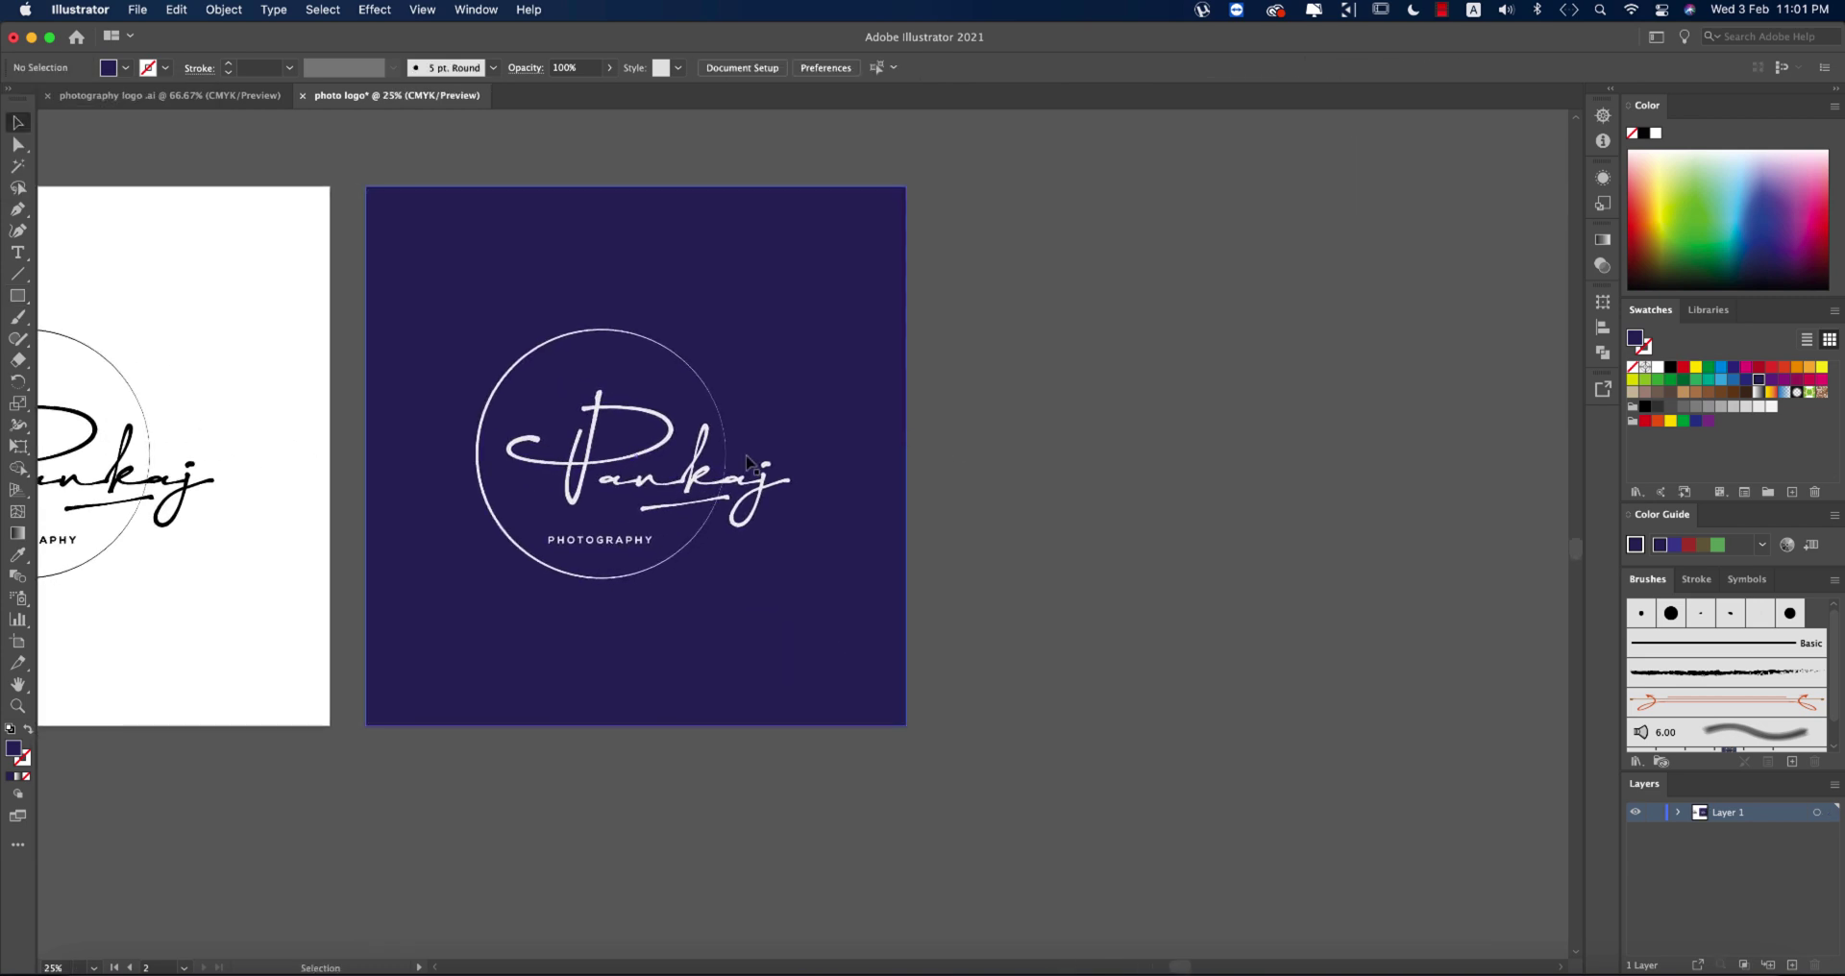
pyautogui.press('super+a')
pyautogui.moveTo(888, 650); pyautogui.dragTo(1413, 749)
# Change the third artboard's background square fill to #0F0D35 in the Color Picker.
pyautogui.click(1180, 814)
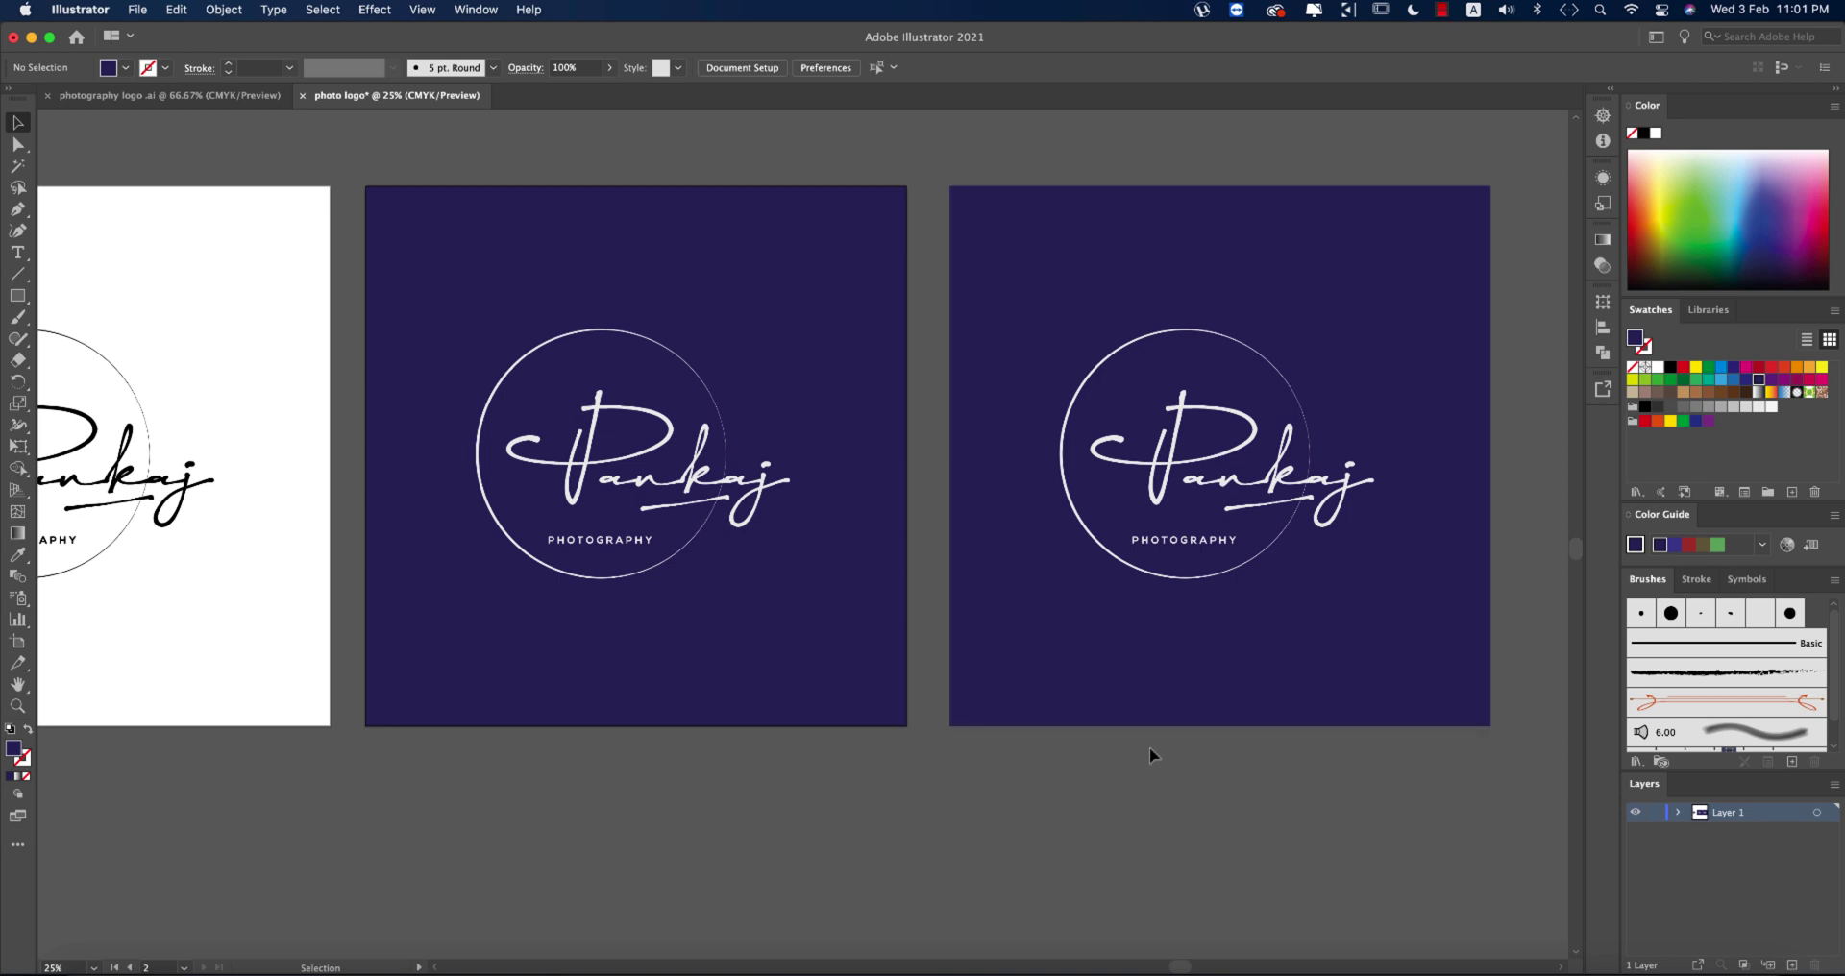
pyautogui.click(20, 649)
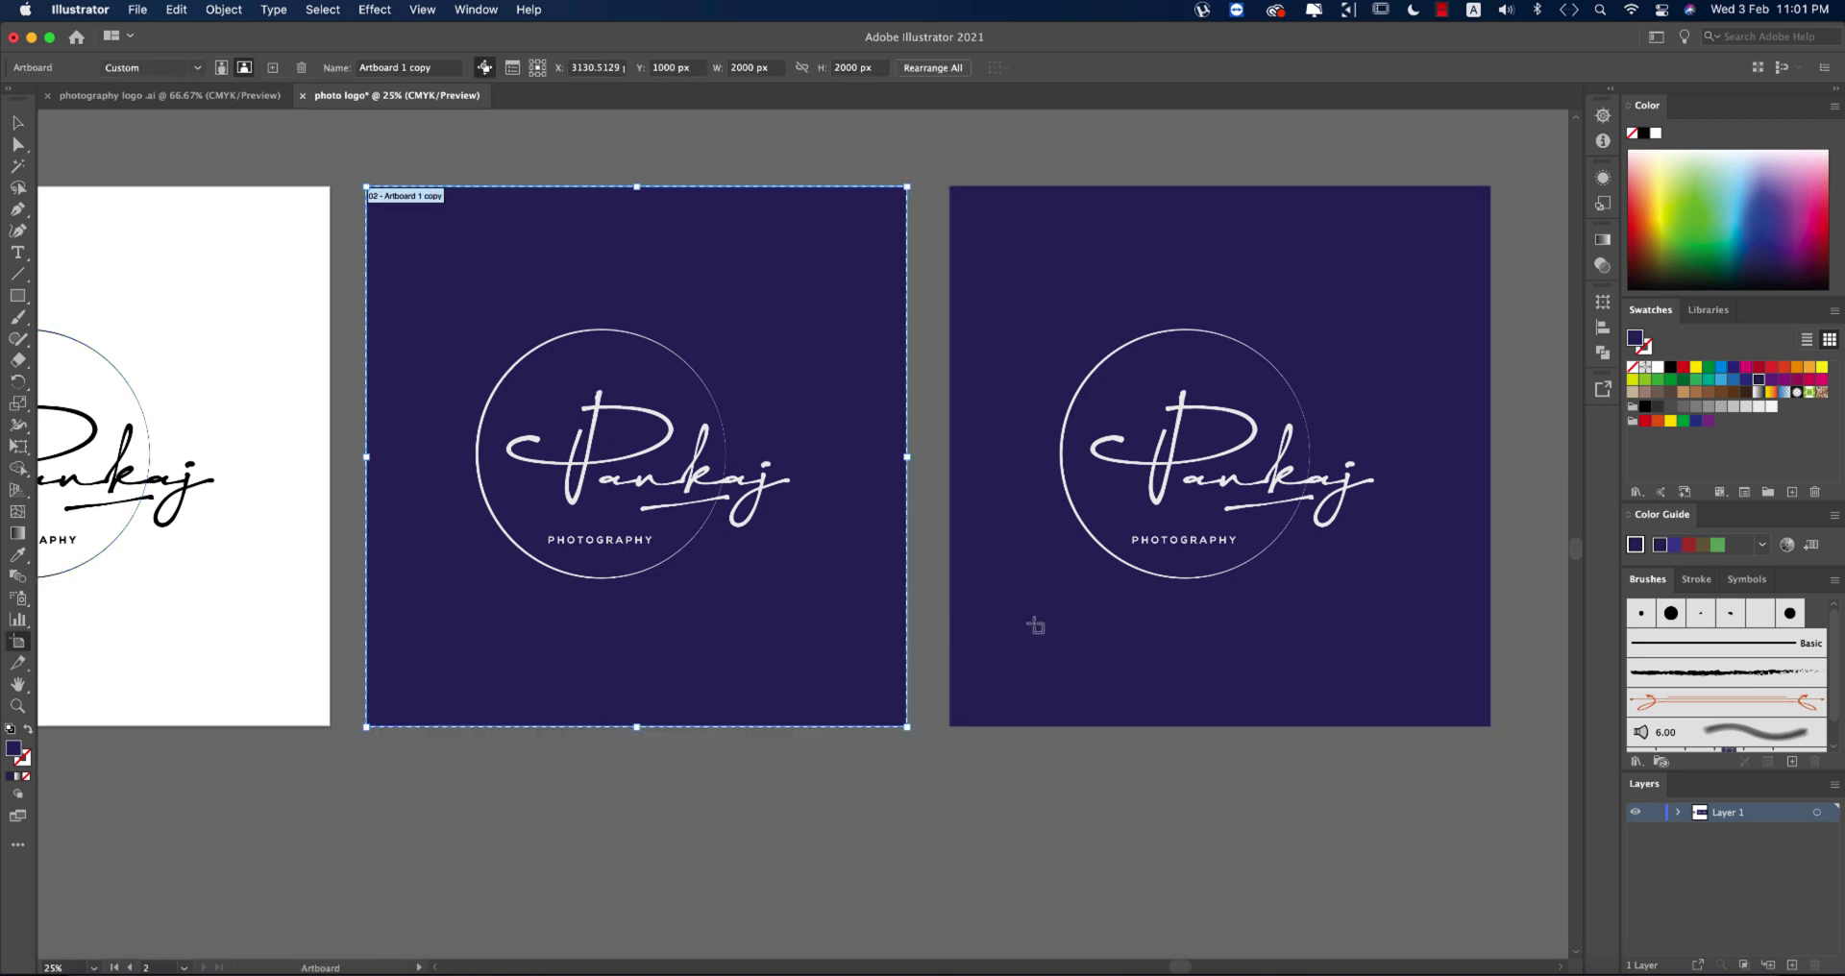
pyautogui.click(1063, 637)
pyautogui.click(16, 123)
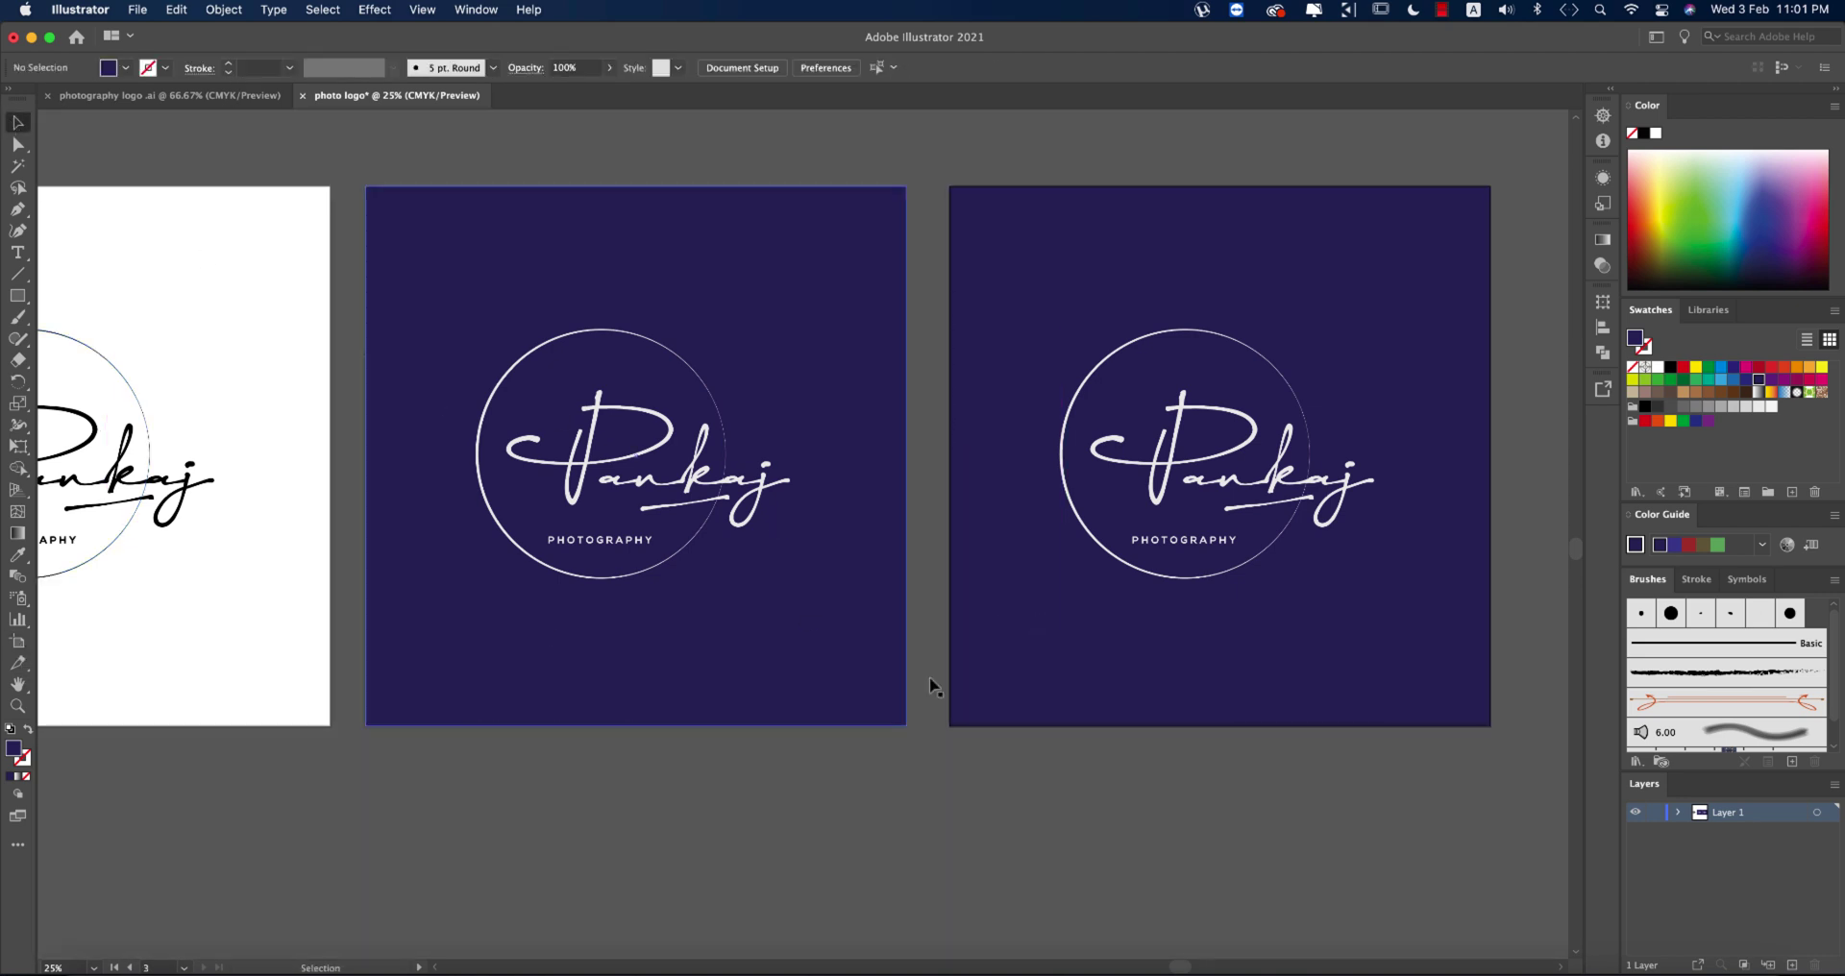
pyautogui.click(1245, 677)
pyautogui.doubleClick(16, 751)
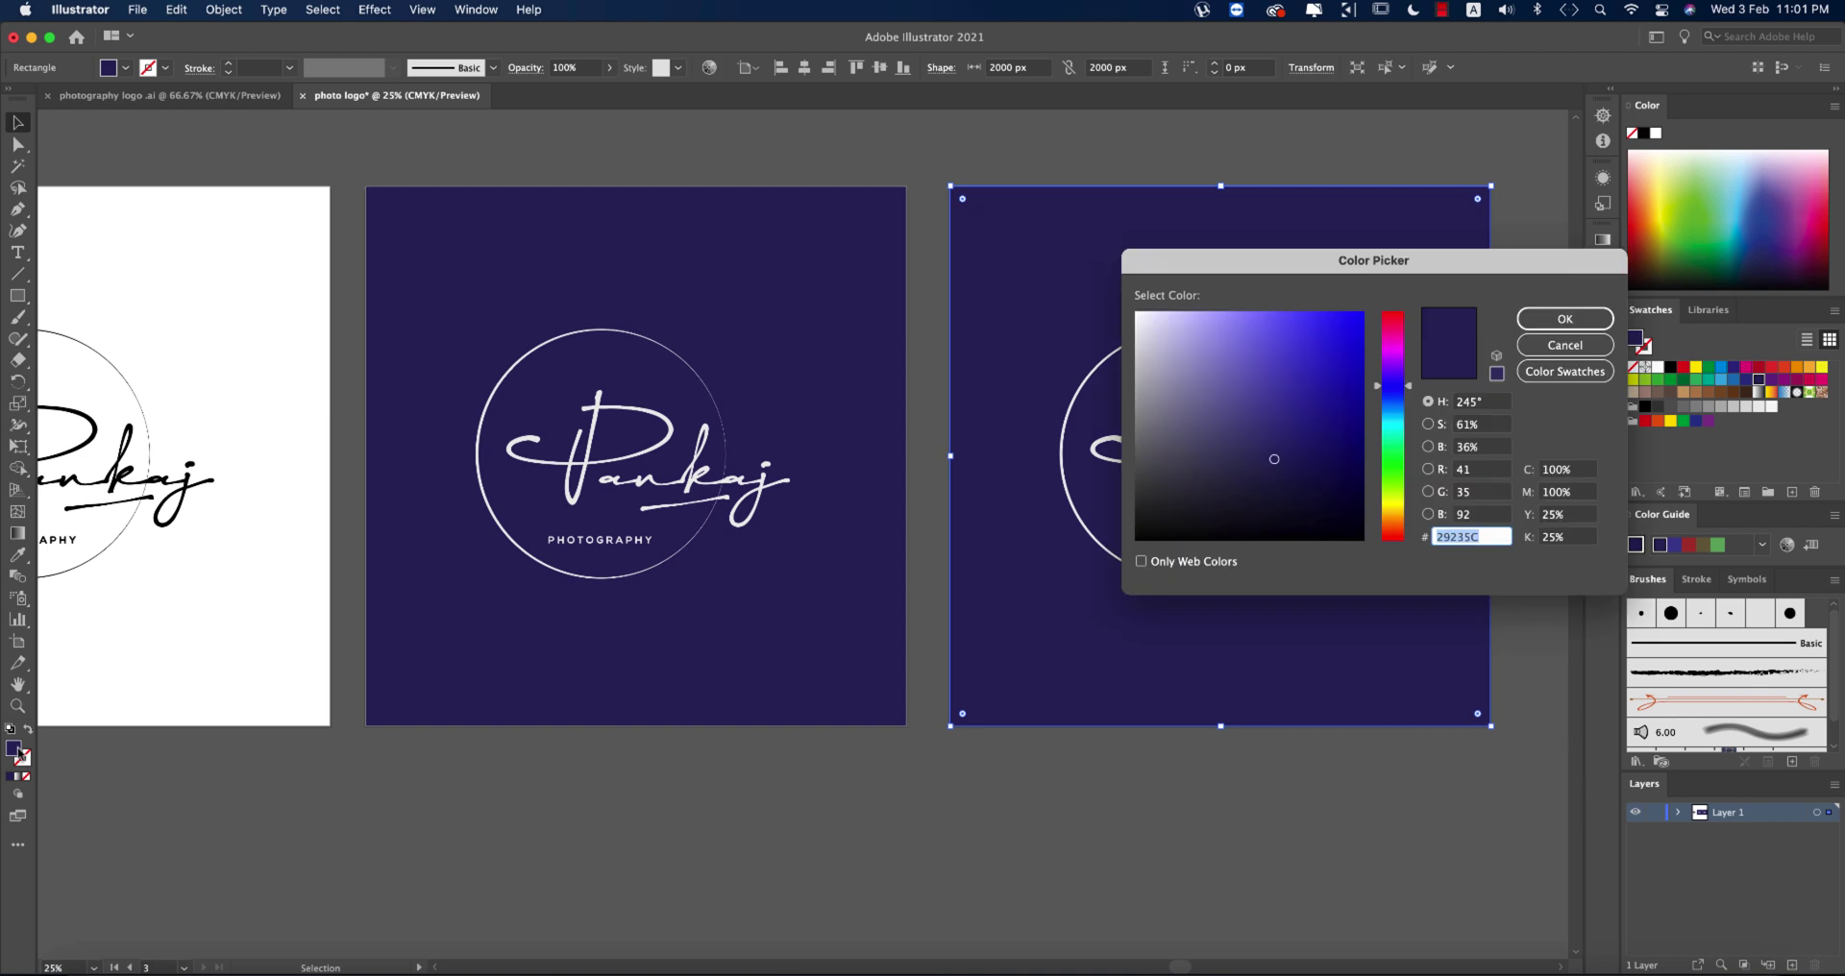
pyautogui.click(1305, 486)
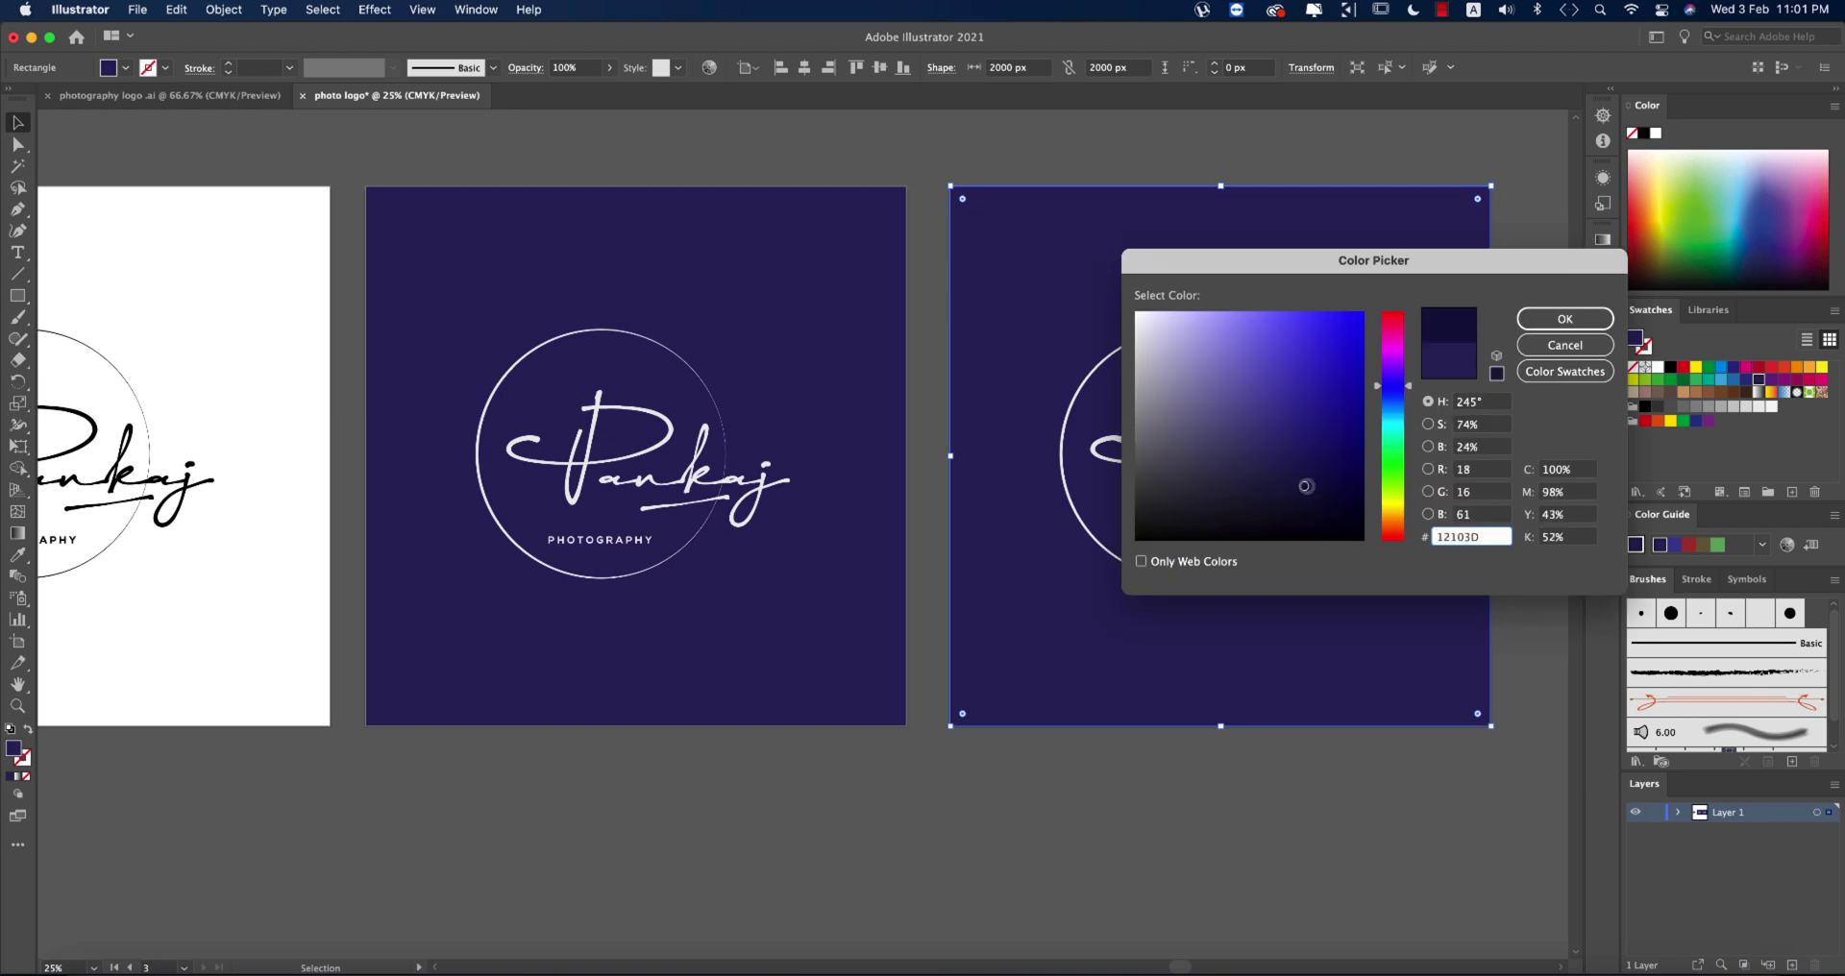
pyautogui.click(1554, 318)
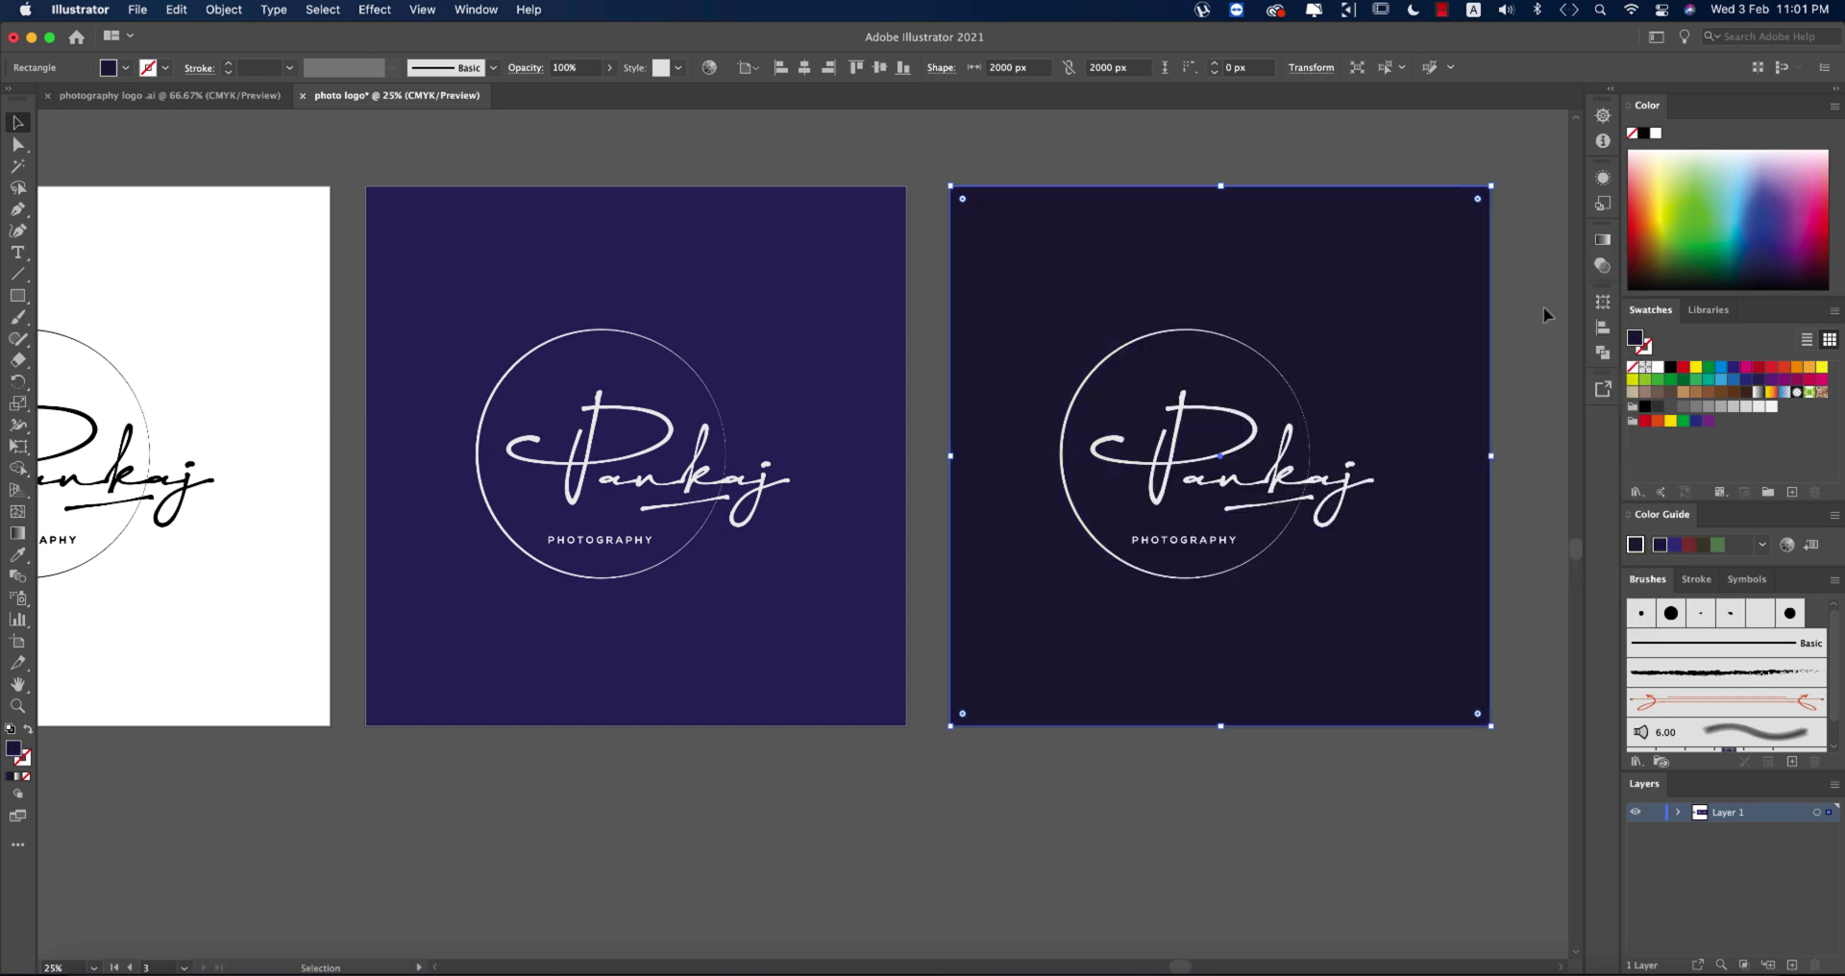
# Apply a gradient fill to the third artboard's logo and add a middle stop.
pyautogui.click(1338, 485)
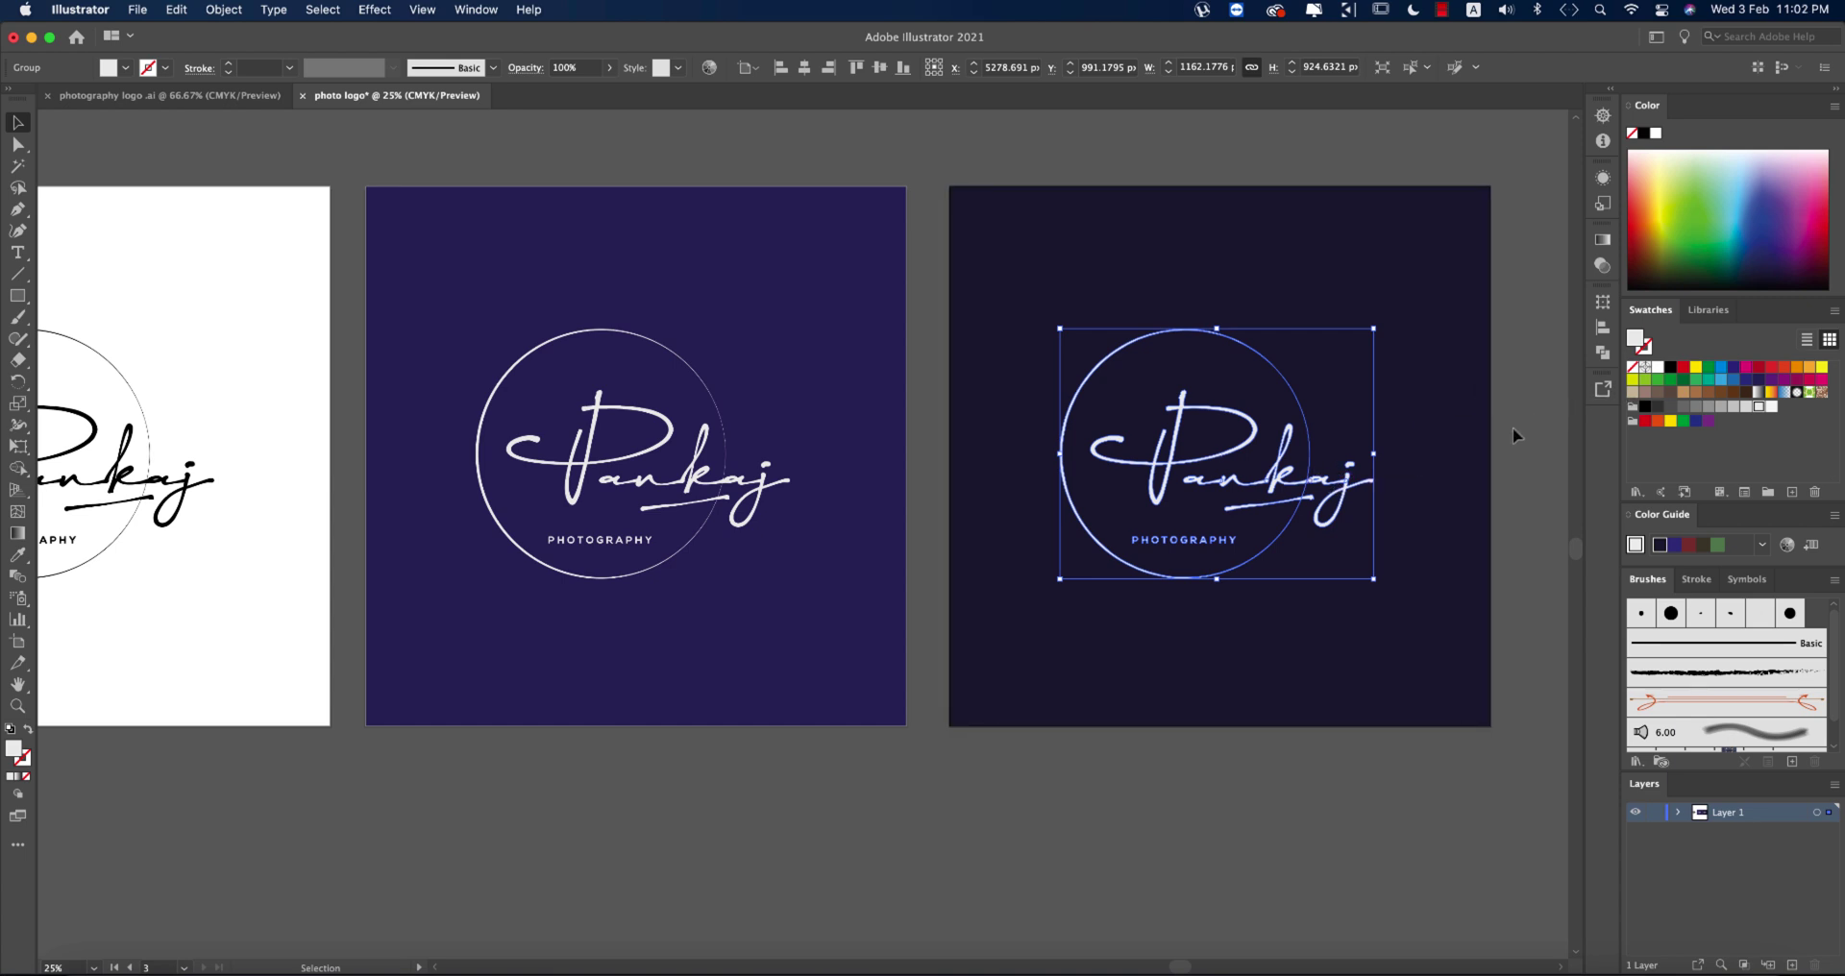
pyautogui.hscroll(5, 1487, 454)
pyautogui.click(1605, 241)
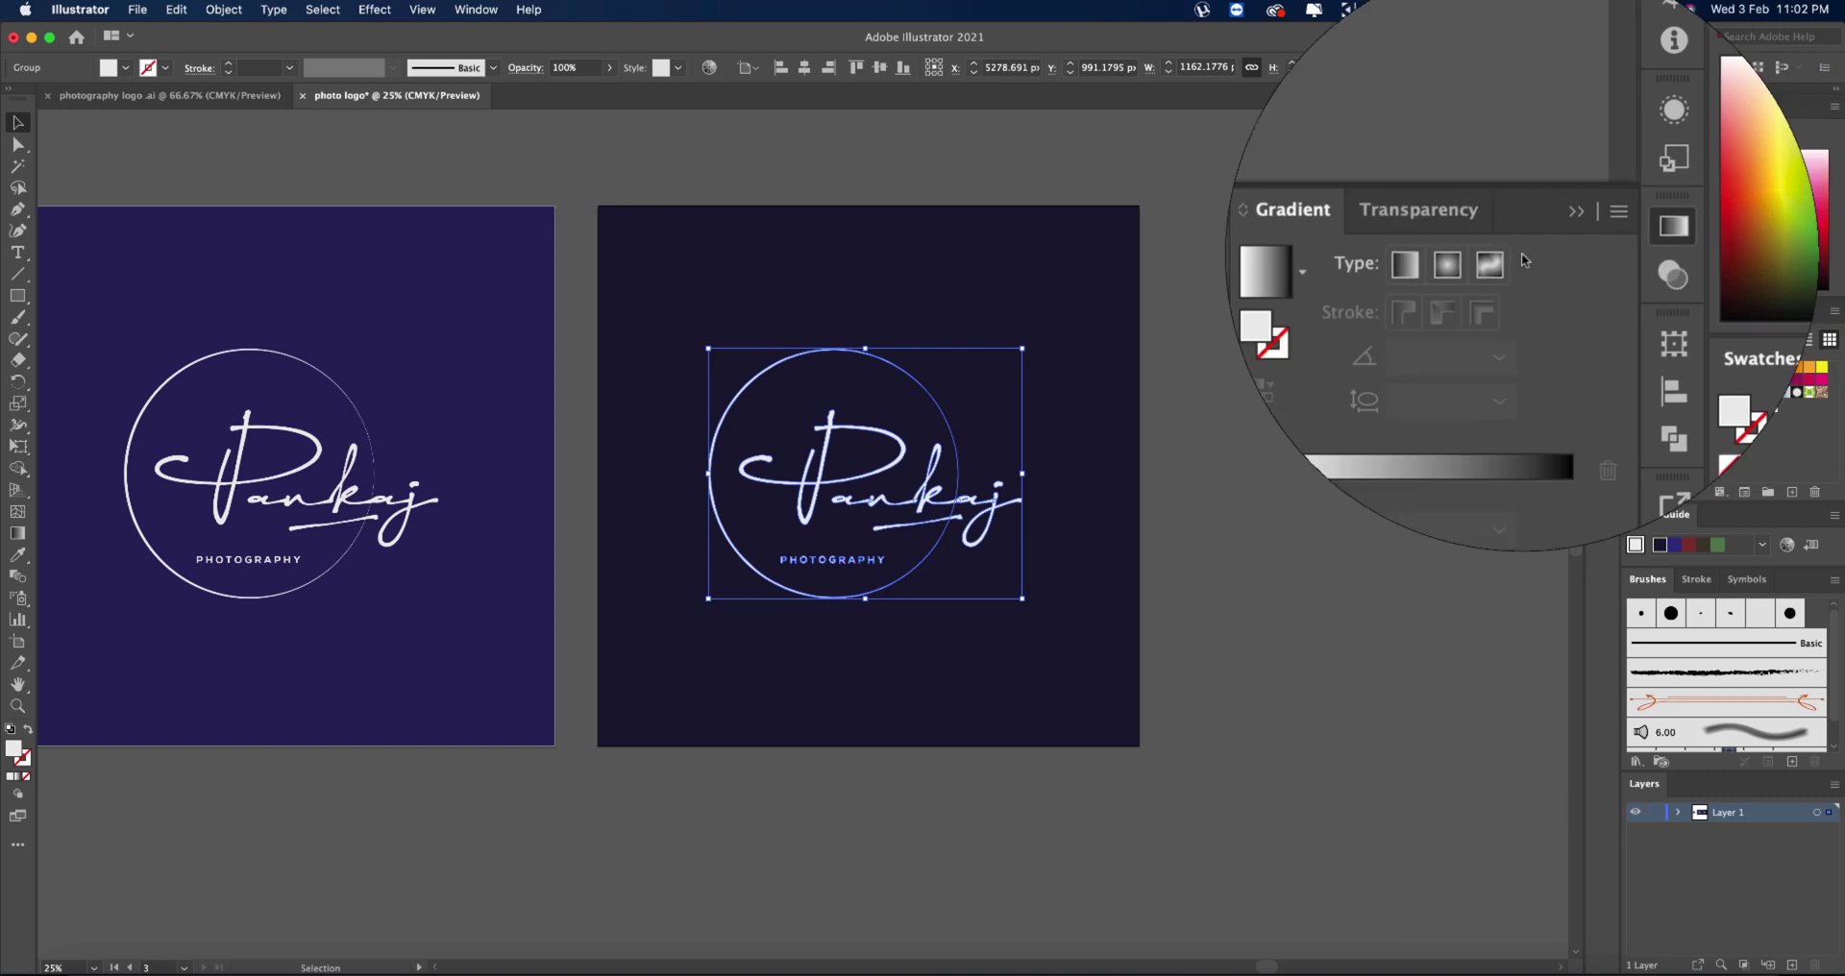
pyautogui.click(1387, 273)
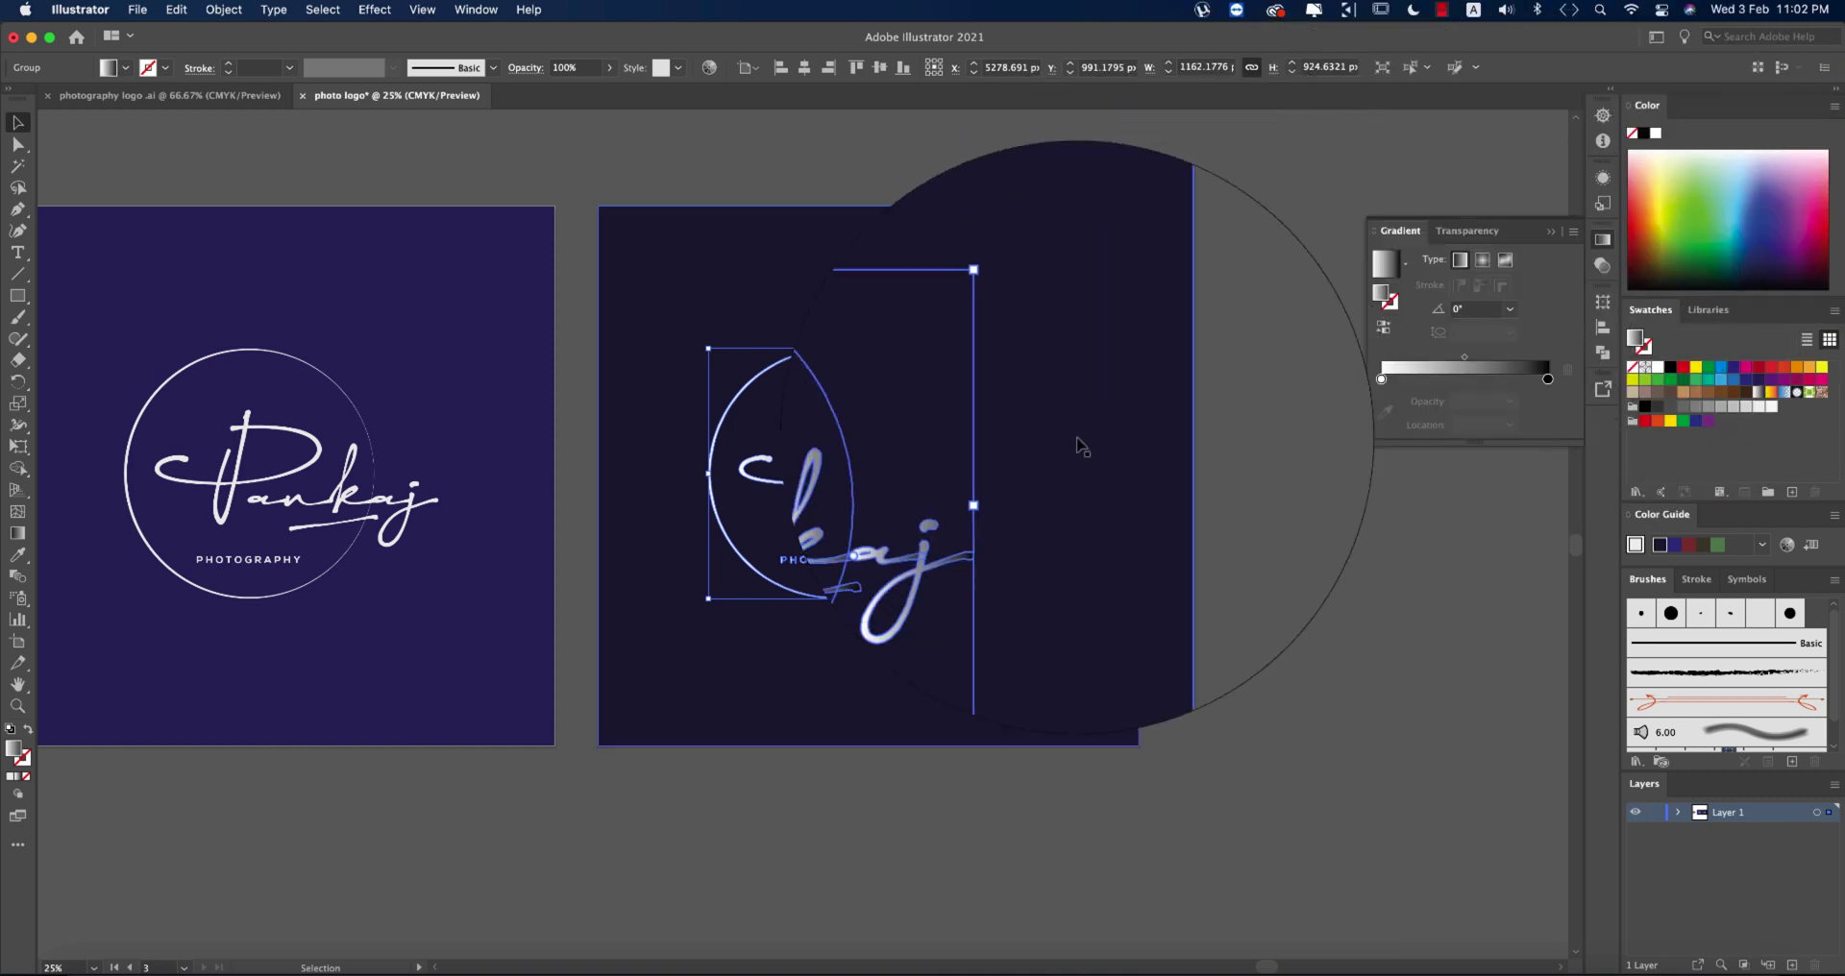
pyautogui.click(1461, 379)
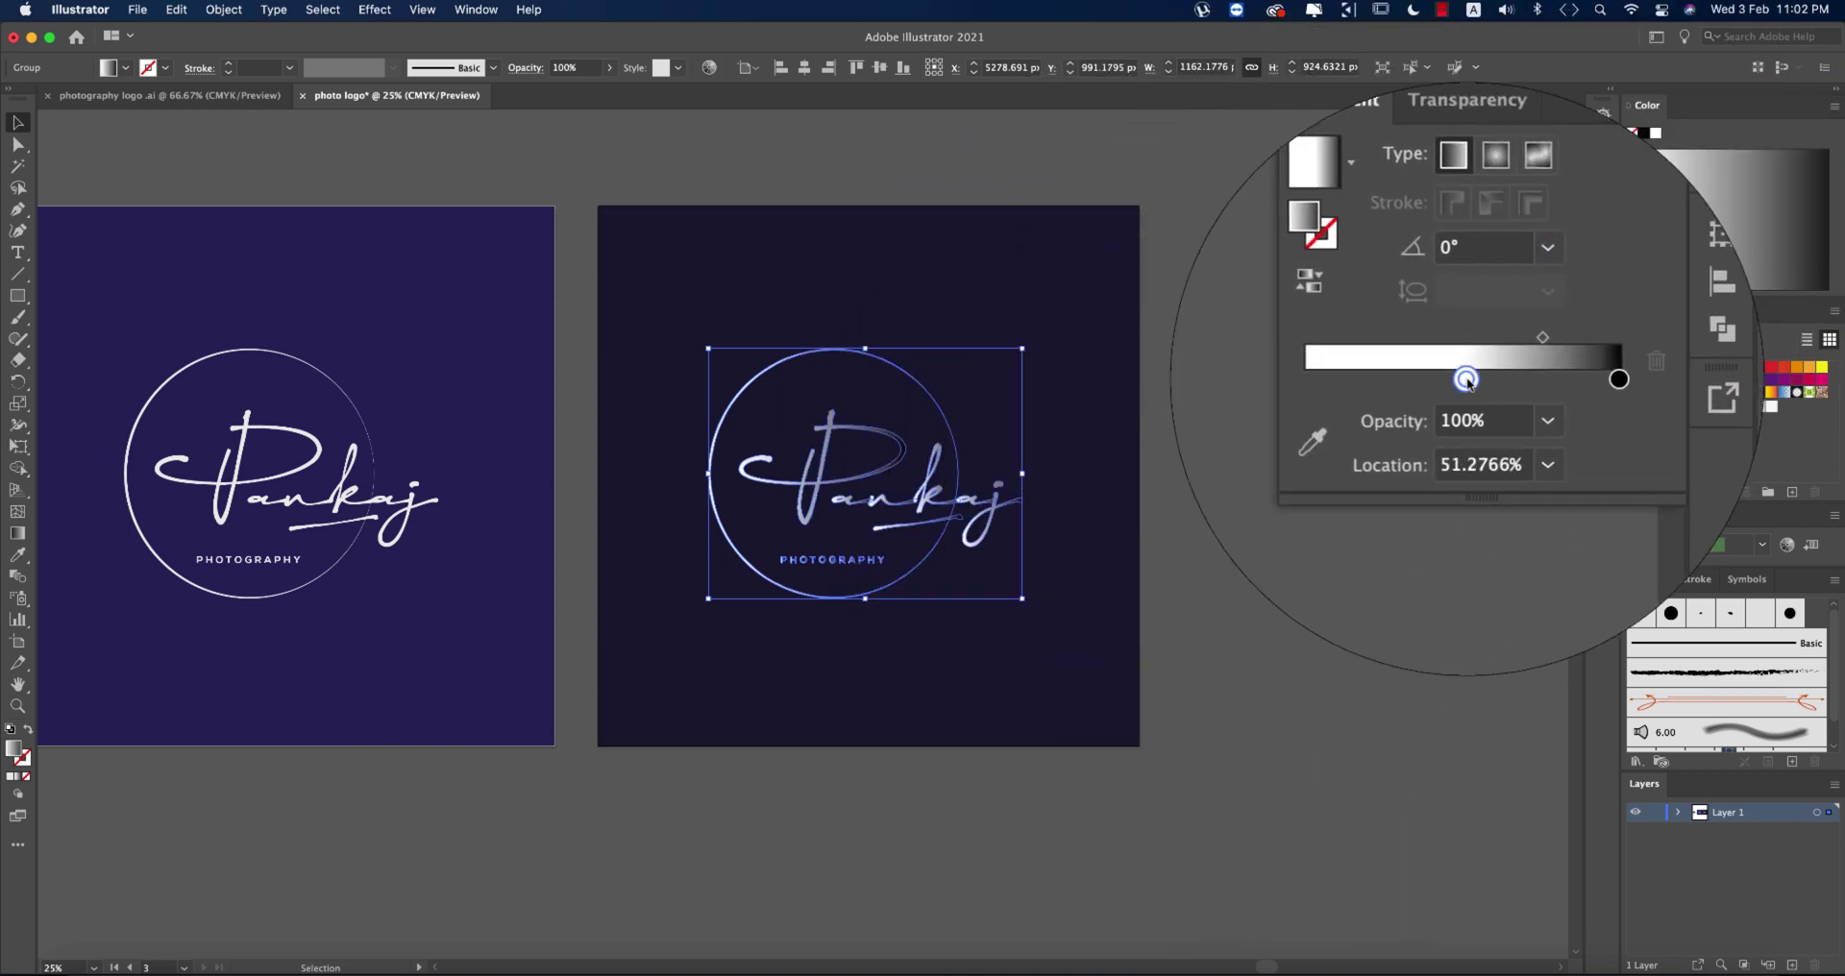
# Set the gradient stops to tan on the left, dark brown on the right, tan in the middle.
pyautogui.click(1385, 380)
pyautogui.moveTo(1385, 379); pyautogui.dragTo(1381, 381)
pyautogui.doubleClick(1381, 382)
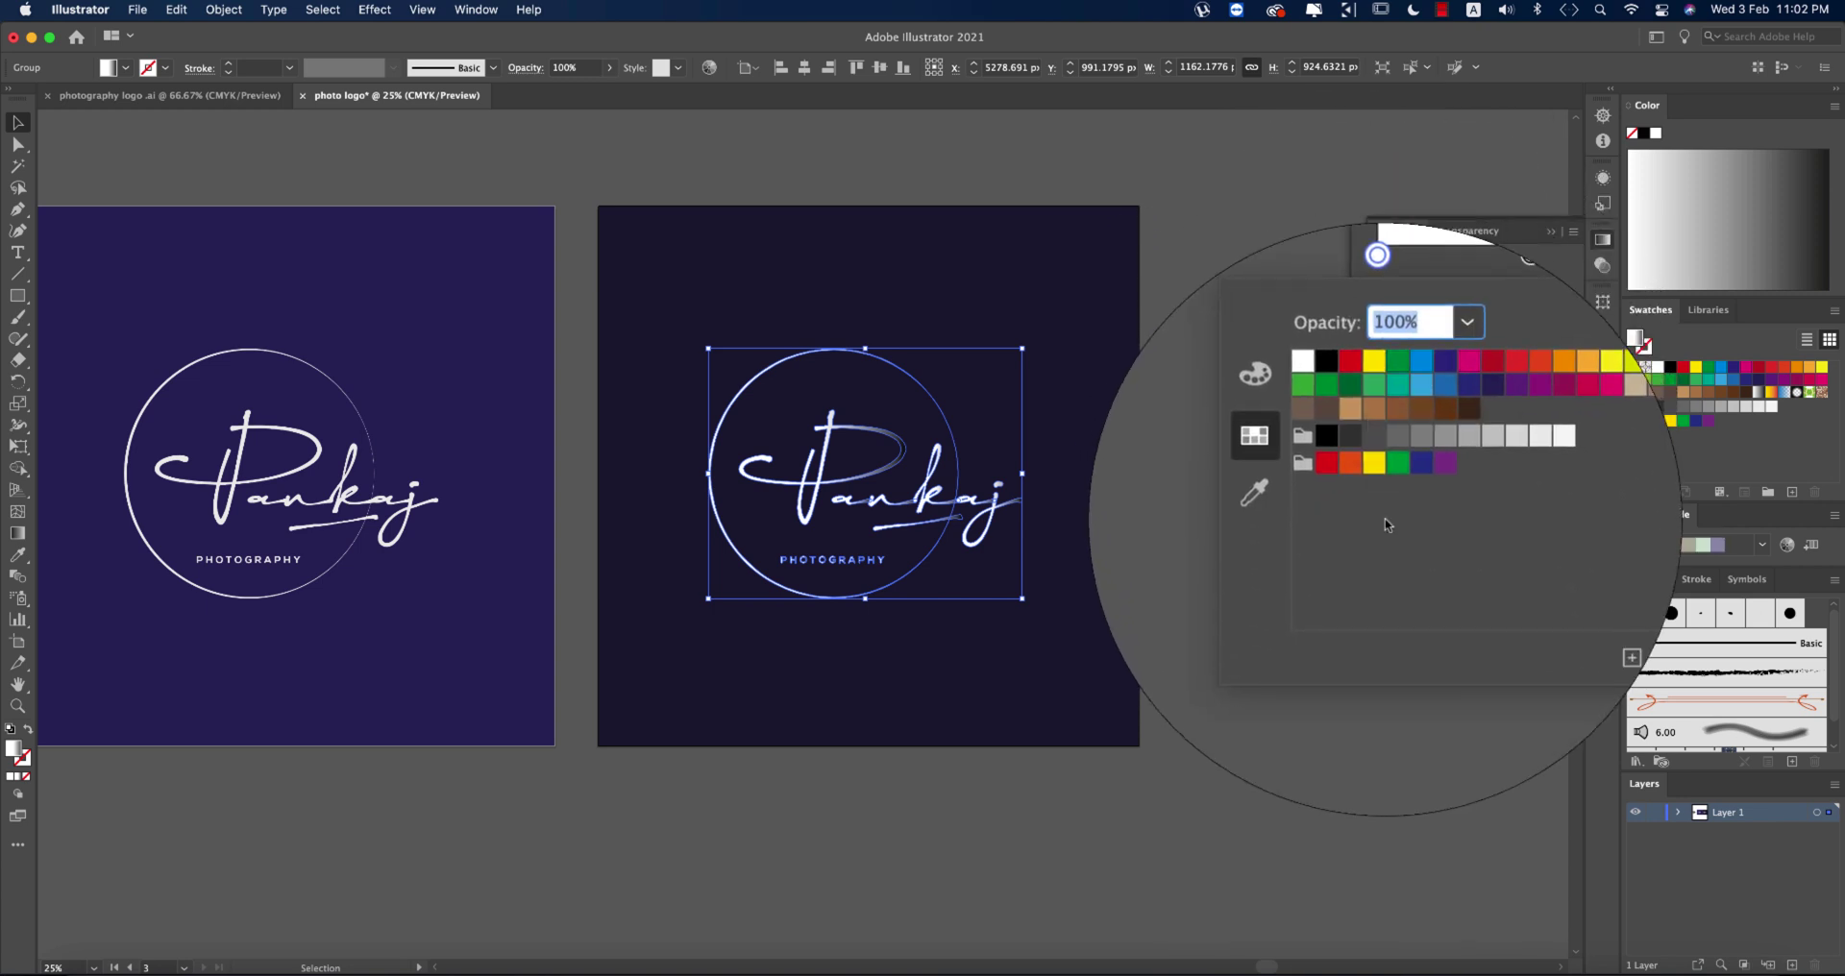
pyautogui.click(1388, 460)
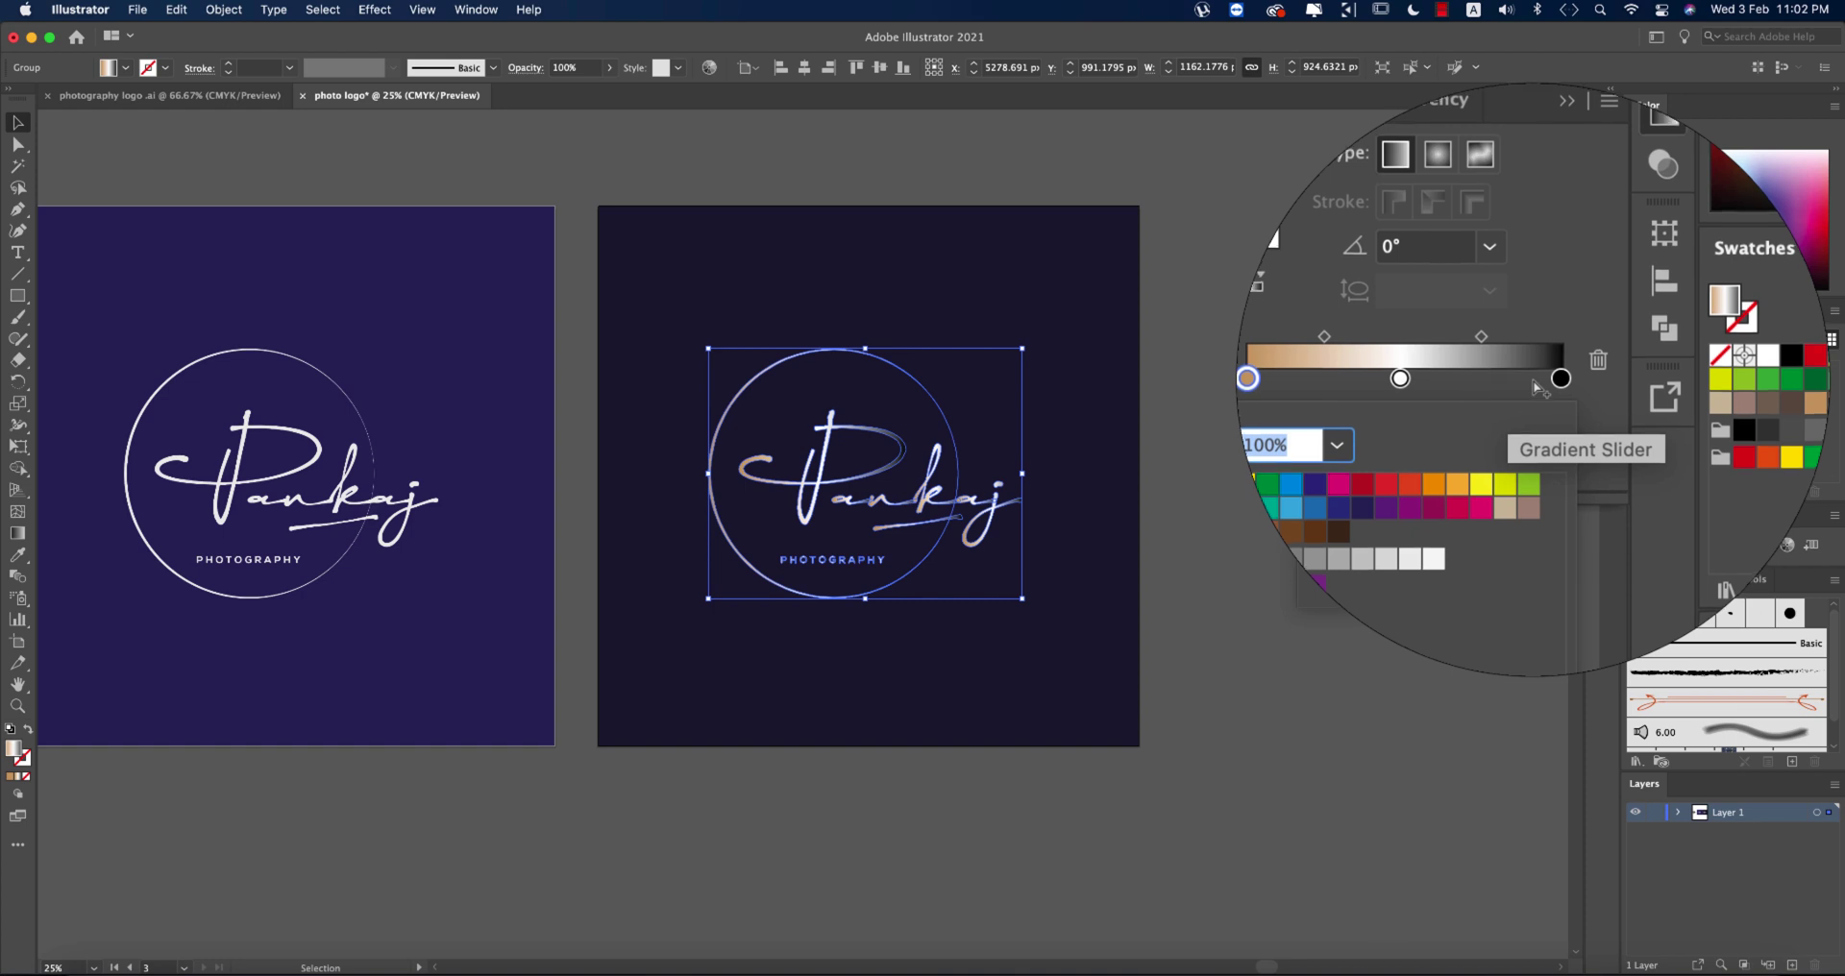
pyautogui.click(1547, 381)
pyautogui.doubleClick(1548, 381)
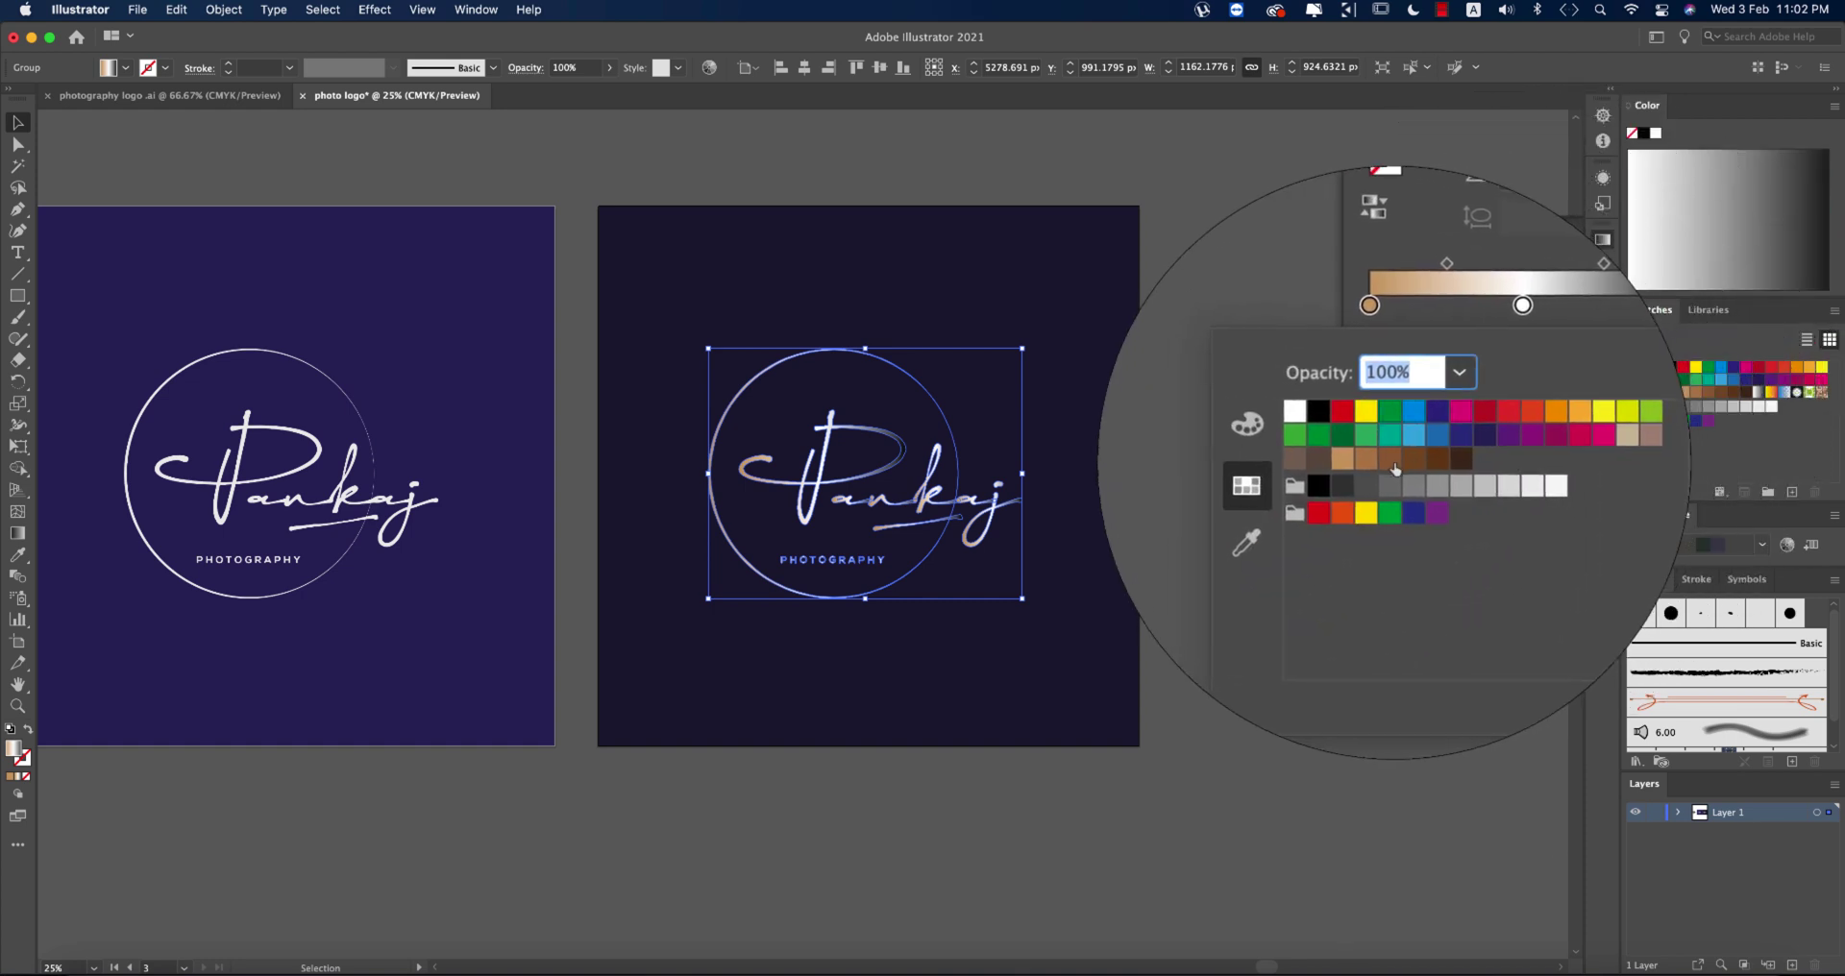
pyautogui.click(1411, 469)
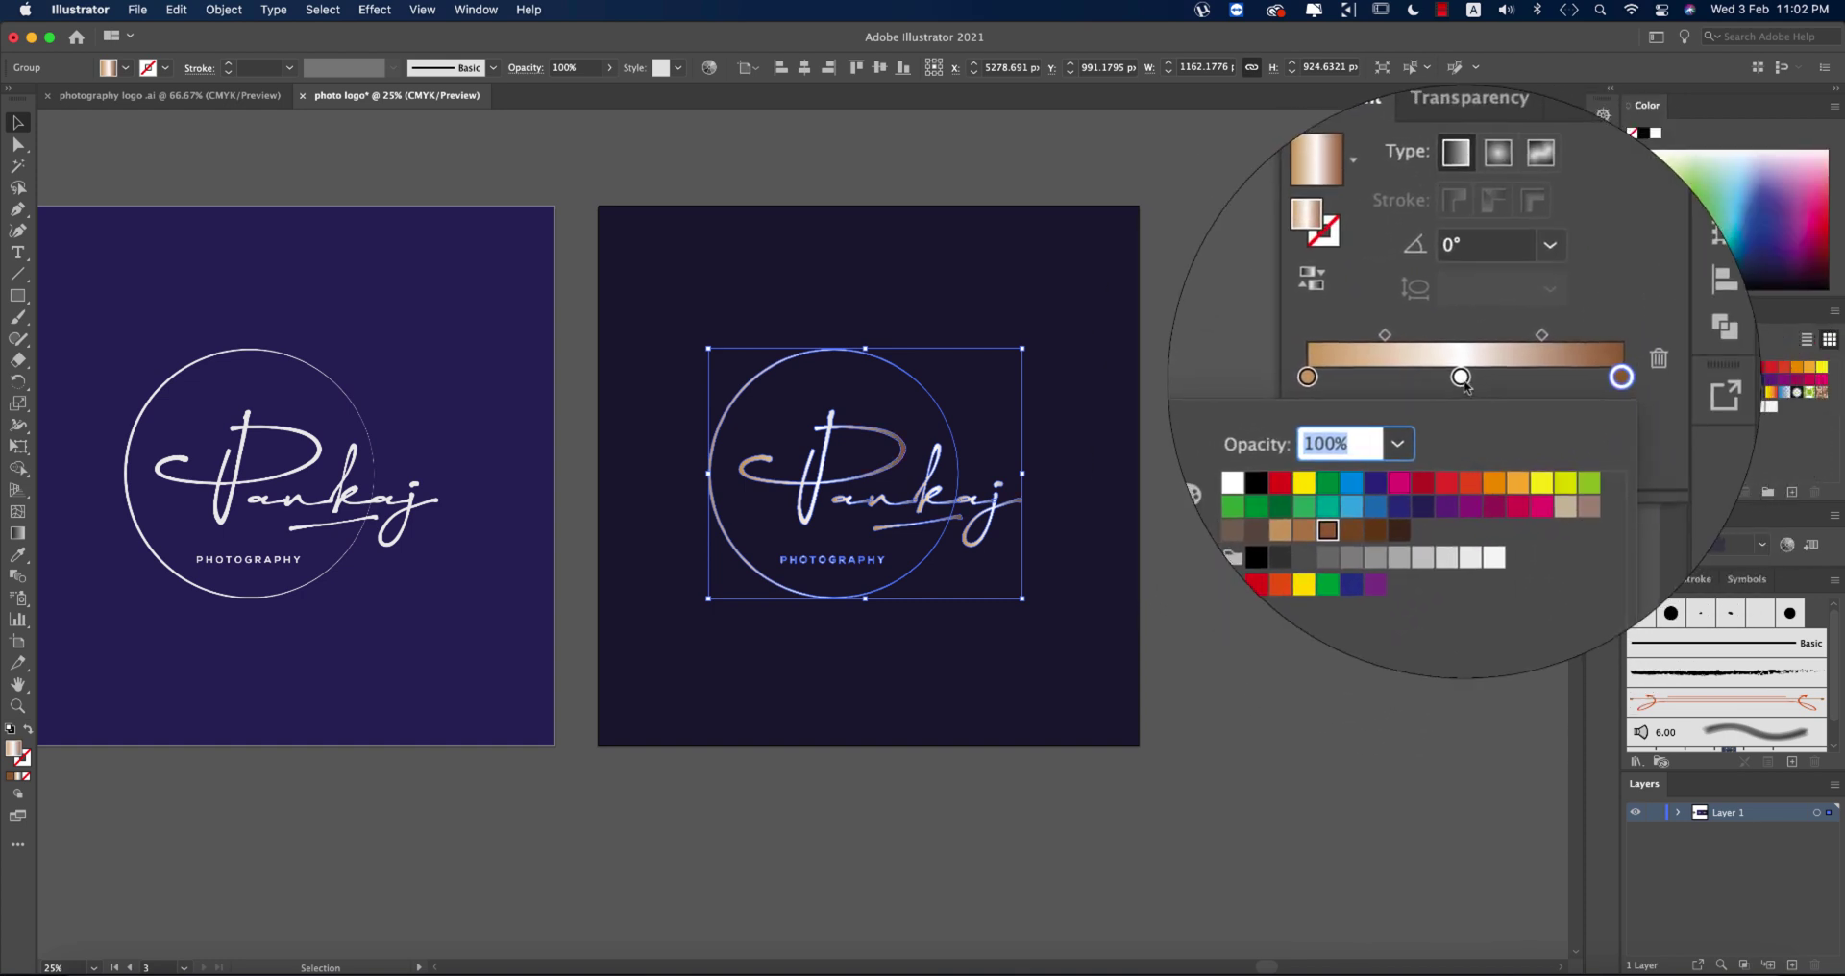
pyautogui.click(1460, 381)
pyautogui.doubleClick(1460, 381)
pyautogui.click(1366, 463)
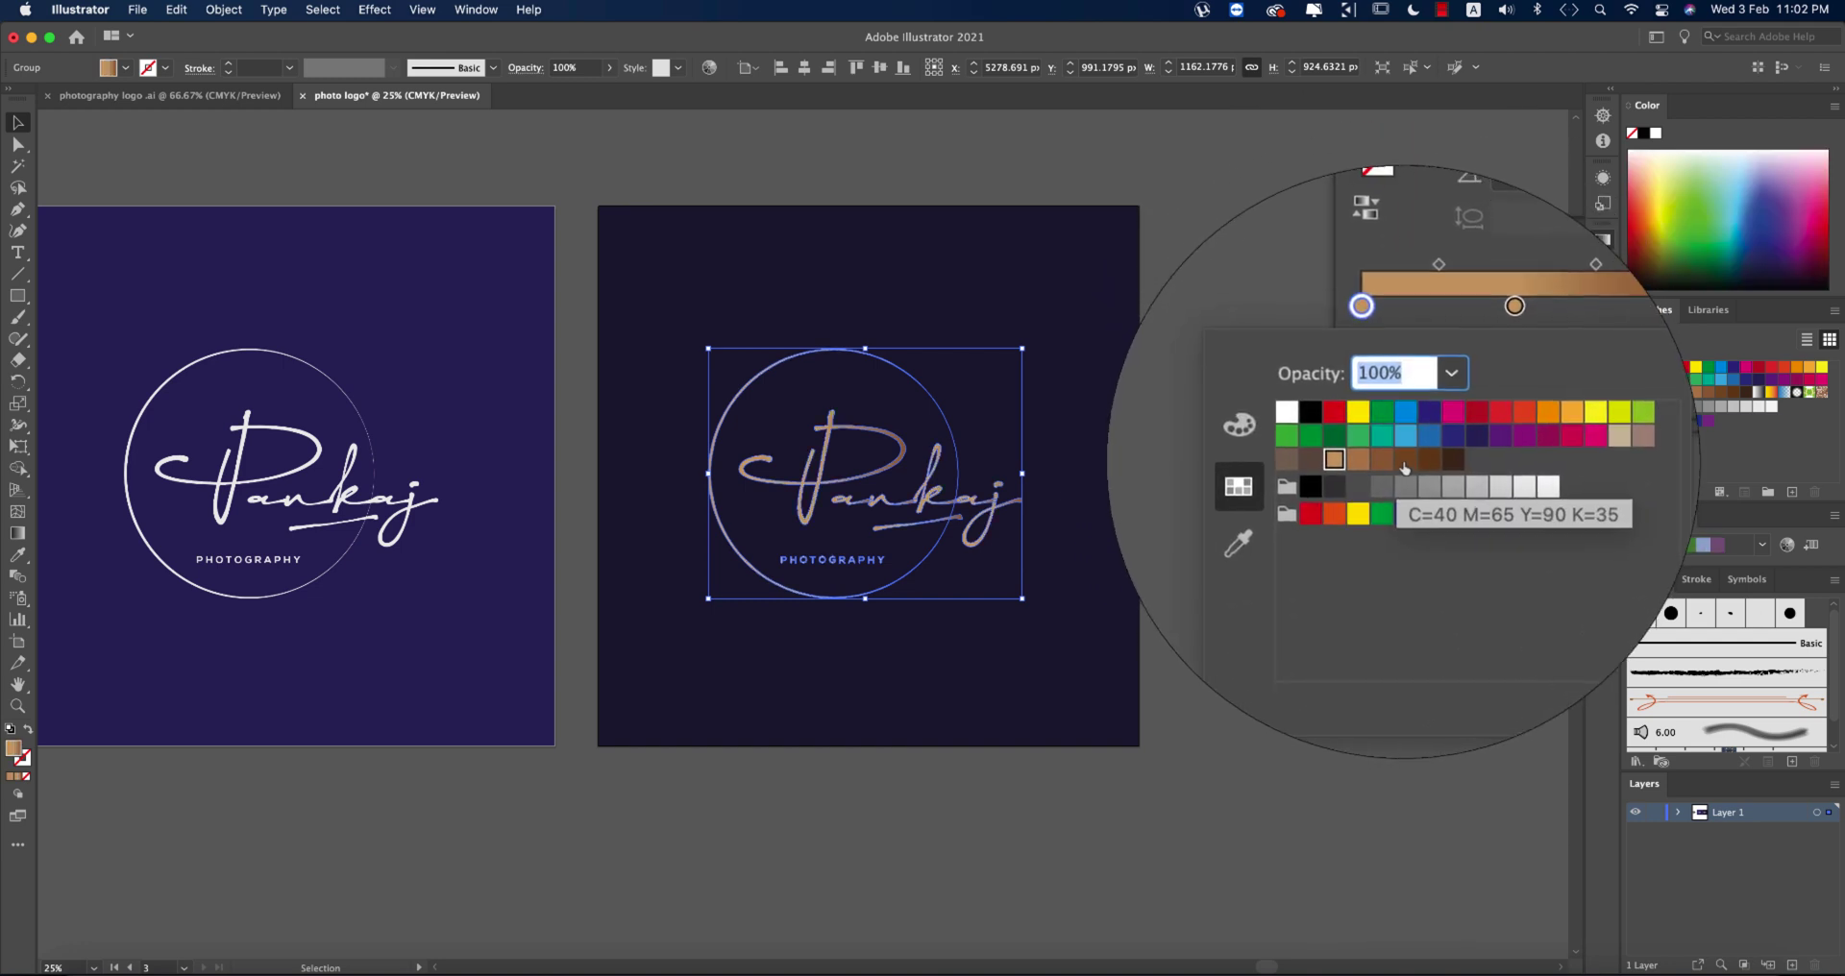
pyautogui.click(1186, 543)
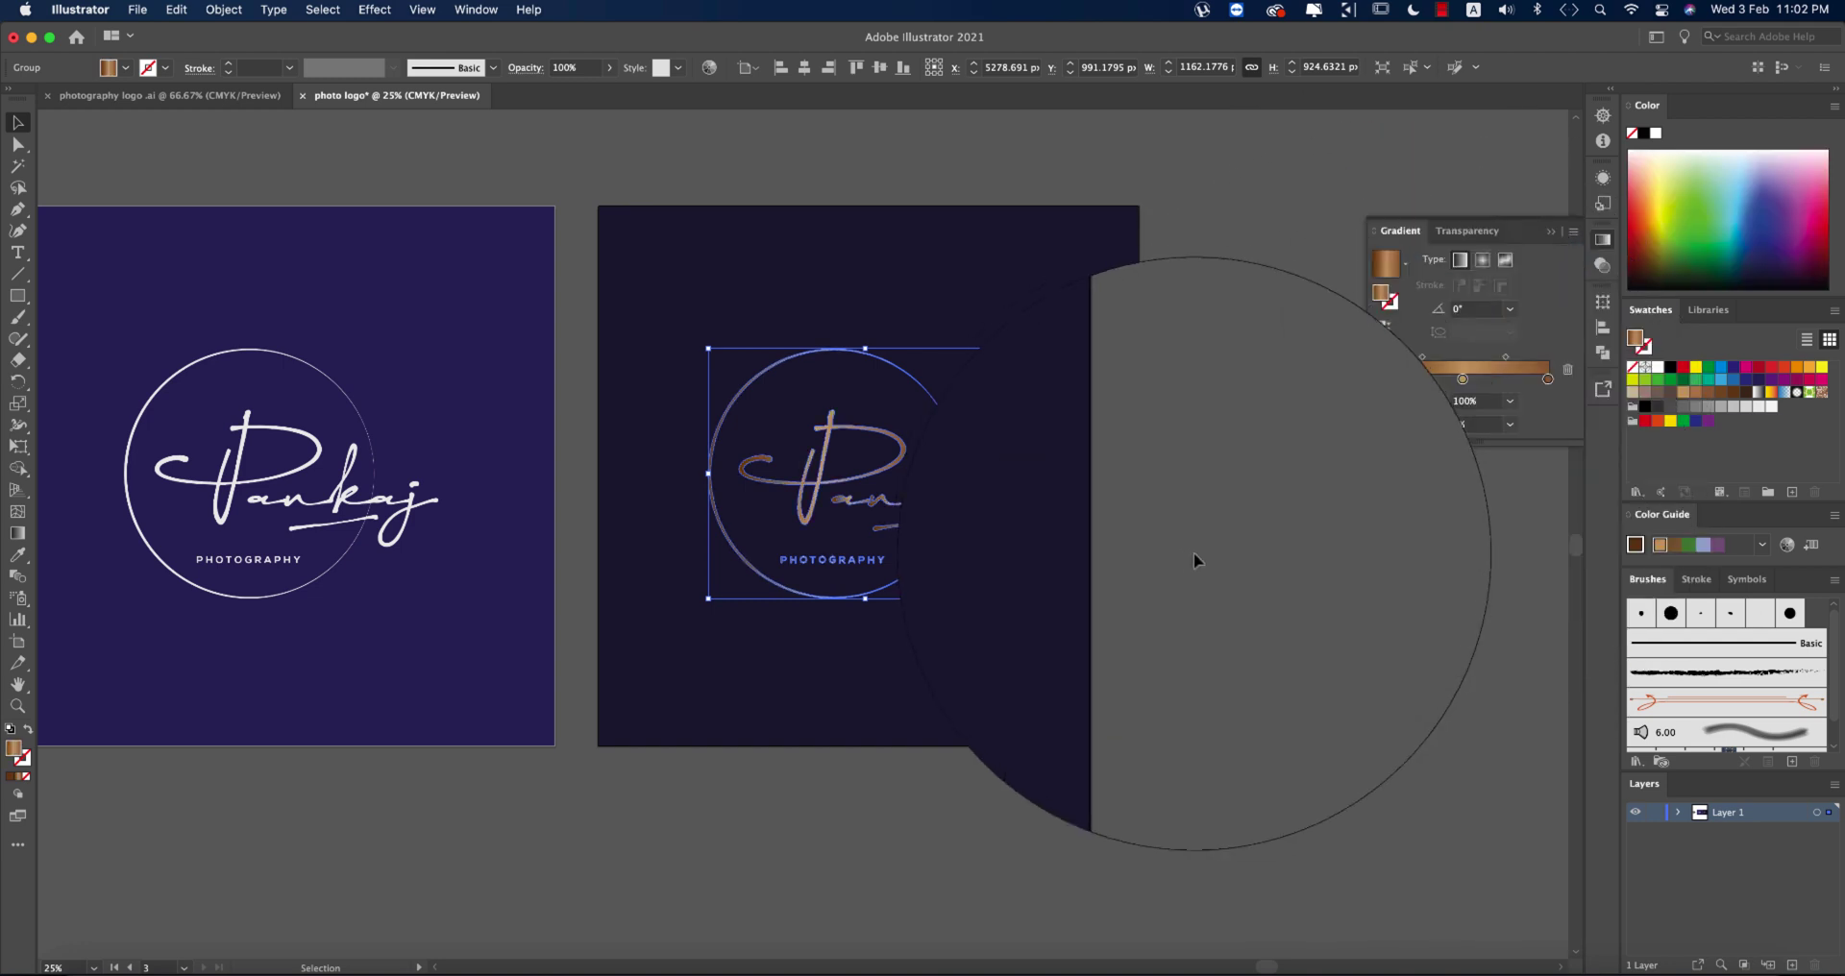
# Drag the Gradient tool vertically down the logo so the copper gradient runs top to bottom.
pyautogui.click(1191, 567)
pyautogui.hscroll(-5, 1192, 567)
pyautogui.moveTo(1211, 503); pyautogui.dragTo(1162, 519)
pyautogui.scroll(2, 1029, 515)
pyautogui.press('g')
pyautogui.moveTo(1112, 144); pyautogui.dragTo(1070, 841)
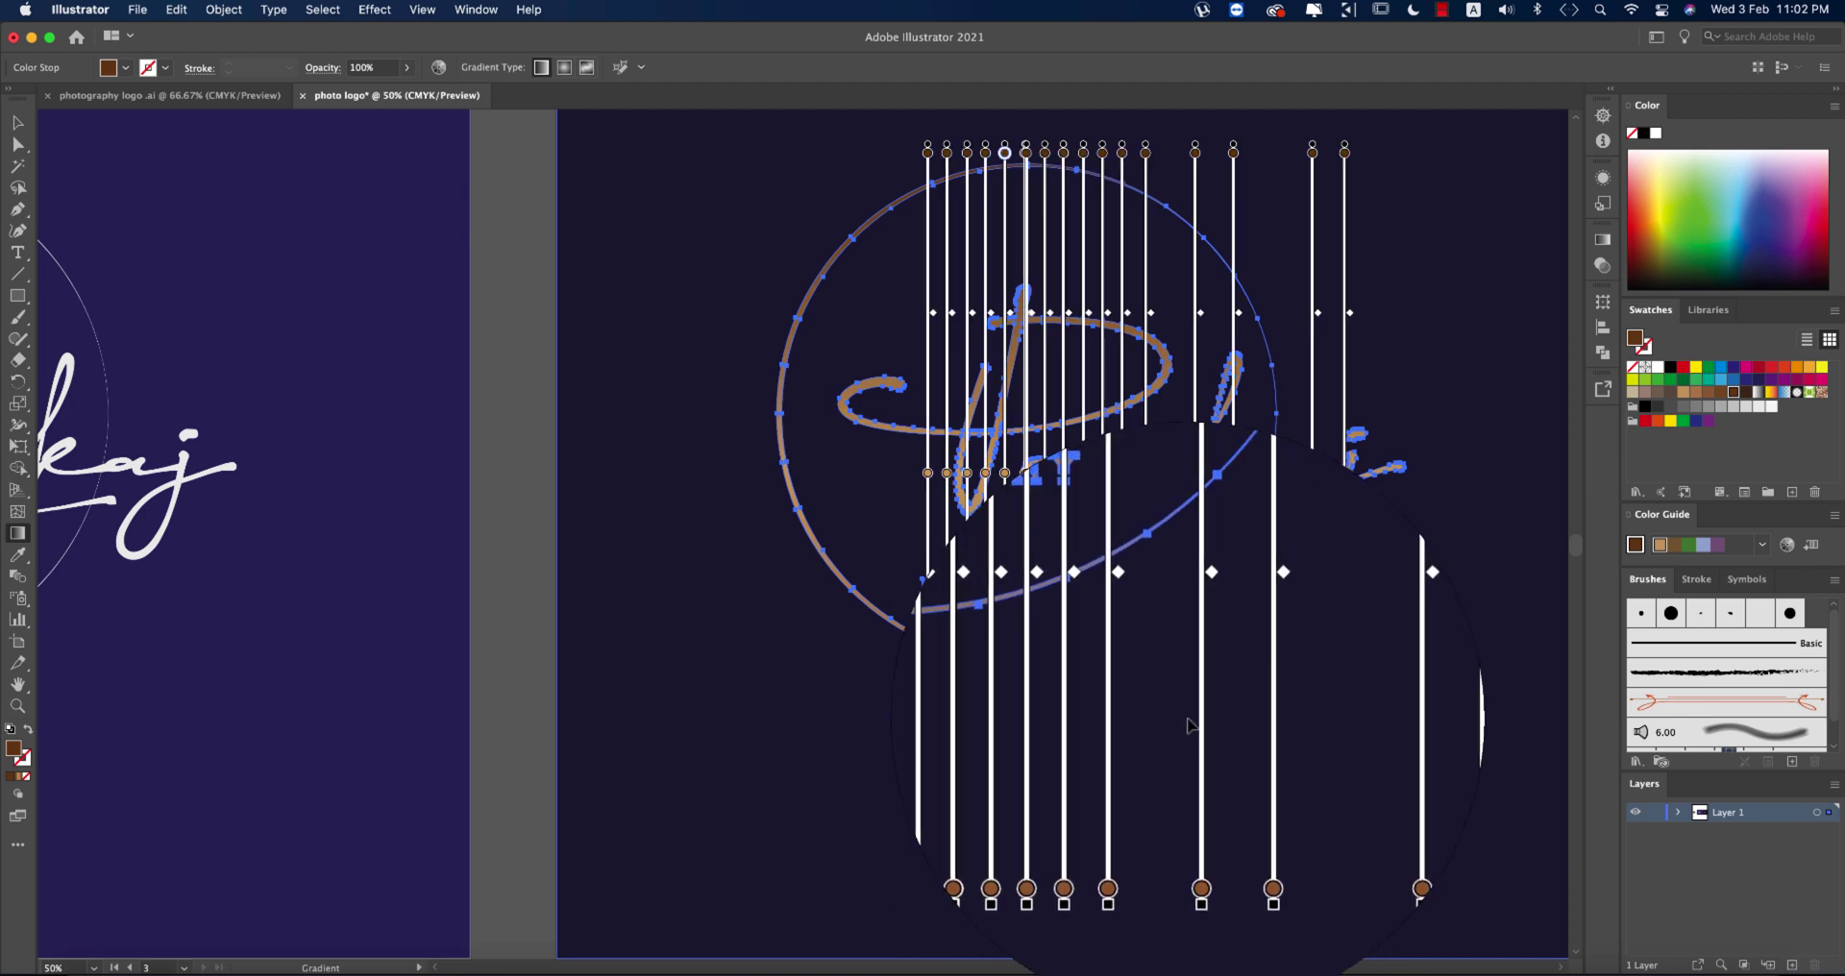
pyautogui.scroll(-2, 1157, 790)
# Alt-drag the third artboard's navy background and copper logo right to make a fourth design.
pyautogui.press('v')
pyautogui.click(1478, 657)
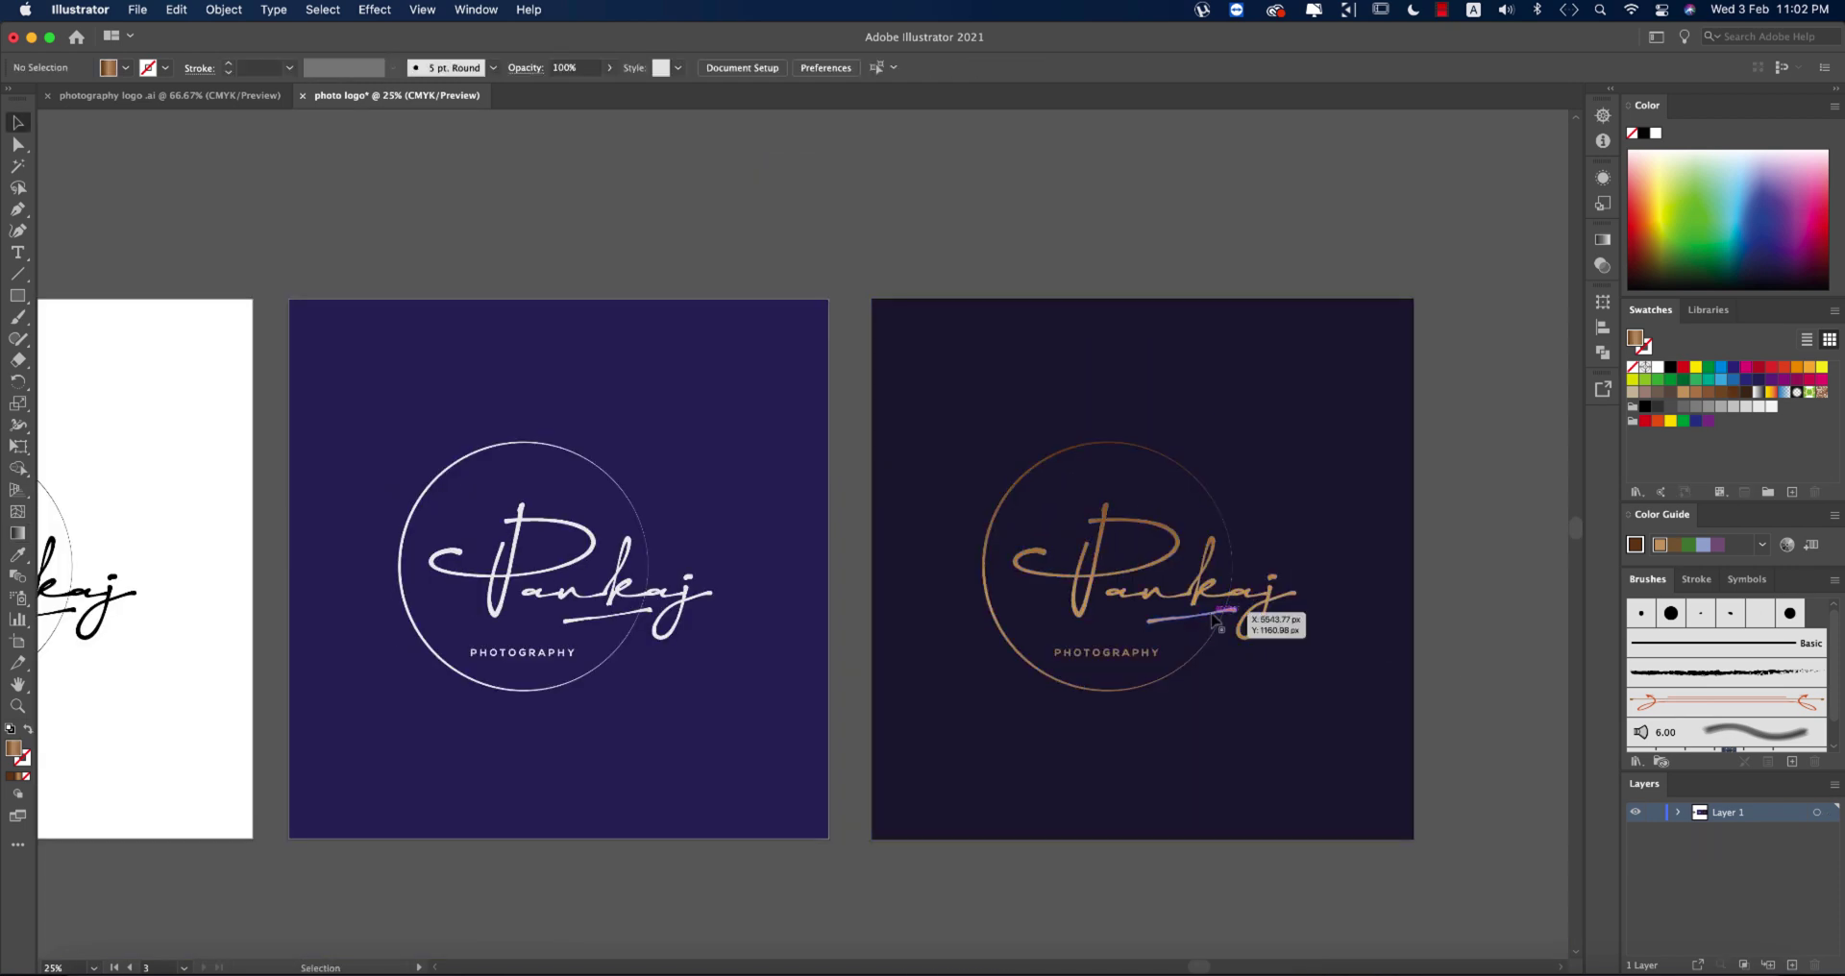
pyautogui.moveTo(1214, 622); pyautogui.dragTo(1214, 622)
pyautogui.scroll(1, 1227, 630)
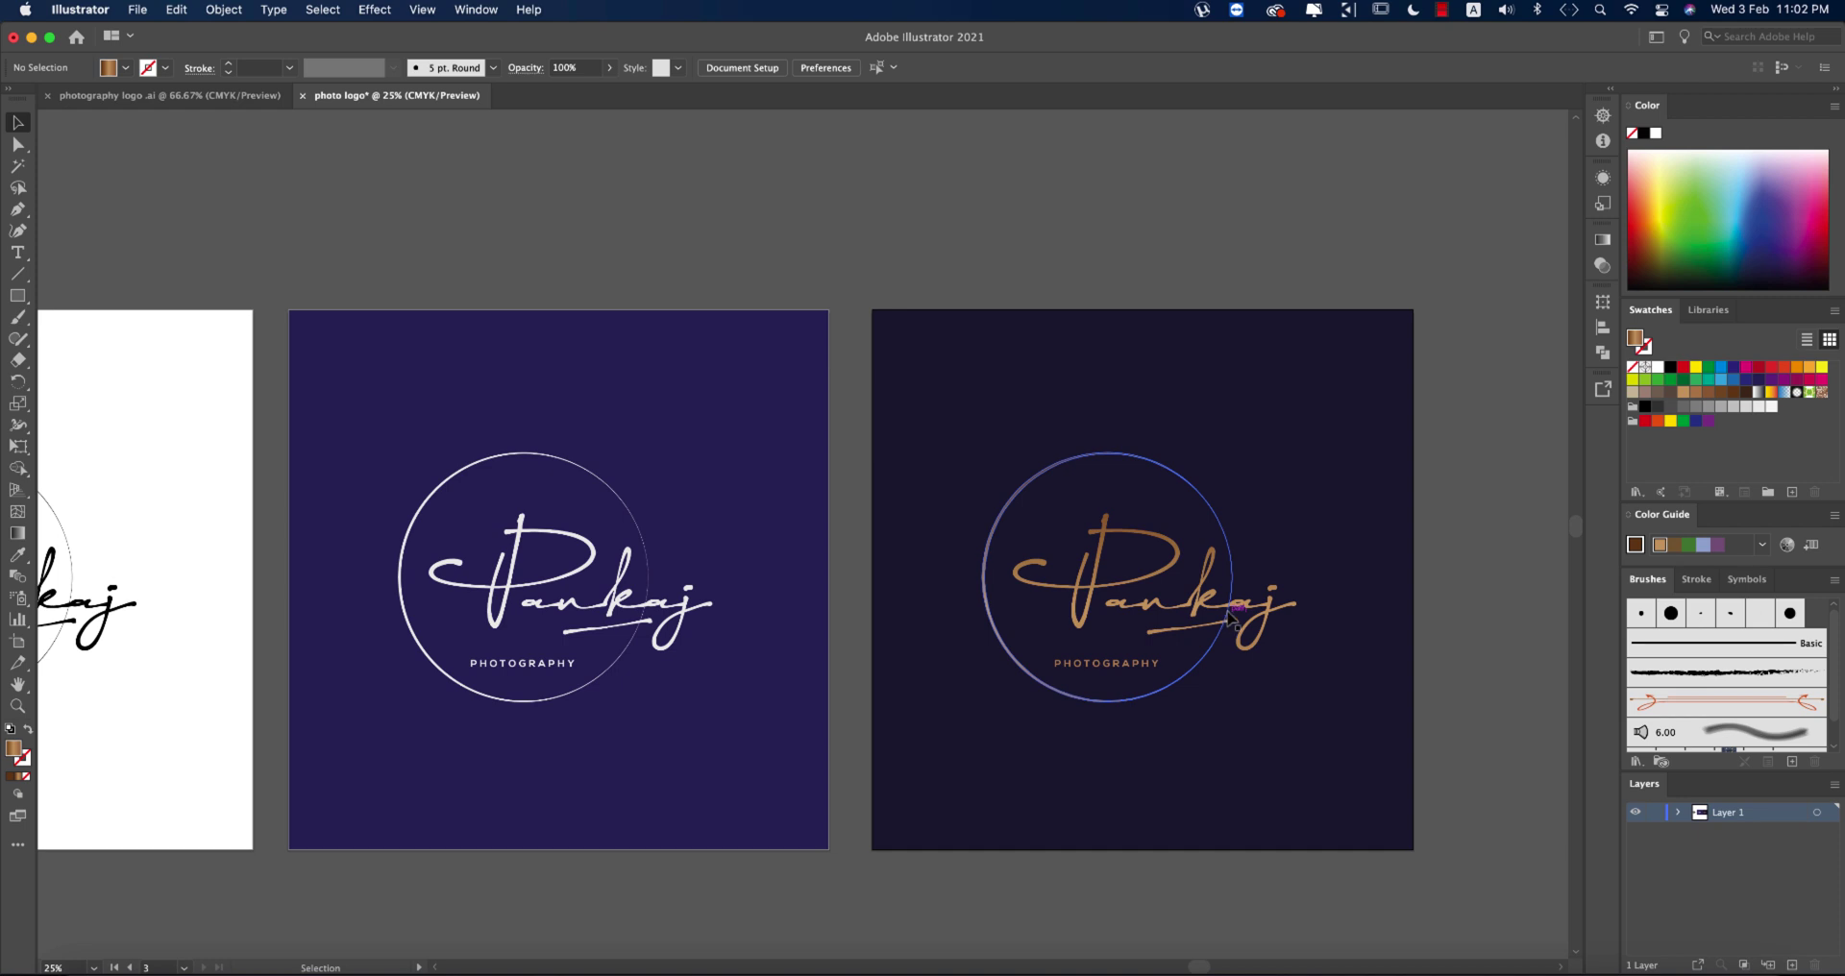
pyautogui.moveTo(1089, 707); pyautogui.dragTo(1125, 609)
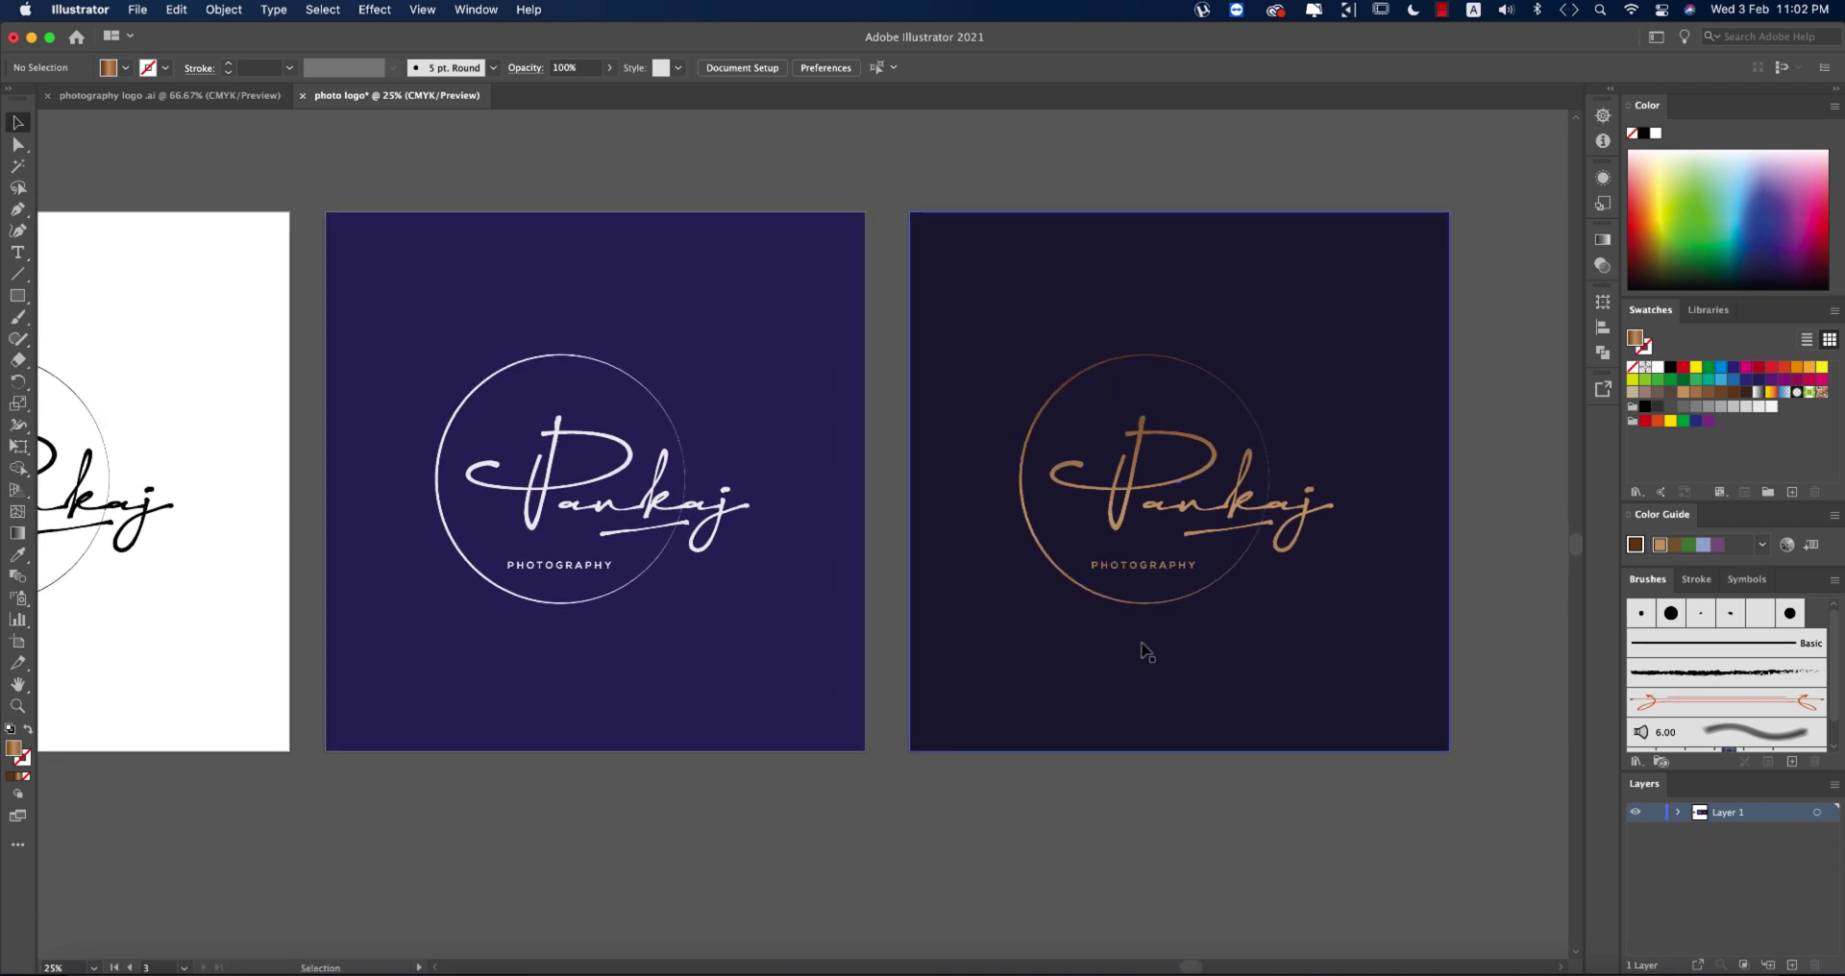
pyautogui.scroll(-1, 1147, 652)
pyautogui.hscroll(5, 1144, 647)
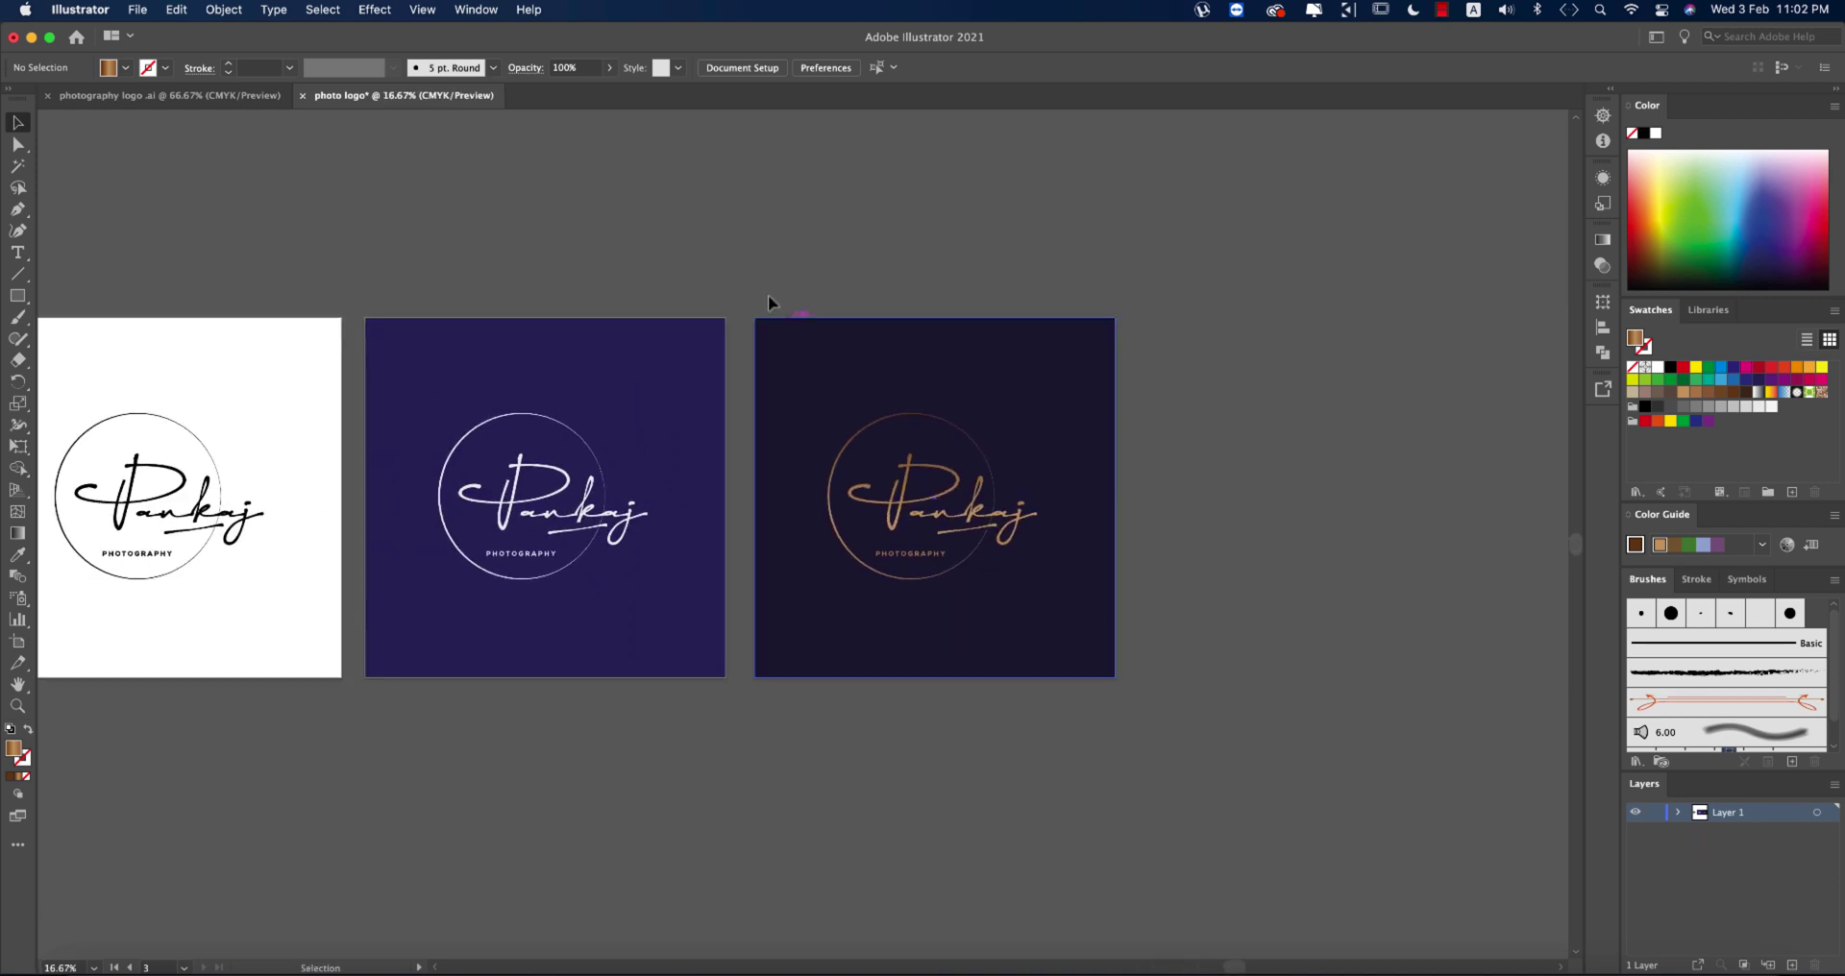
pyautogui.click(947, 611)
pyautogui.moveTo(1004, 644); pyautogui.dragTo(1394, 644)
pyautogui.click(1347, 751)
pyautogui.click(1415, 519)
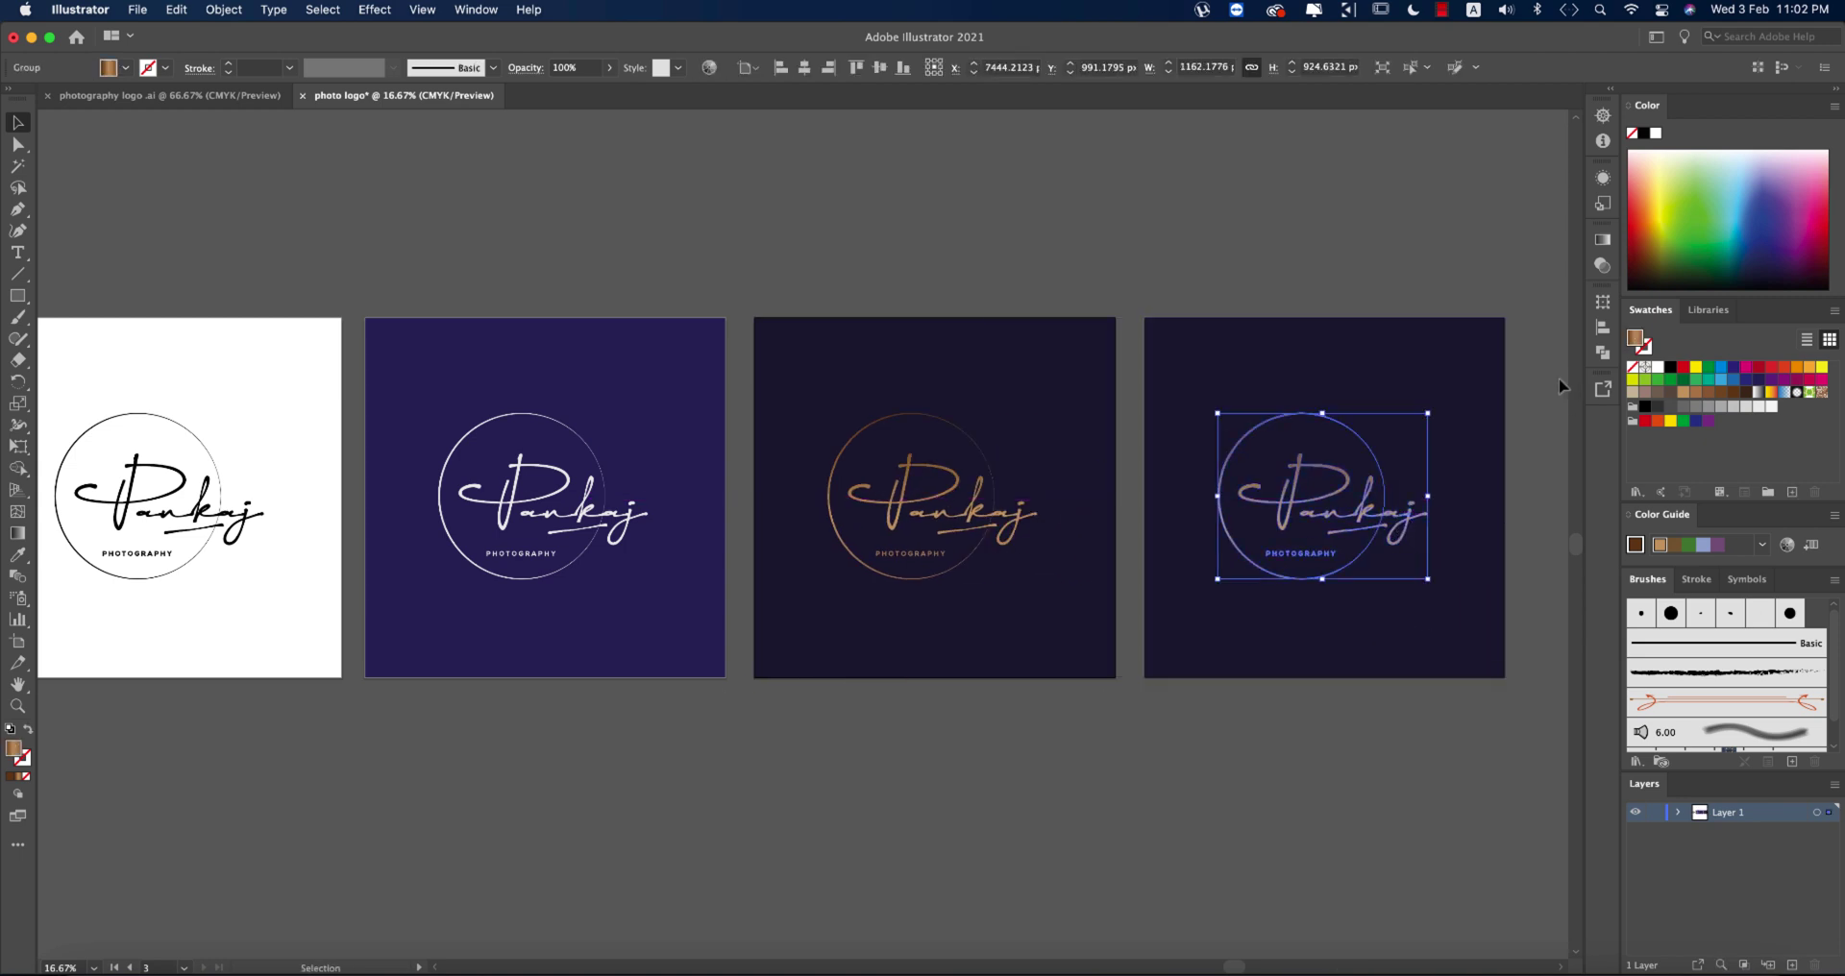
# Recolour the fourth logo's gradient stops to orange and red, then view all four artboards.
pyautogui.click(1603, 240)
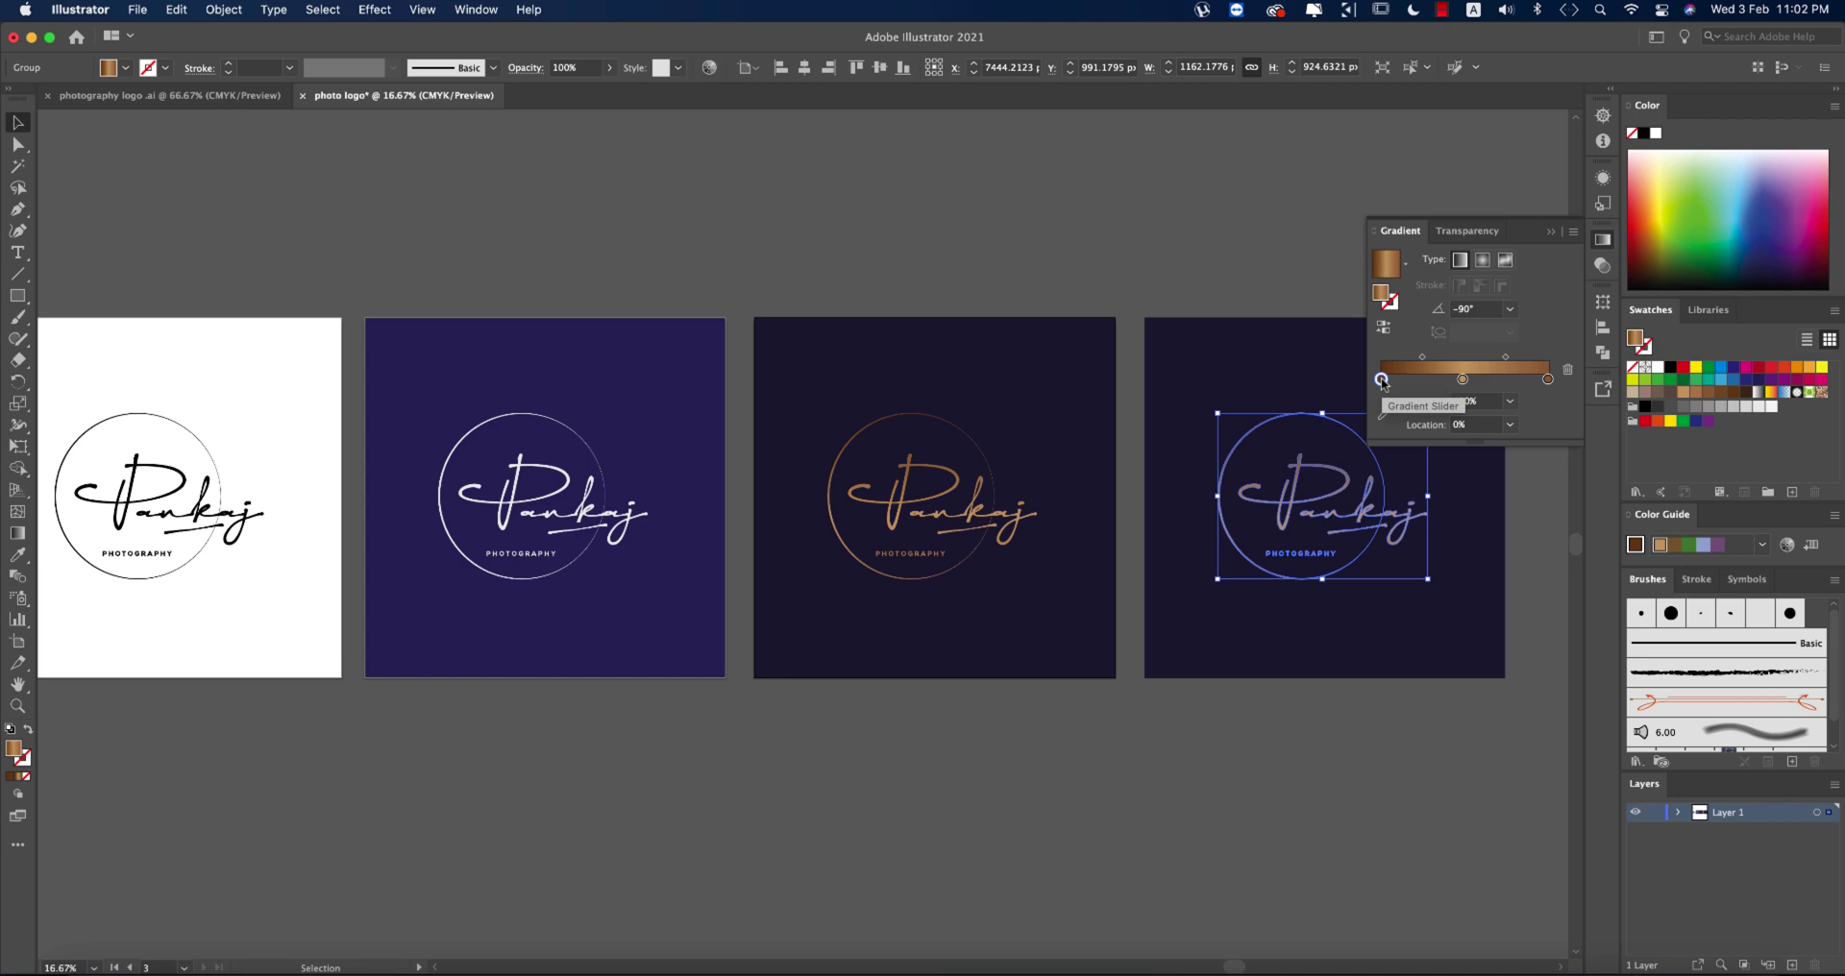
pyautogui.doubleClick(1382, 381)
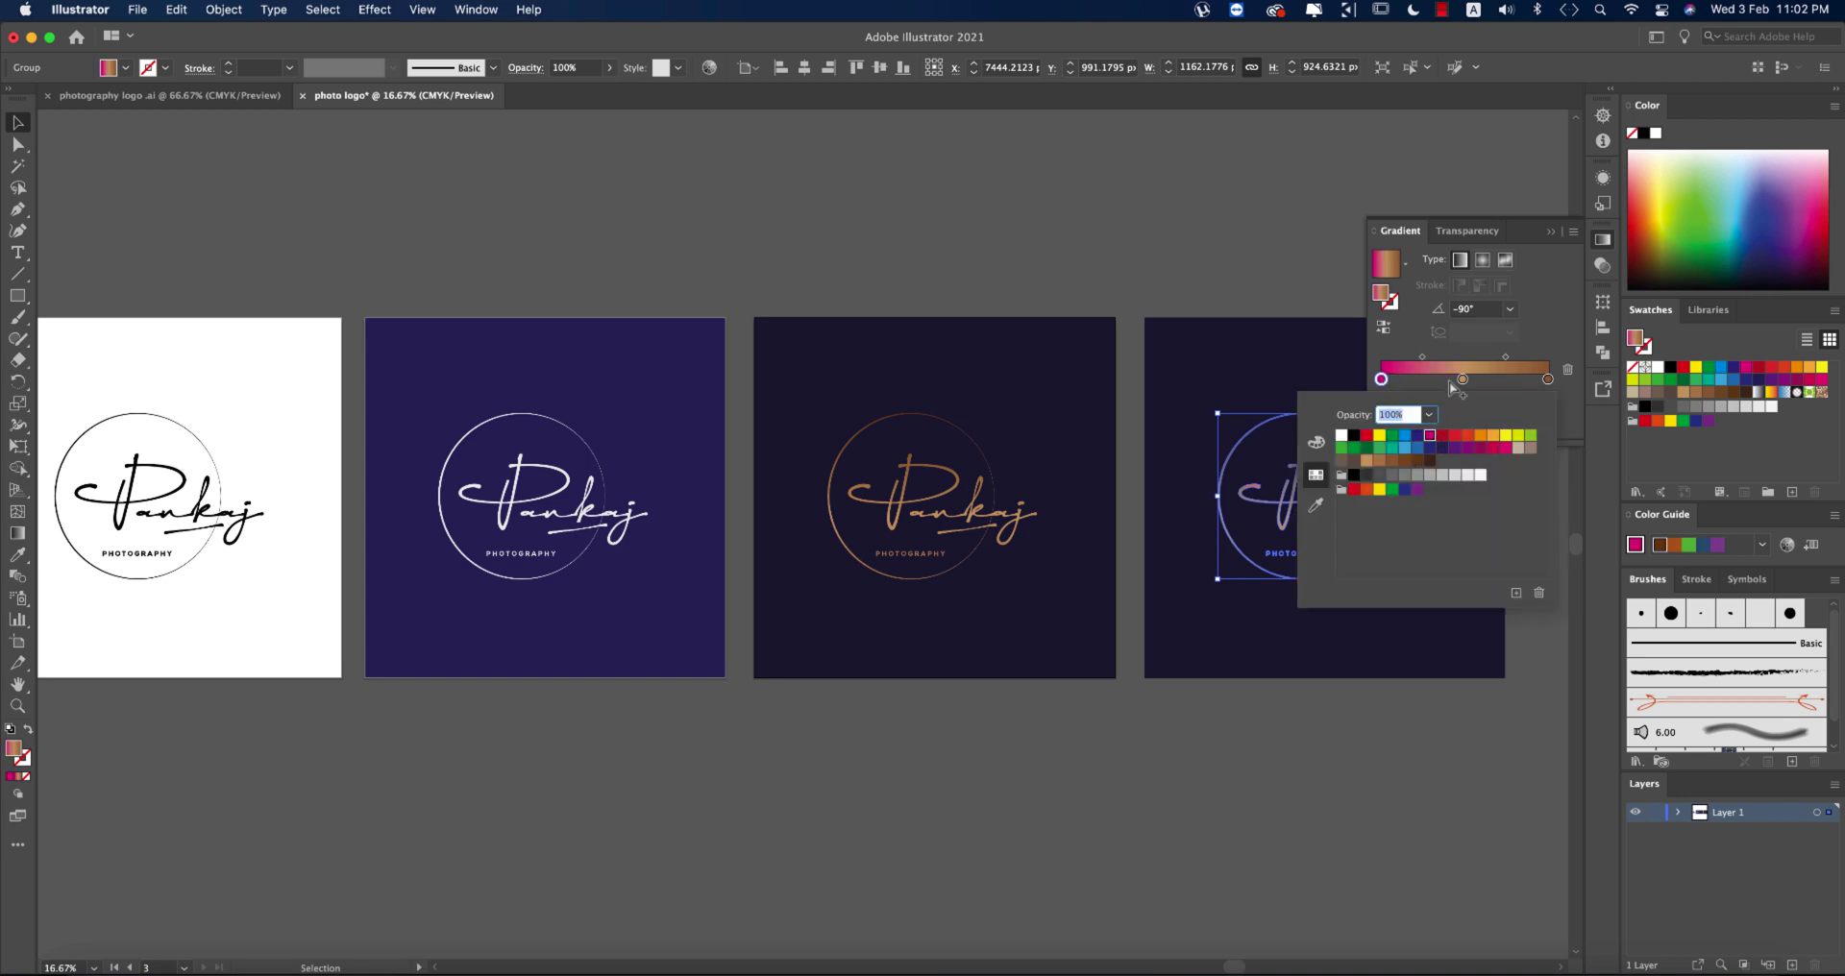
pyautogui.doubleClick(1462, 380)
pyautogui.click(1458, 442)
pyautogui.press('super+equal')
pyautogui.press('super+equal')
pyautogui.click(1351, 923)
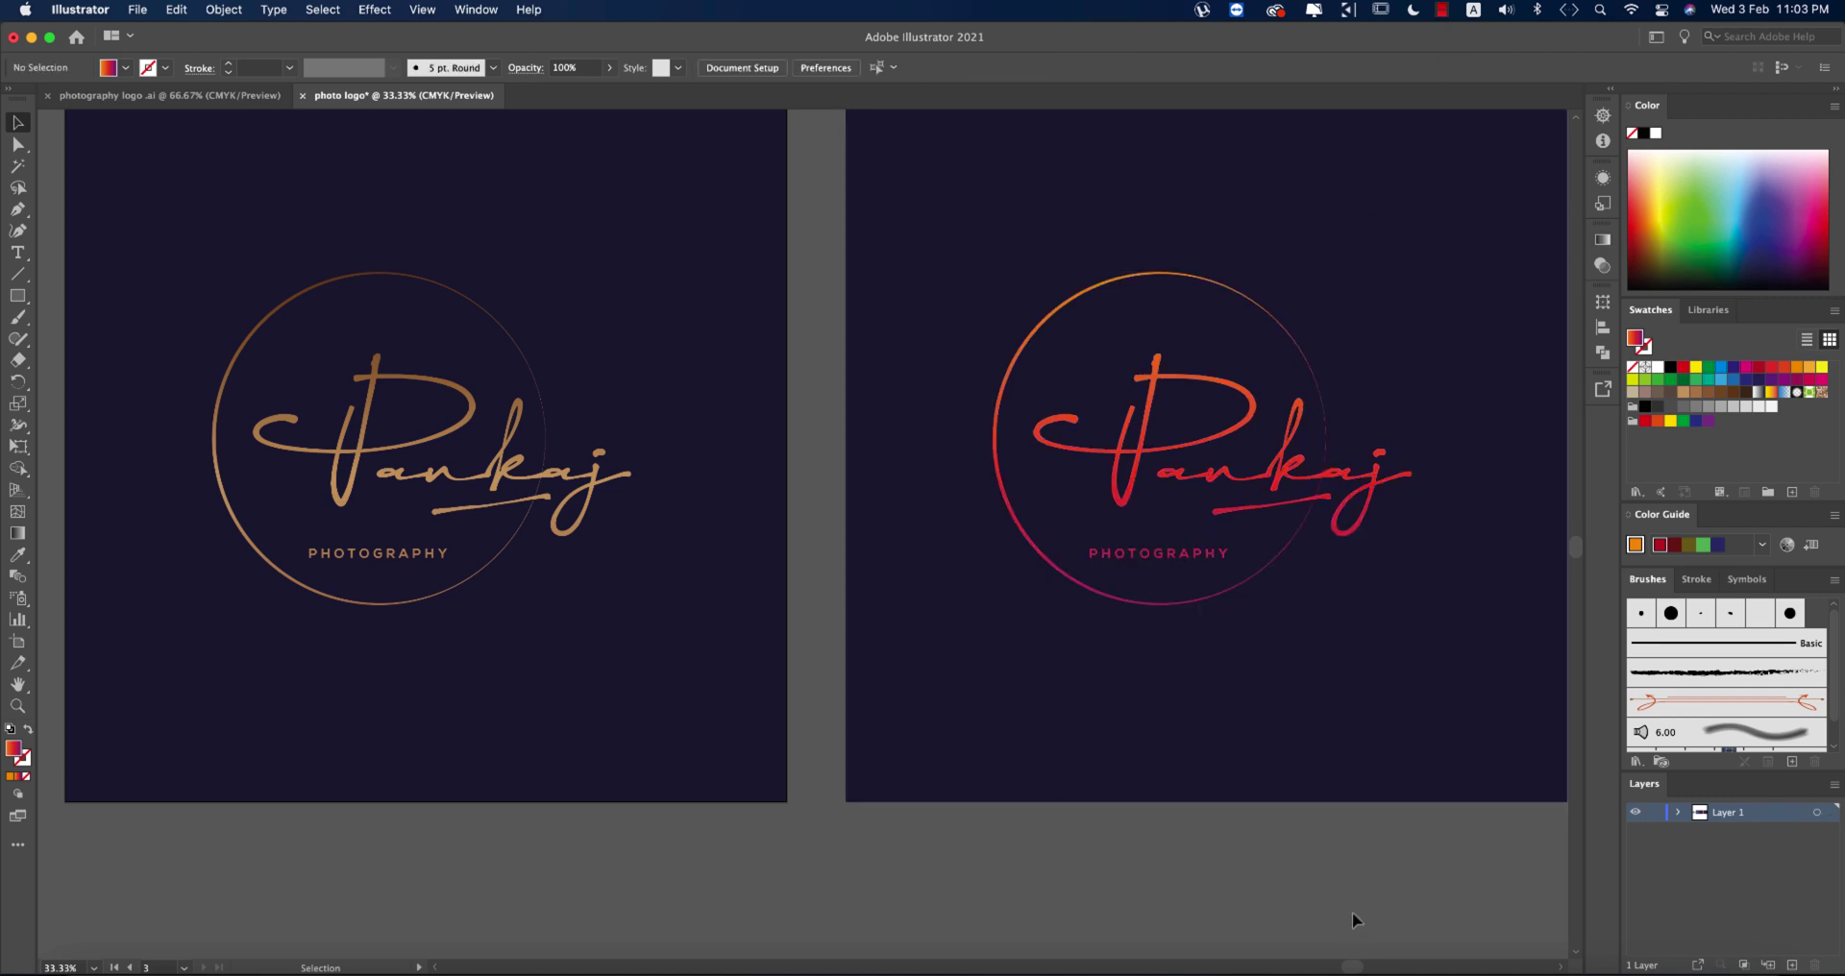
pyautogui.press('super+minus')
pyautogui.press('super+minus')
pyautogui.scroll(-3, 1296, 861)
pyautogui.press('super+minus')
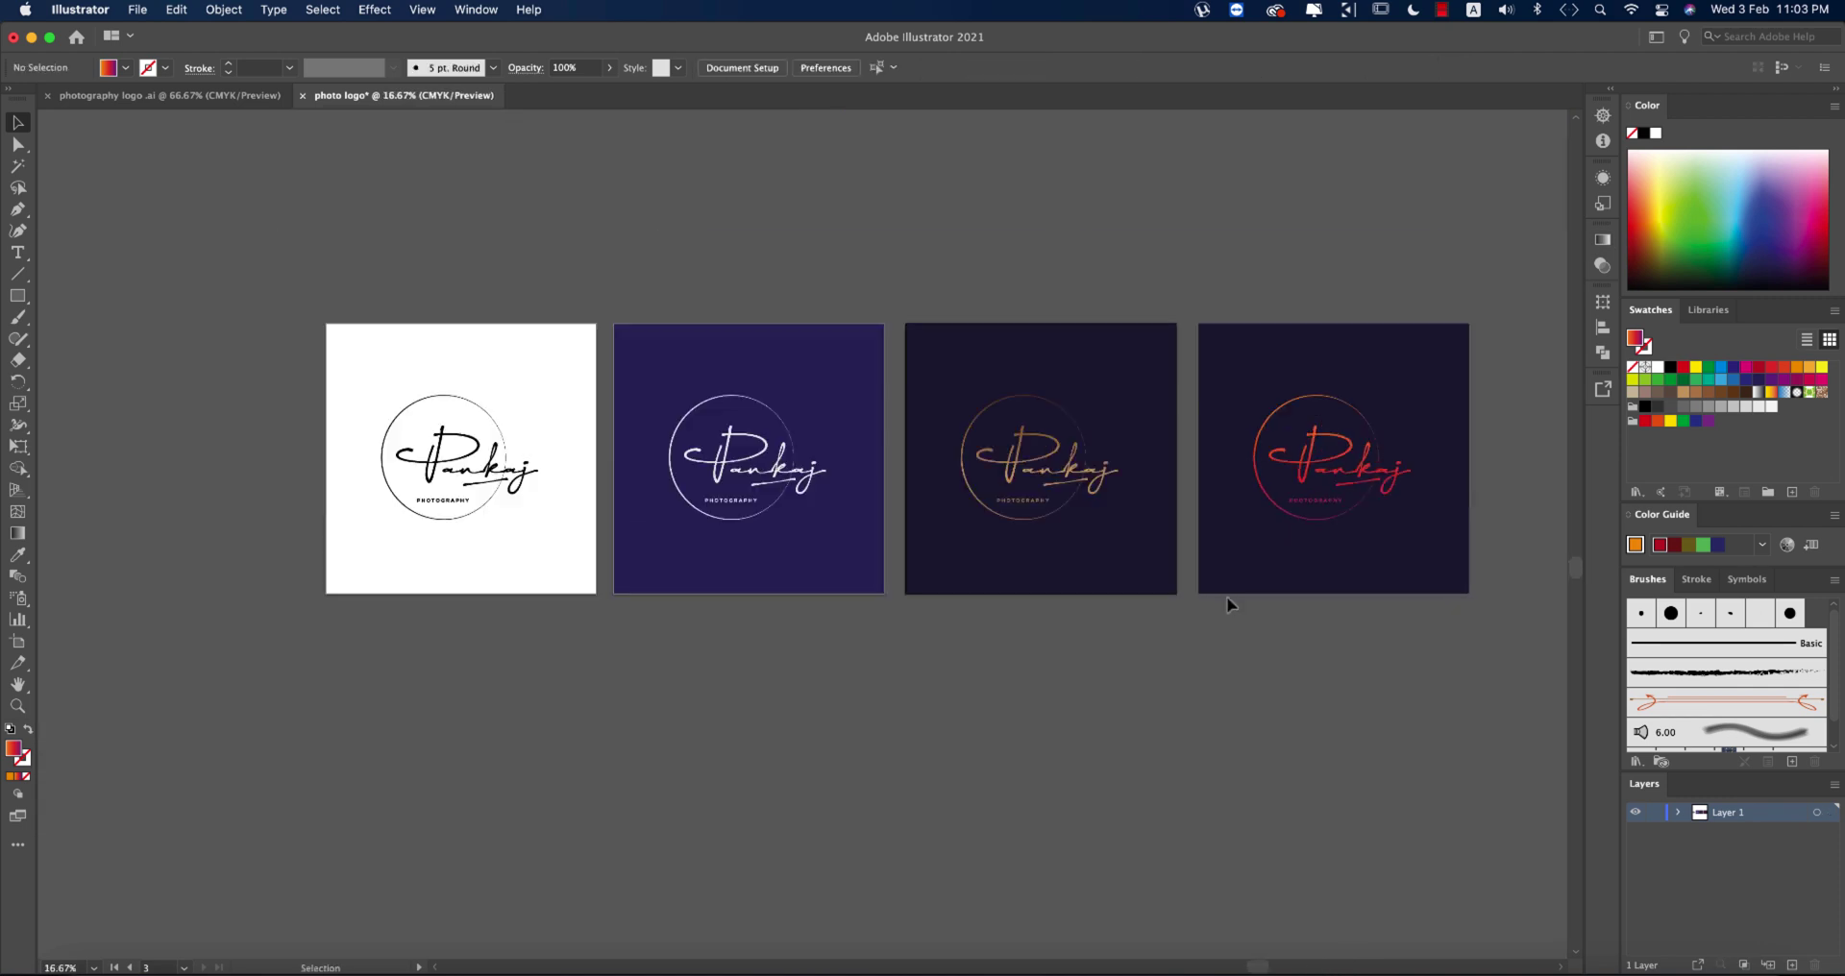
pyautogui.moveTo(1145, 689); pyautogui.dragTo(1074, 666)
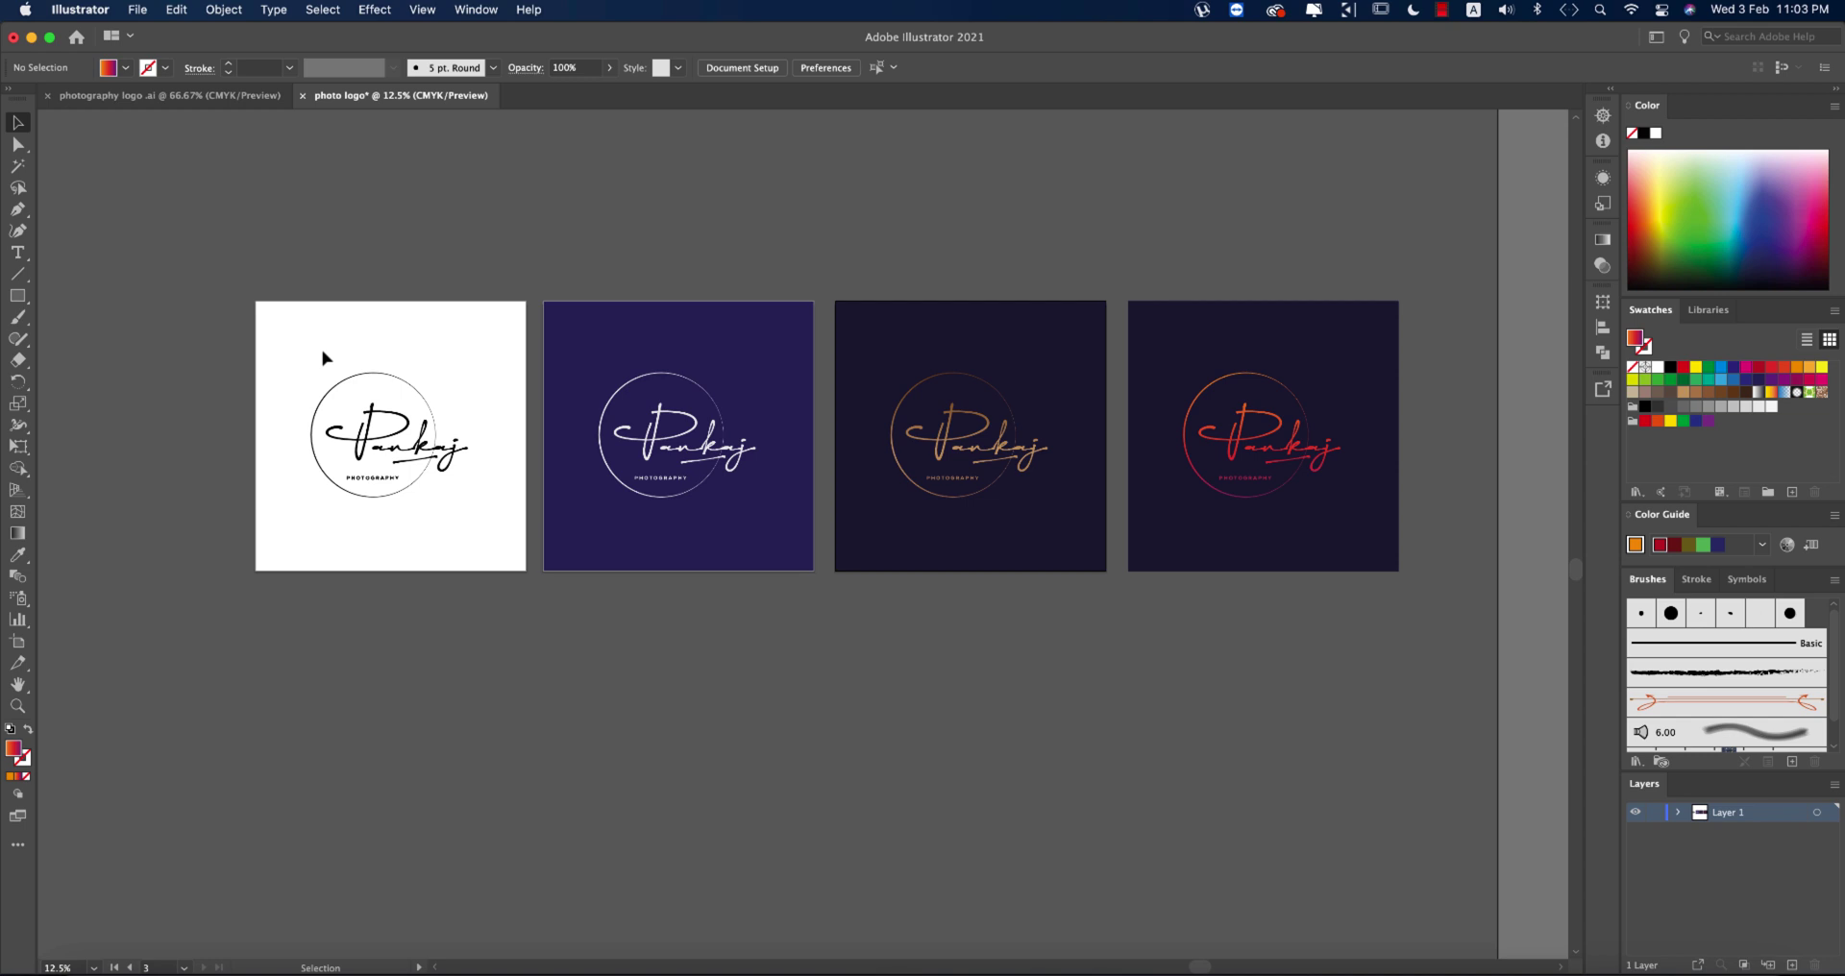
# Export Selection on the purple artboard's white logo, scaled by resolution to 300 ppi PNG.
pyautogui.click(675, 416)
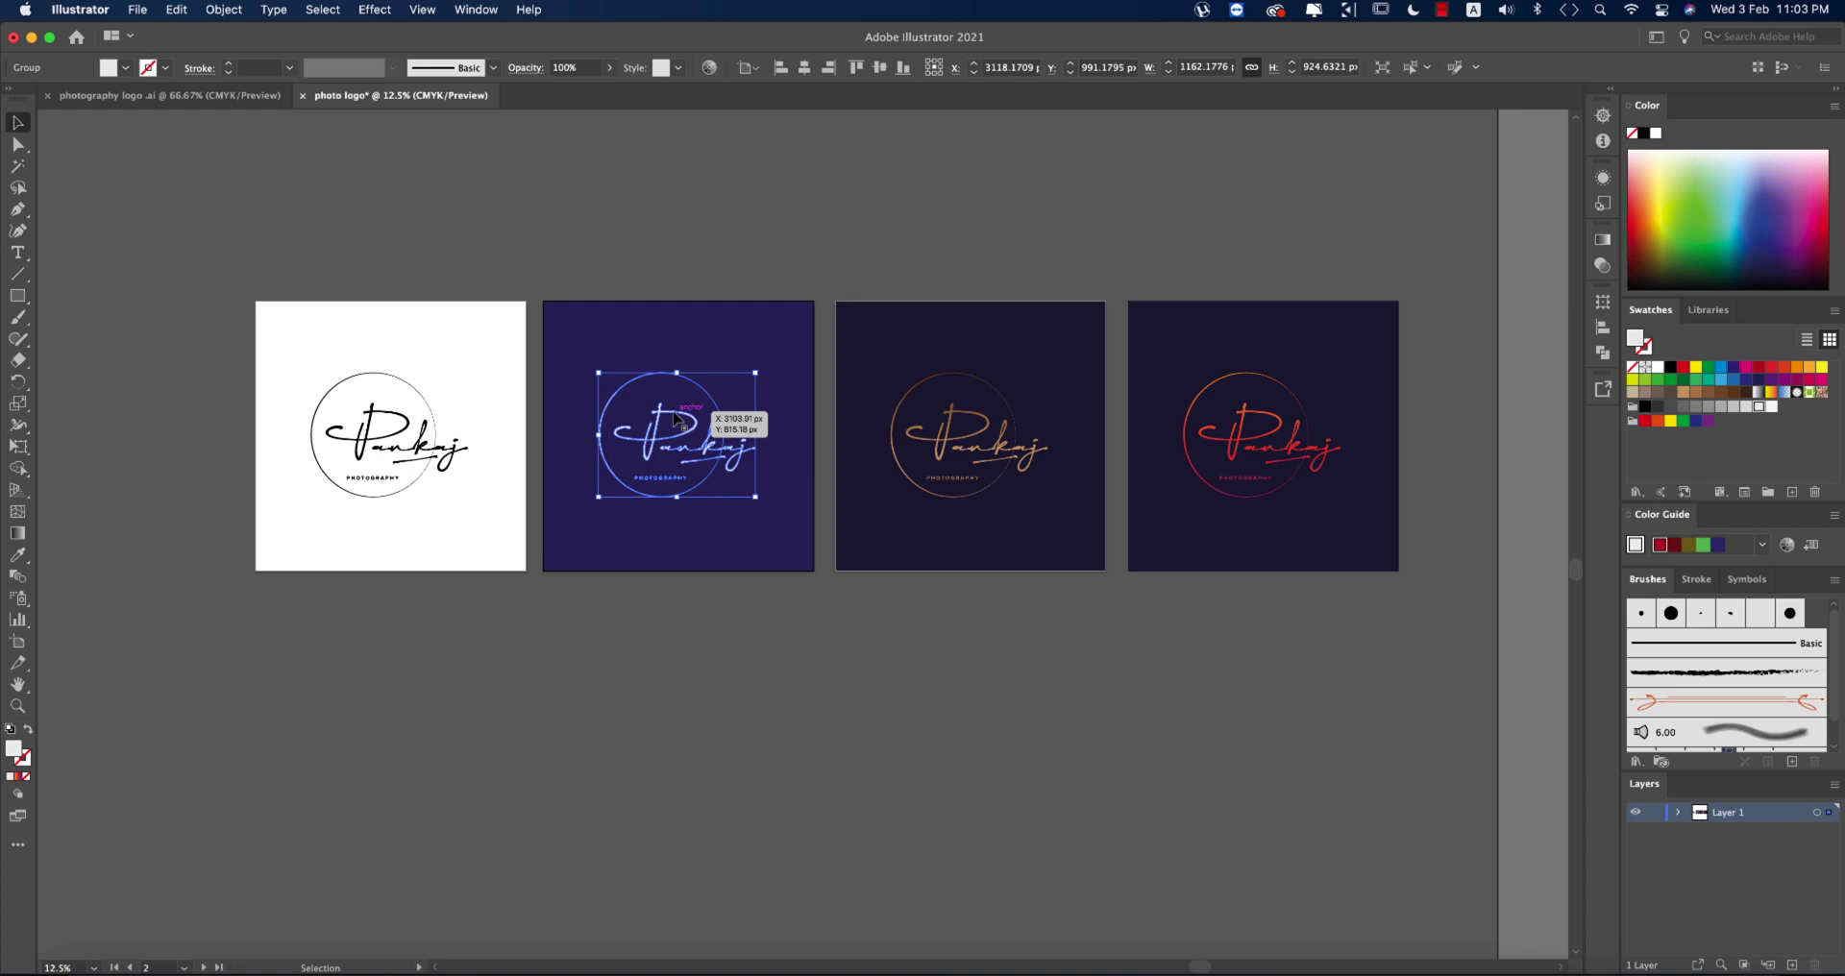
pyautogui.rightClick(675, 416)
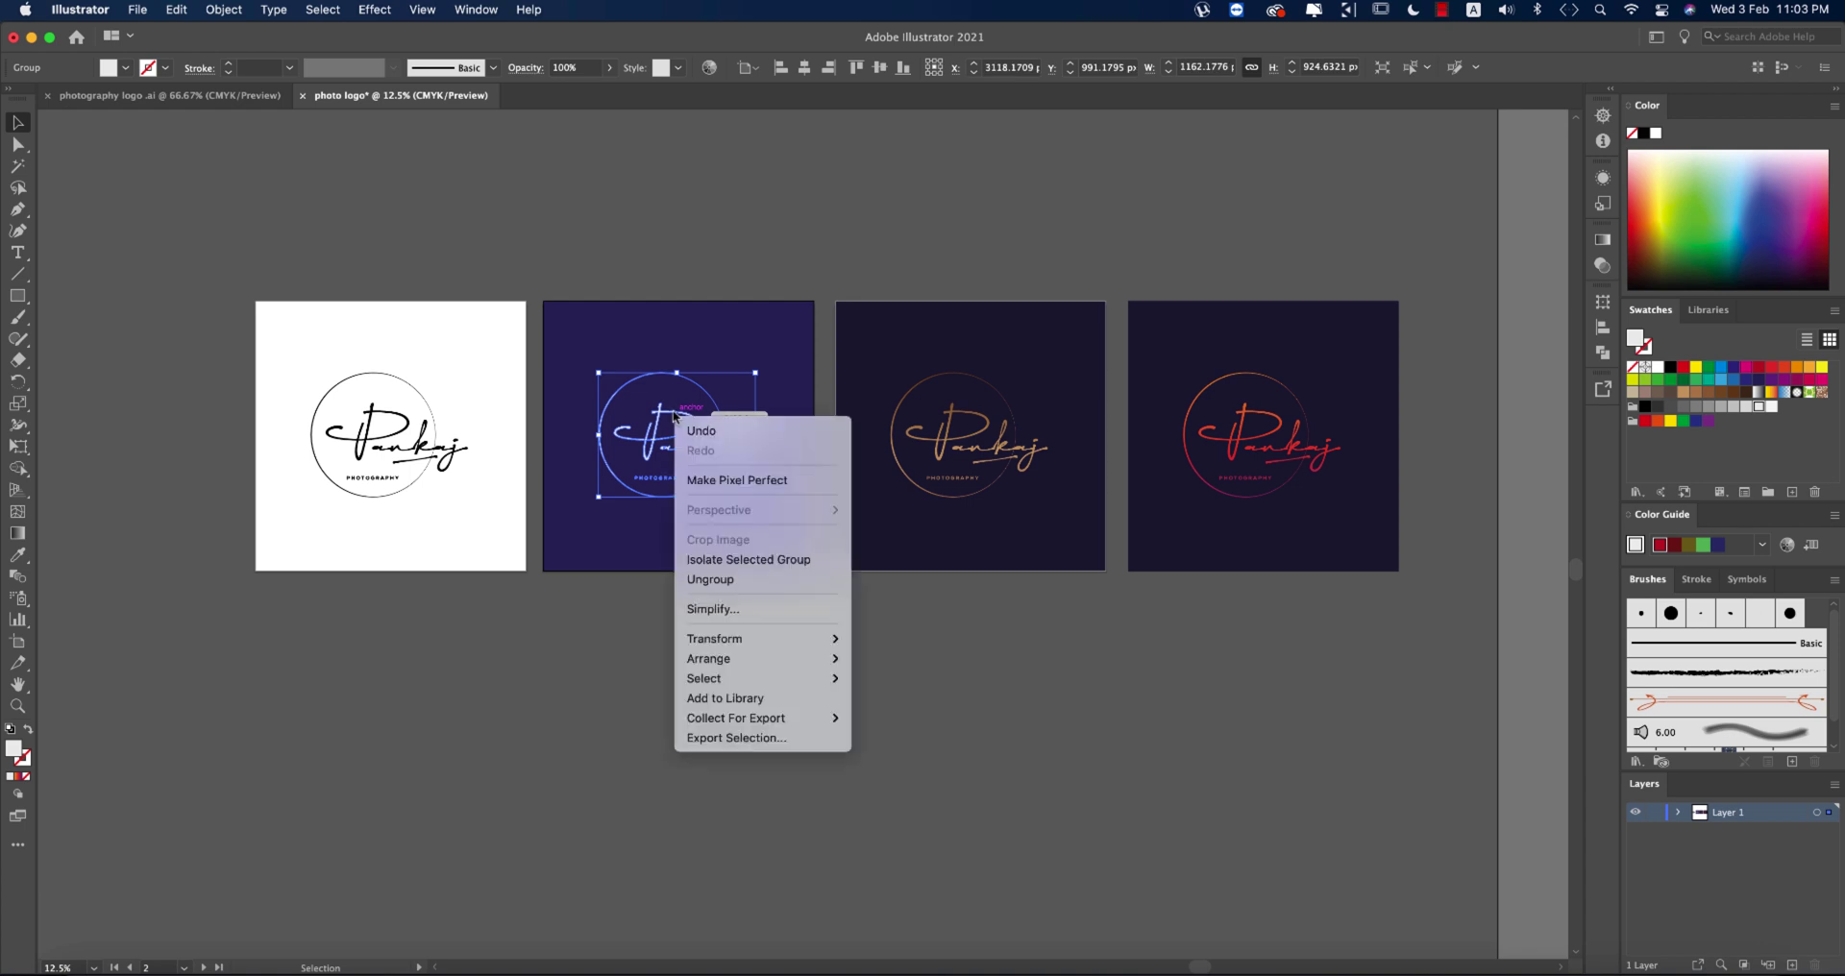
pyautogui.click(751, 733)
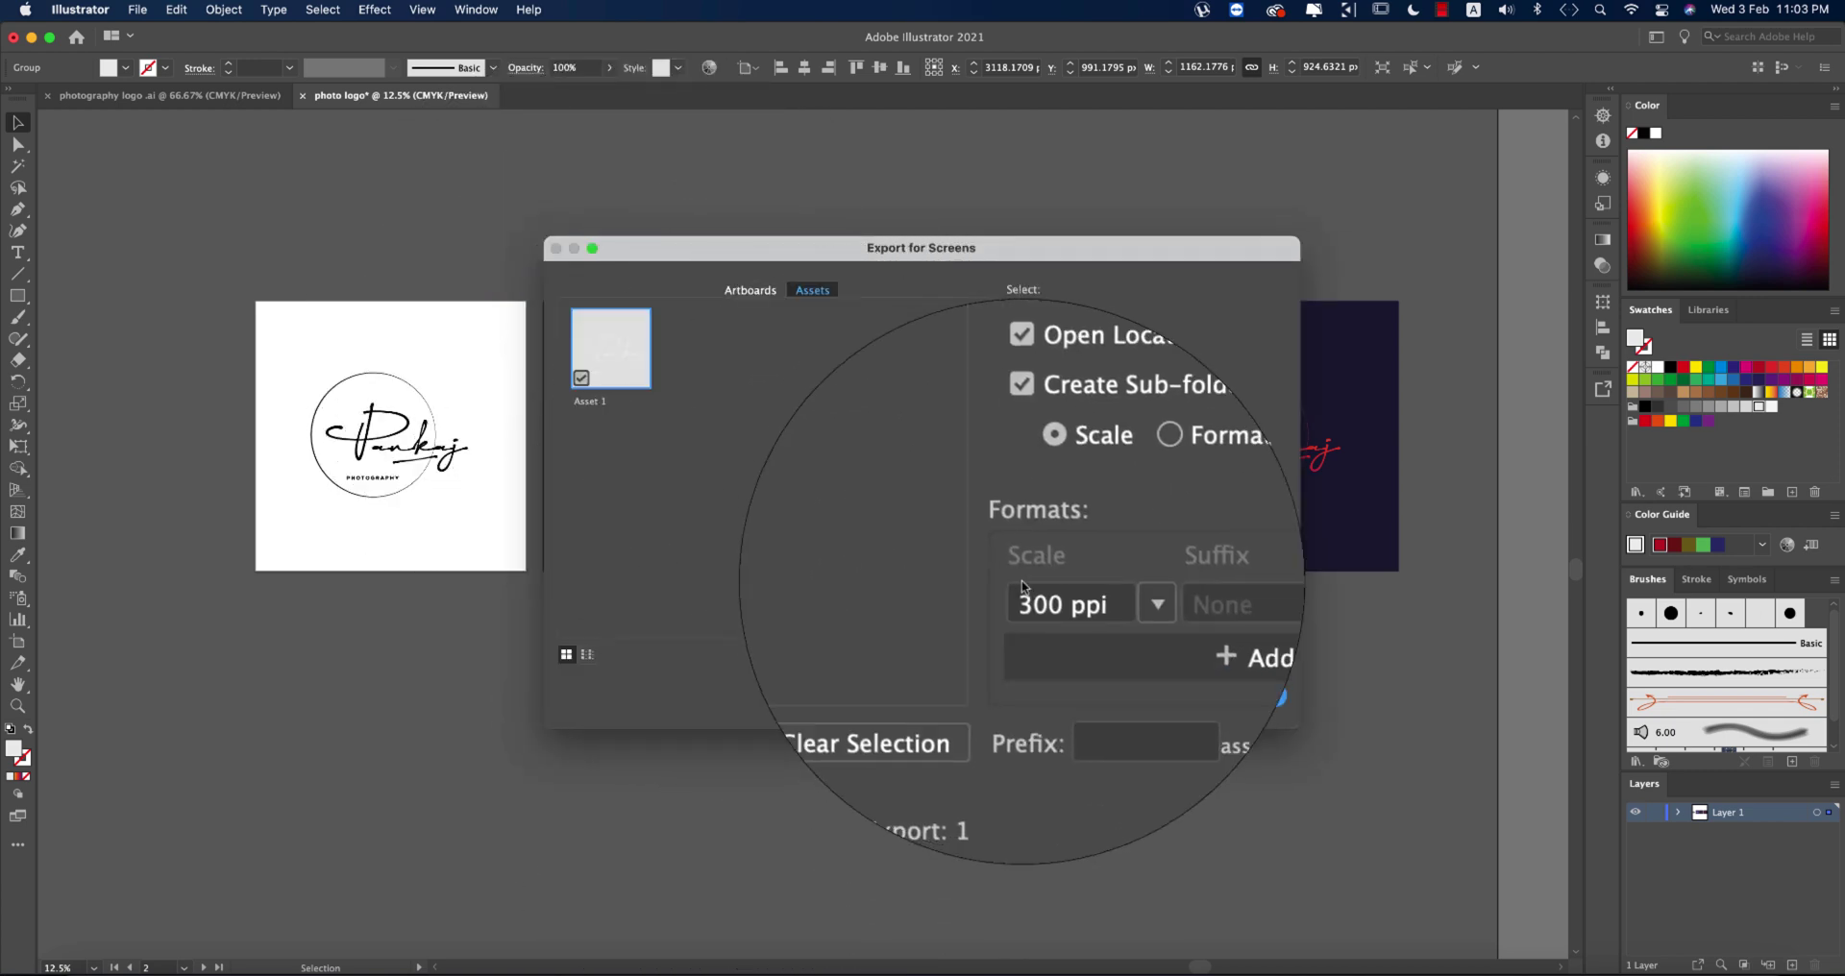
pyautogui.click(1083, 592)
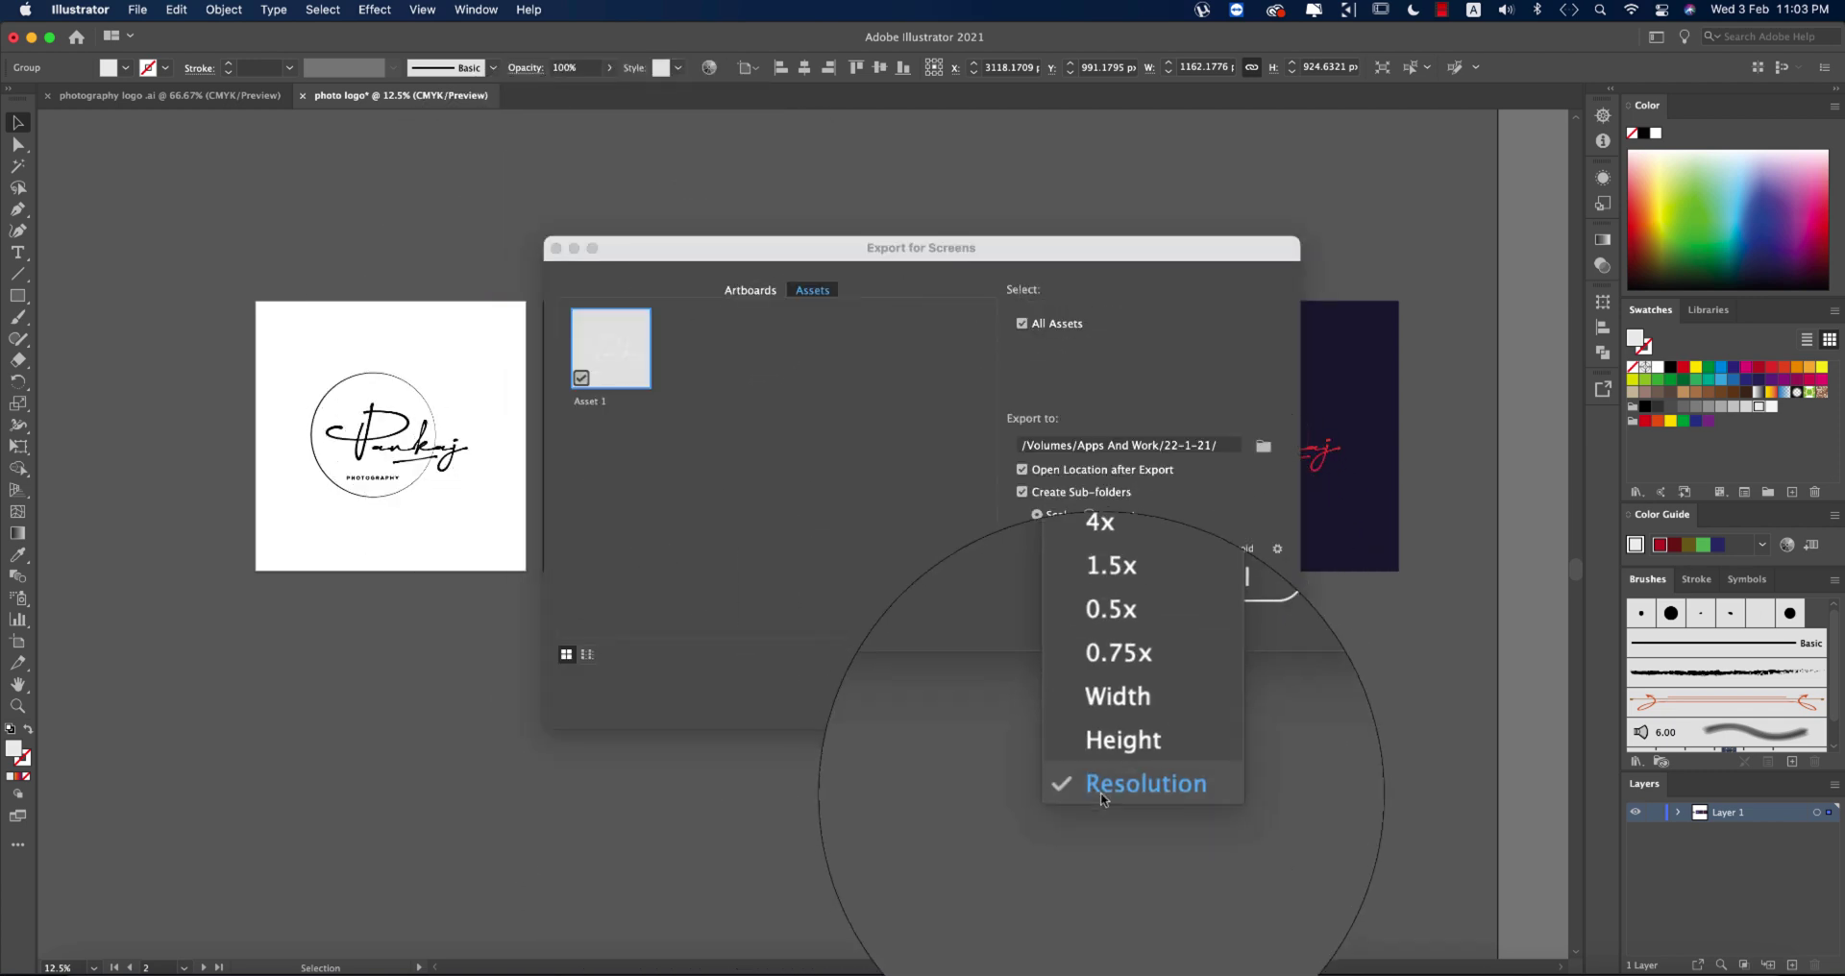
pyautogui.click(1103, 788)
pyautogui.click(1234, 697)
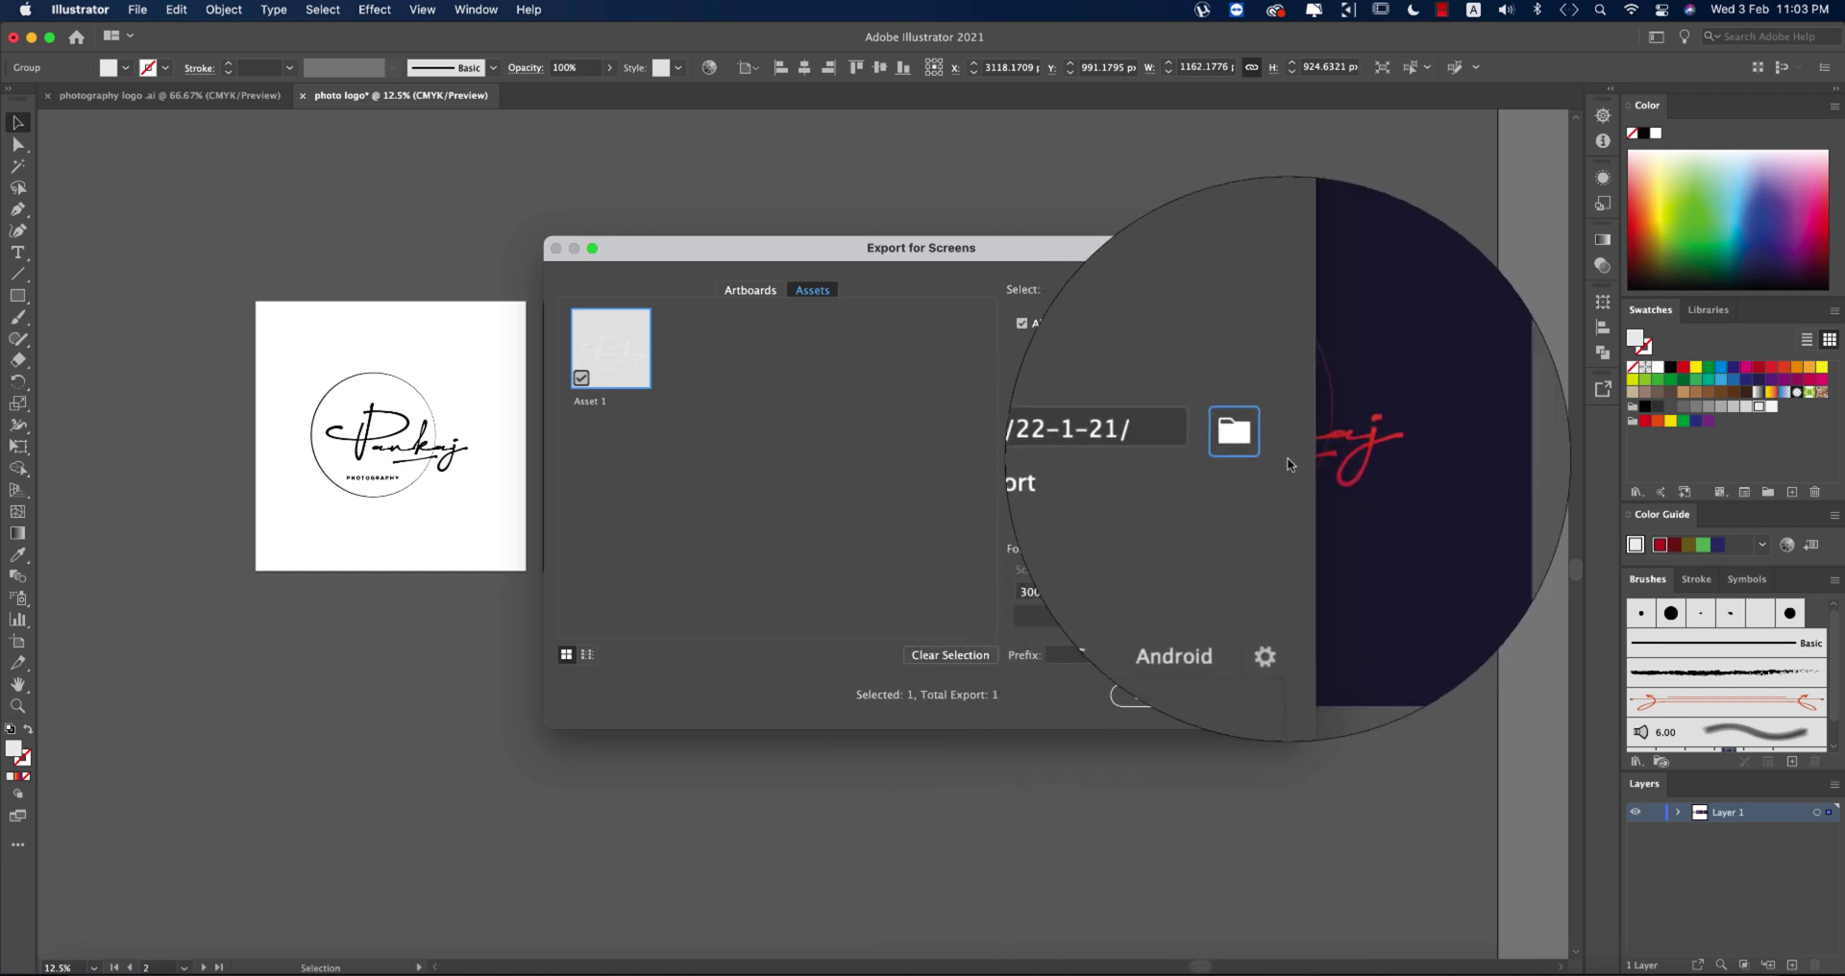
# Export the asset into the 4-2-21 folder and confirm Asset 1.png in the 300ppi folder.
pyautogui.click(1267, 445)
pyautogui.click(692, 596)
pyautogui.doubleClick(805, 404)
pyautogui.click(1216, 636)
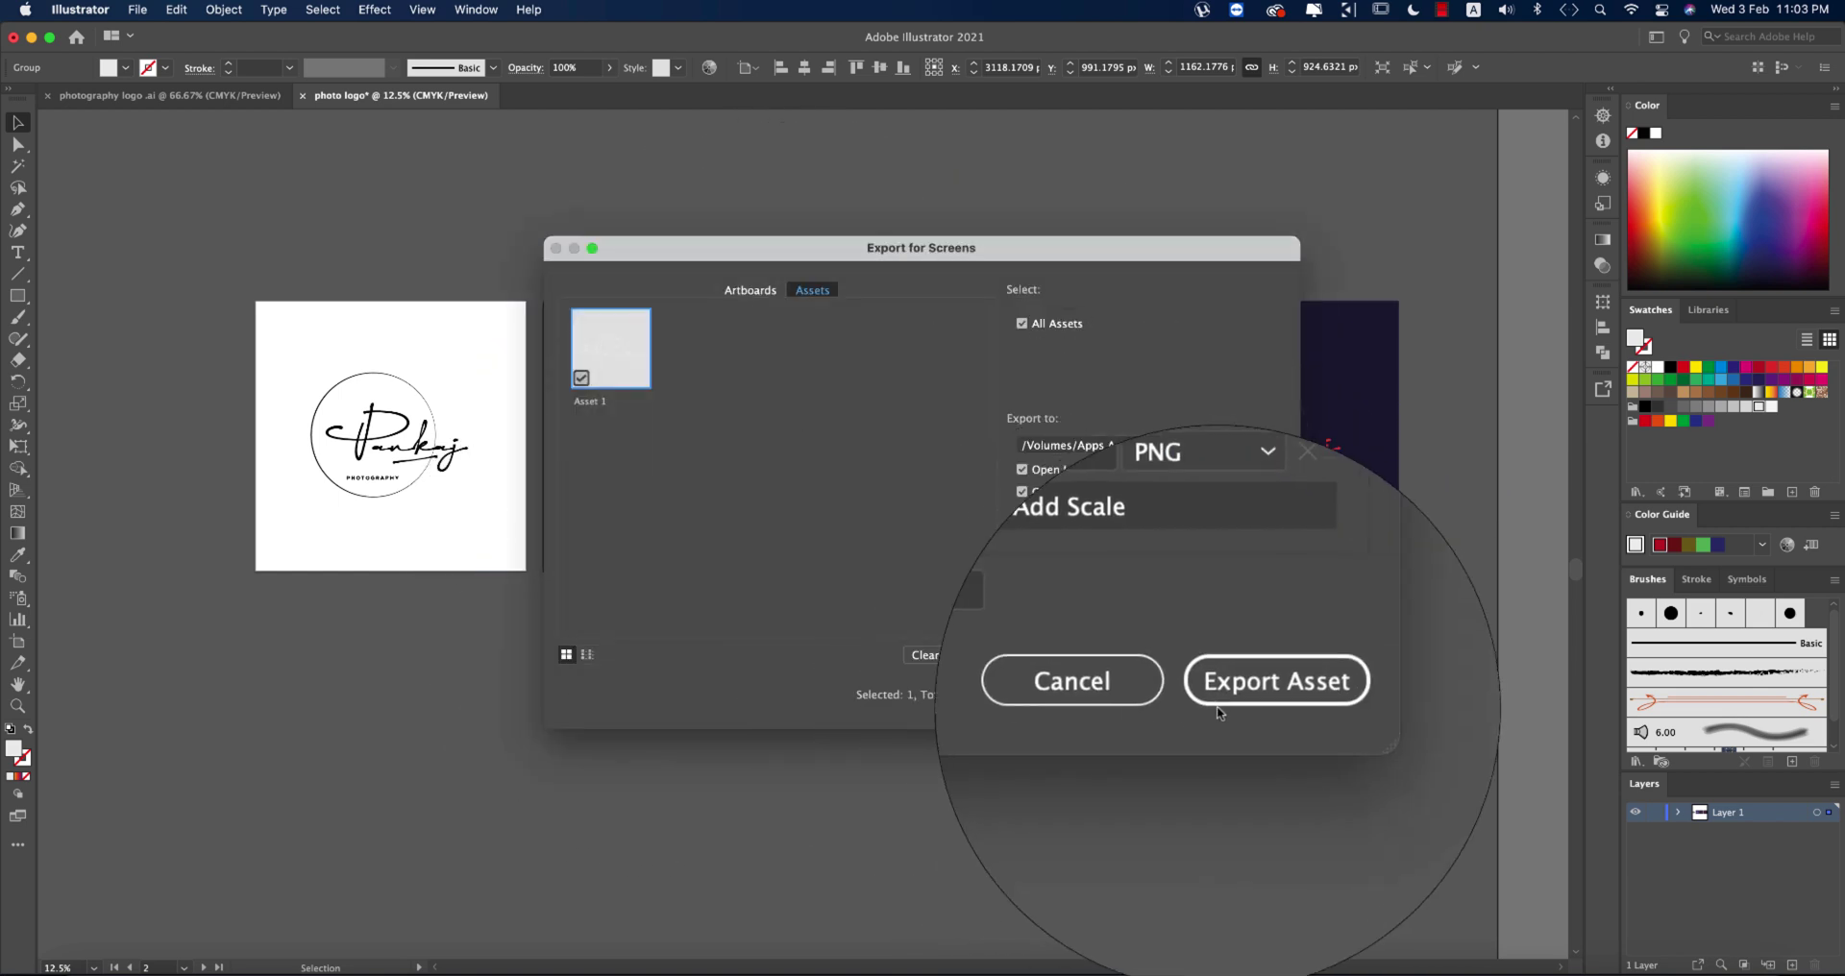
pyautogui.click(1232, 695)
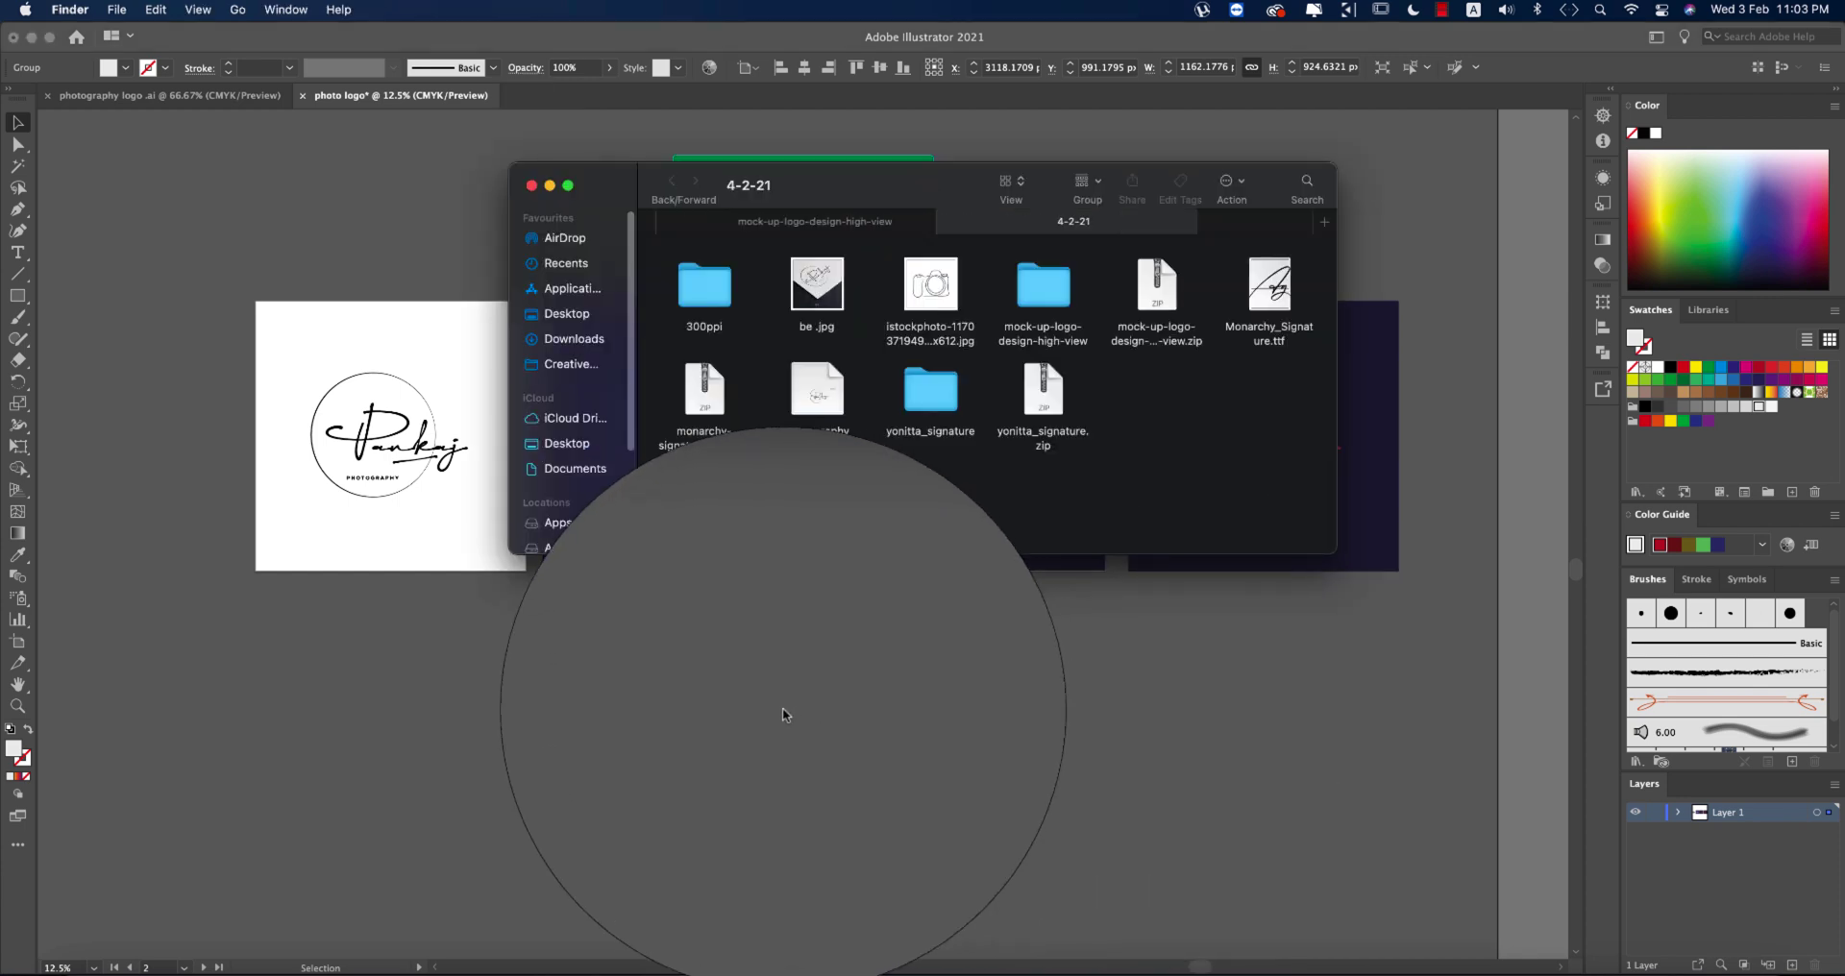
pyautogui.doubleClick(705, 286)
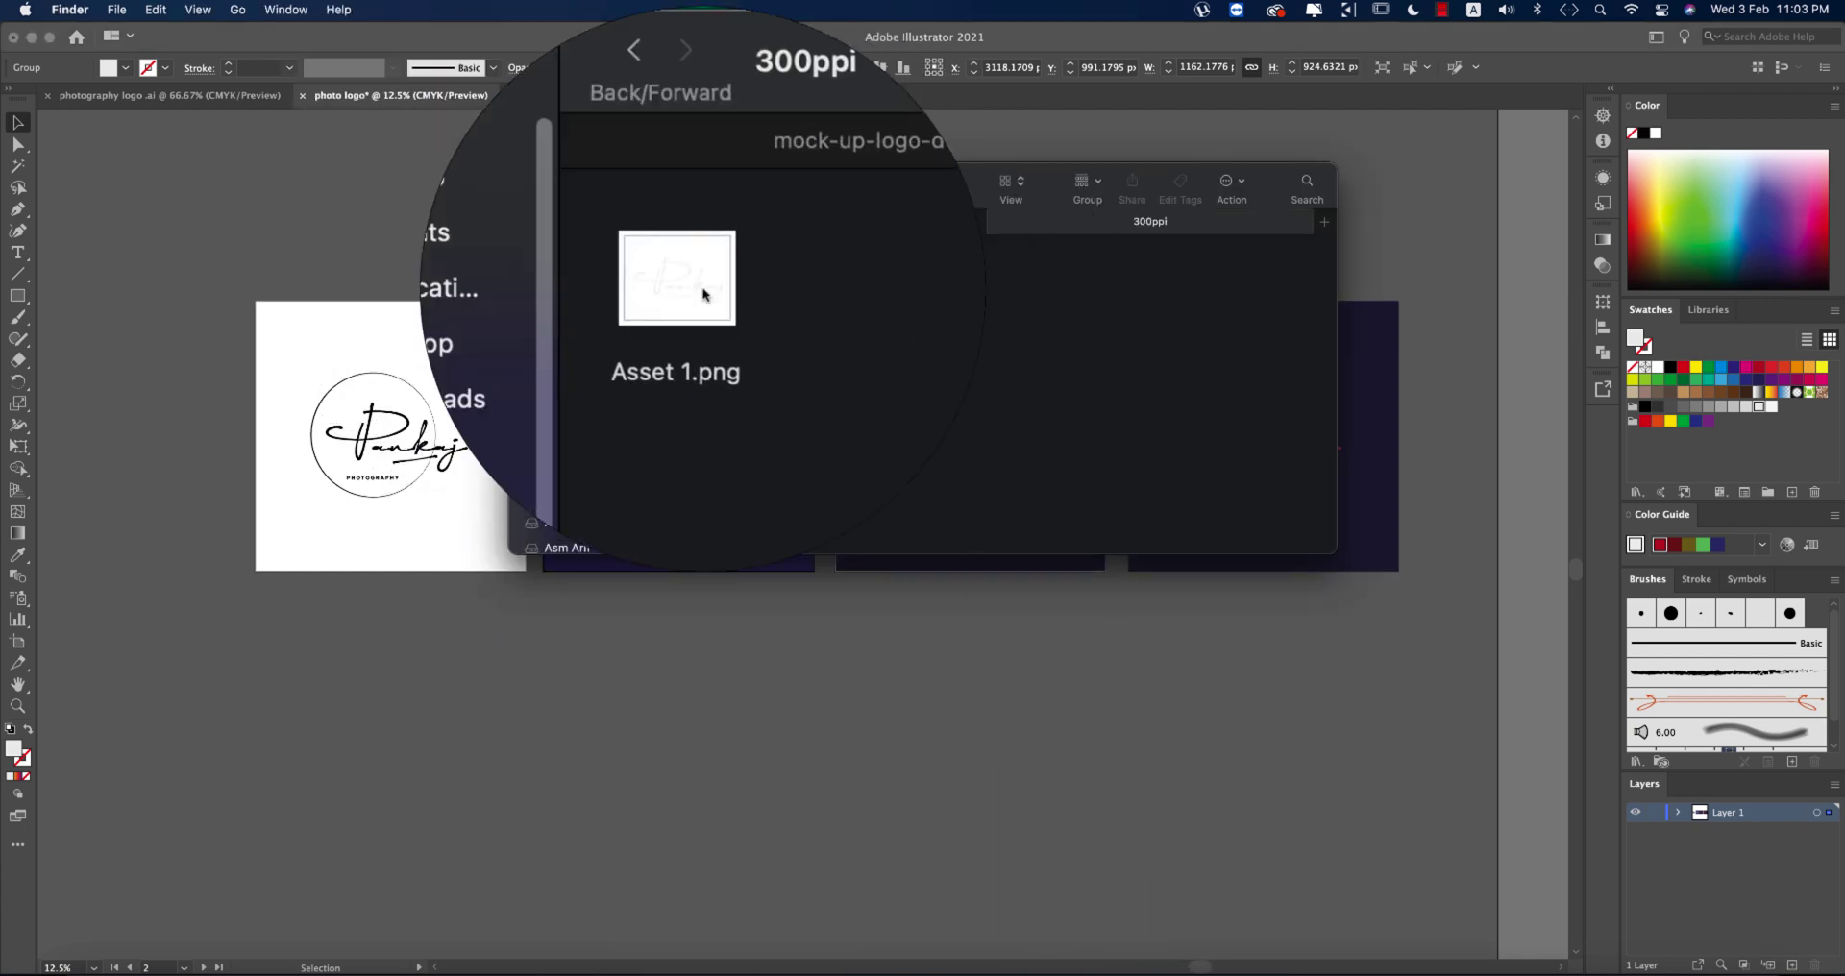
pyautogui.click(534, 190)
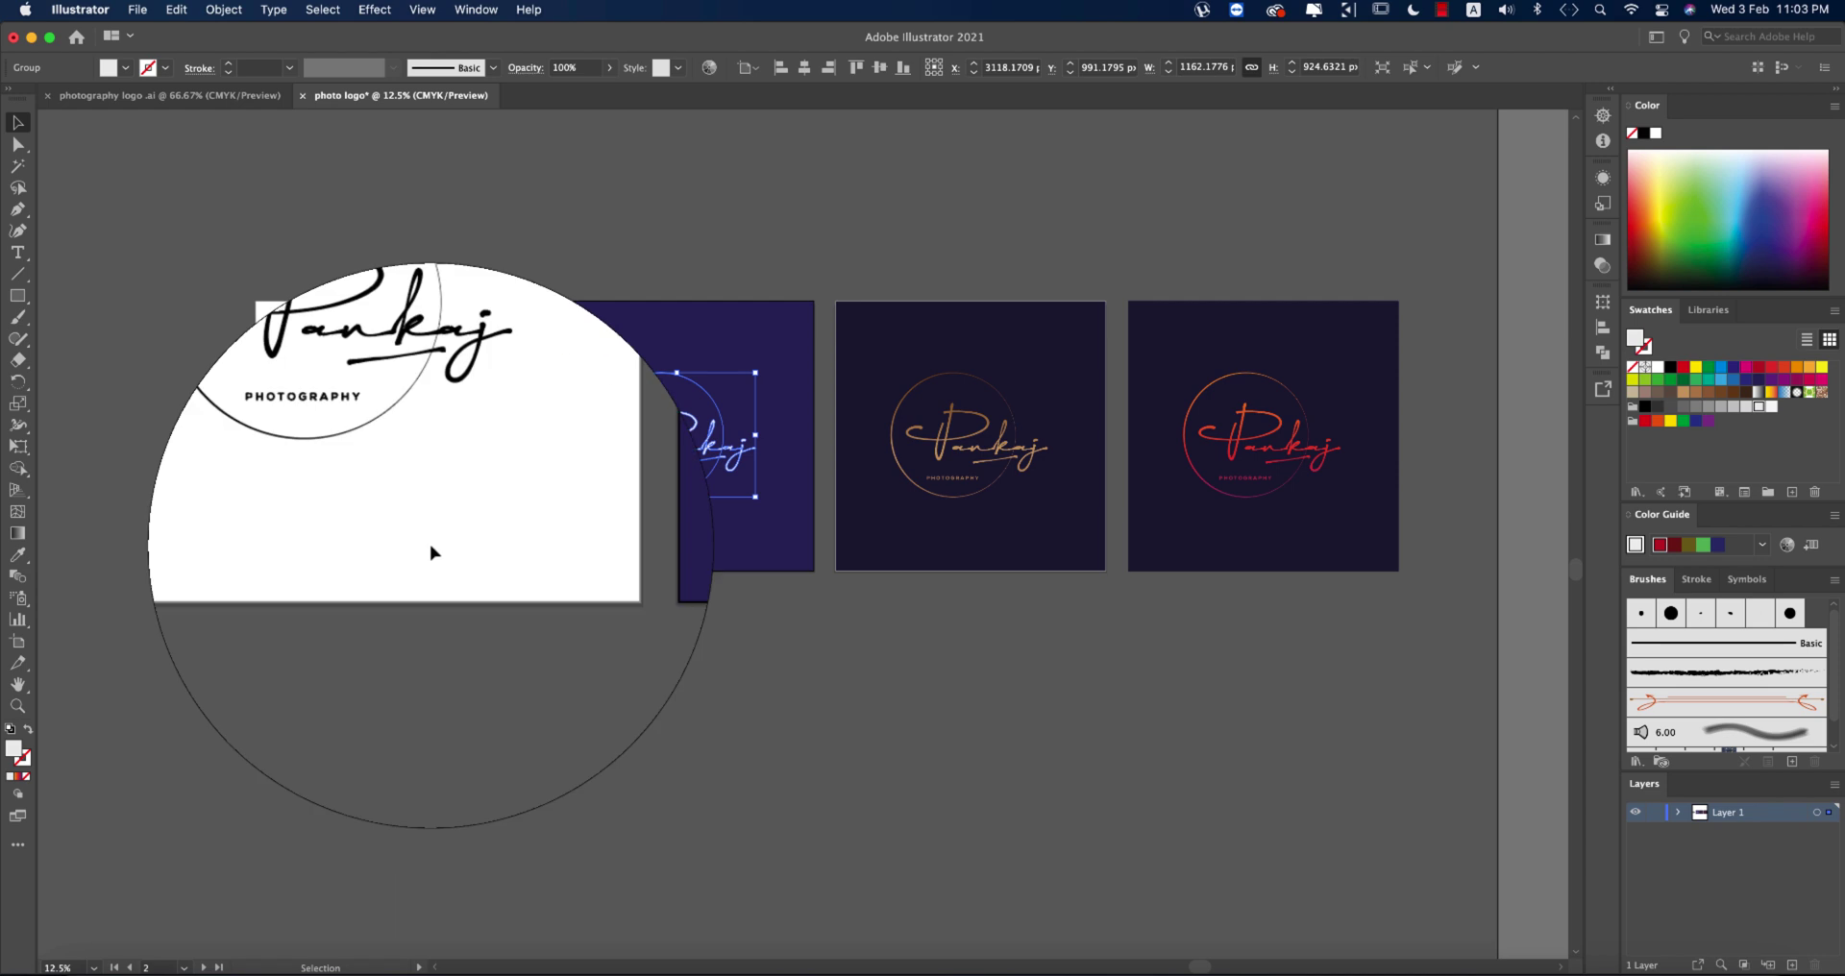
# Export the white first artboard's black logo as a PNG asset, then deselect everything.
pyautogui.moveTo(414, 604); pyautogui.dragTo(301, 455)
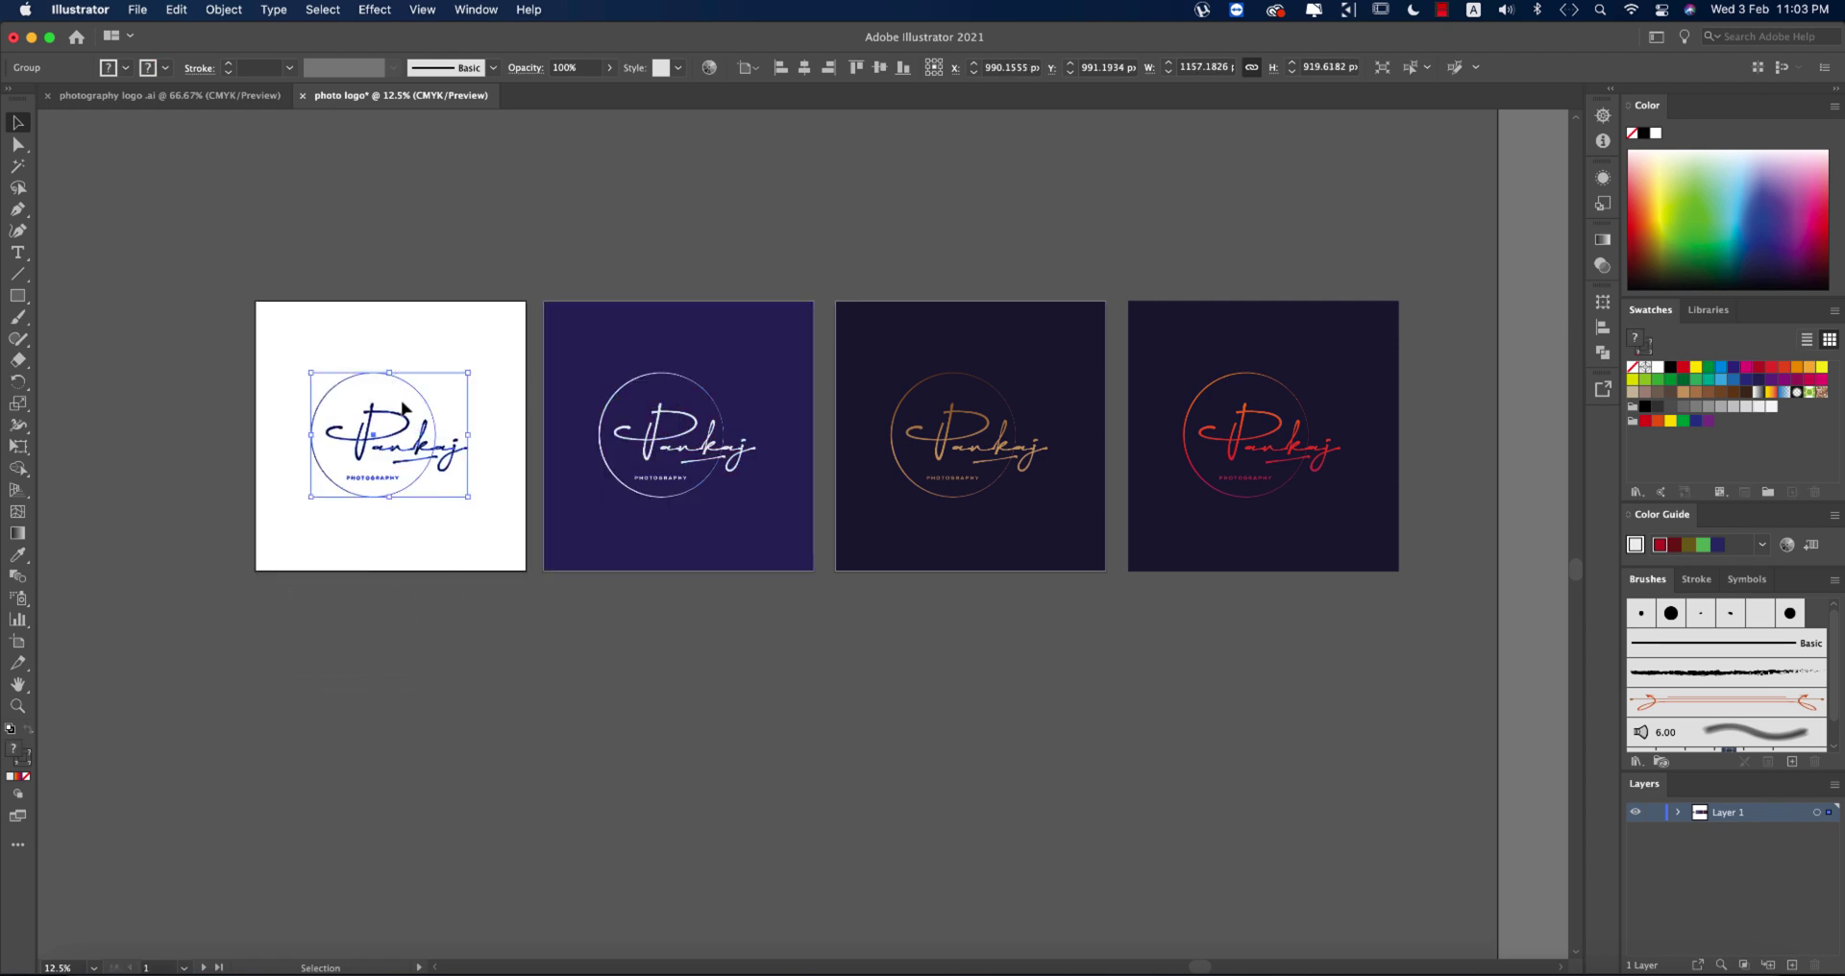
pyautogui.rightClick(412, 453)
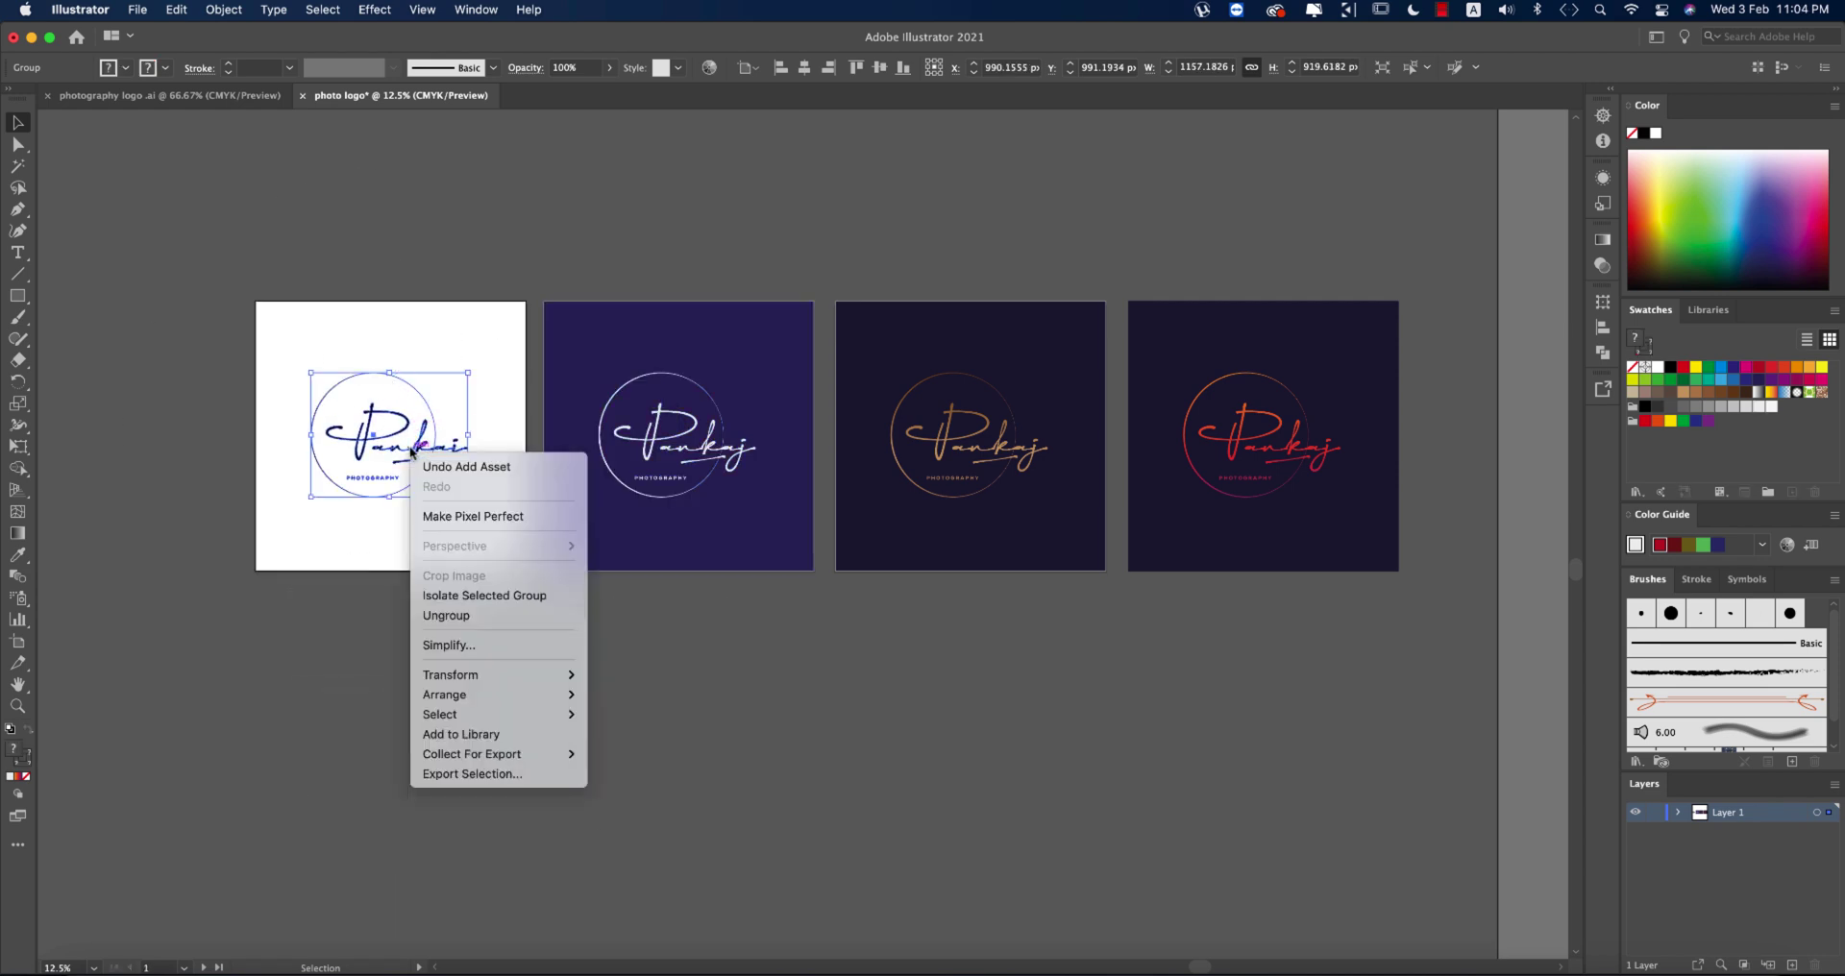
pyautogui.click(510, 775)
pyautogui.click(1244, 696)
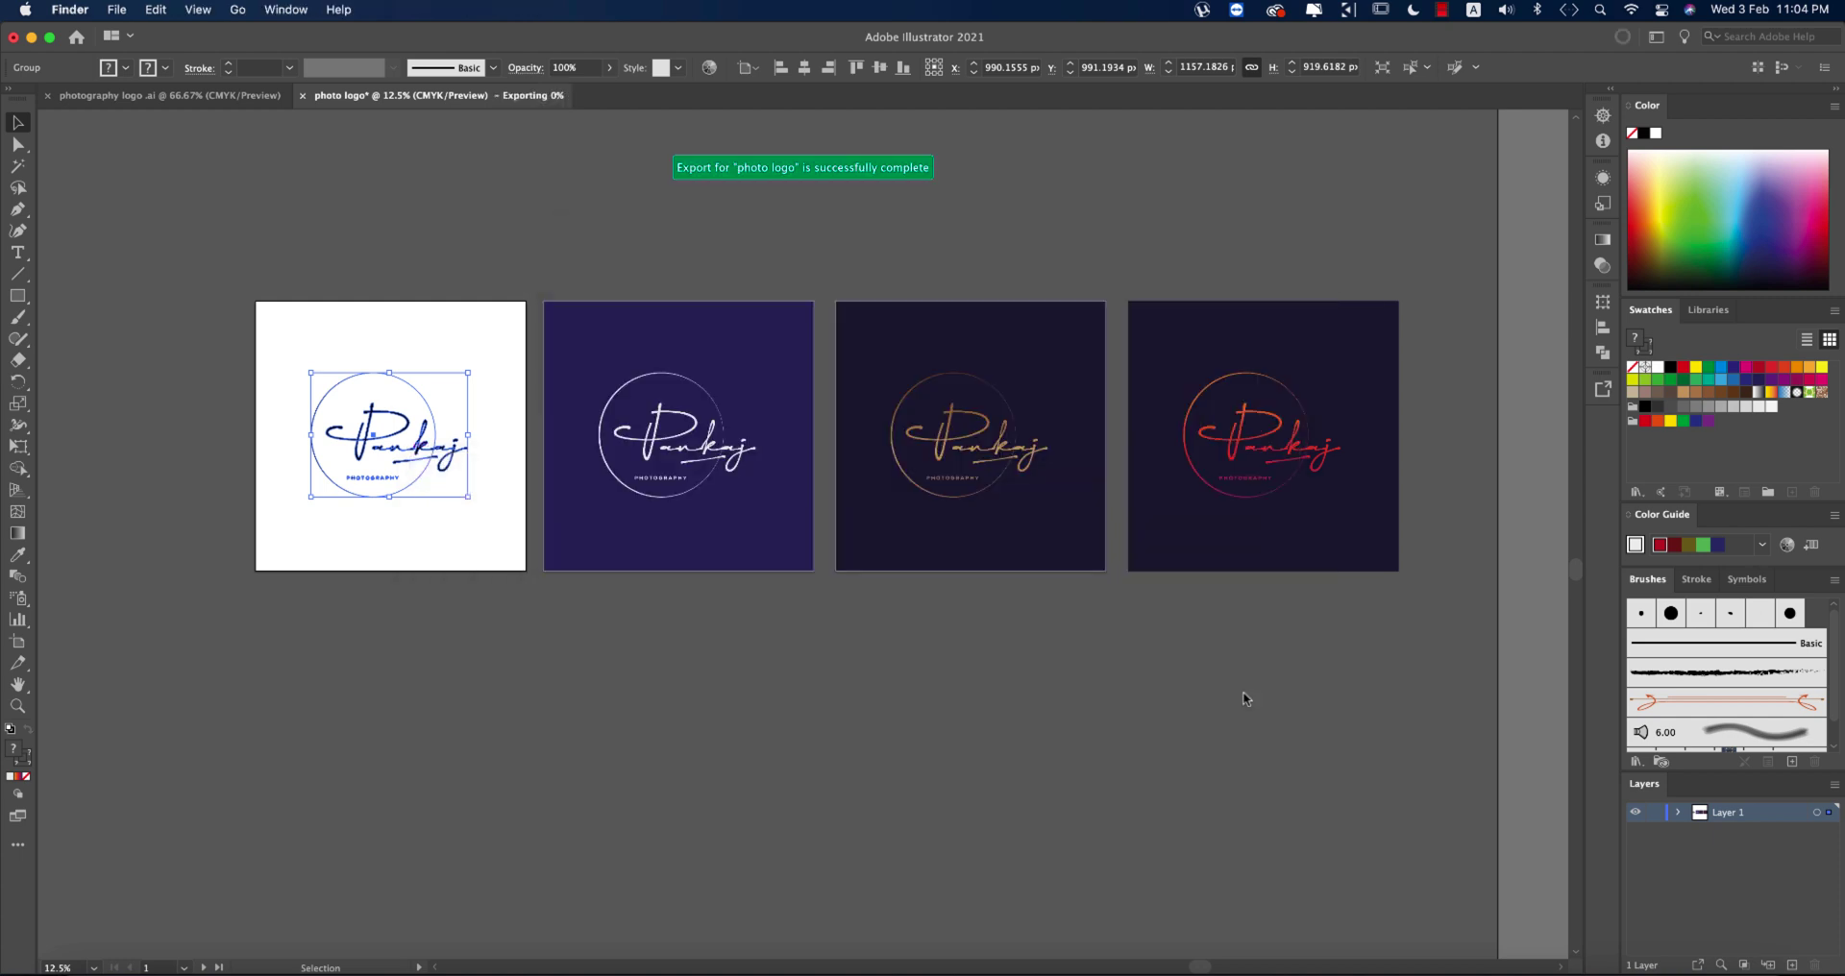
pyautogui.click(531, 186)
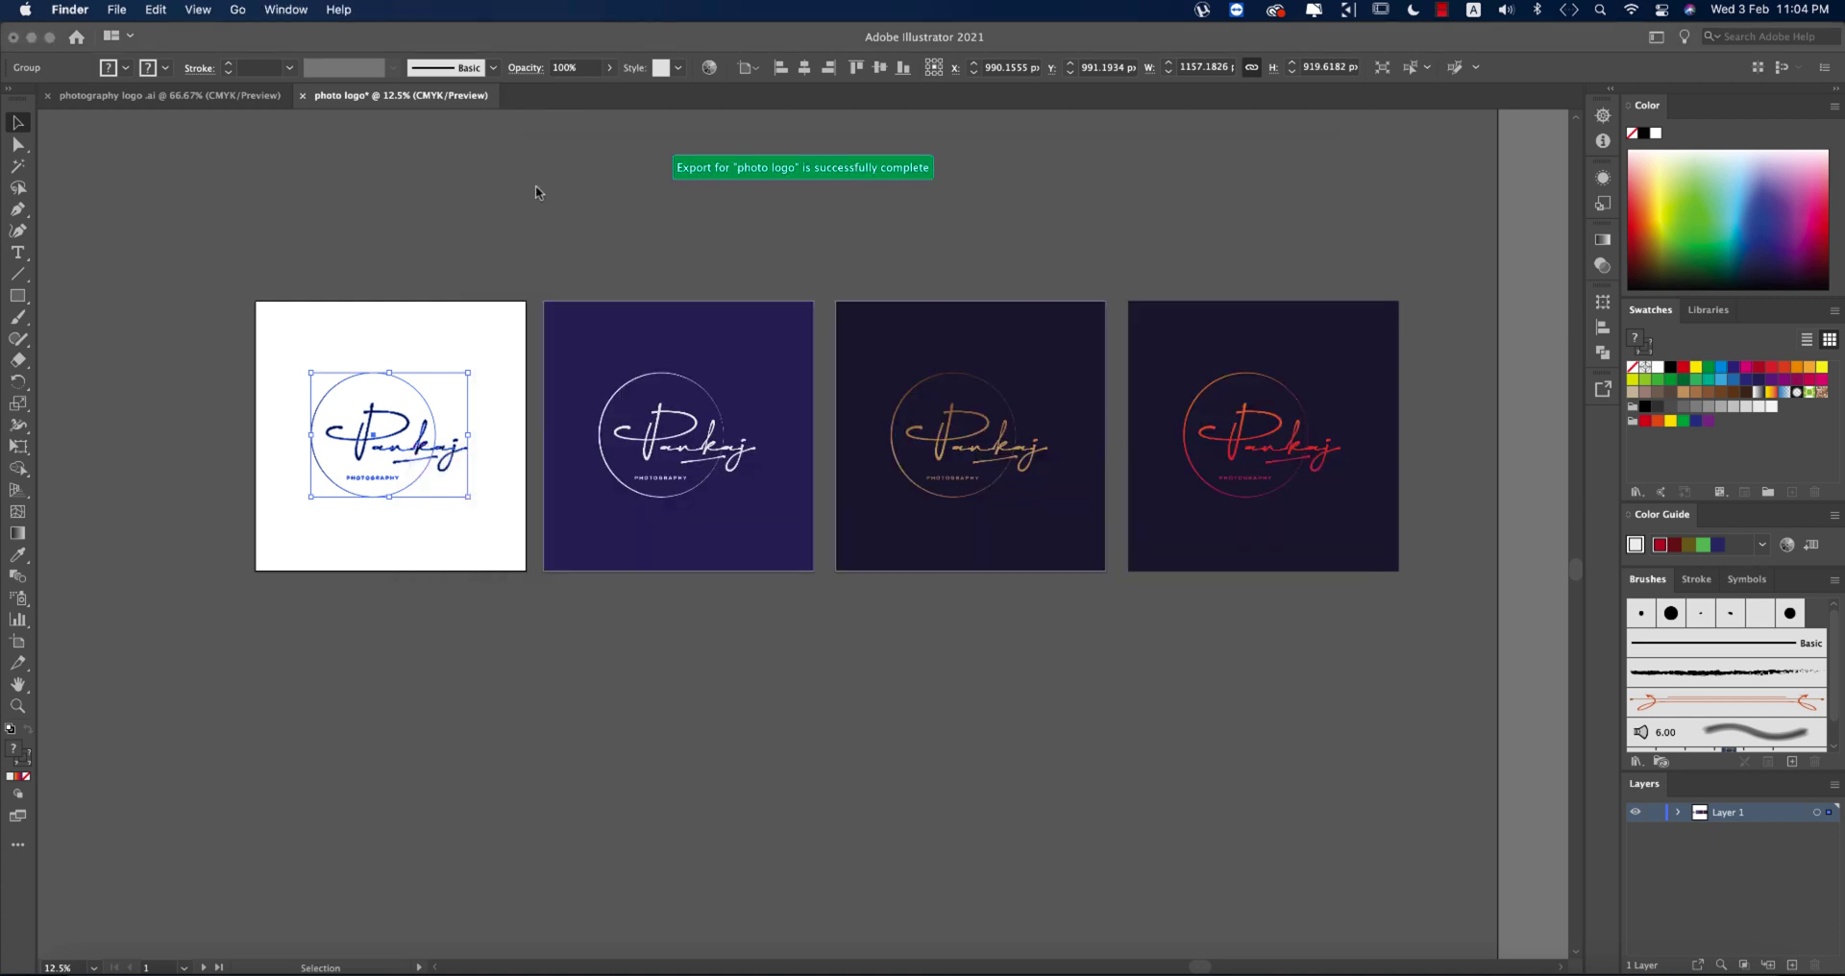
pyautogui.click(952, 447)
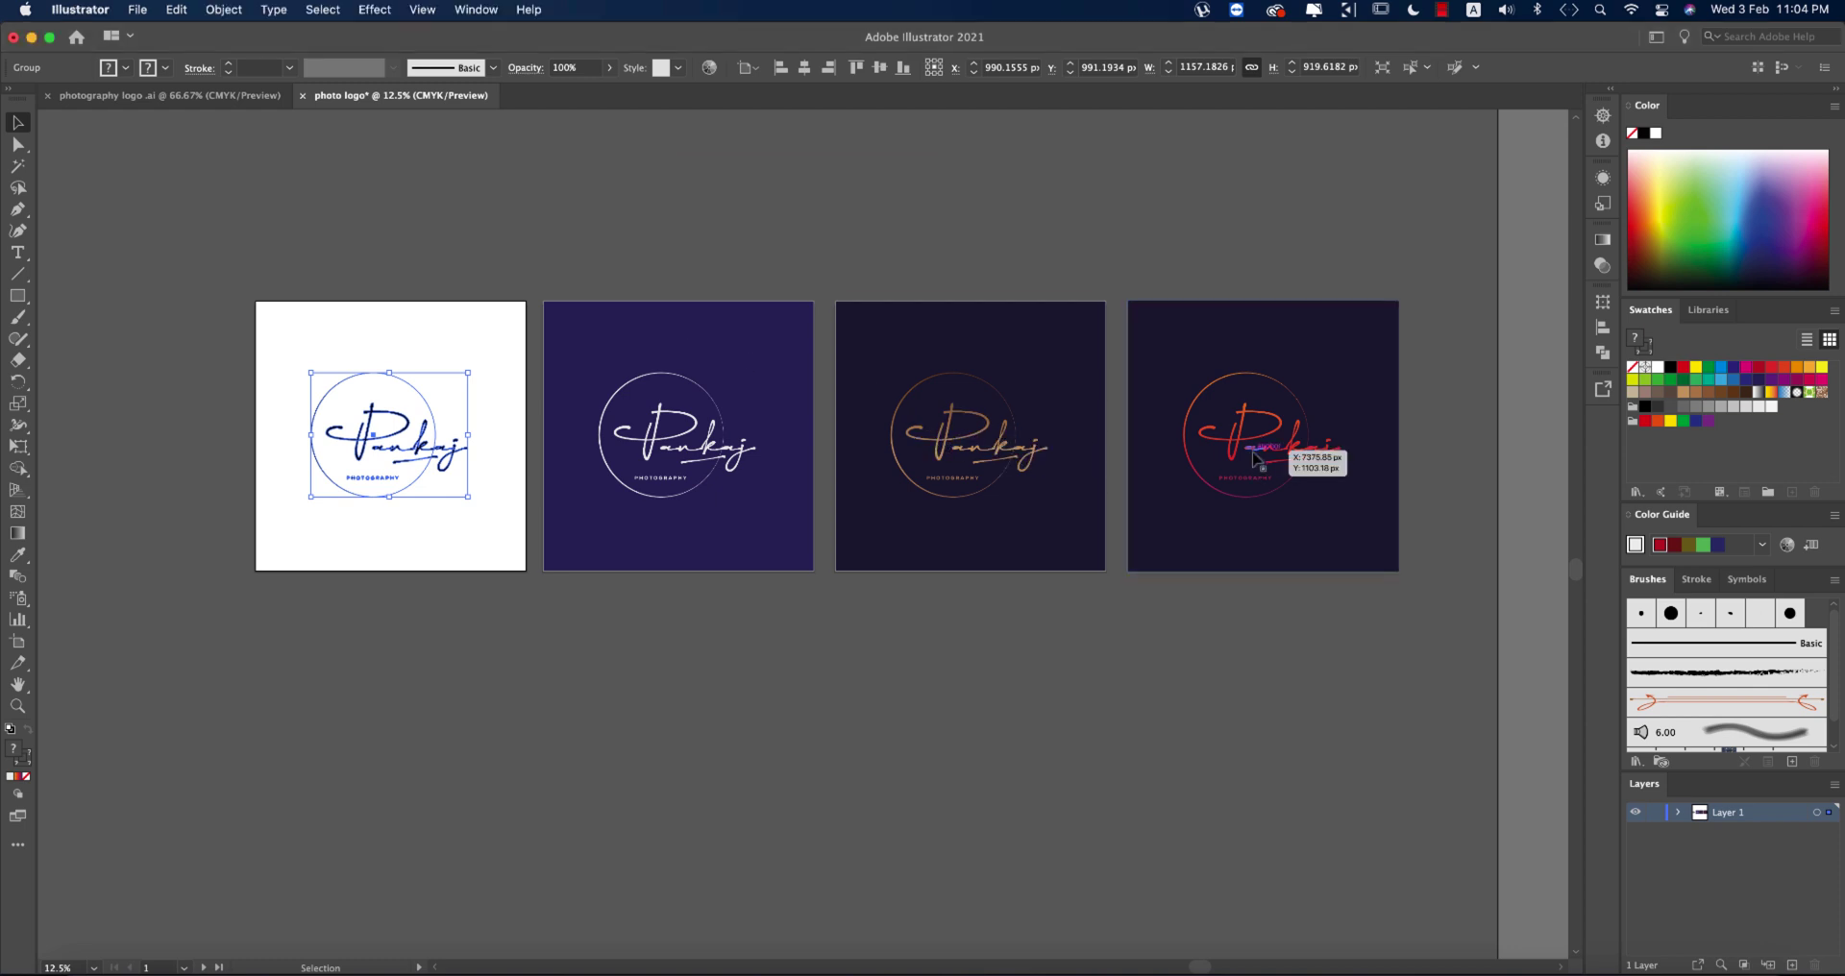
pyautogui.click(1269, 447)
pyautogui.click(1107, 704)
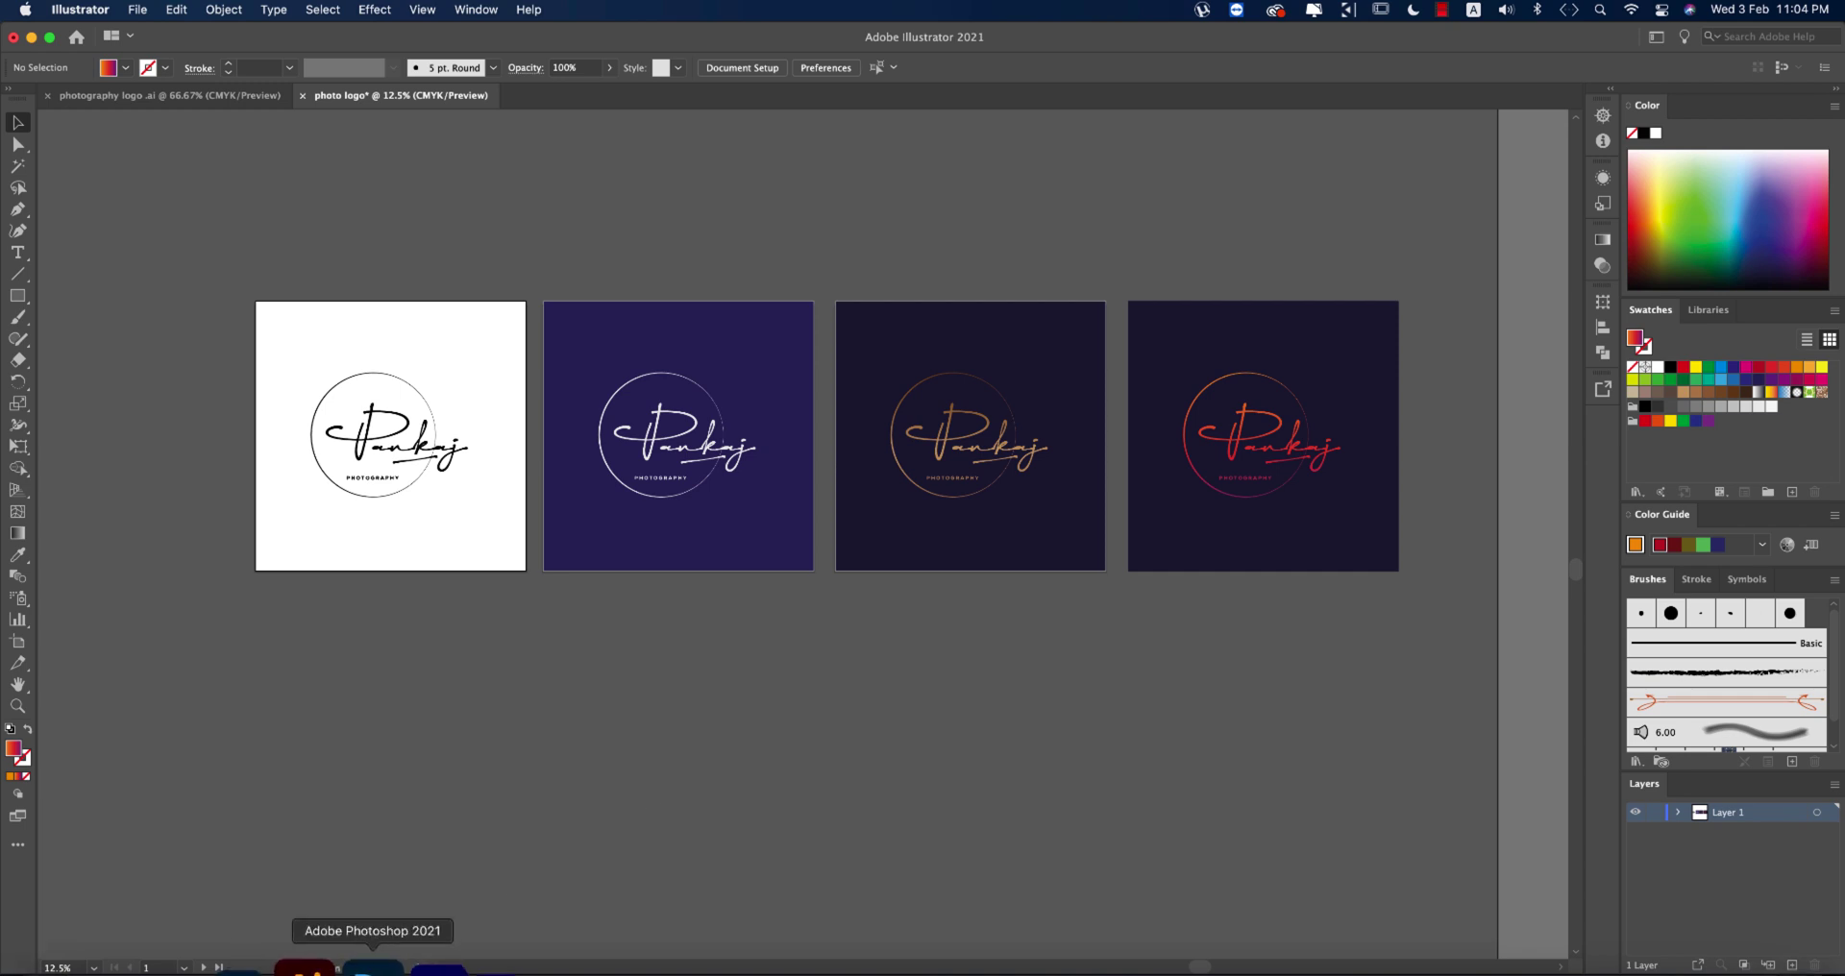
# In Photoshop, open the Edition group's placeholder smart object as a separate .psb document.
pyautogui.click(368, 965)
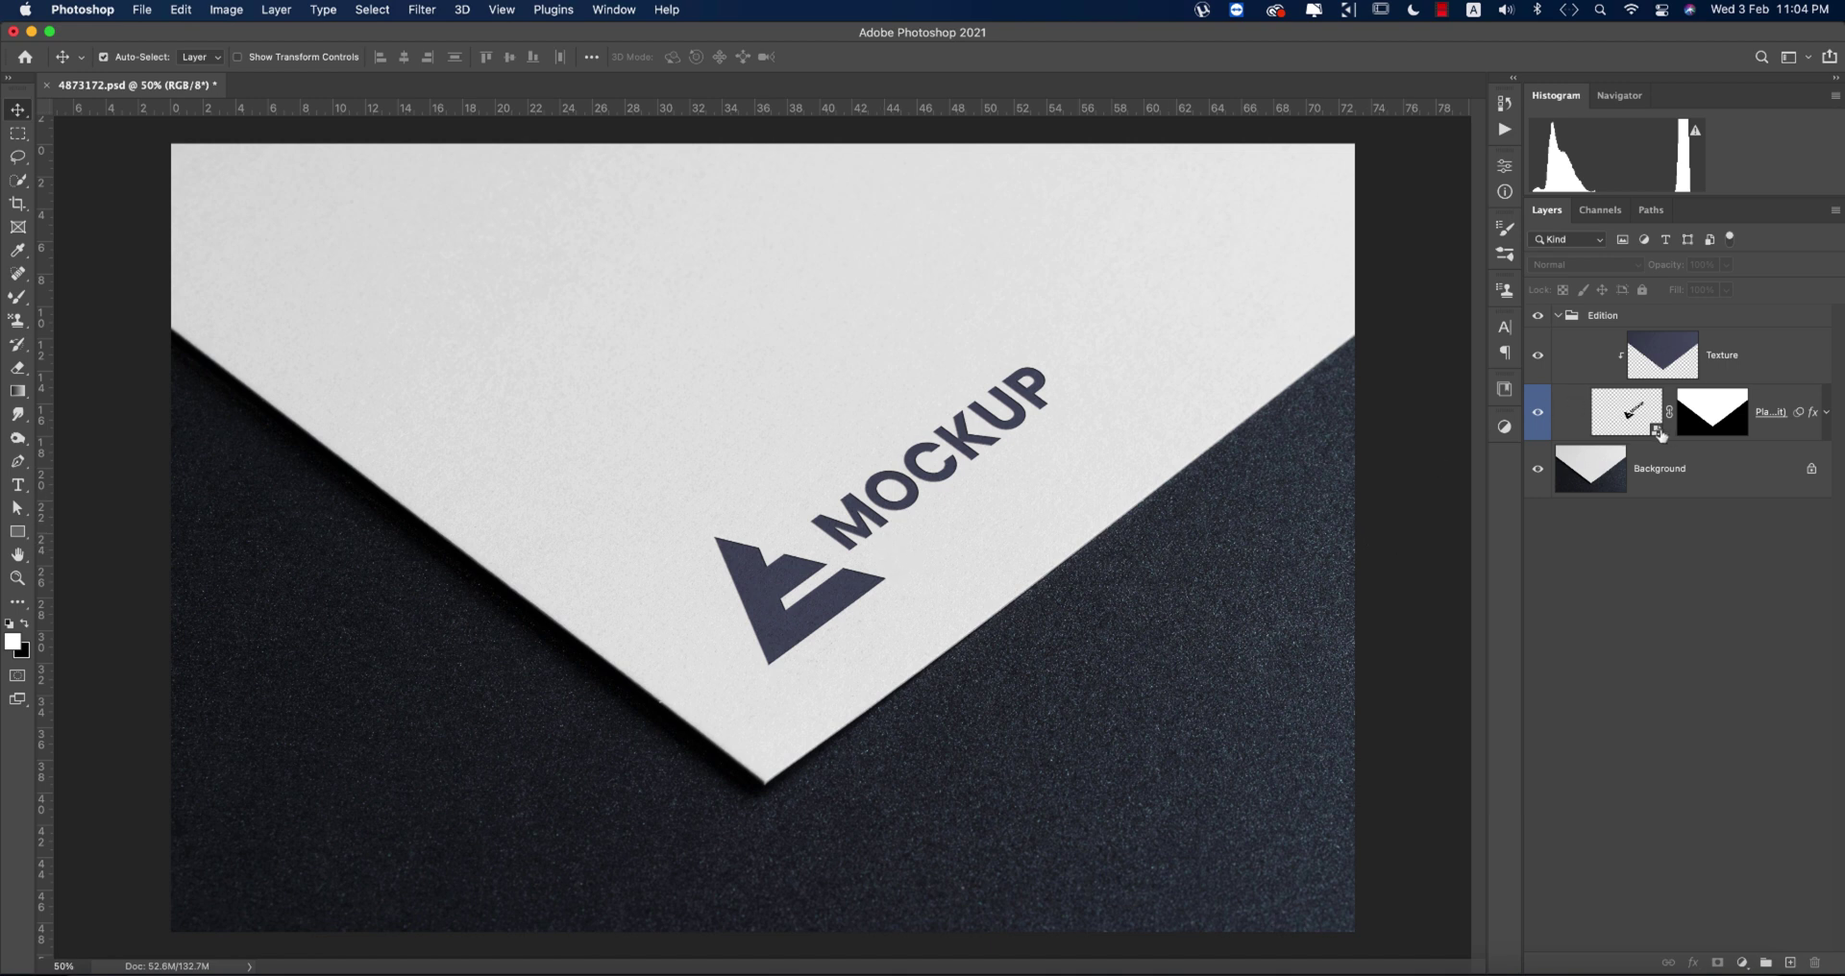
pyautogui.click(1557, 317)
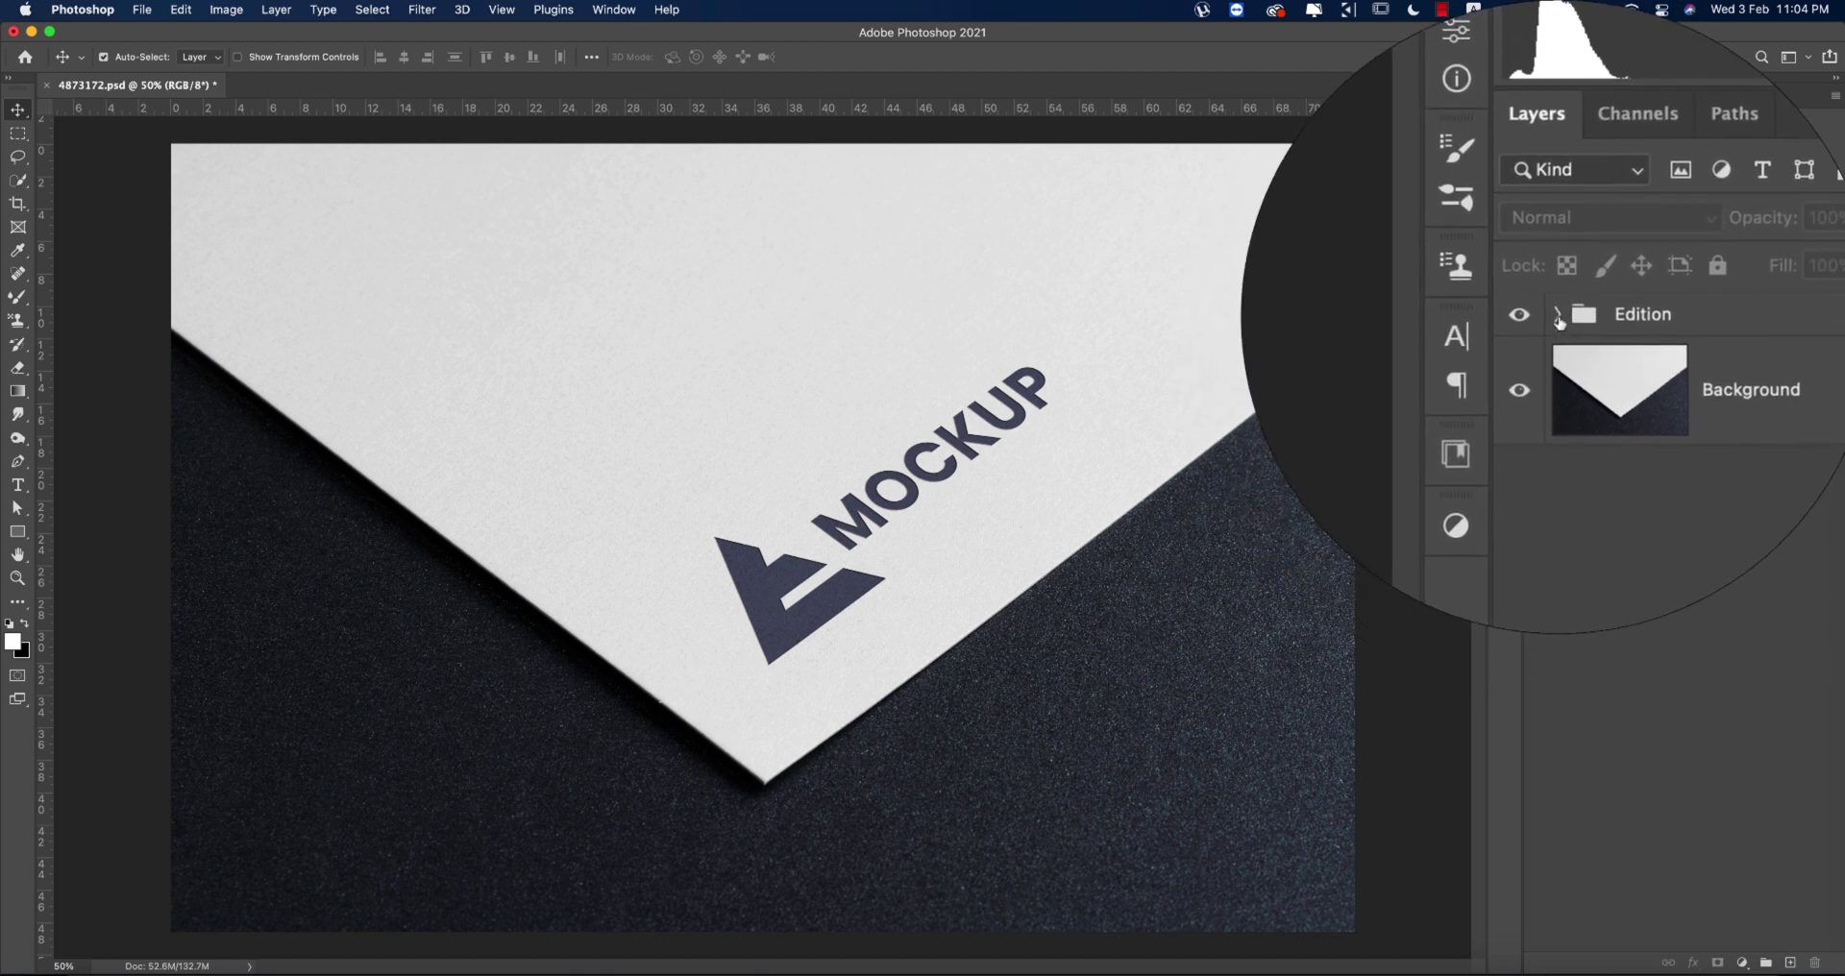
pyautogui.click(1559, 318)
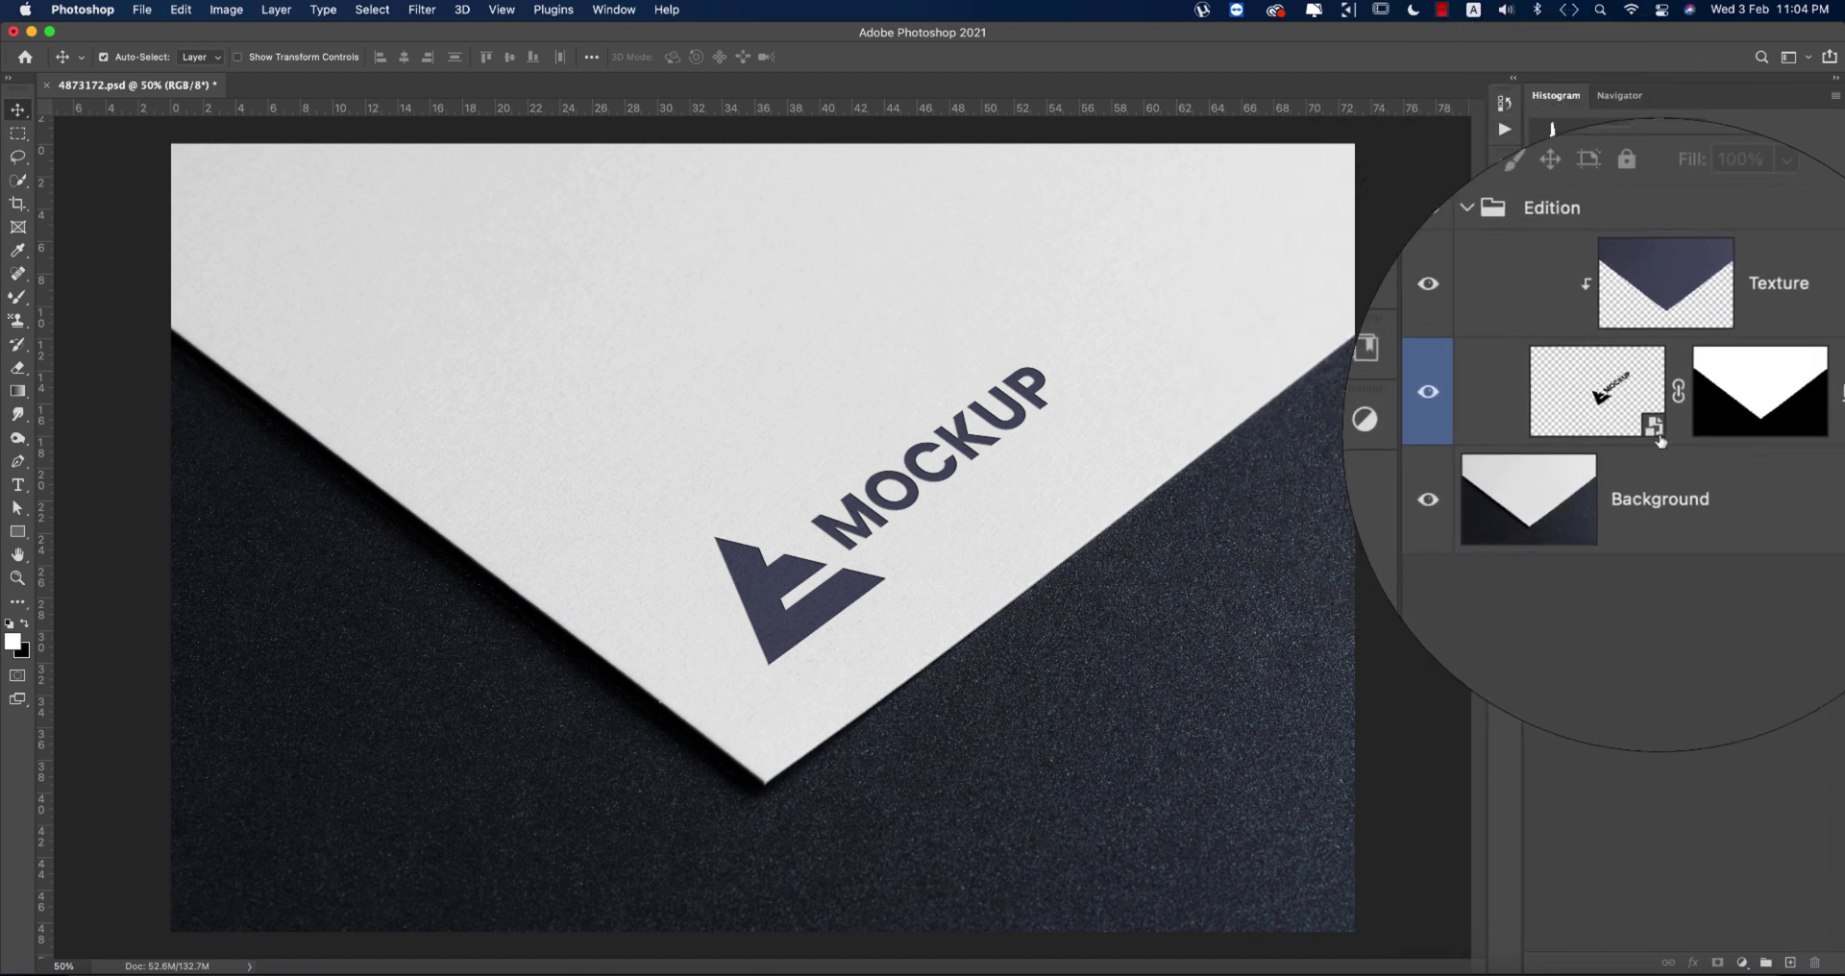
pyautogui.doubleClick(1652, 436)
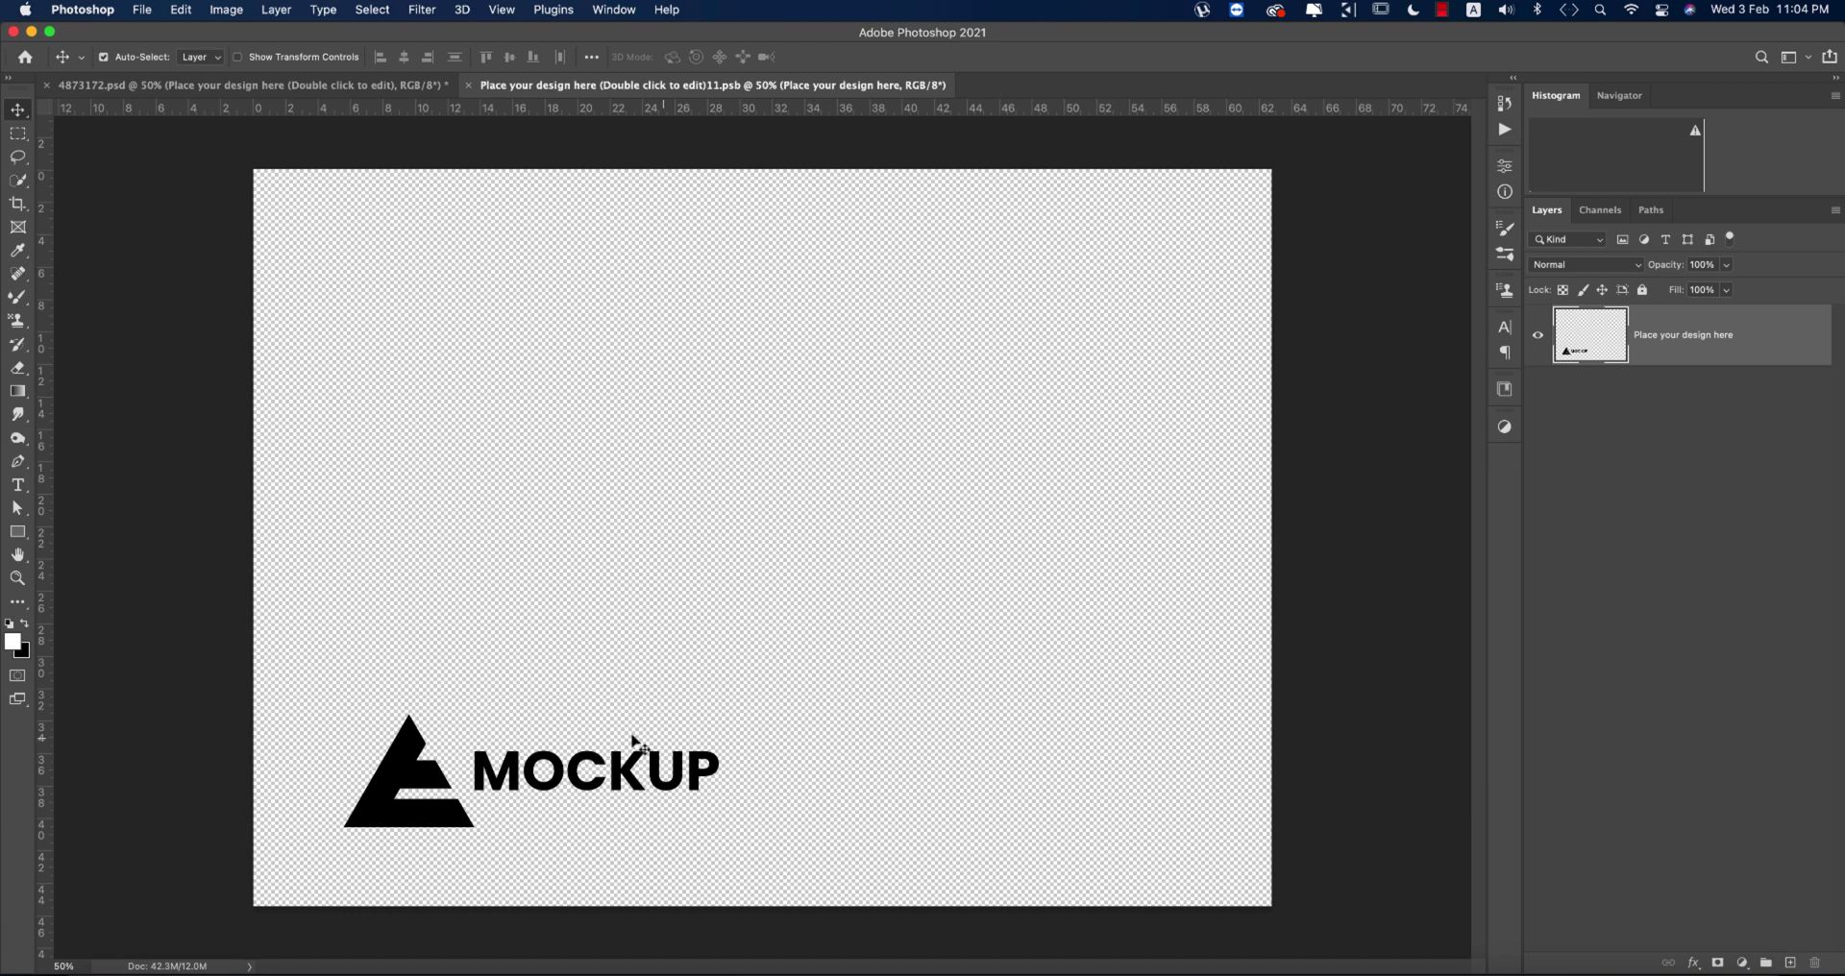
# Embed Asset 2.png in the smart object, enlarged to about 164% over the MOCKUP design.
pyautogui.click(142, 10)
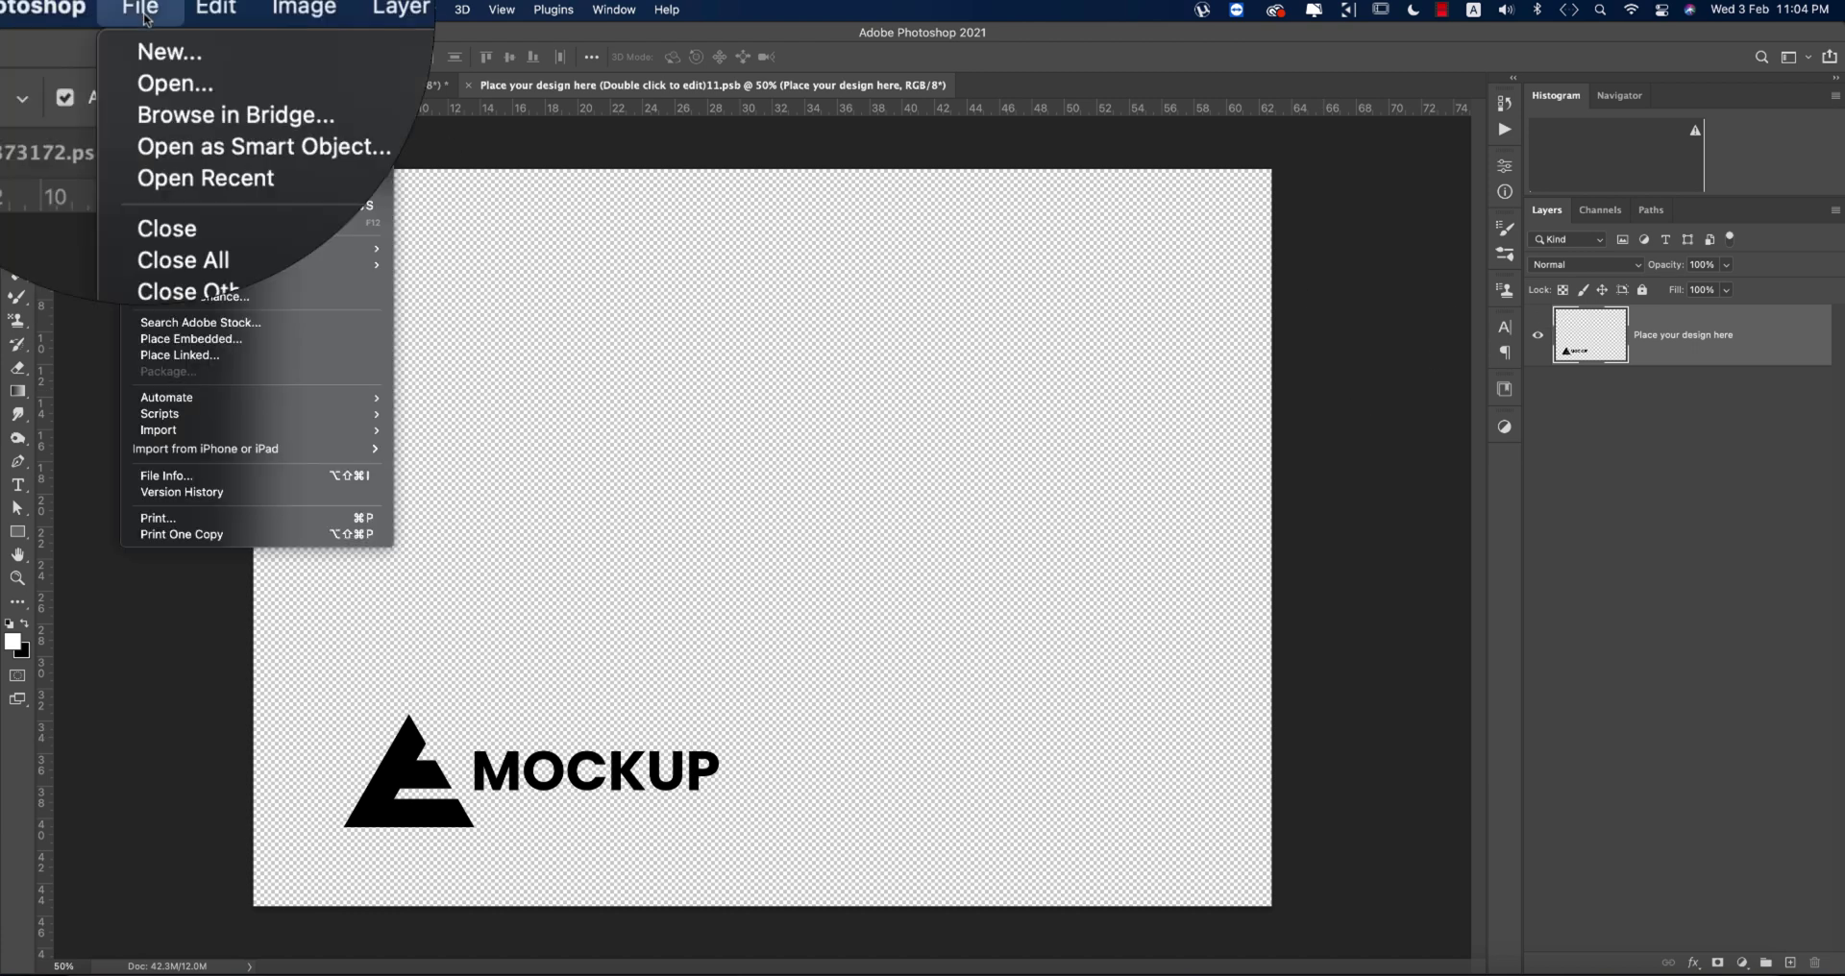
pyautogui.click(186, 338)
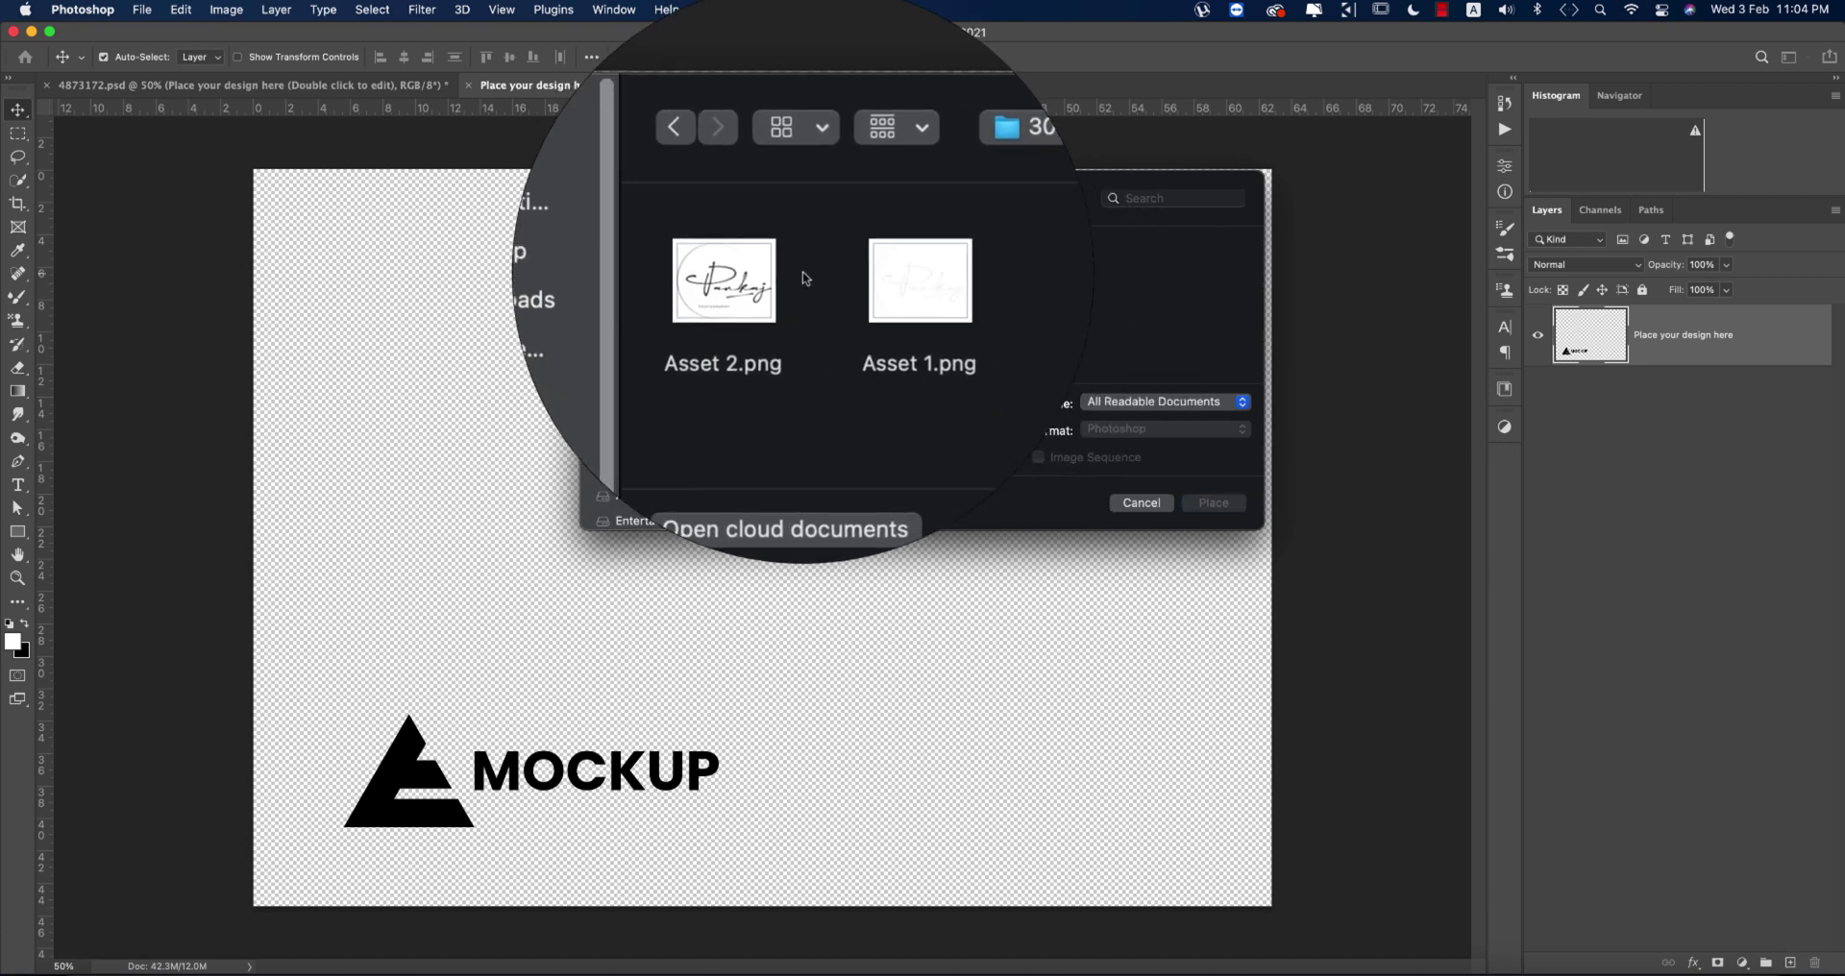
pyautogui.doubleClick(766, 282)
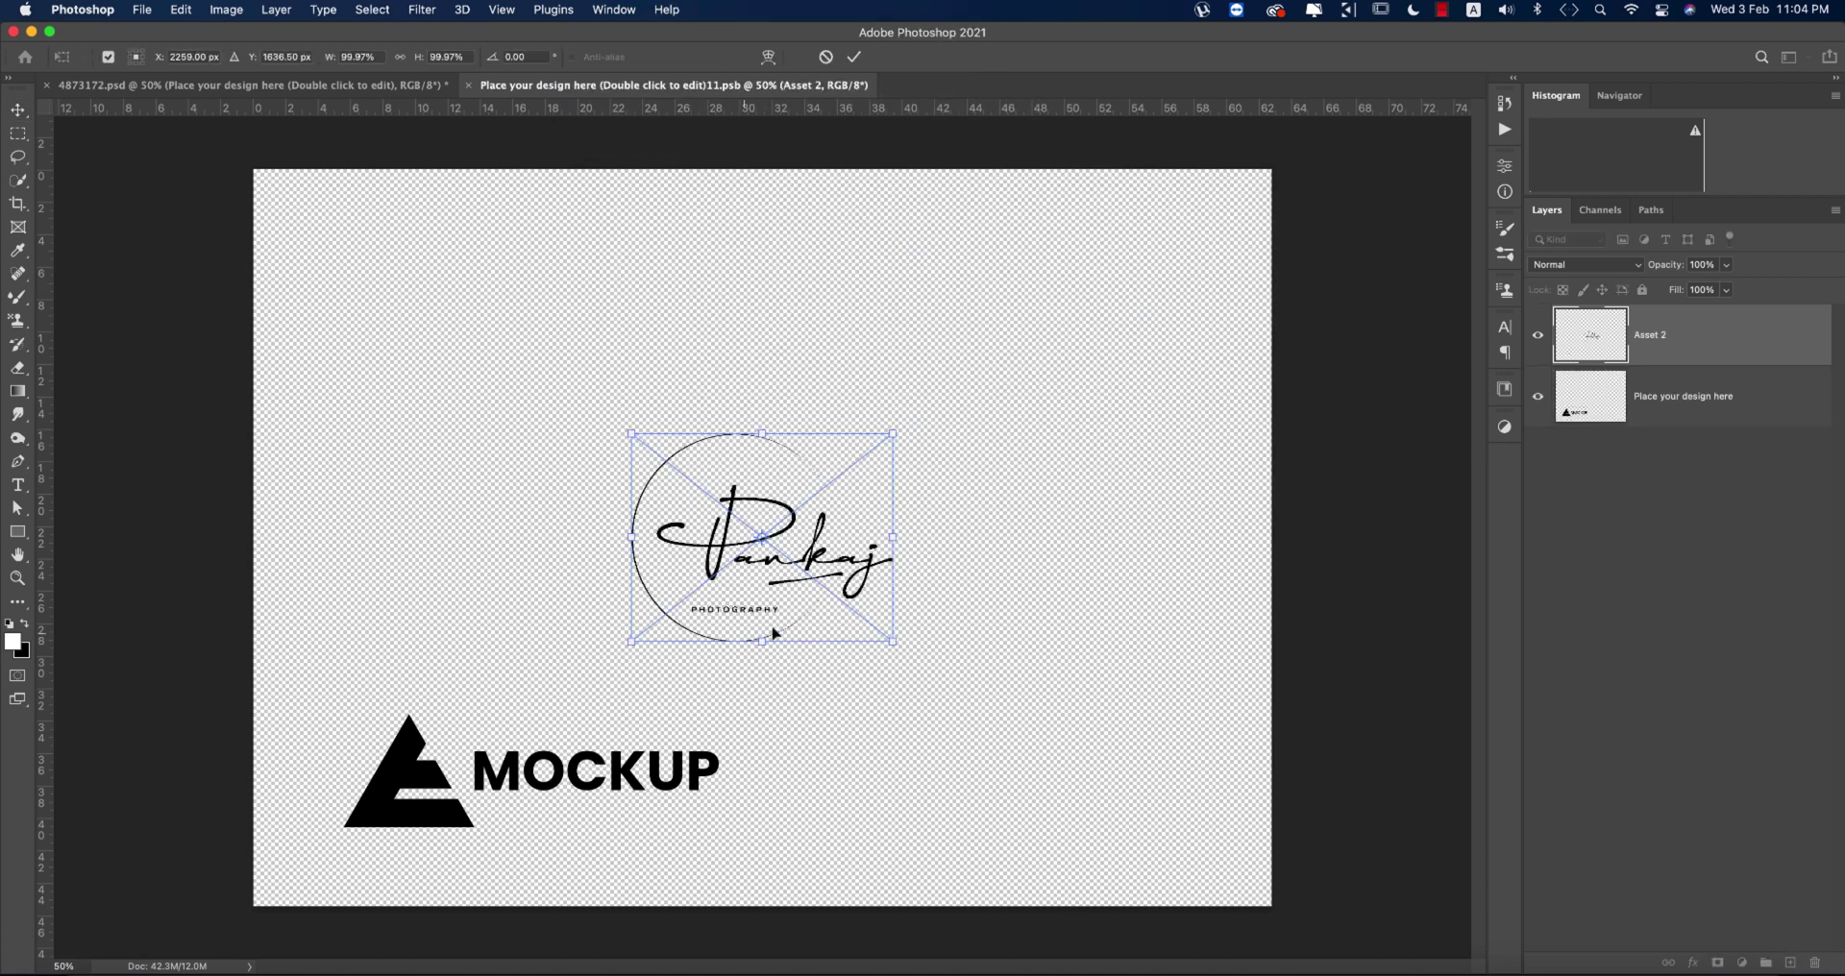
pyautogui.moveTo(886, 543); pyautogui.dragTo(1061, 538)
pyautogui.moveTo(982, 589); pyautogui.dragTo(707, 709)
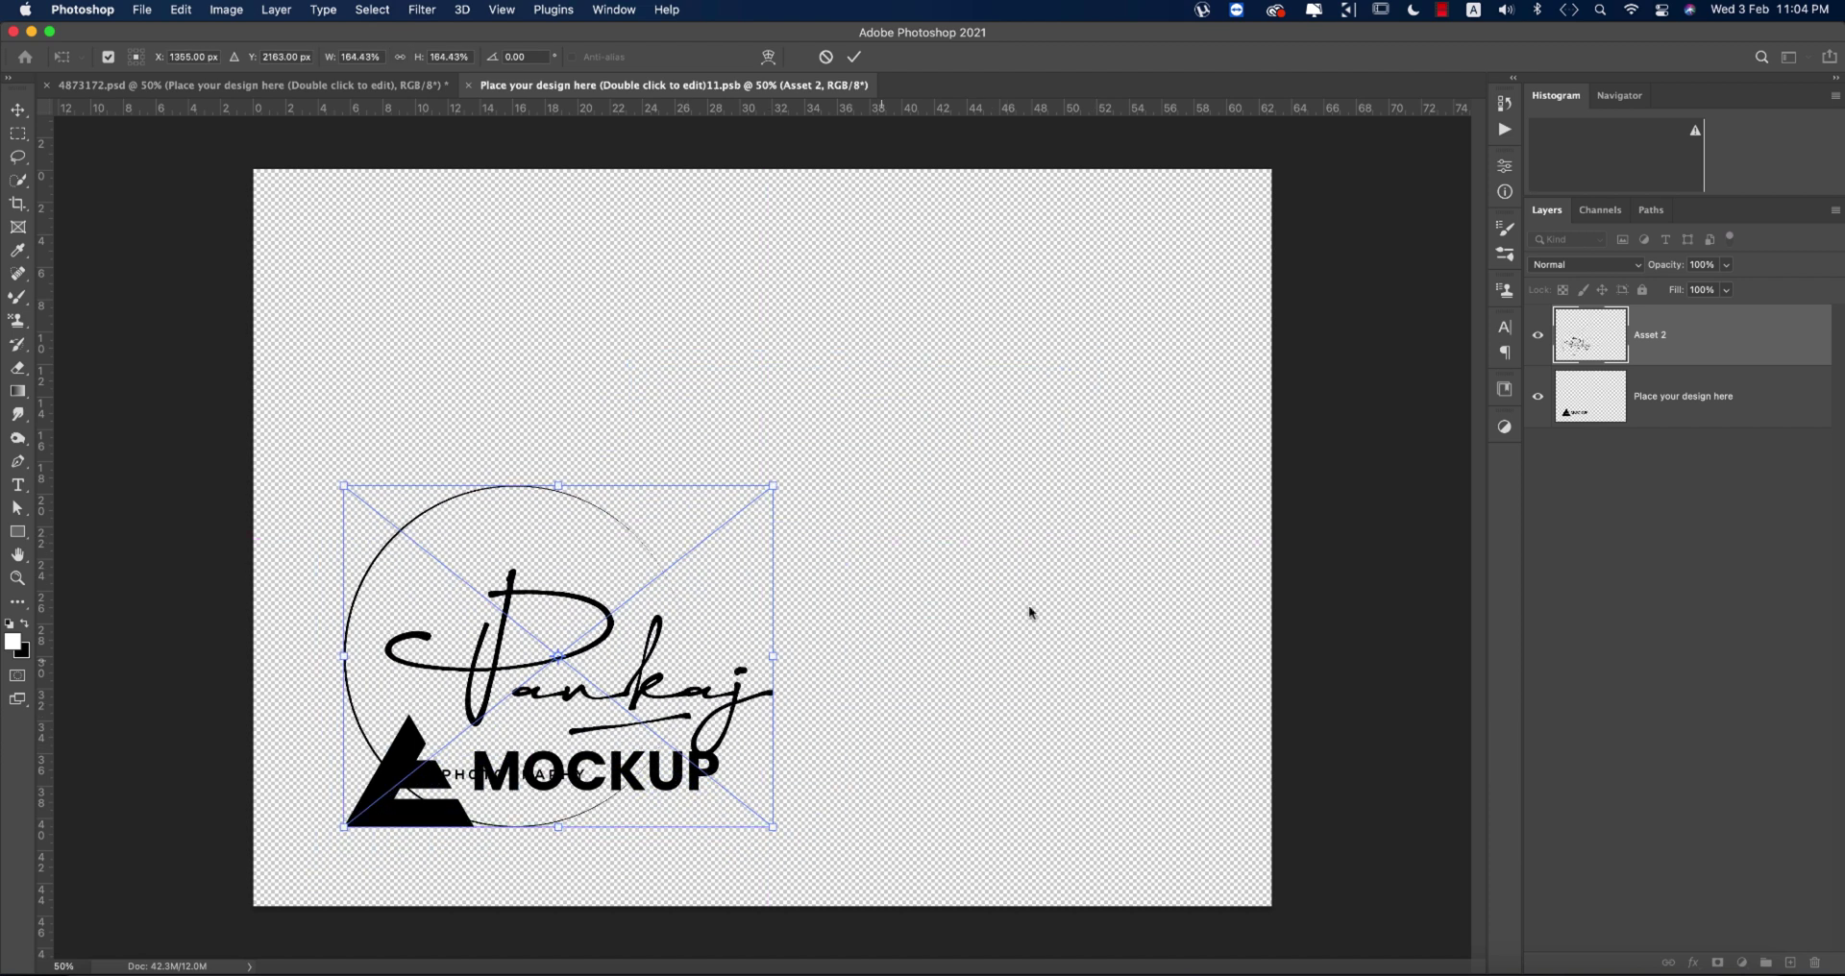
pyautogui.press('Return')
# Hide the MOCKUP placeholder layer, save the smart object, and view the 4873172.psd mockup.
pyautogui.click(1537, 396)
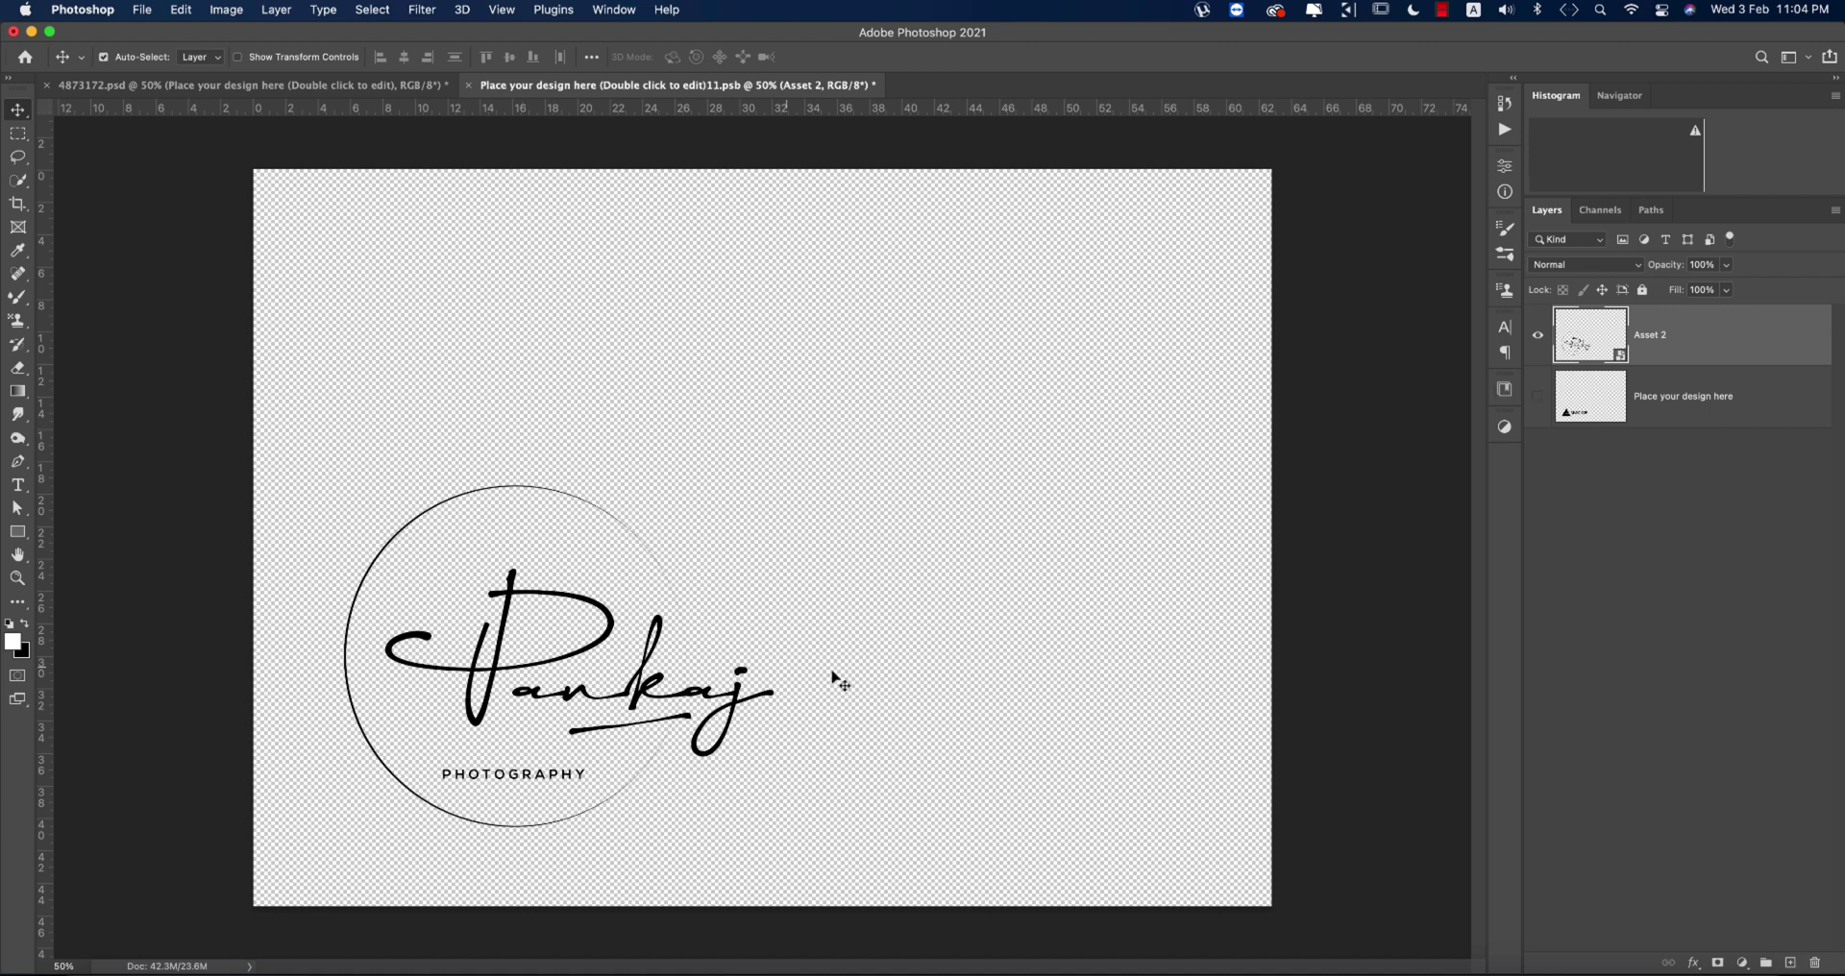
pyautogui.press('super+s')
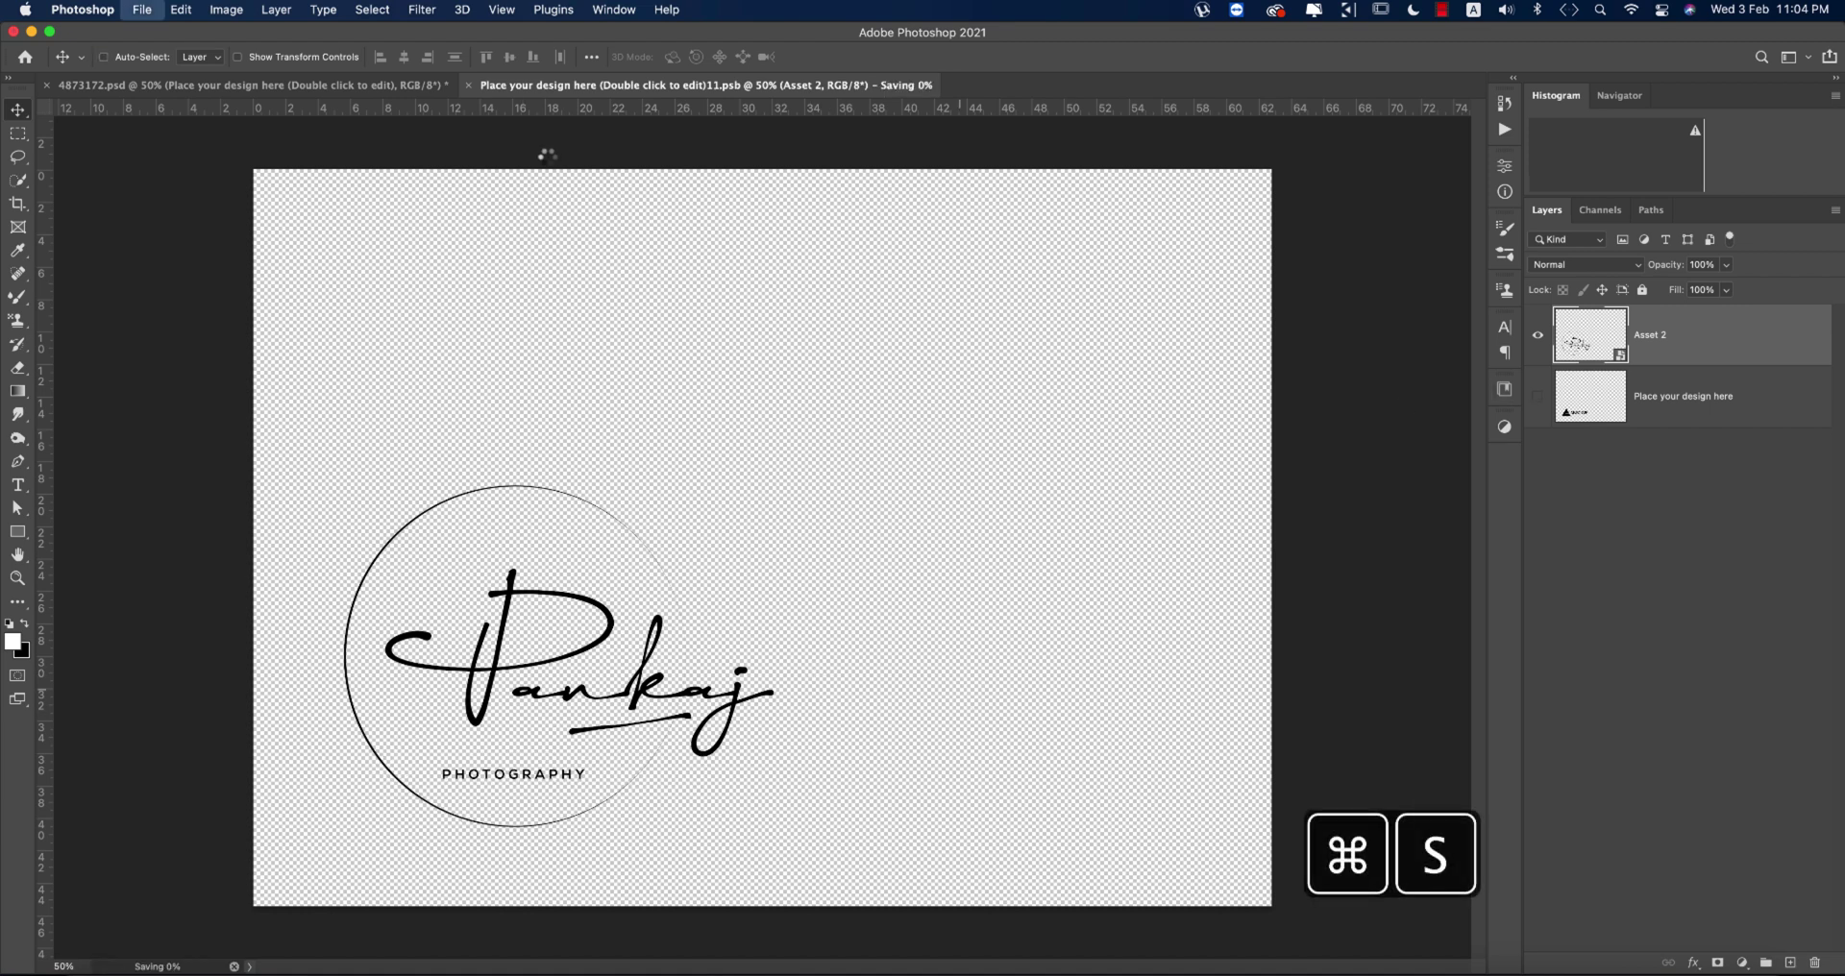
pyautogui.click(250, 84)
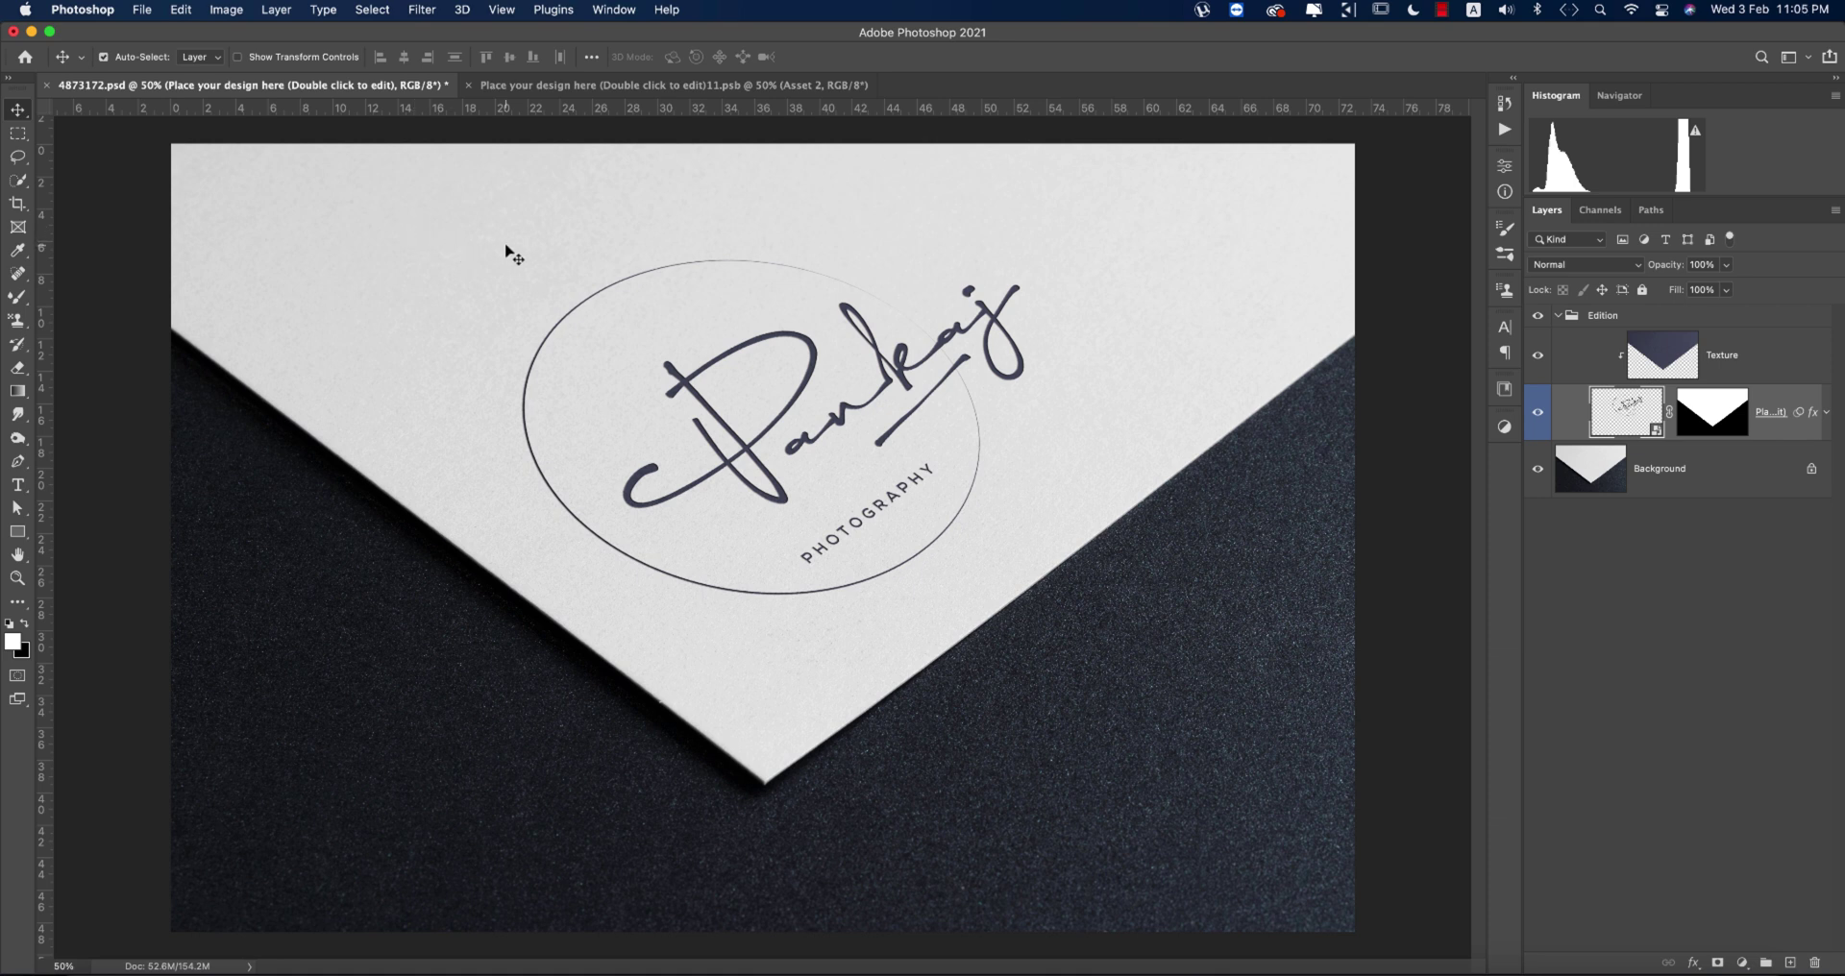
# Open the bride photo from Home and embed a shrunk Asset 2.png logo on it.
pyautogui.click(26, 58)
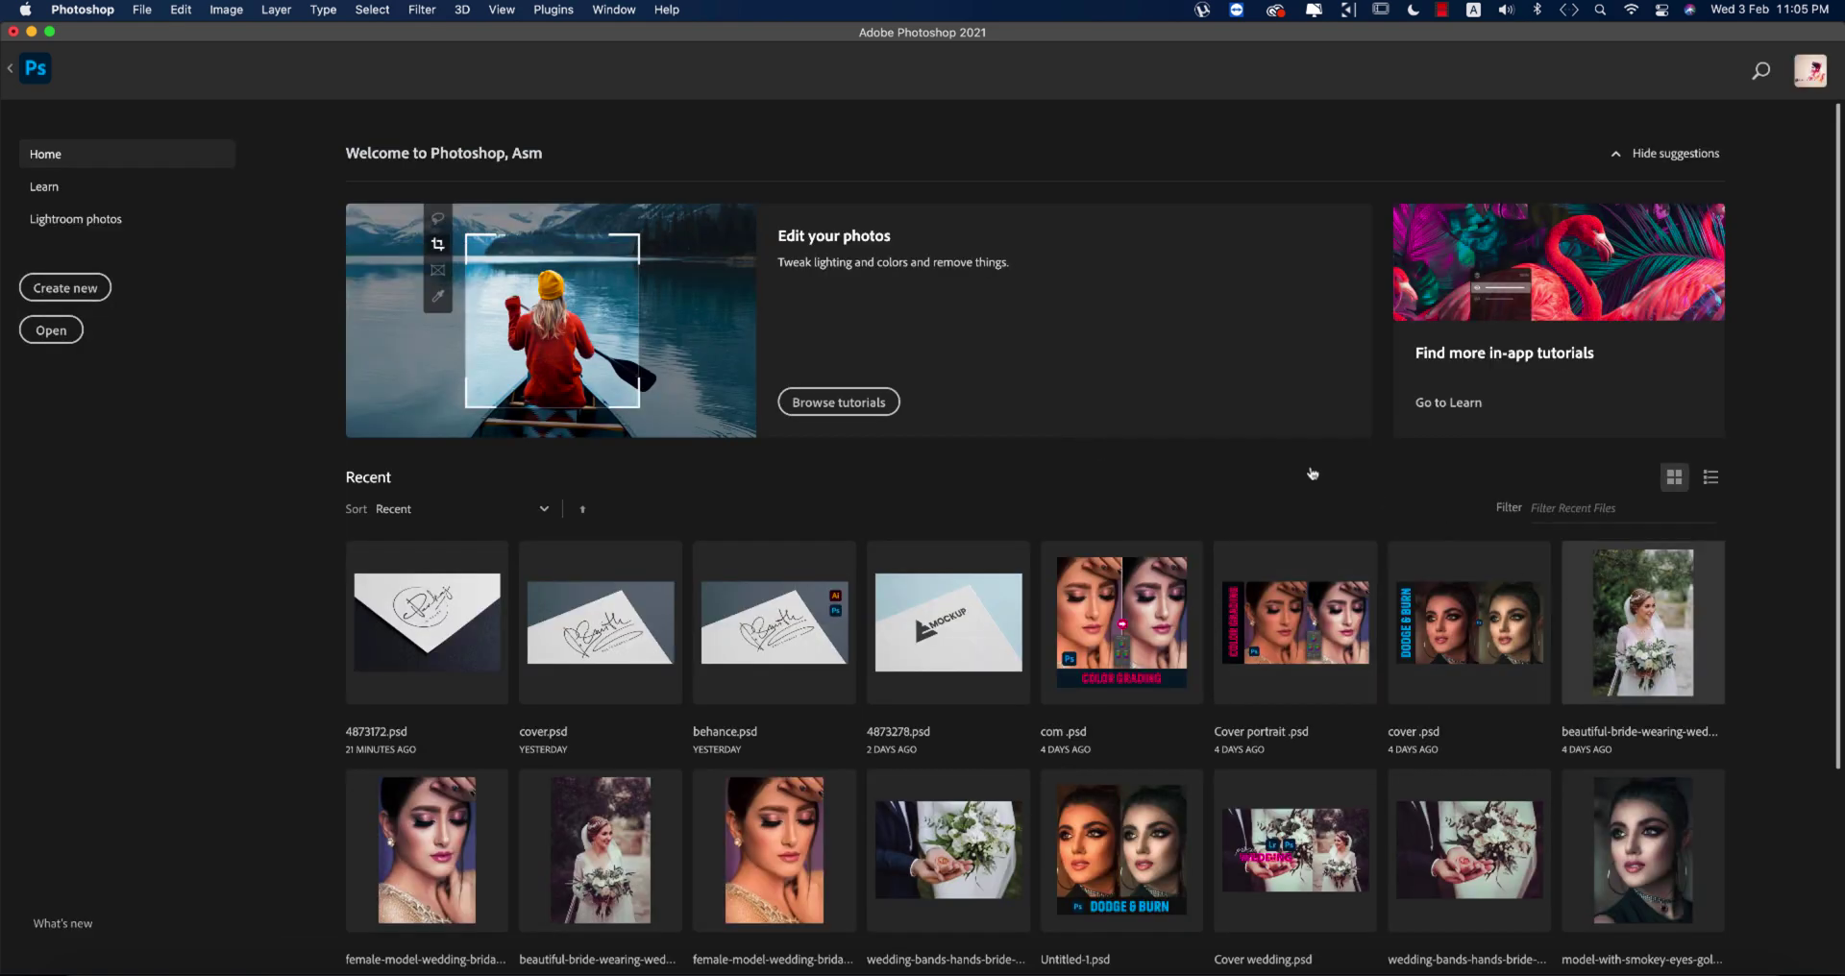
pyautogui.press('Escape')
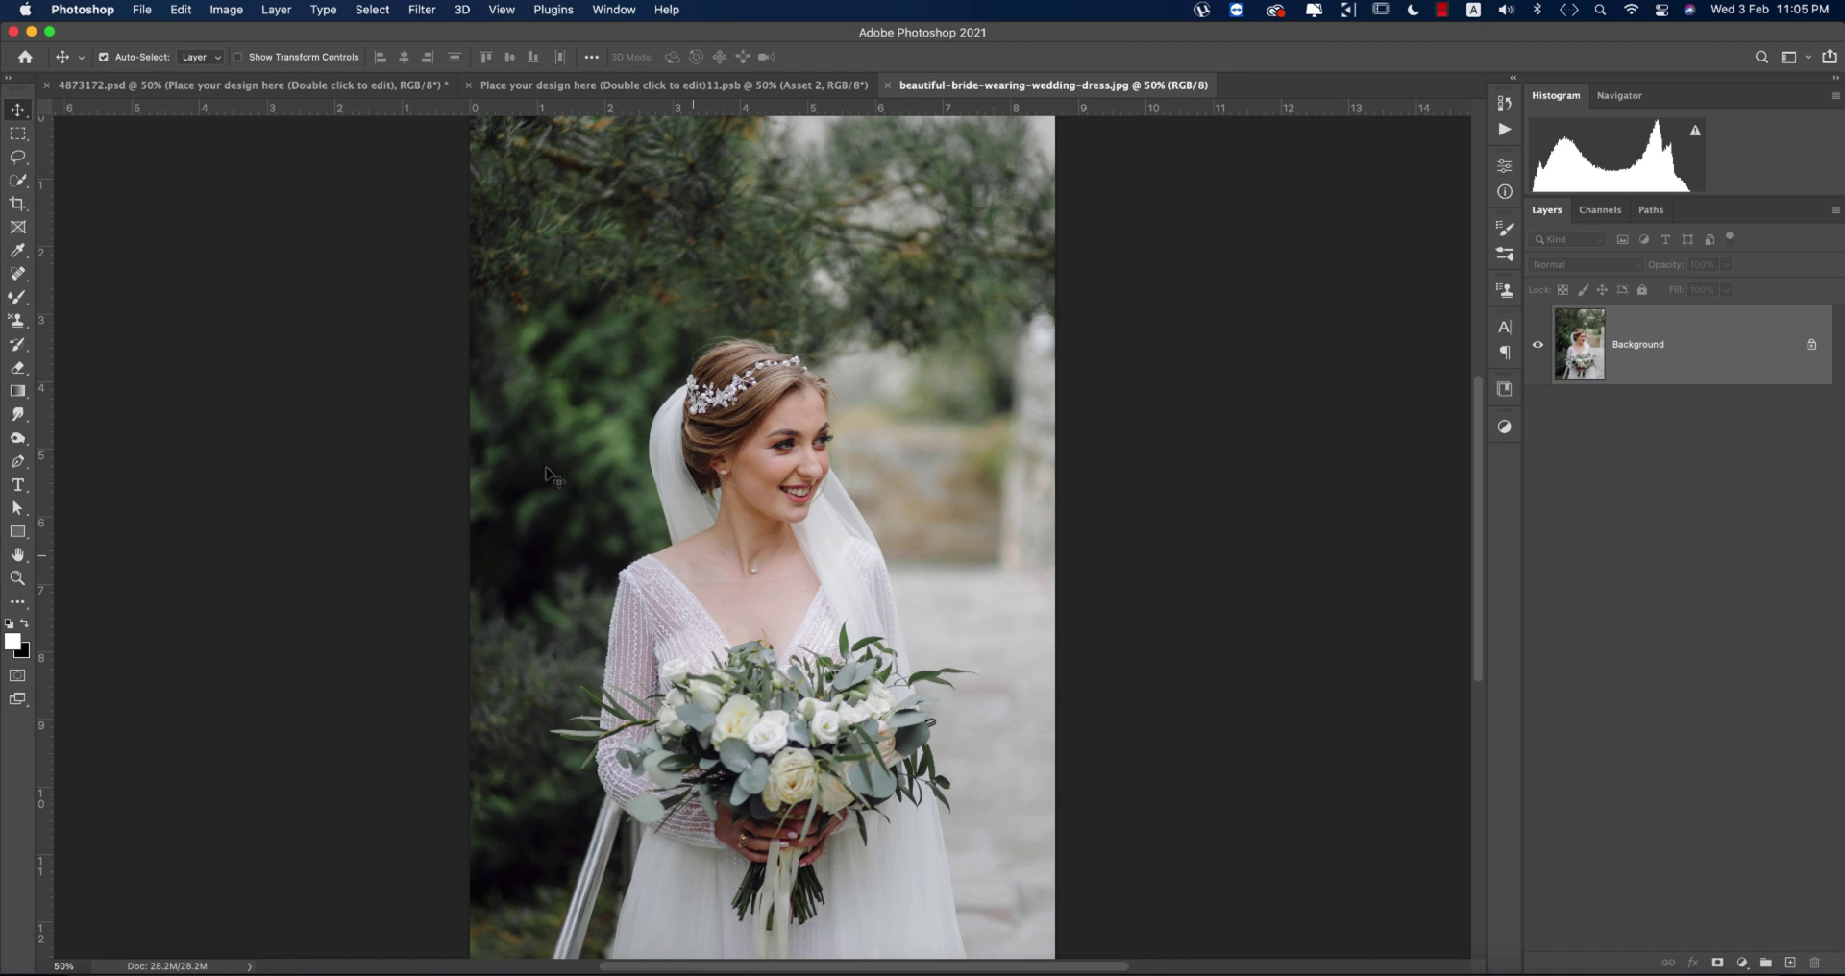
pyautogui.click(143, 11)
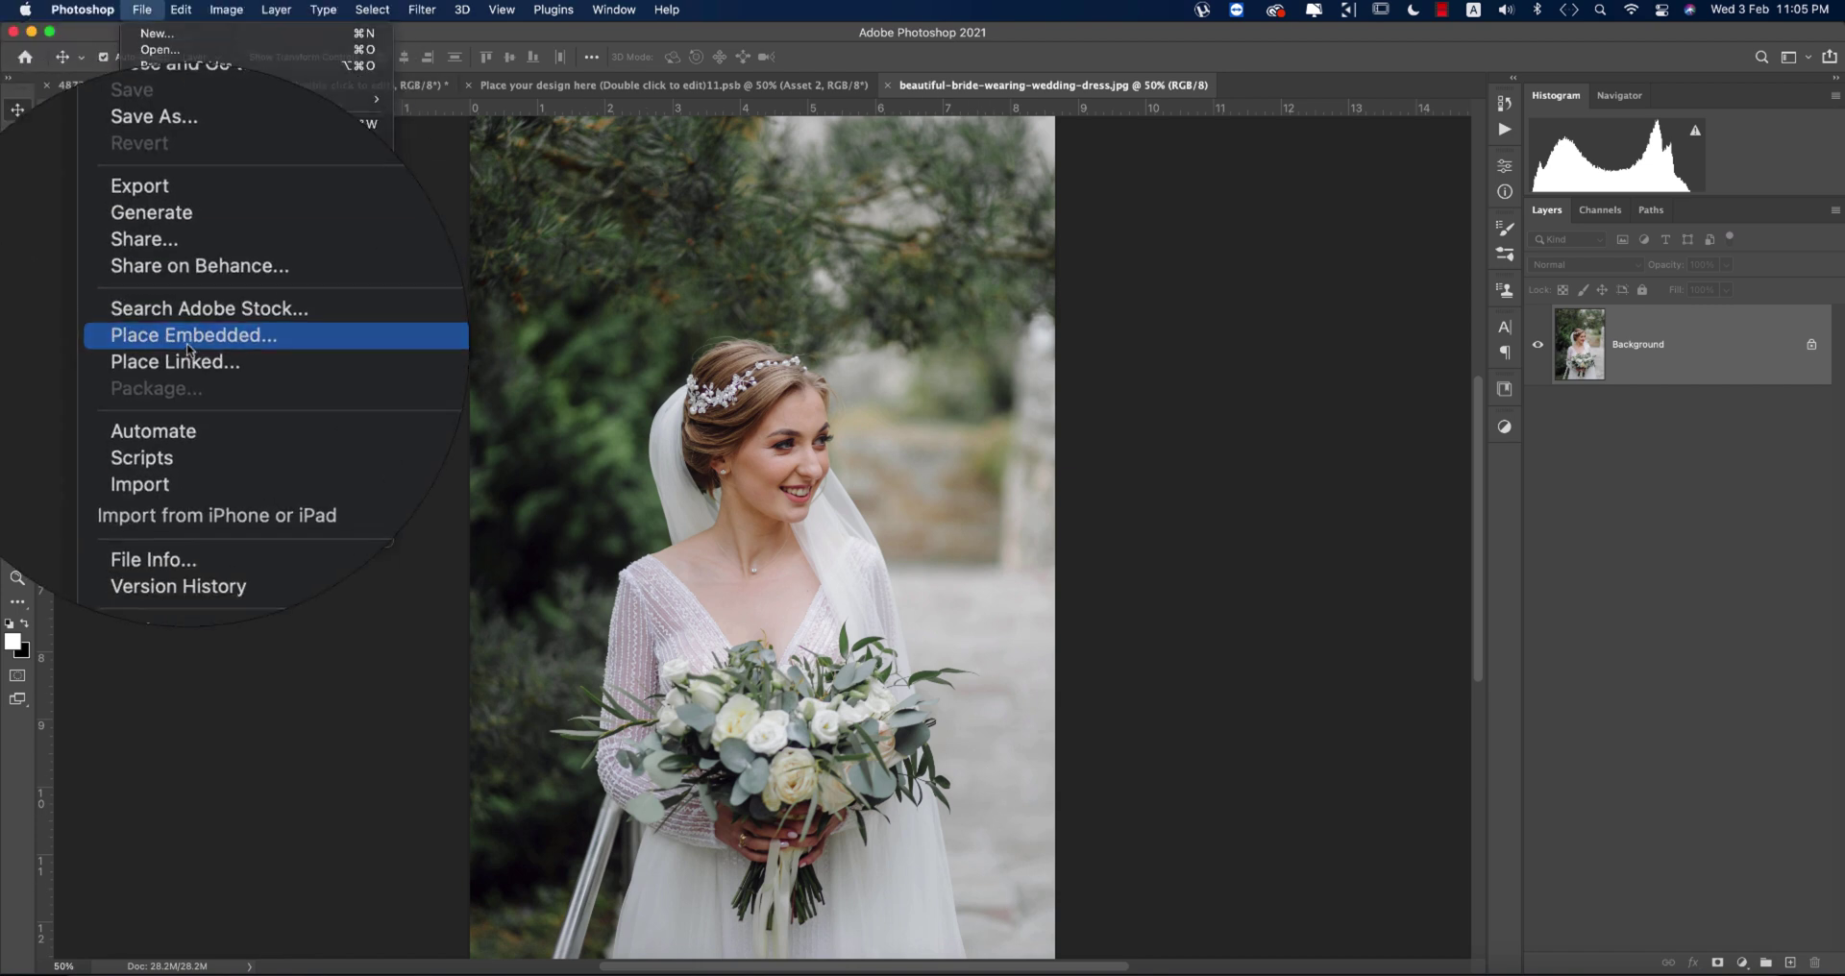
pyautogui.click(189, 338)
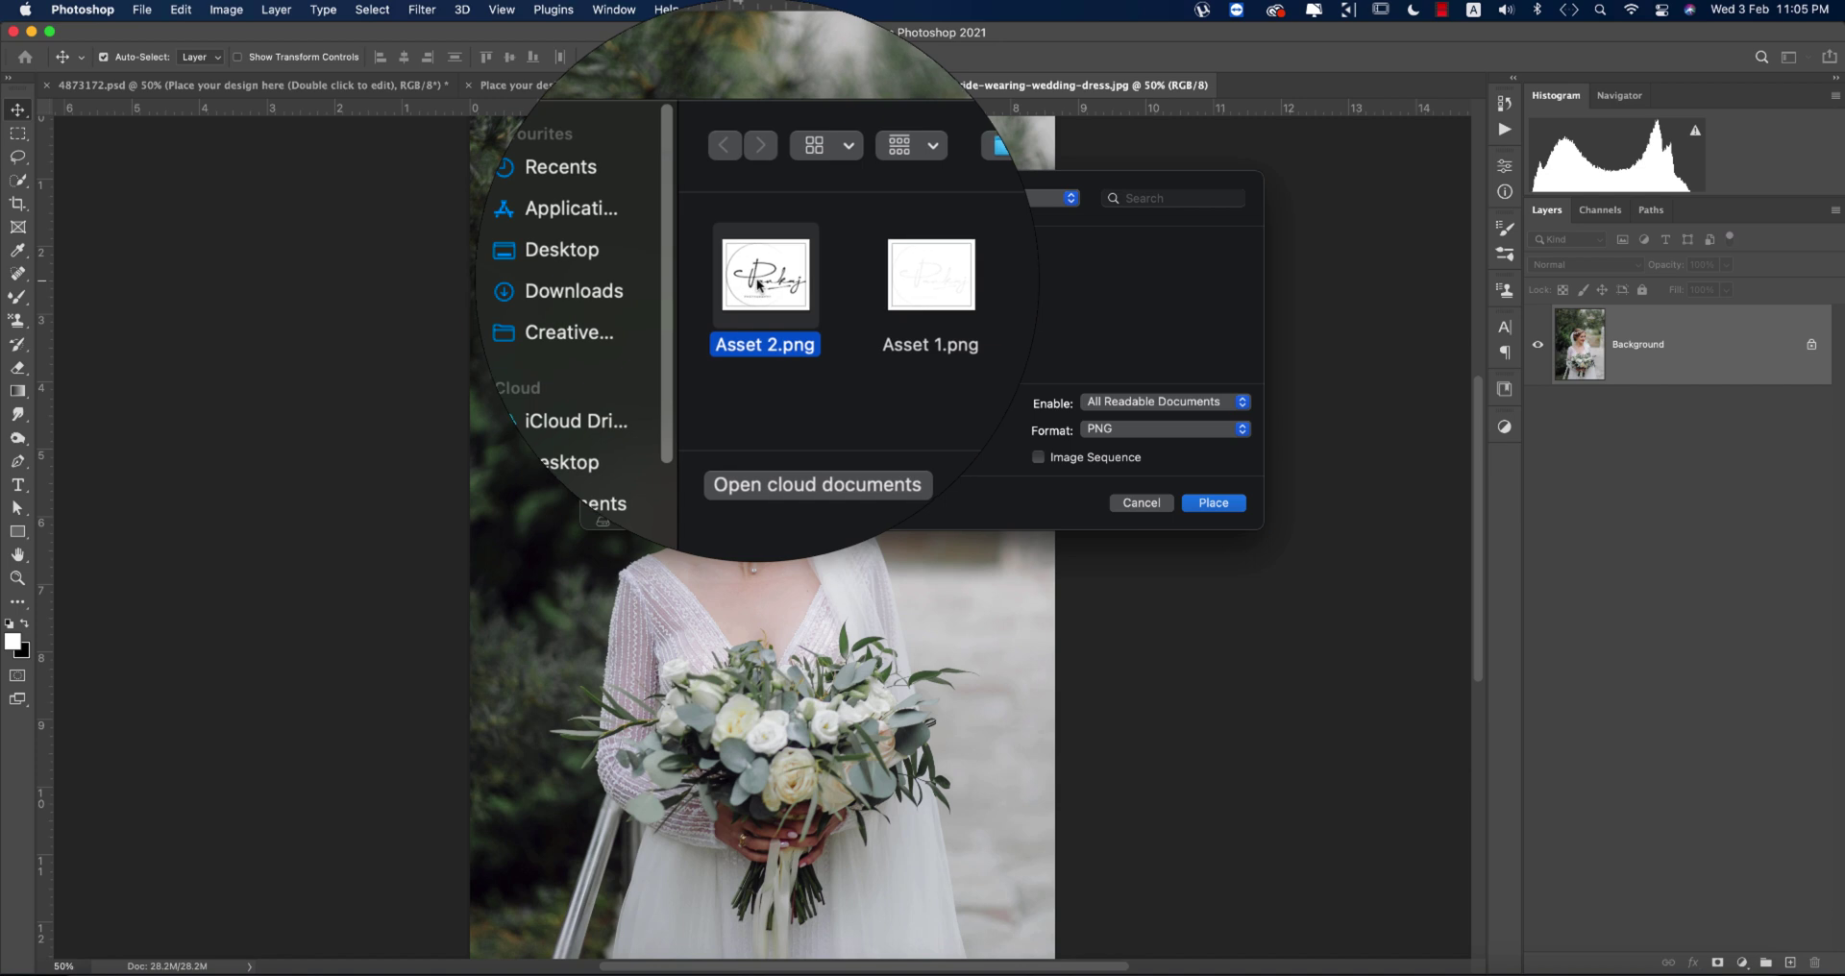
pyautogui.doubleClick(757, 285)
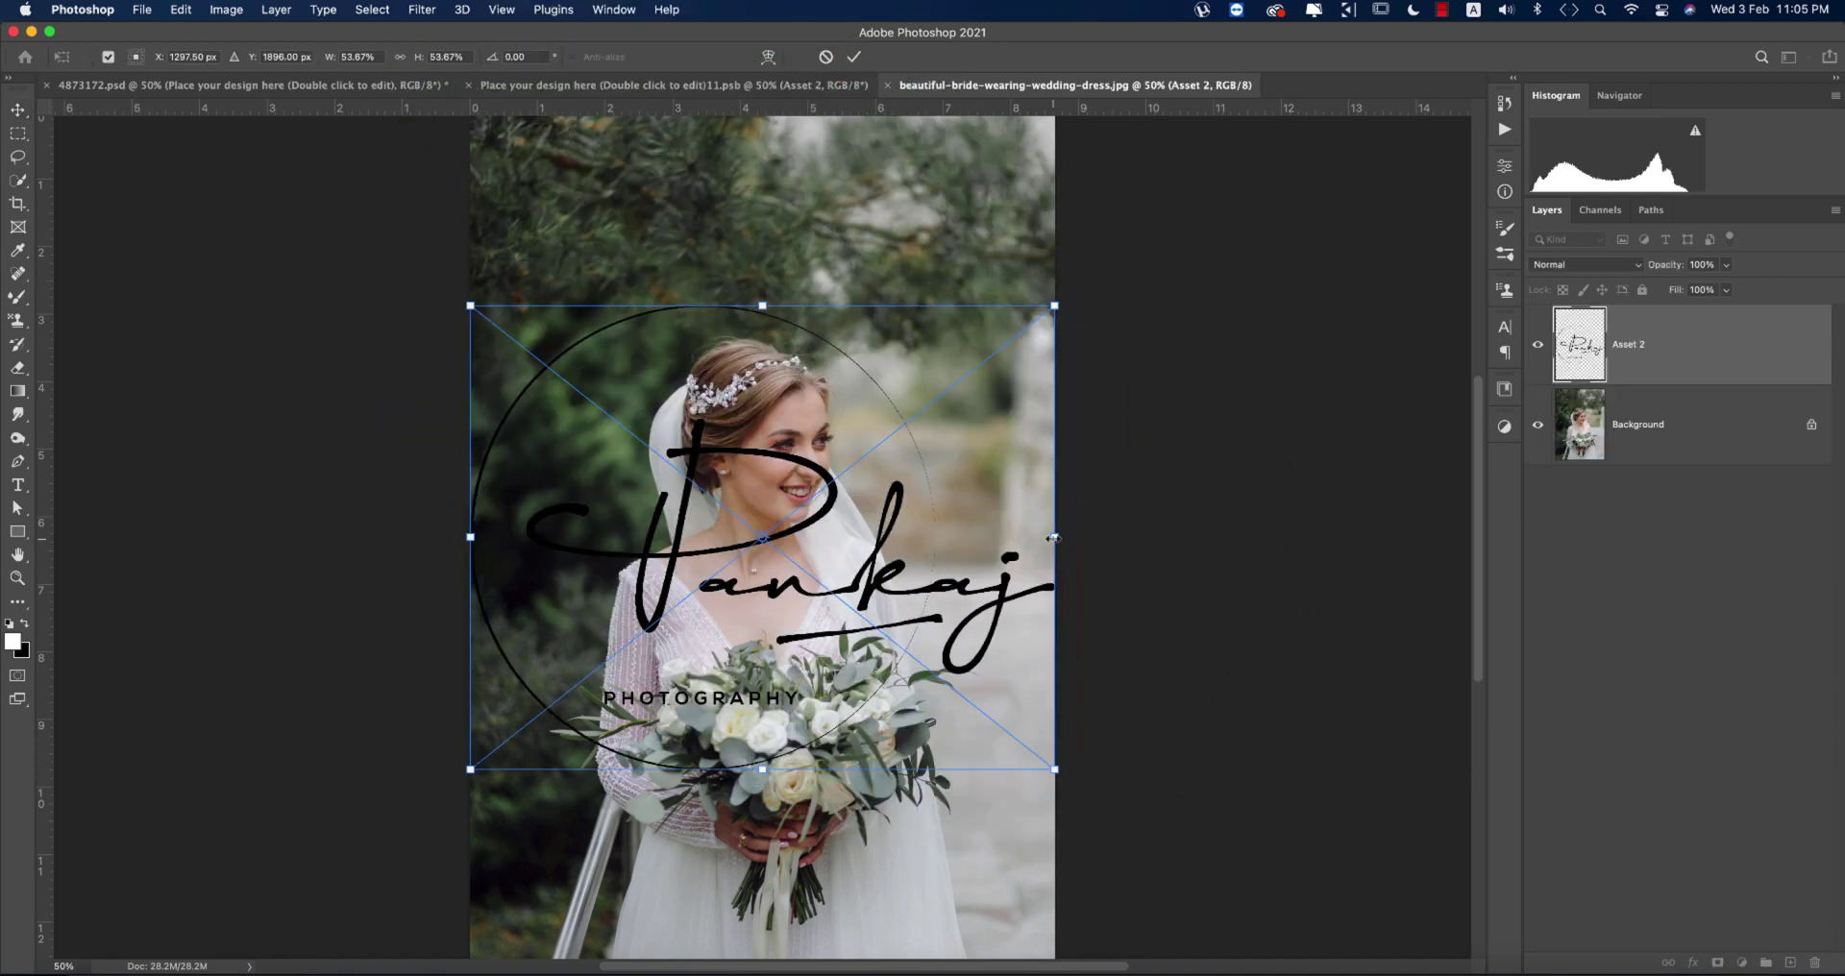
pyautogui.moveTo(1054, 538); pyautogui.dragTo(984, 911)
pyautogui.press('Return')
# Move the logo to the lower-right corner at 56% opacity, then return to the mockup.
pyautogui.press('super+t')
pyautogui.press('Return')
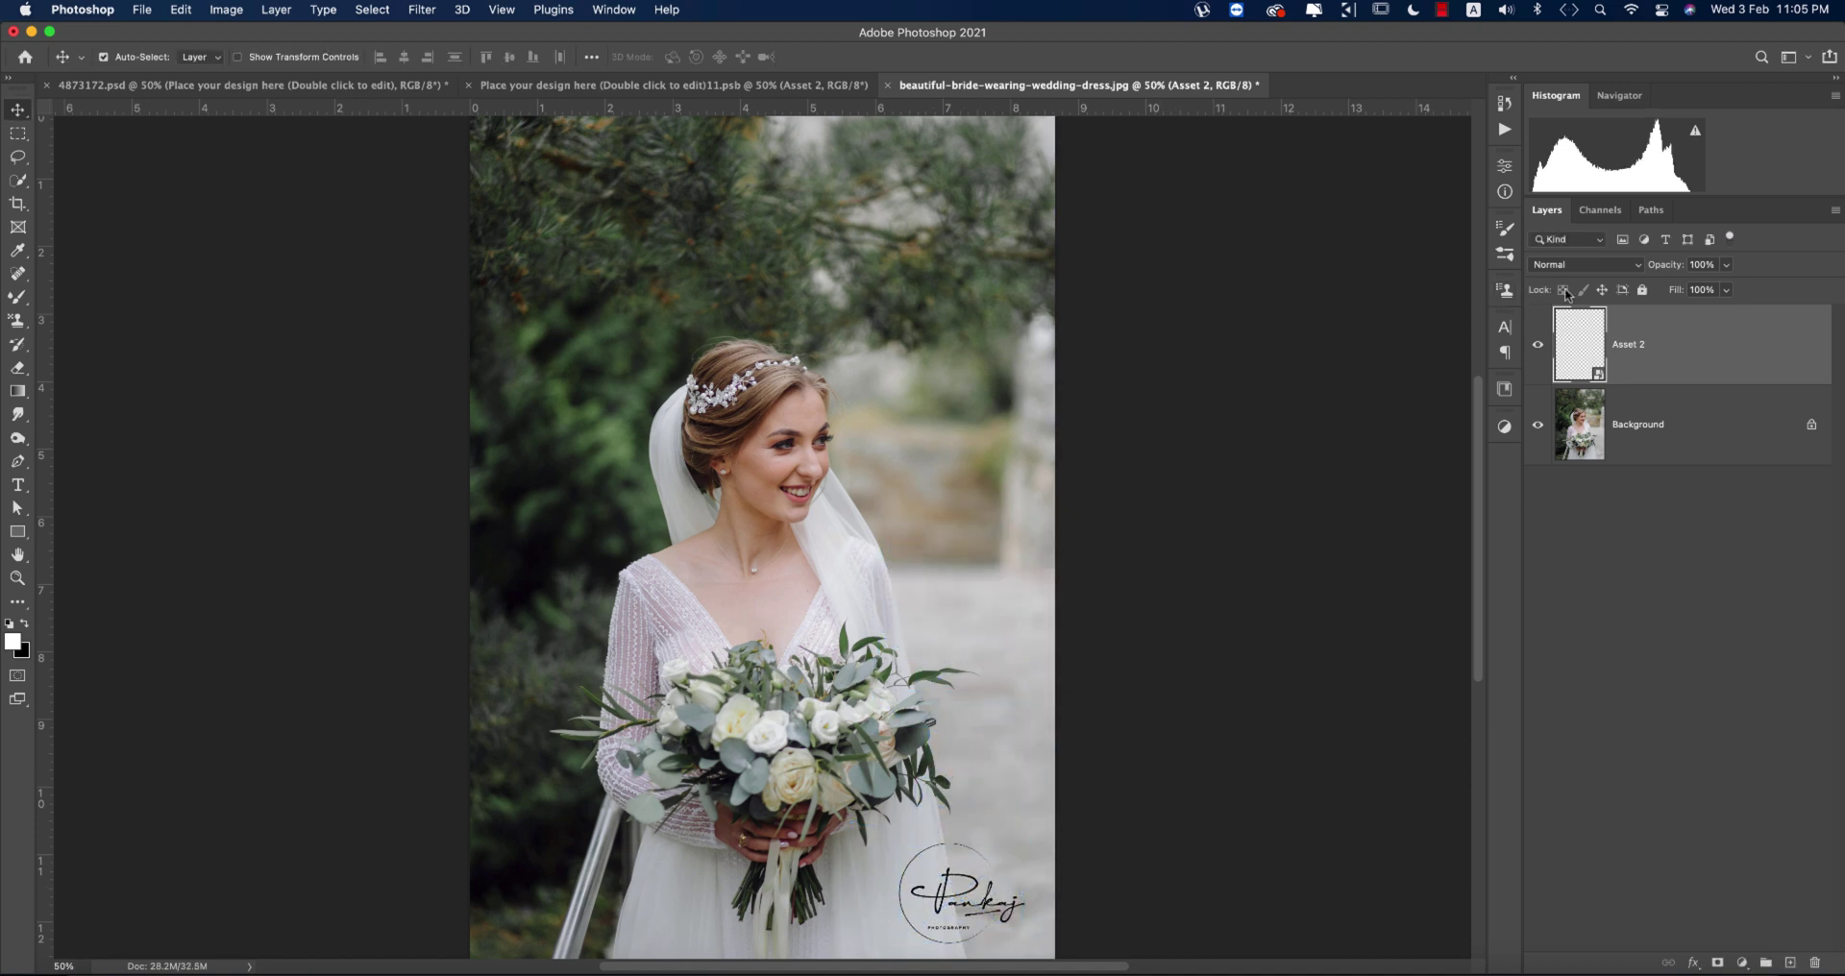
pyautogui.moveTo(1667, 265); pyautogui.dragTo(1622, 272)
pyautogui.click(1238, 545)
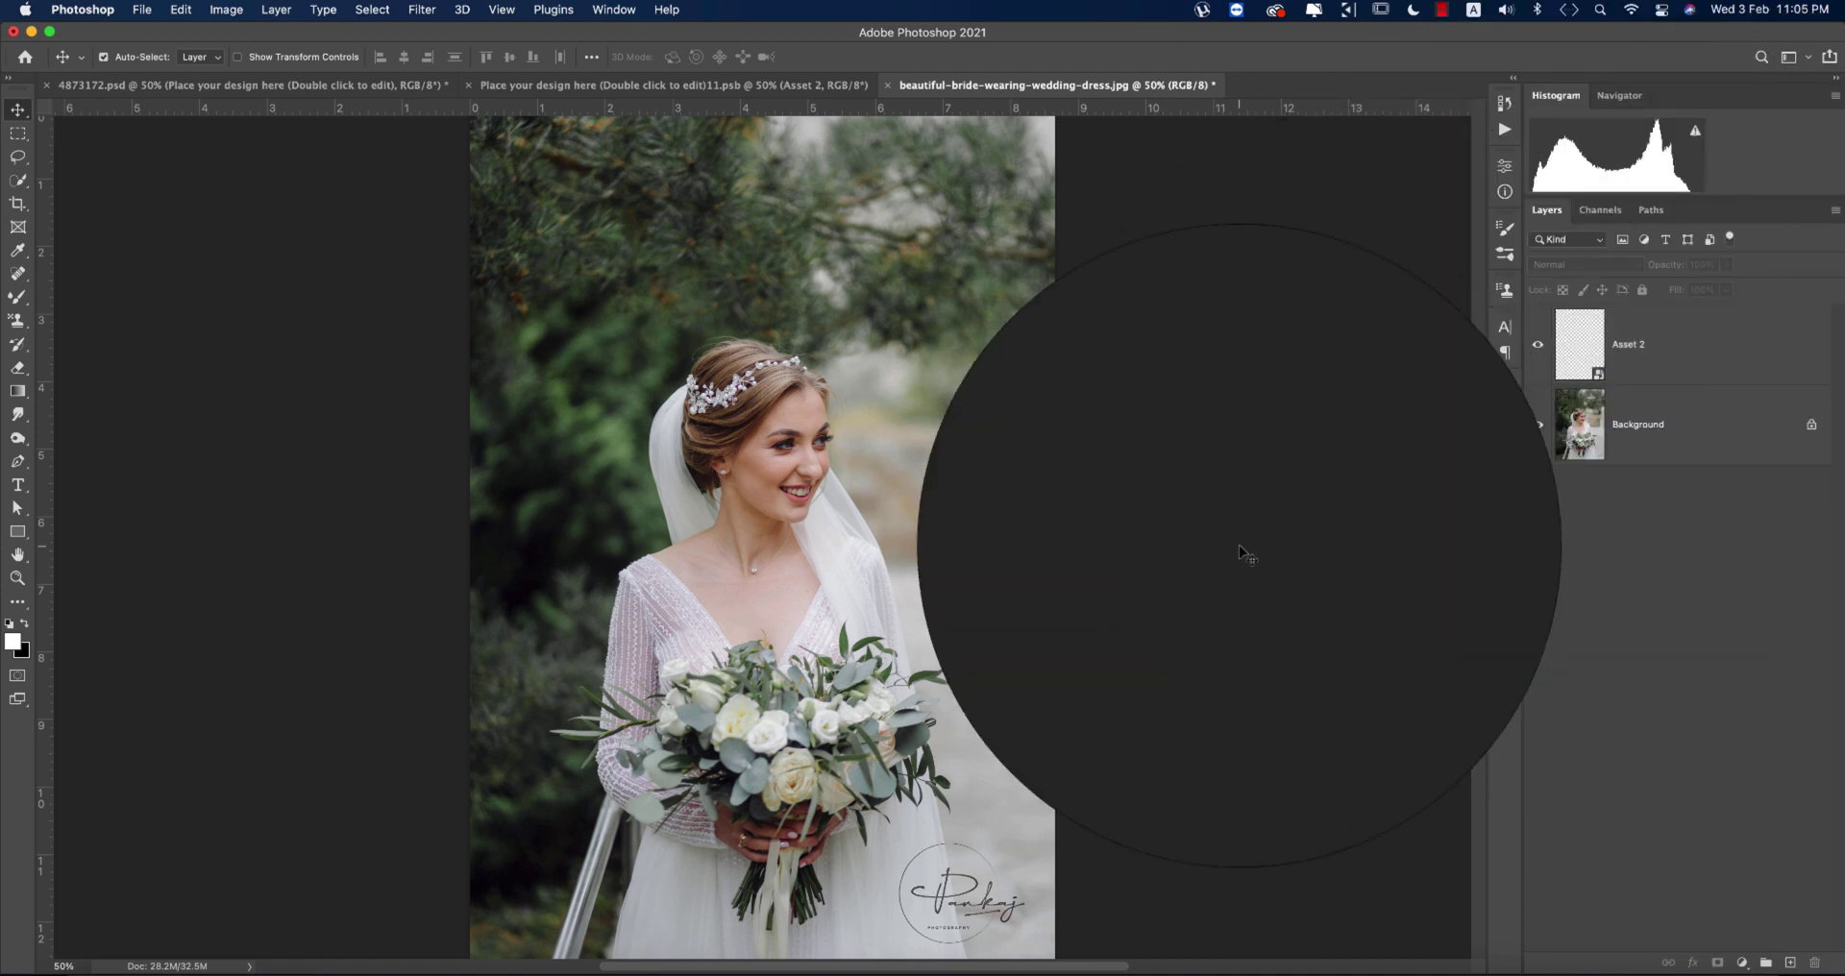
pyautogui.click(317, 85)
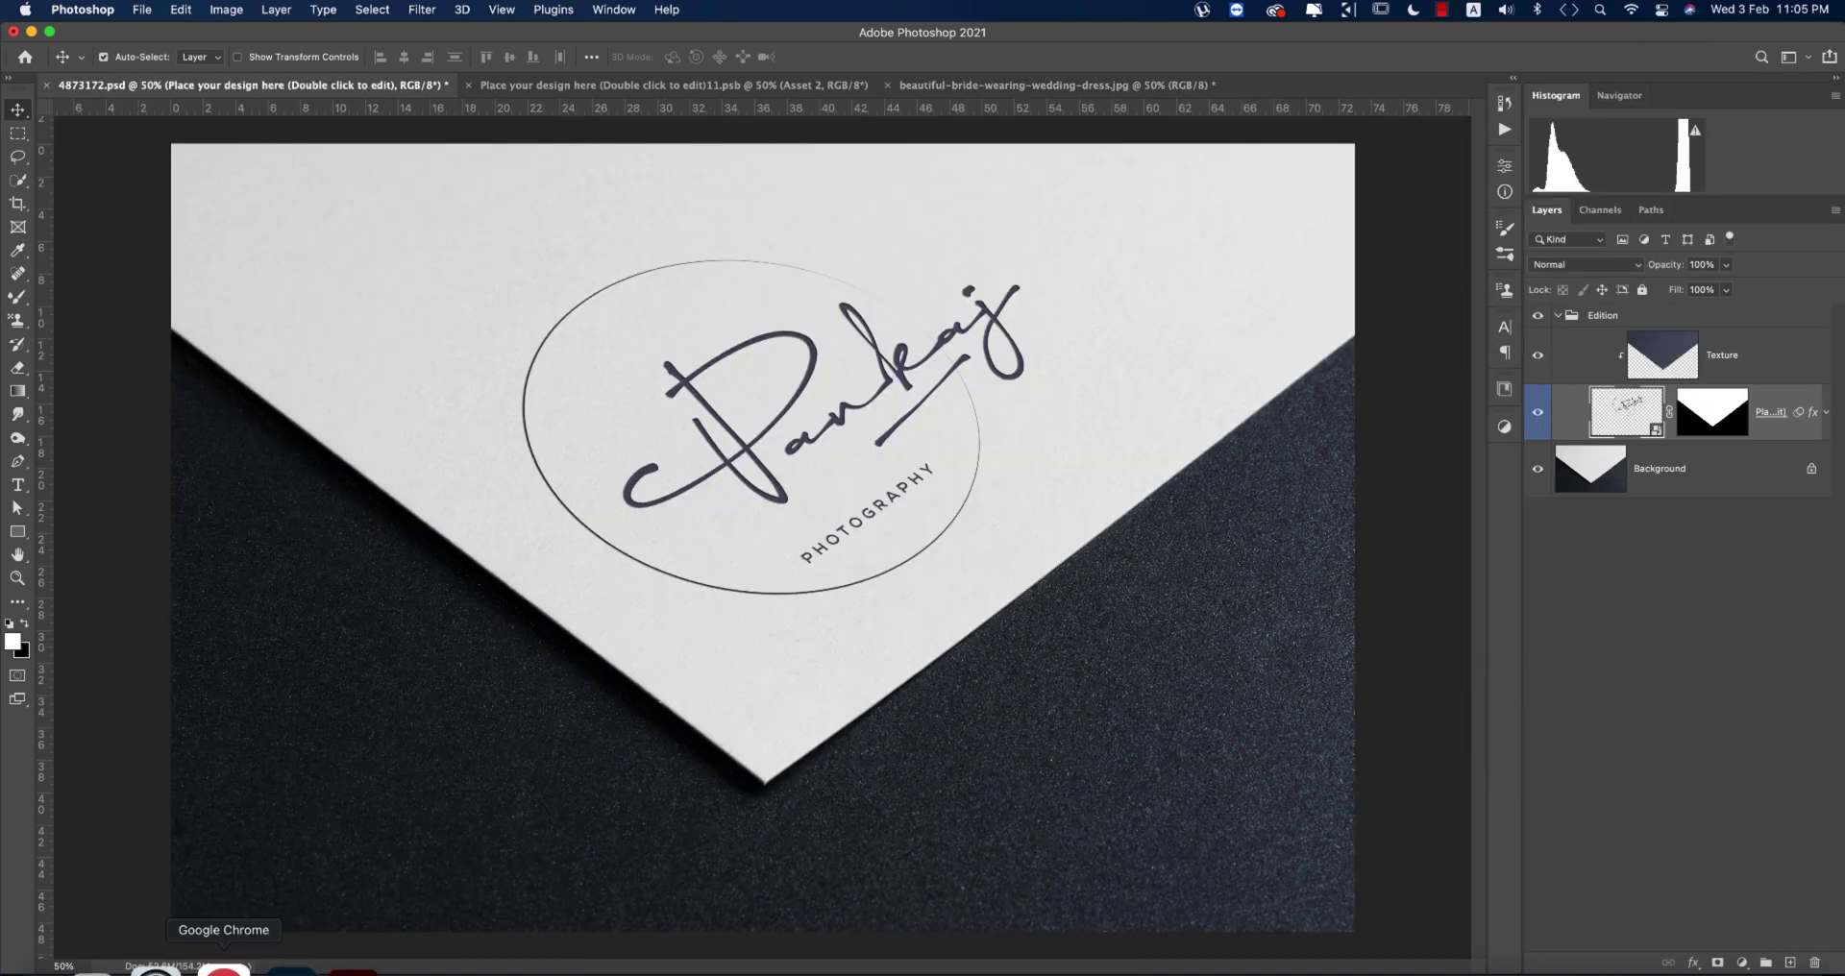
# Switch to Illustrator to show the four colour logo artboards side by side.
pyautogui.click(312, 968)
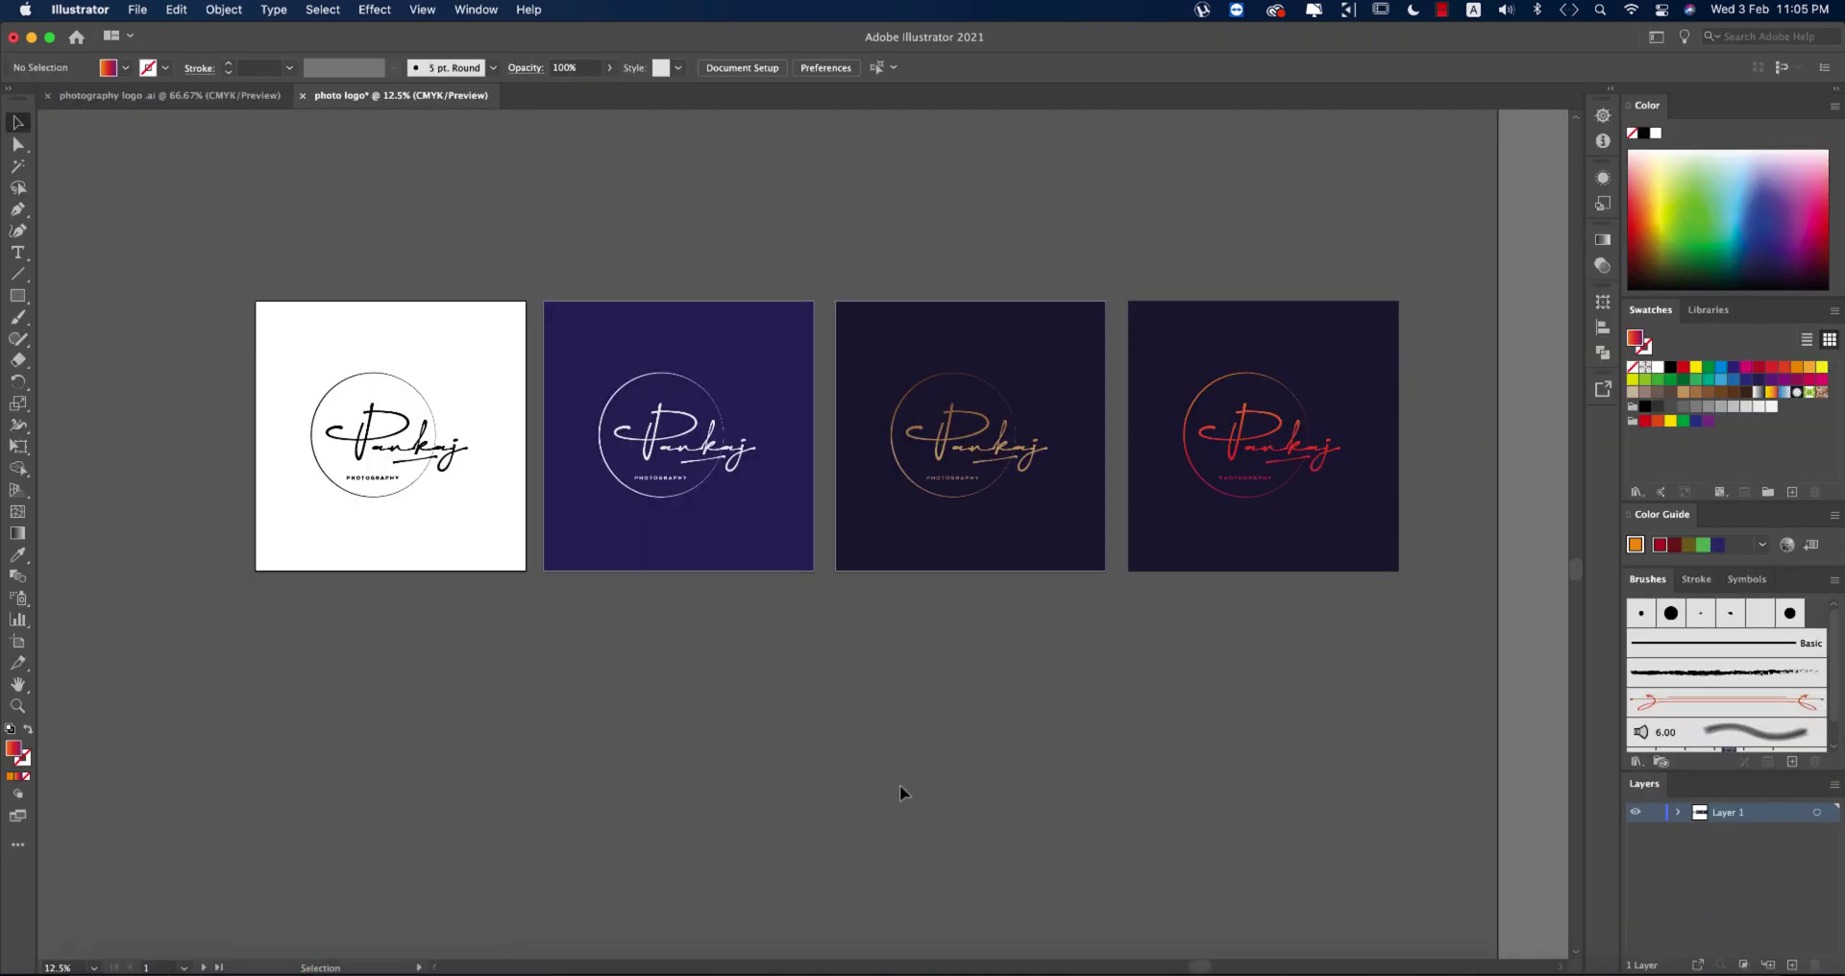